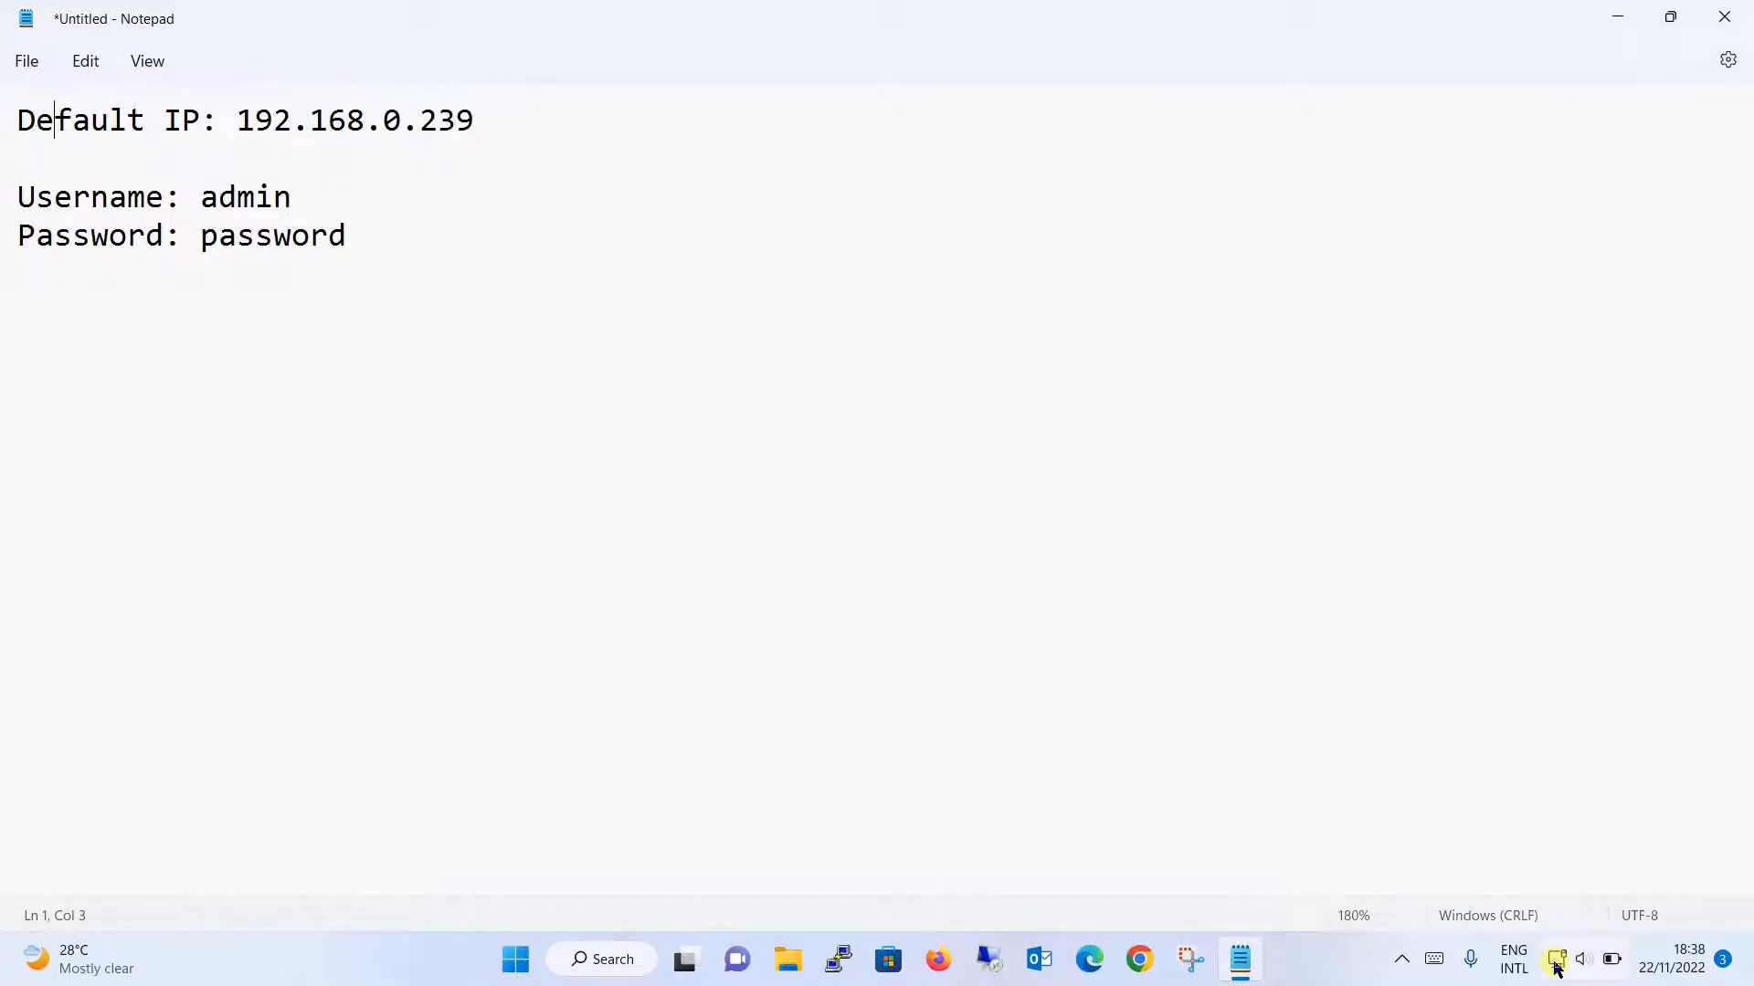
# - Open the shortcut options of the taskbar network icon
pyautogui.rightClick(1557, 963)
# - Set the Ethernet adapter's manual IPv4 address to 192.168.0.10, save it, and close Settings
pyautogui.click(1573, 904)
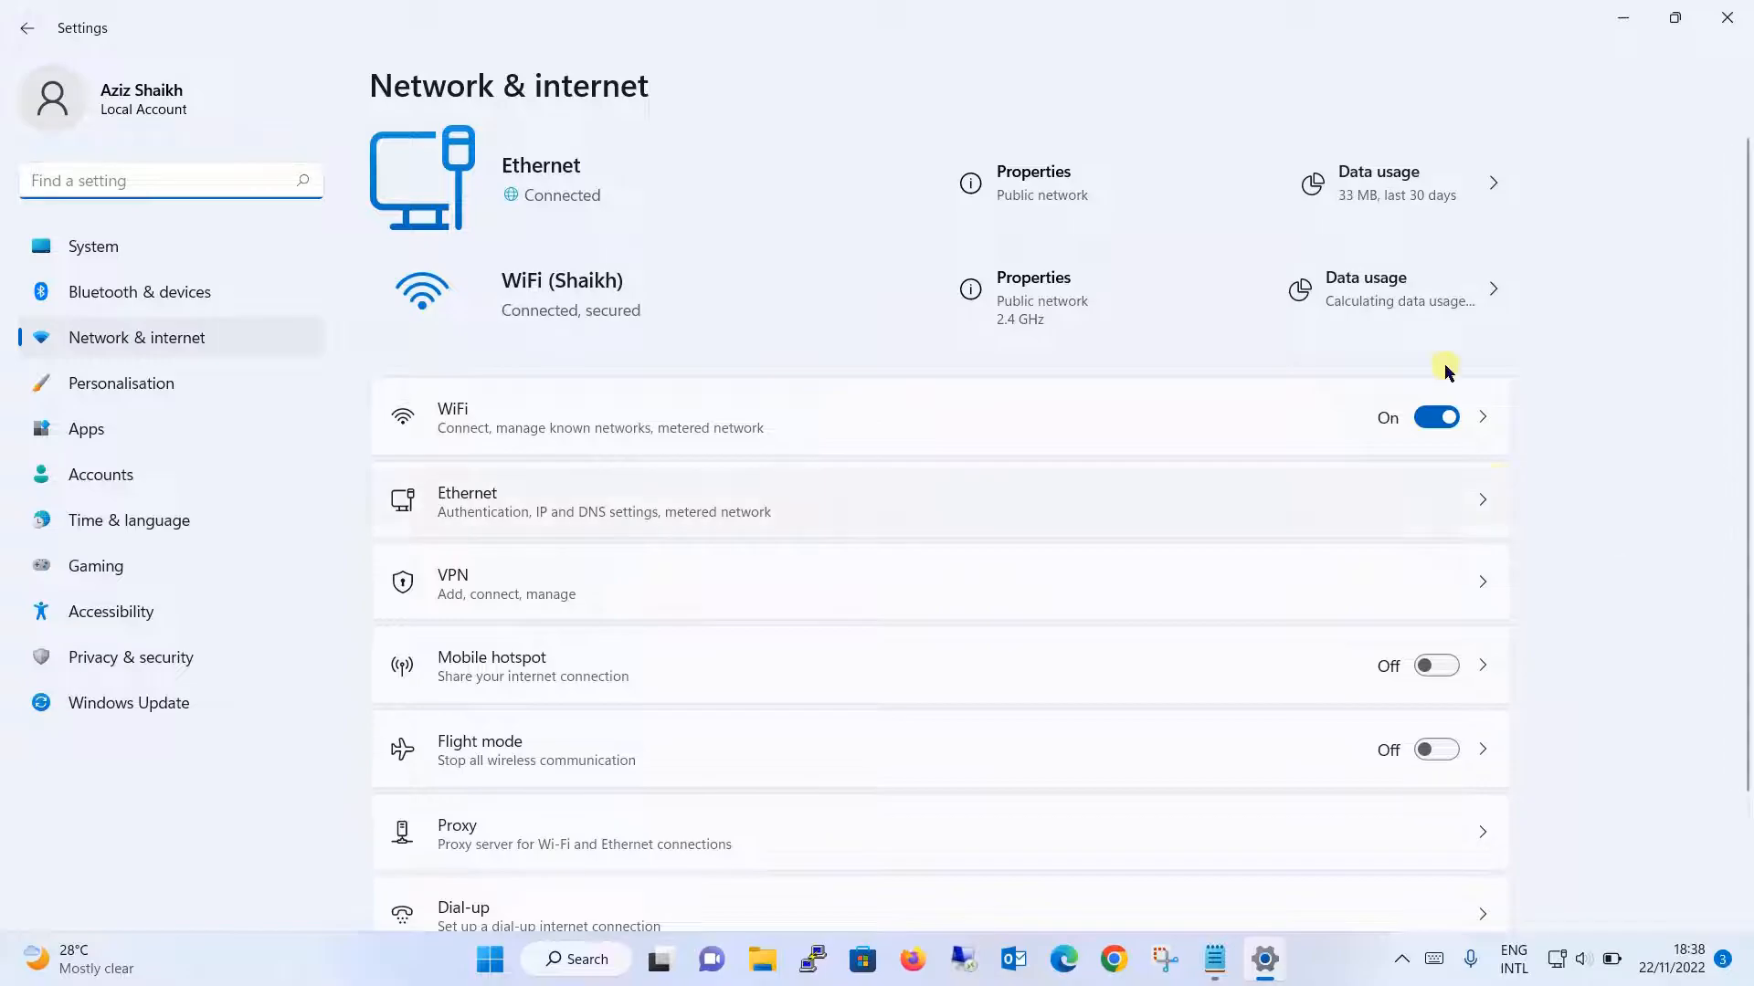
pyautogui.click(1483, 505)
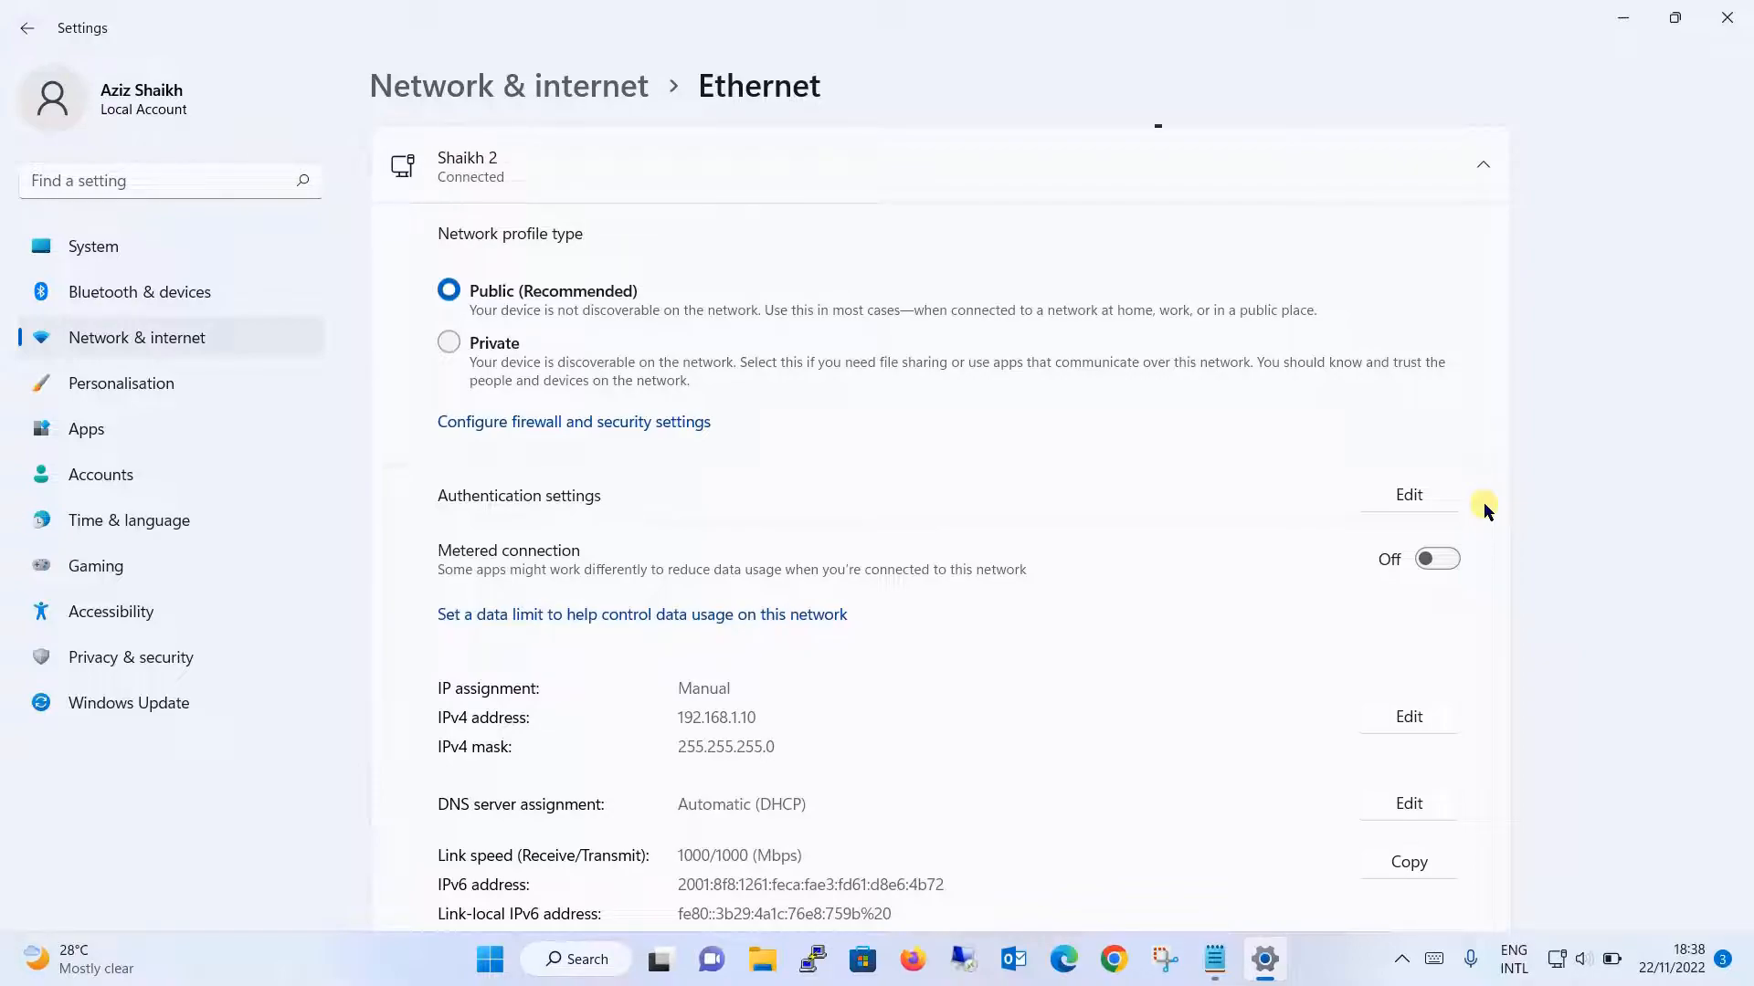
pyautogui.click(1407, 718)
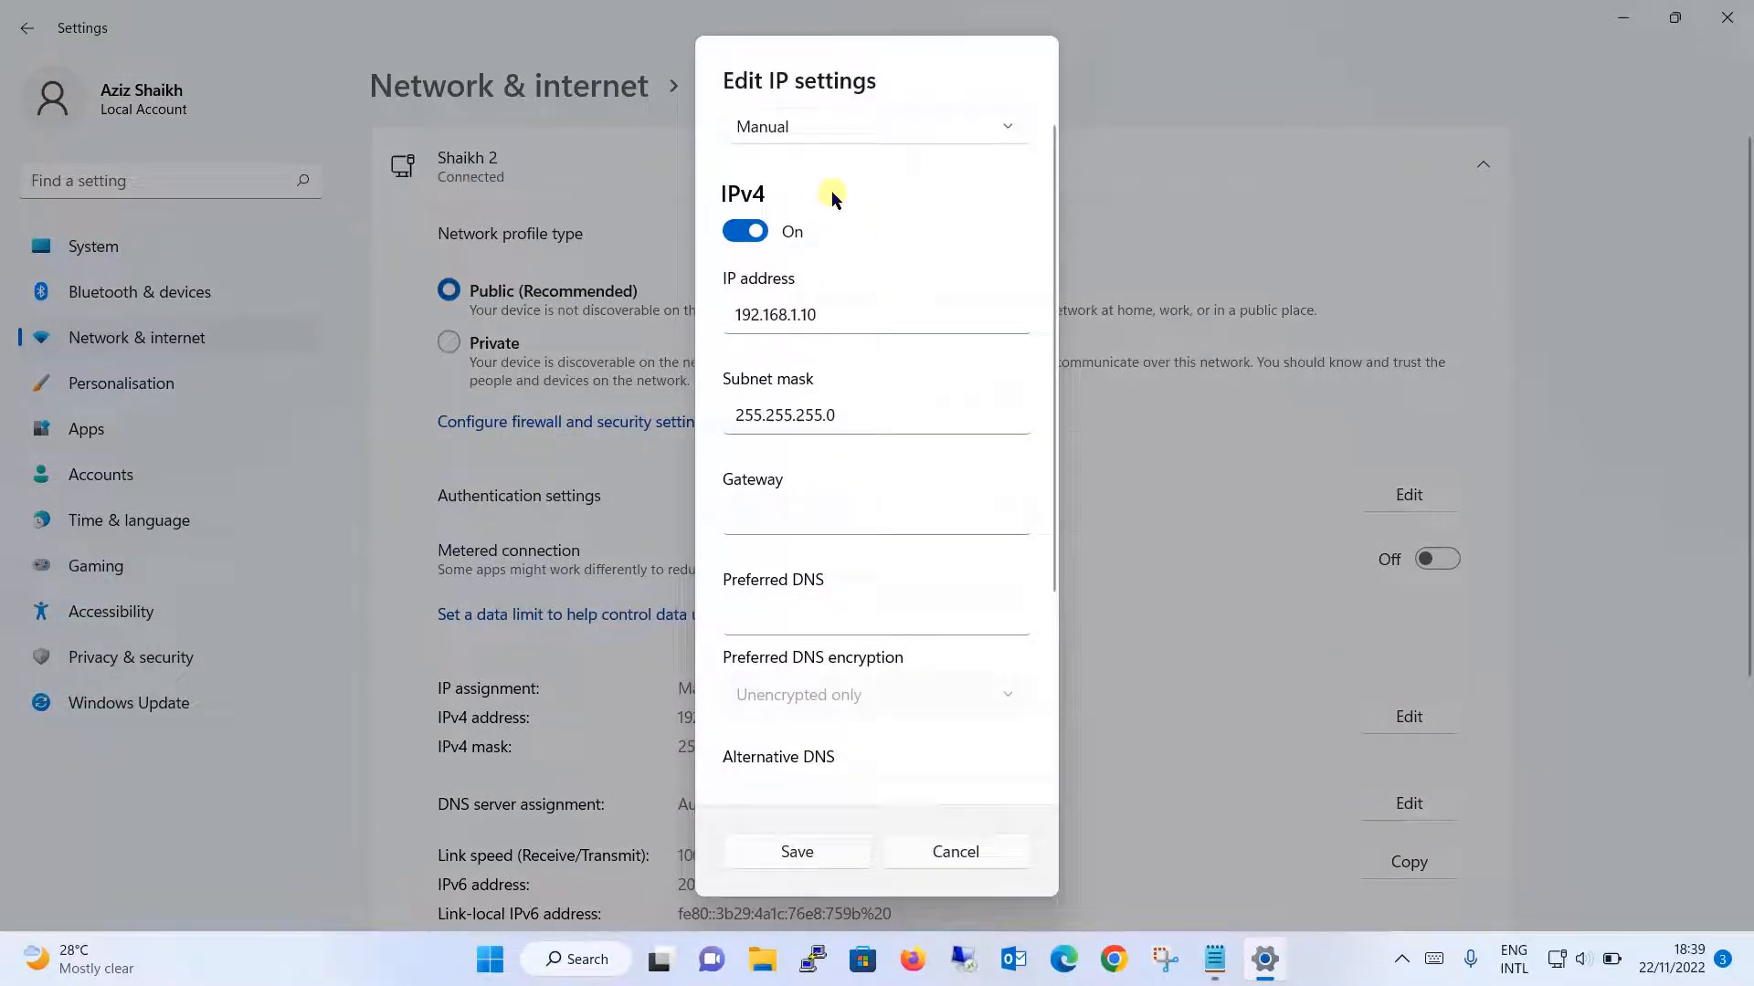
pyautogui.click(848, 305)
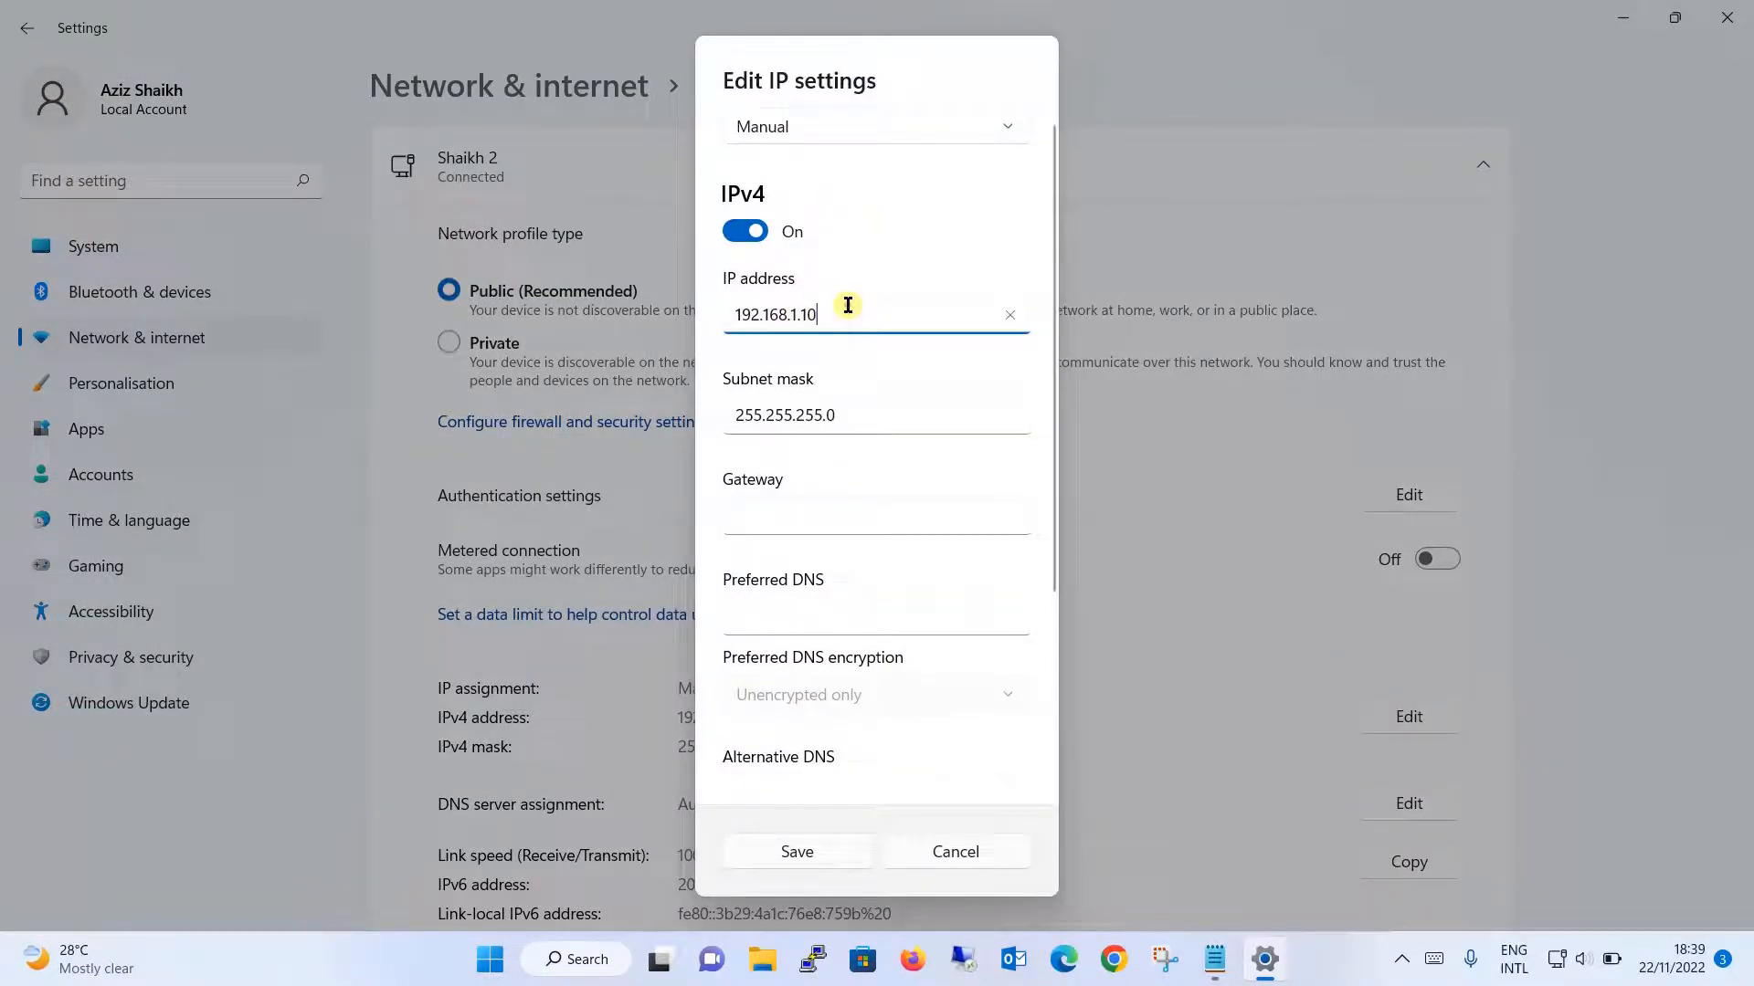
pyautogui.press('BackSpace')
pyautogui.press('BackSpace')
pyautogui.press('BackSpace')
pyautogui.press('BackSpace')
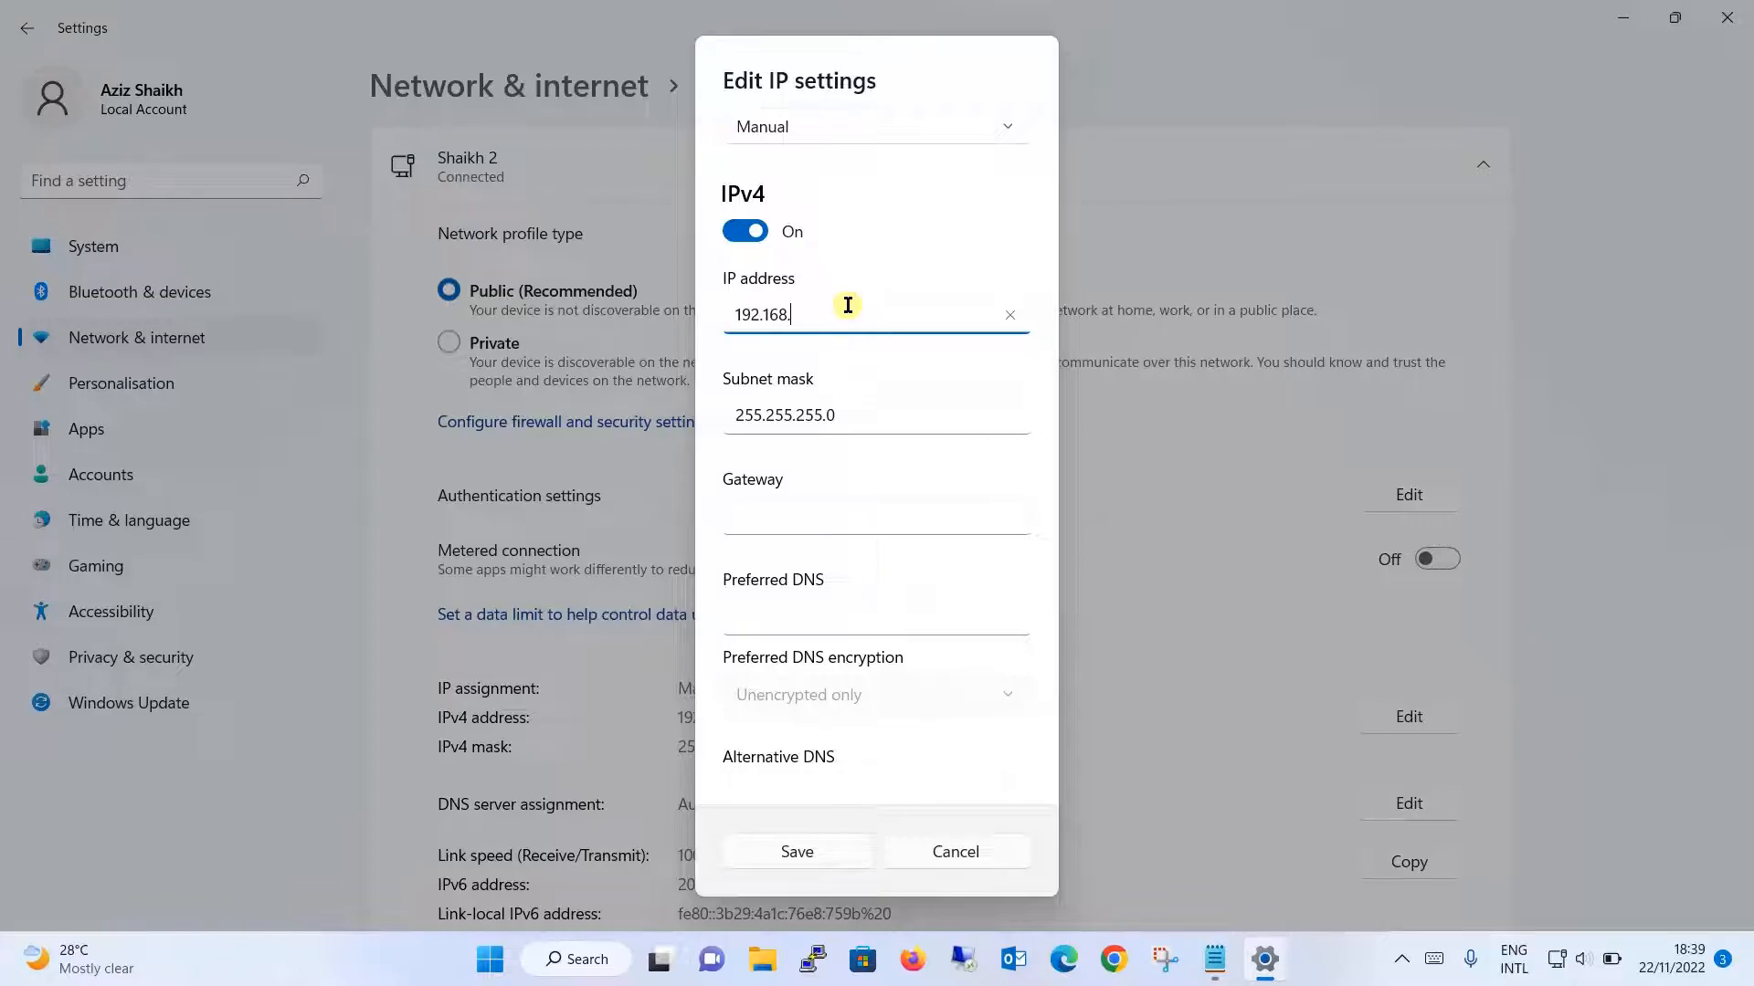
pyautogui.write('0.10')
pyautogui.click(832, 849)
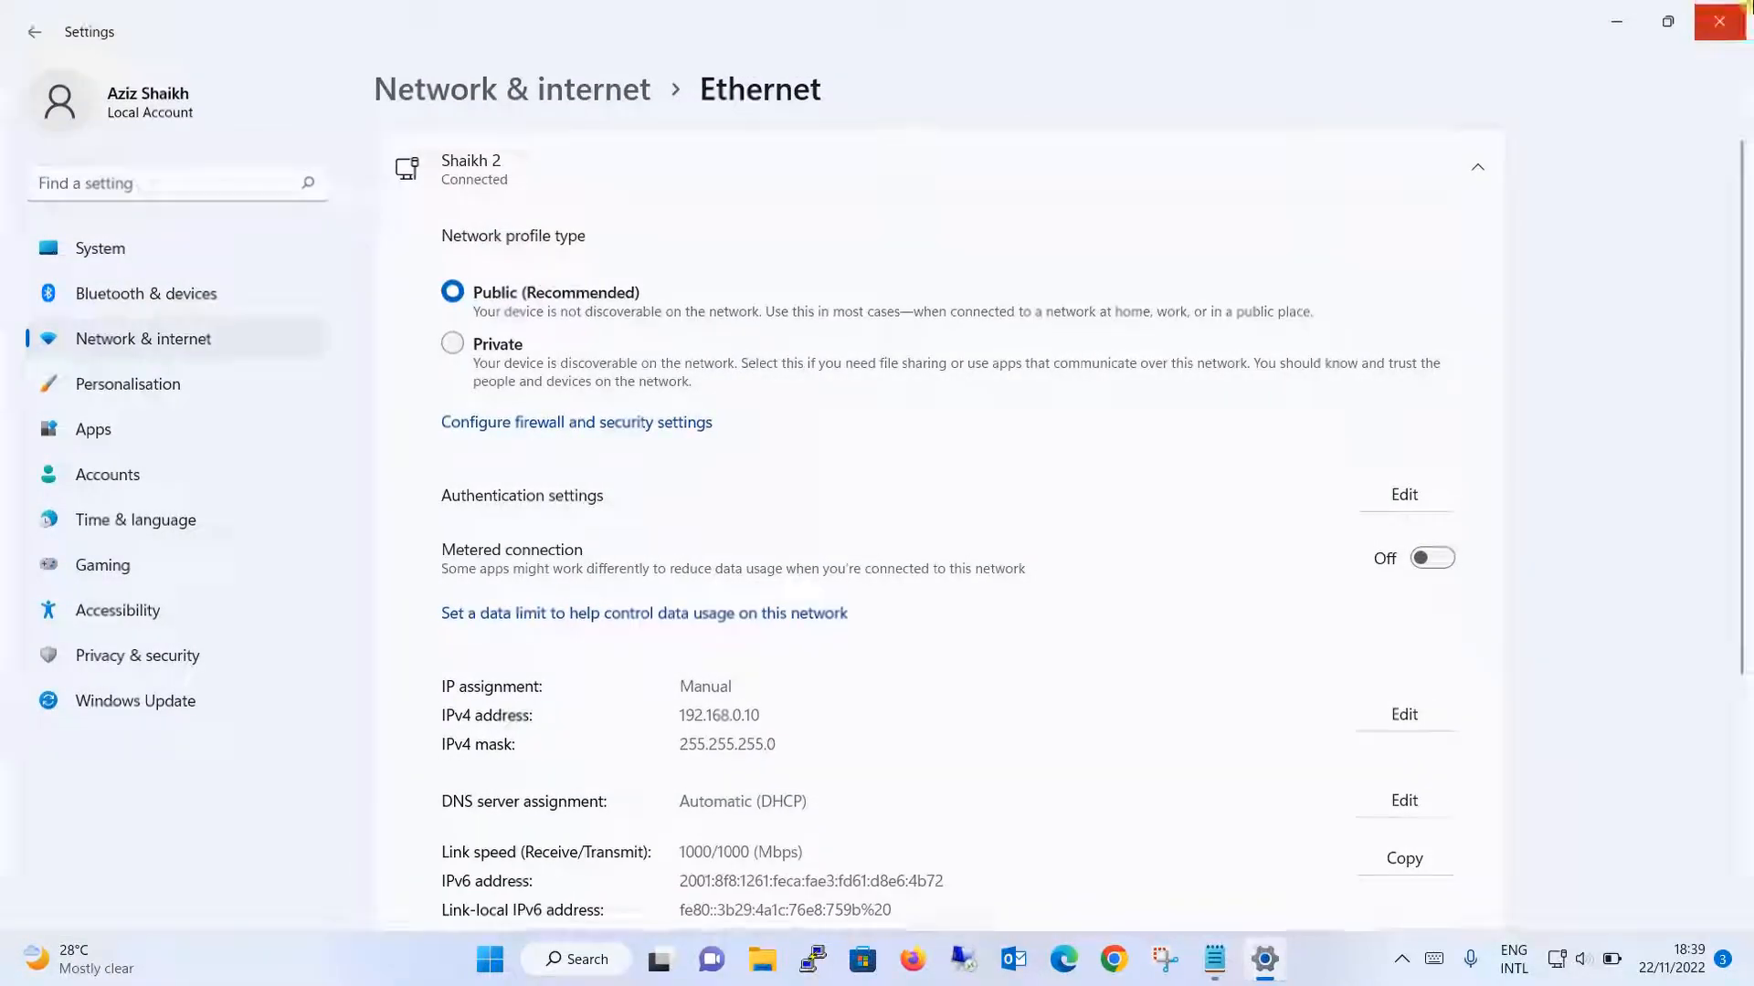
pyautogui.click(1746, 5)
# - Launch Firefox and browse to 192.168.0.239 to load the switch login page
pyautogui.click(1615, 11)
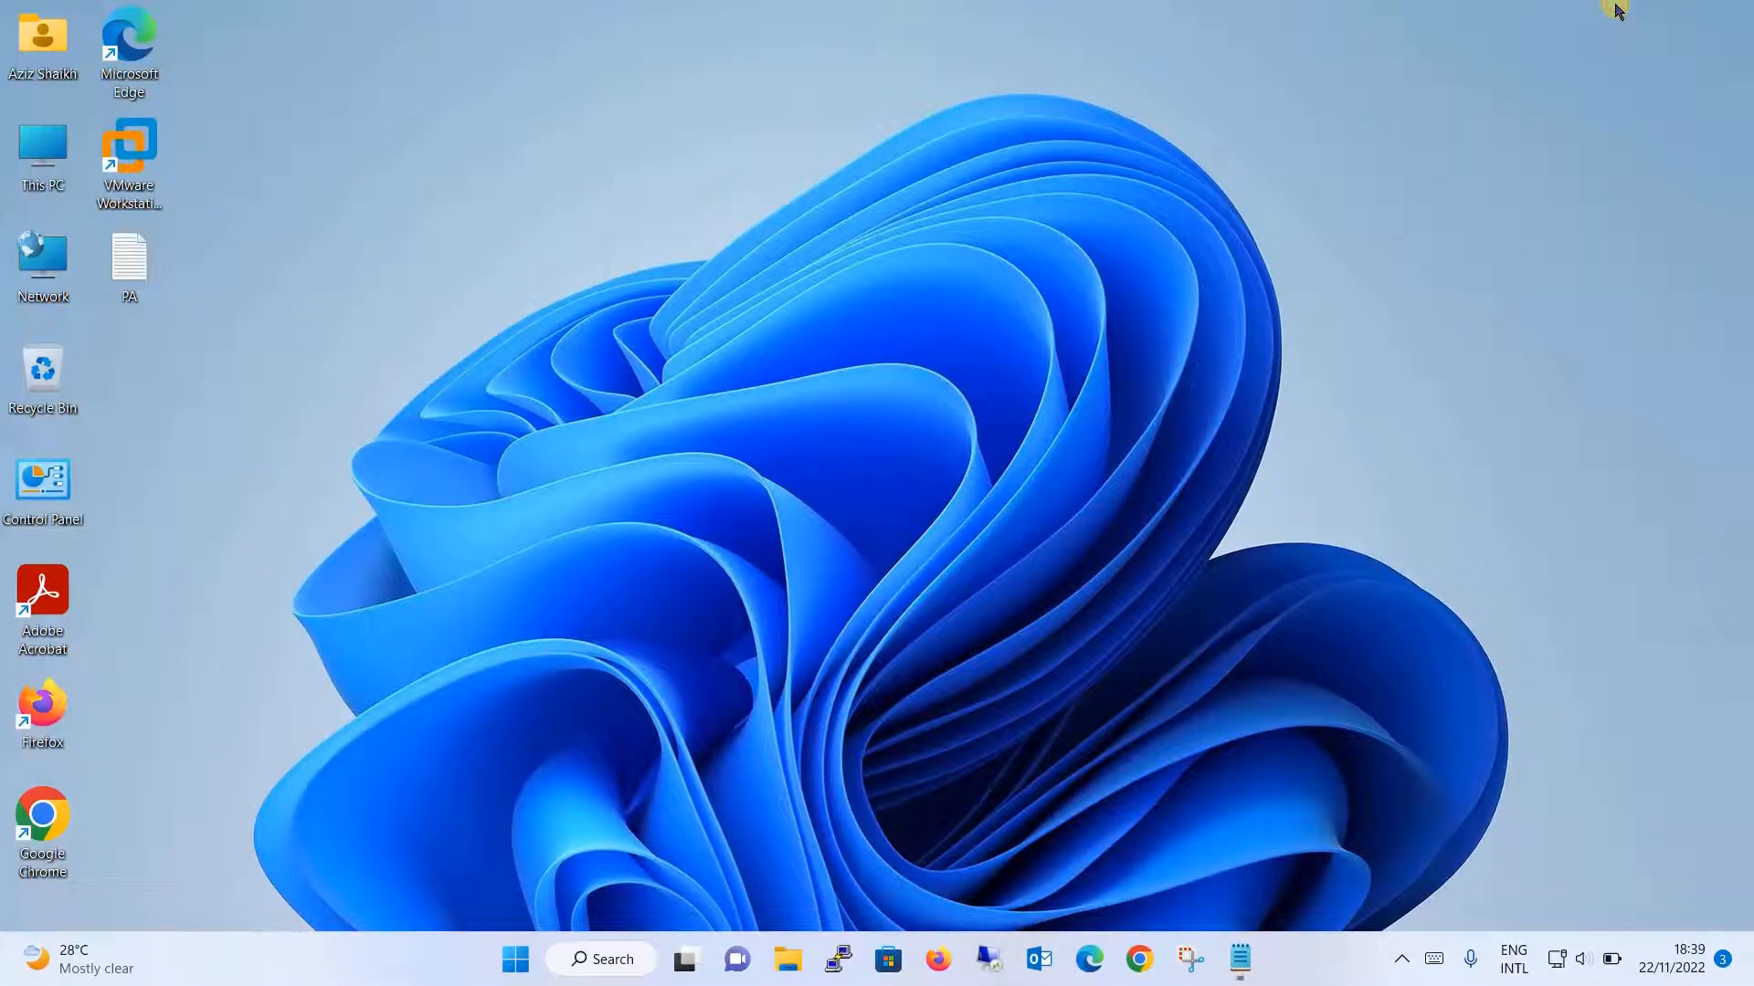
pyautogui.click(930, 956)
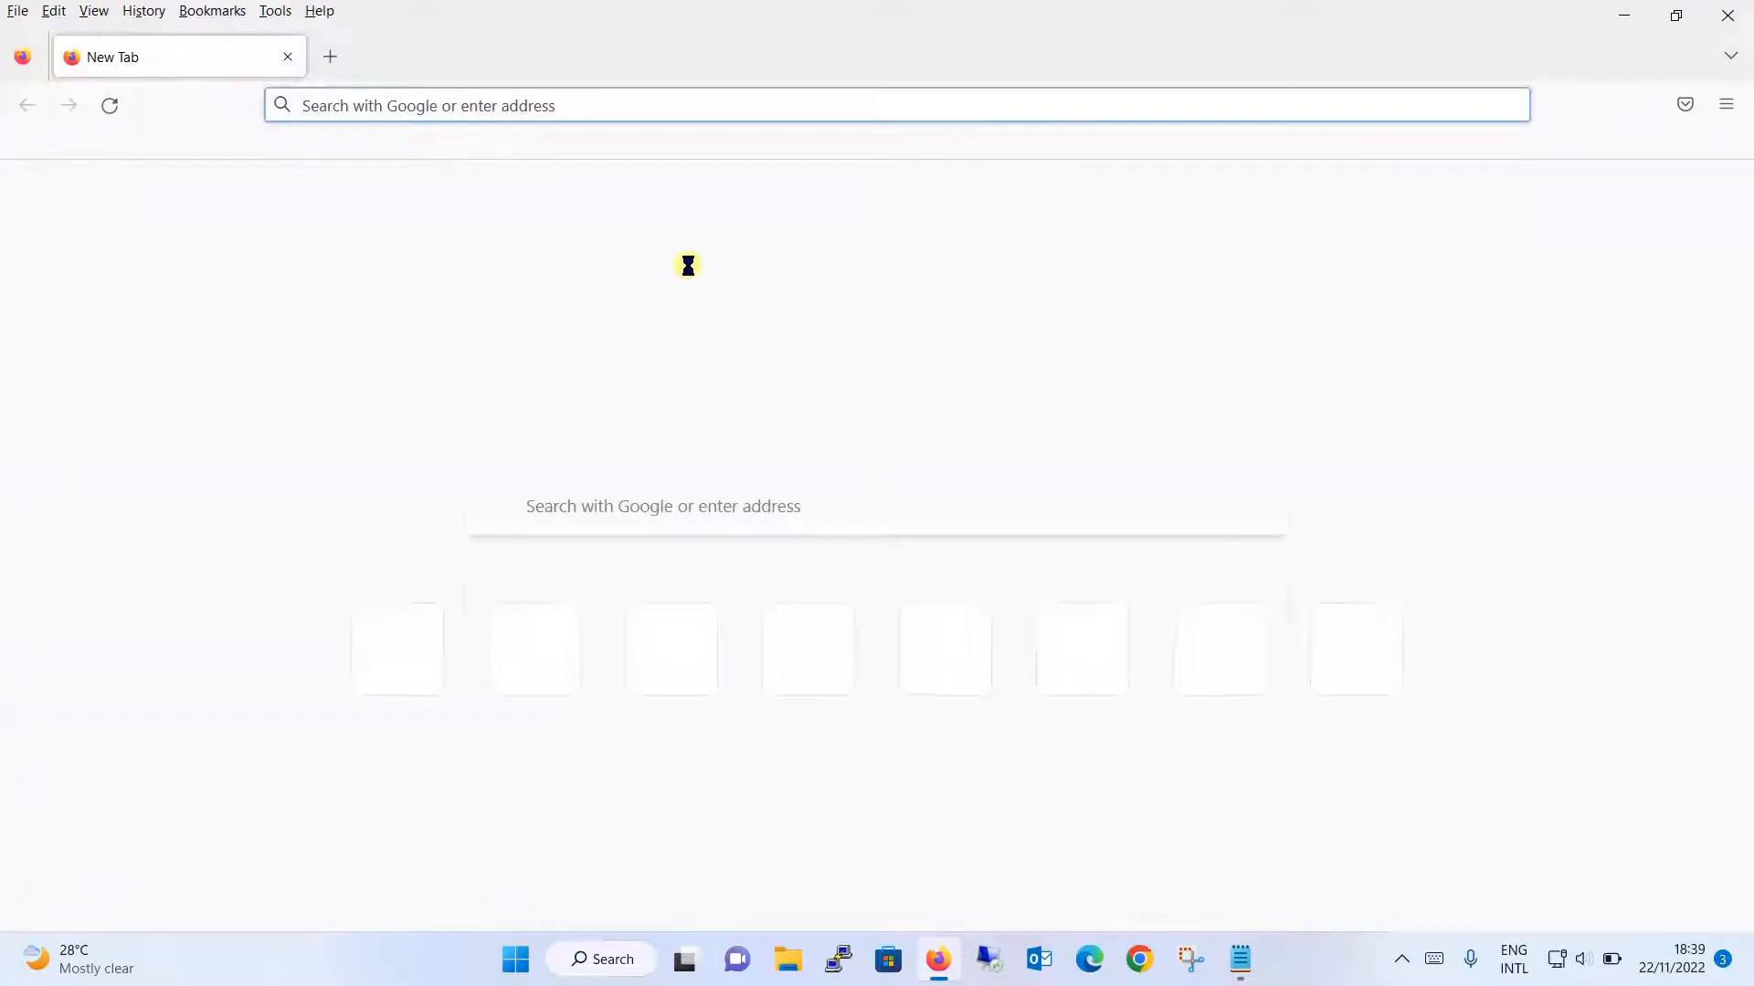
pyautogui.write('192.168.0')
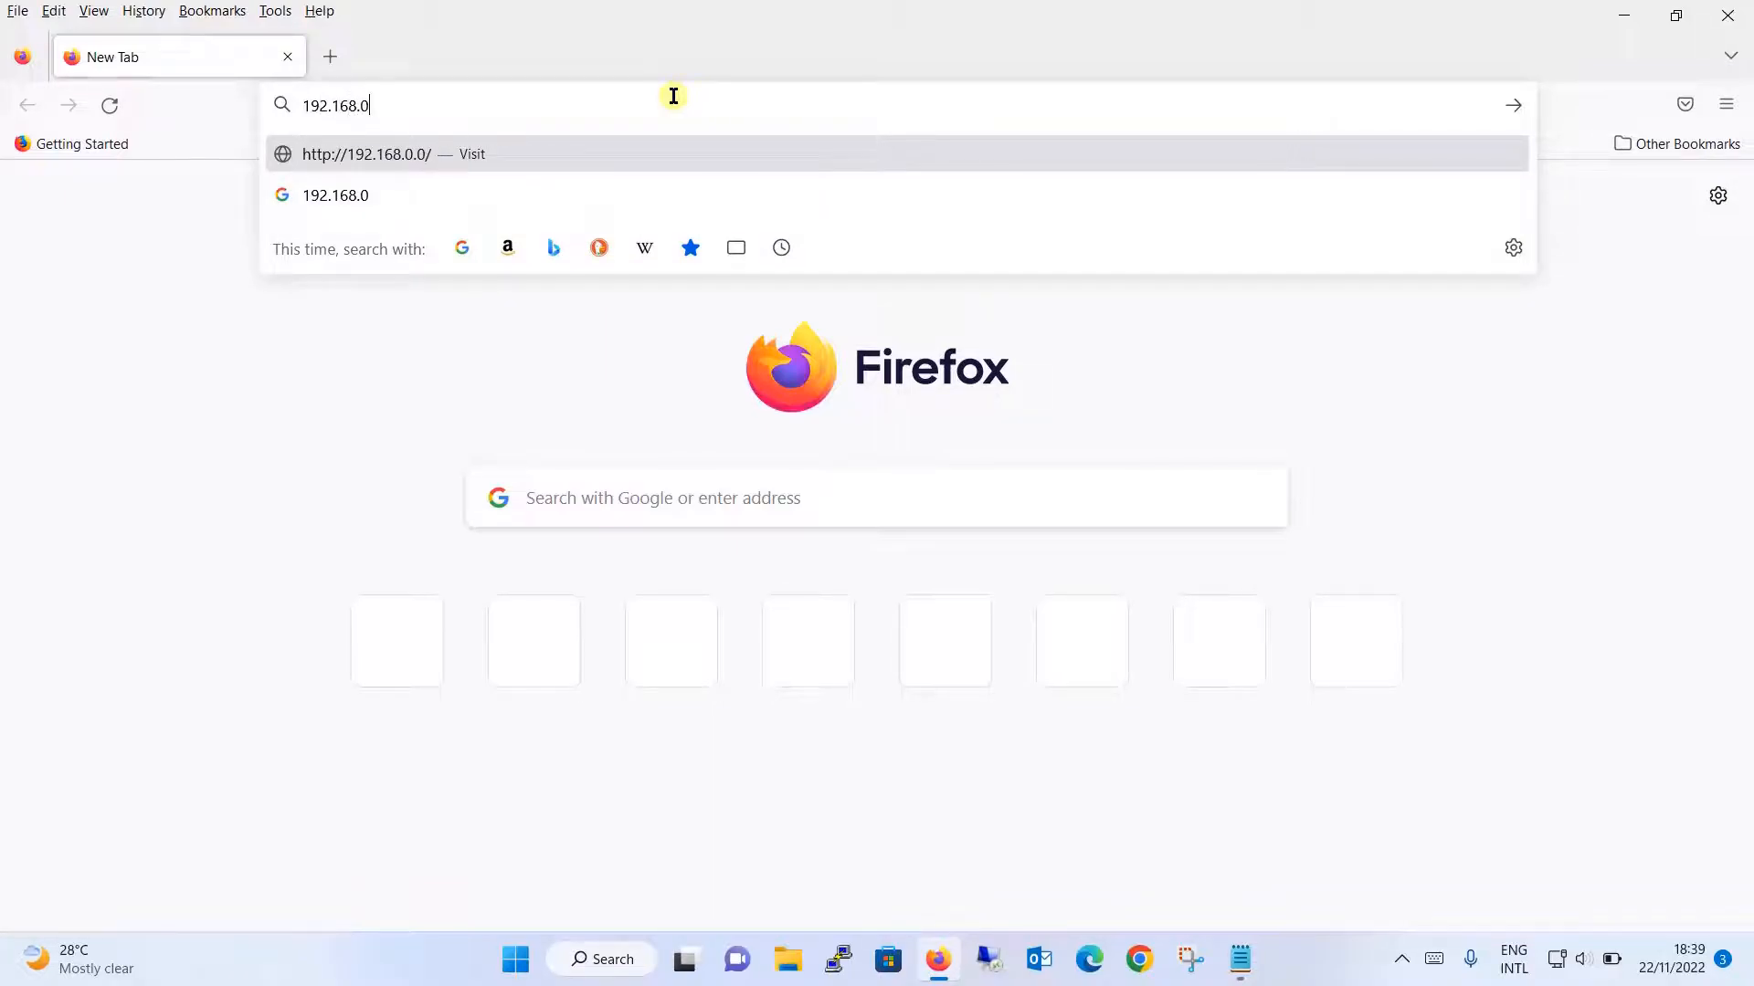
pyautogui.write('.239')
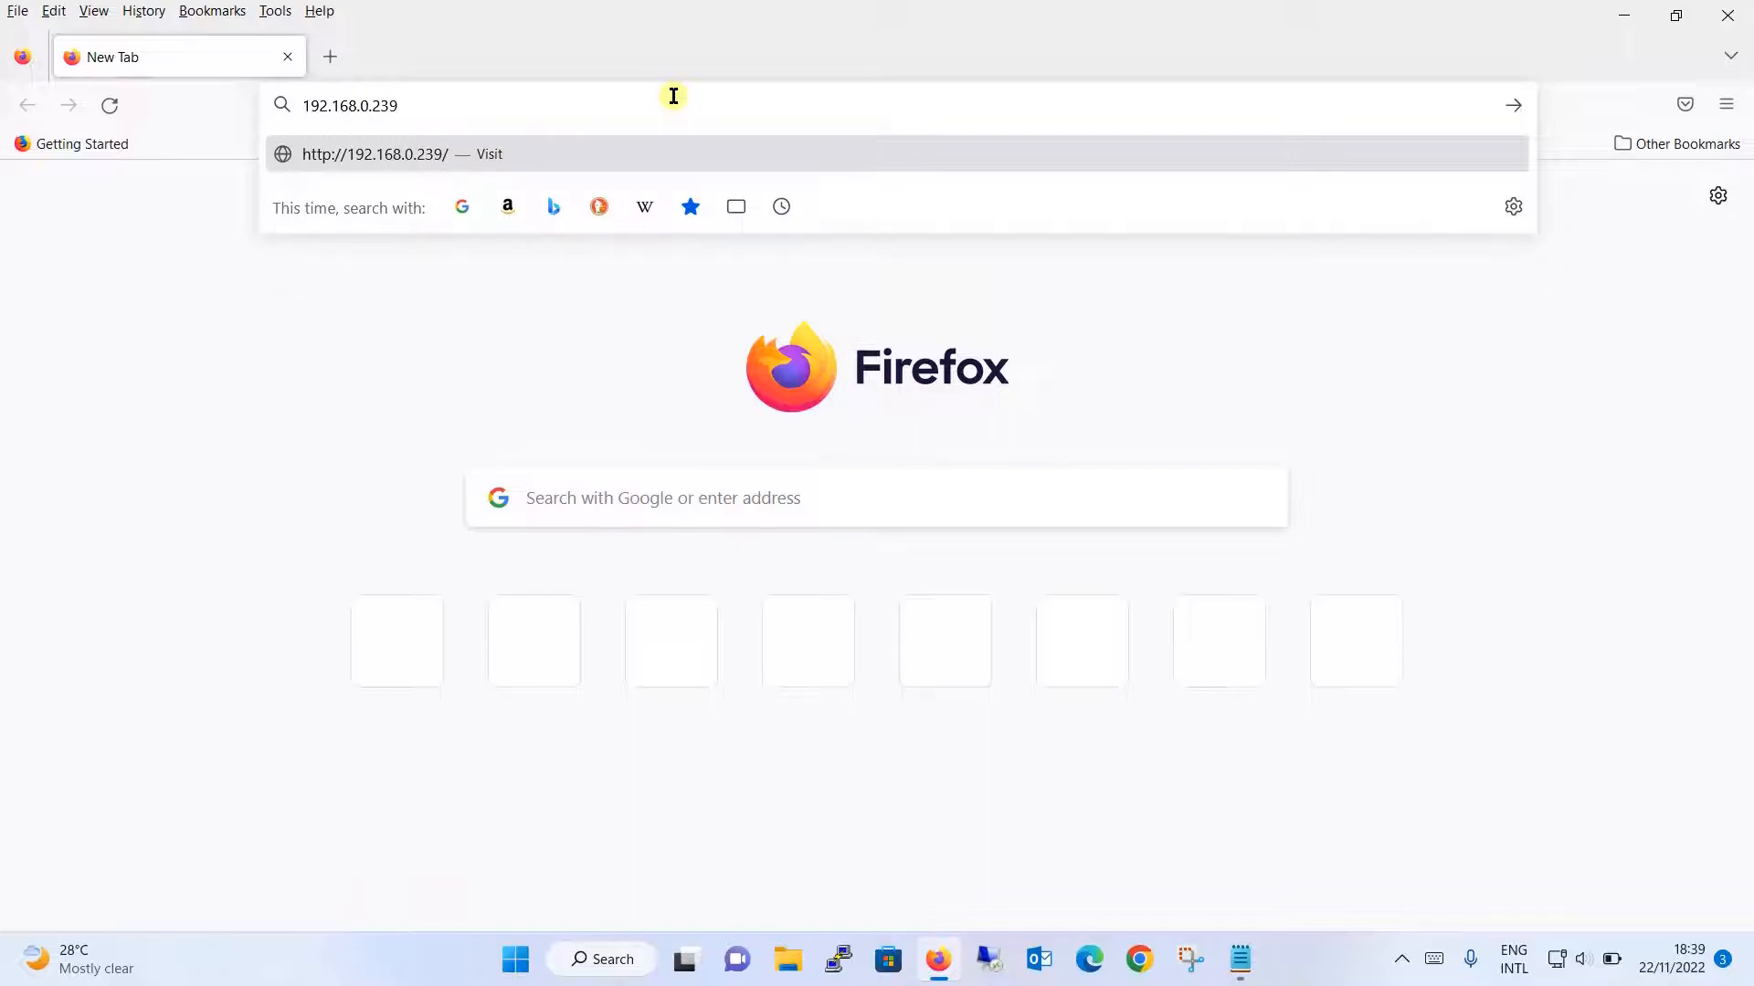
pyautogui.press('Return')
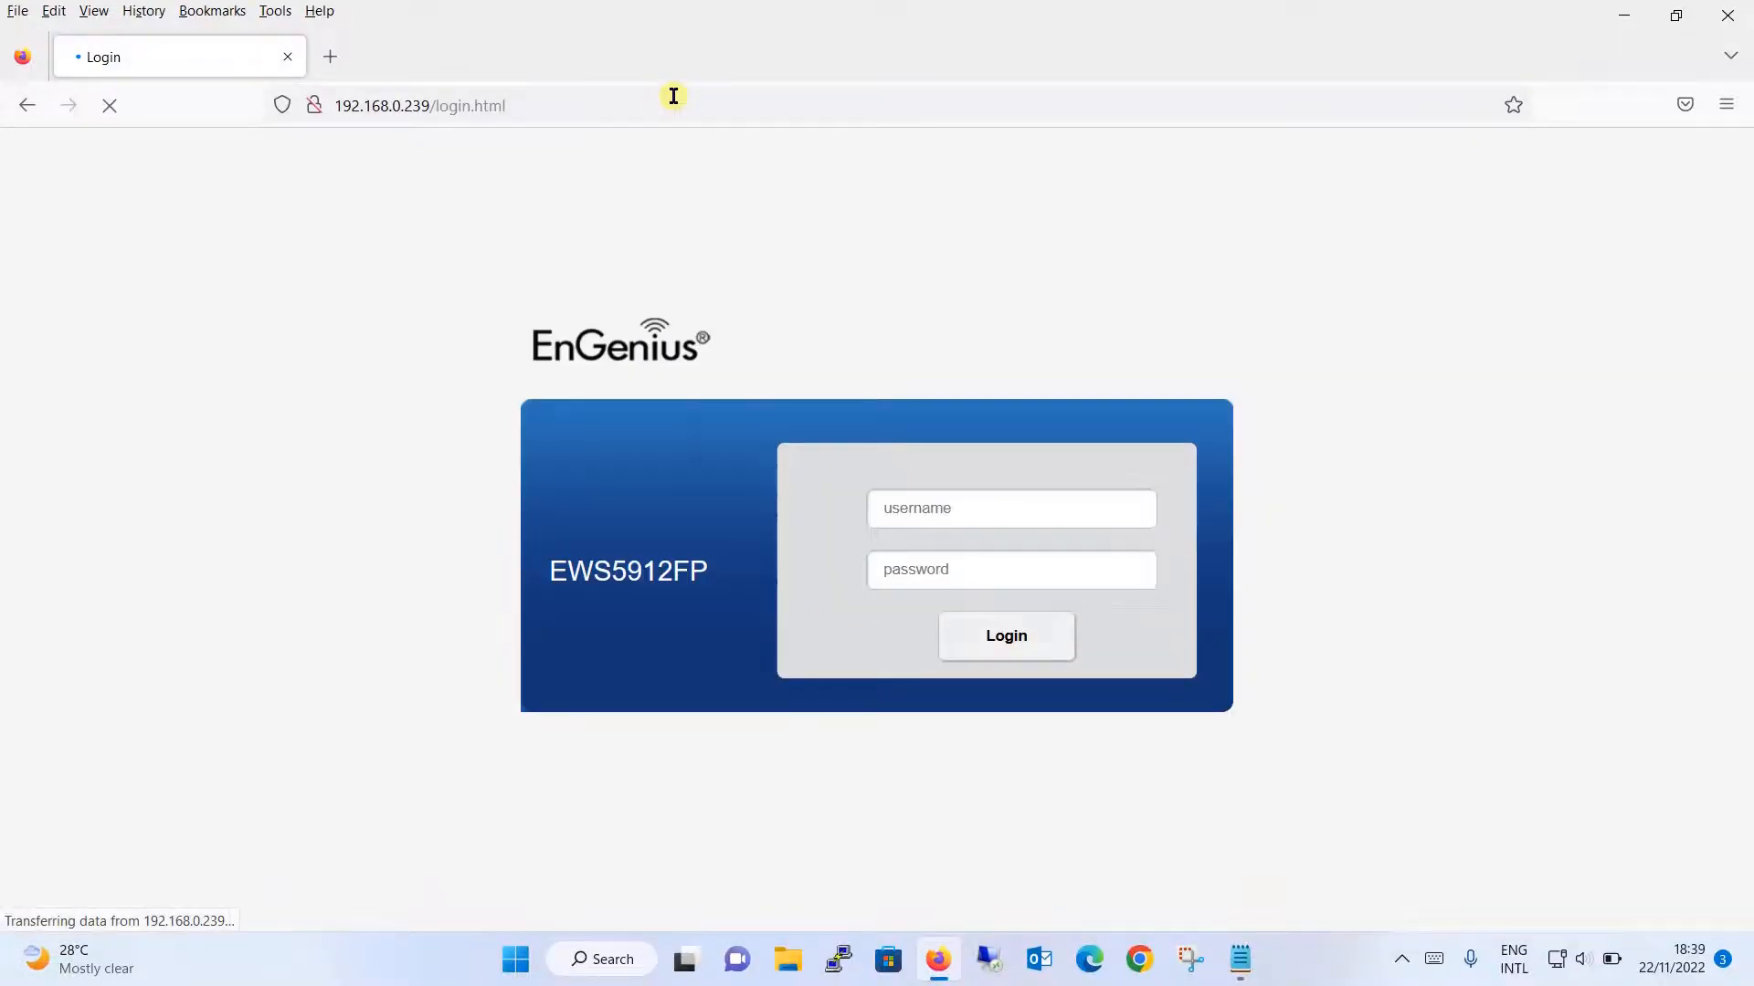
# - Sign in to the switch as admin with the default password
pyautogui.click(1016, 502)
pyautogui.write('admin')
pyautogui.press('Tab')
pyautogui.write('******')
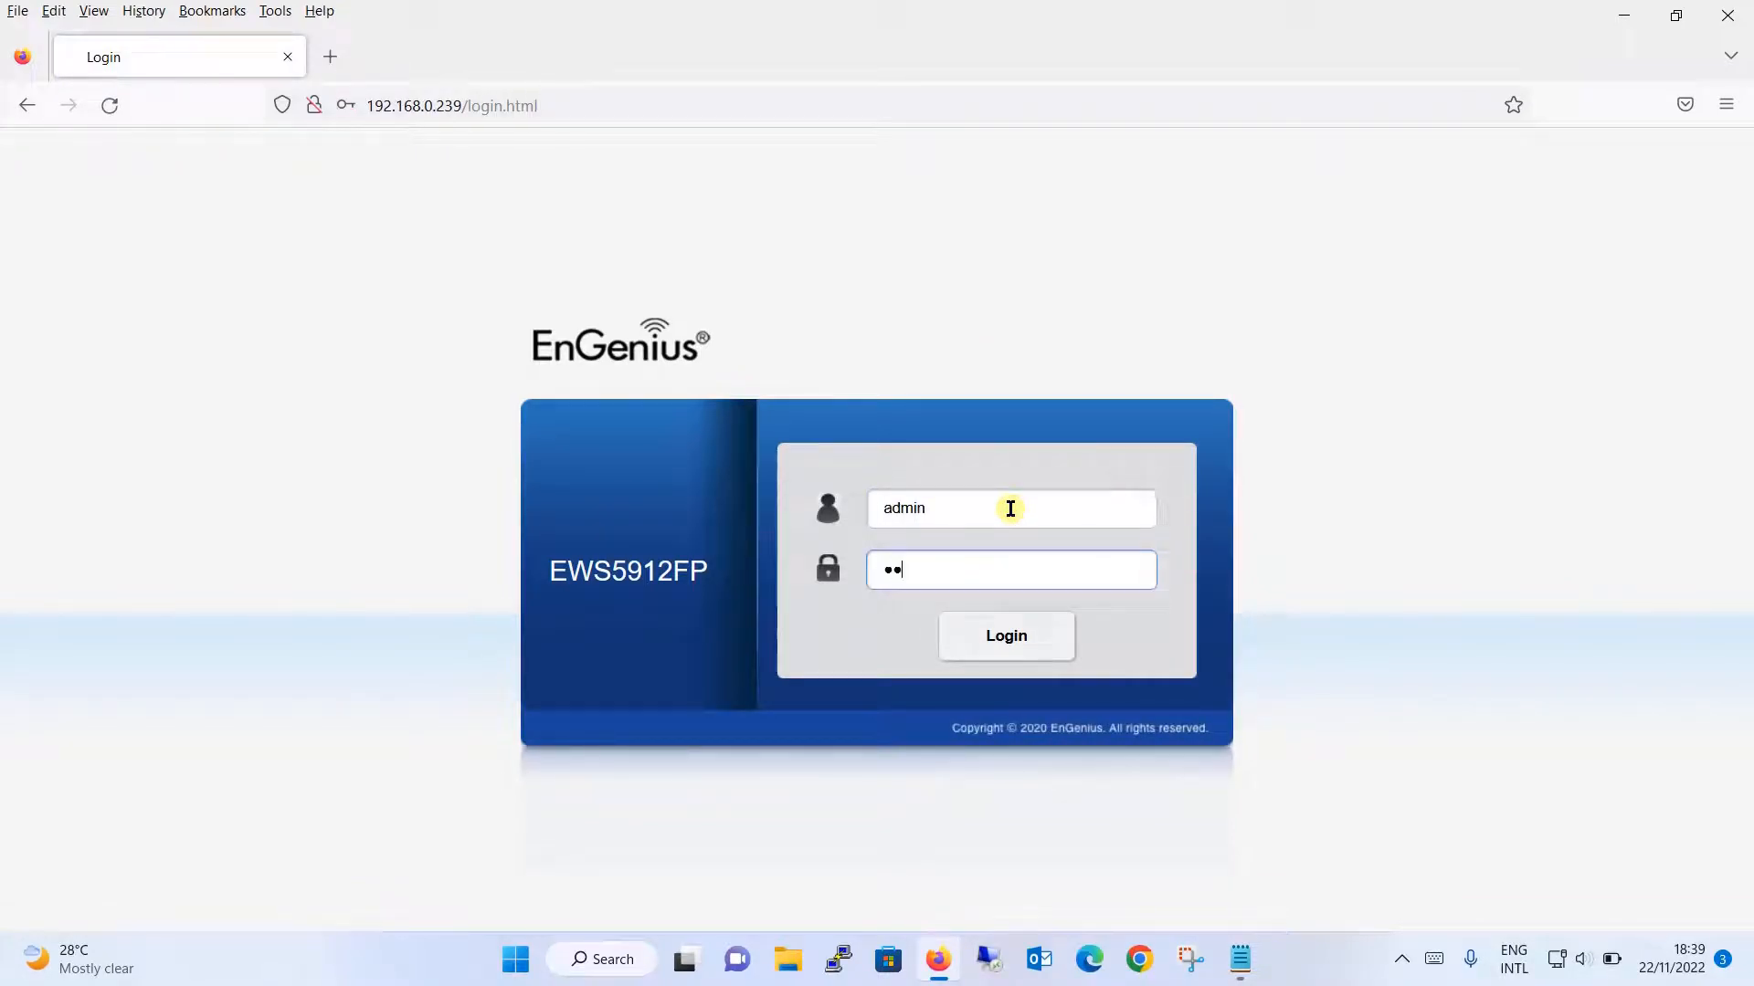
pyautogui.write('**')
pyautogui.press('Return')
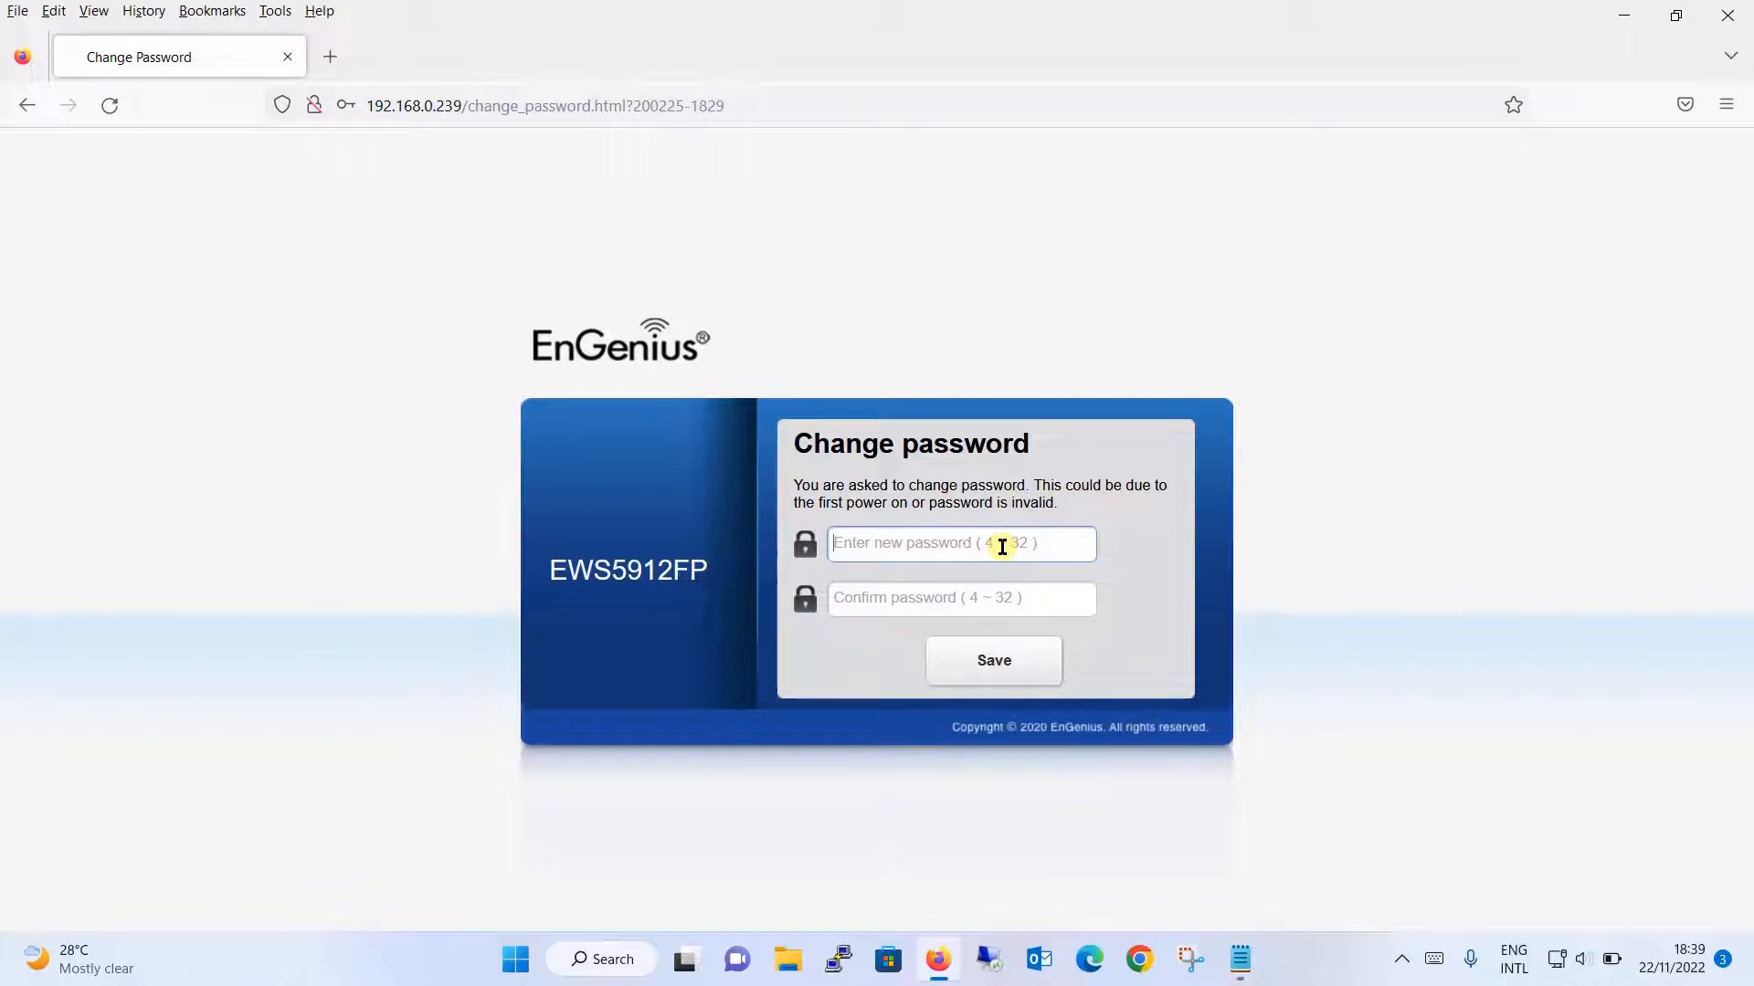
# - Enter and confirm a new admin password, then save it
pyautogui.write('••••••••')
pyautogui.press('Tab')
pyautogui.write('••')
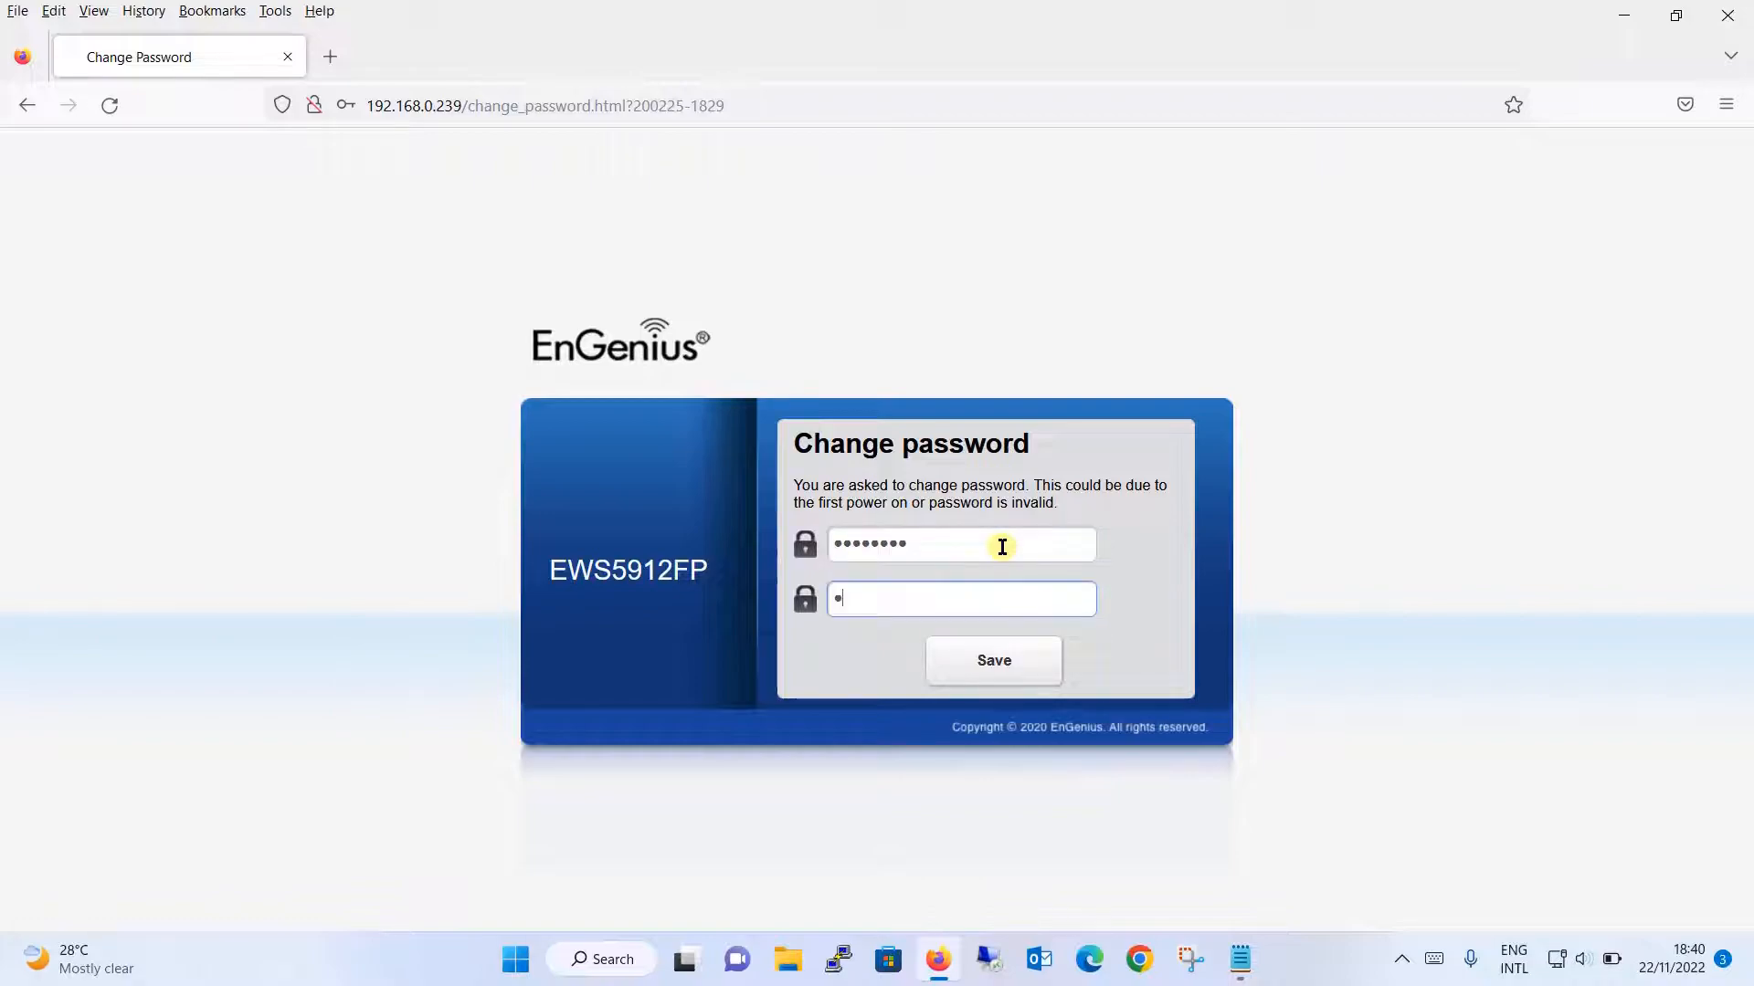
pyautogui.write('••••••')
pyautogui.click(995, 669)
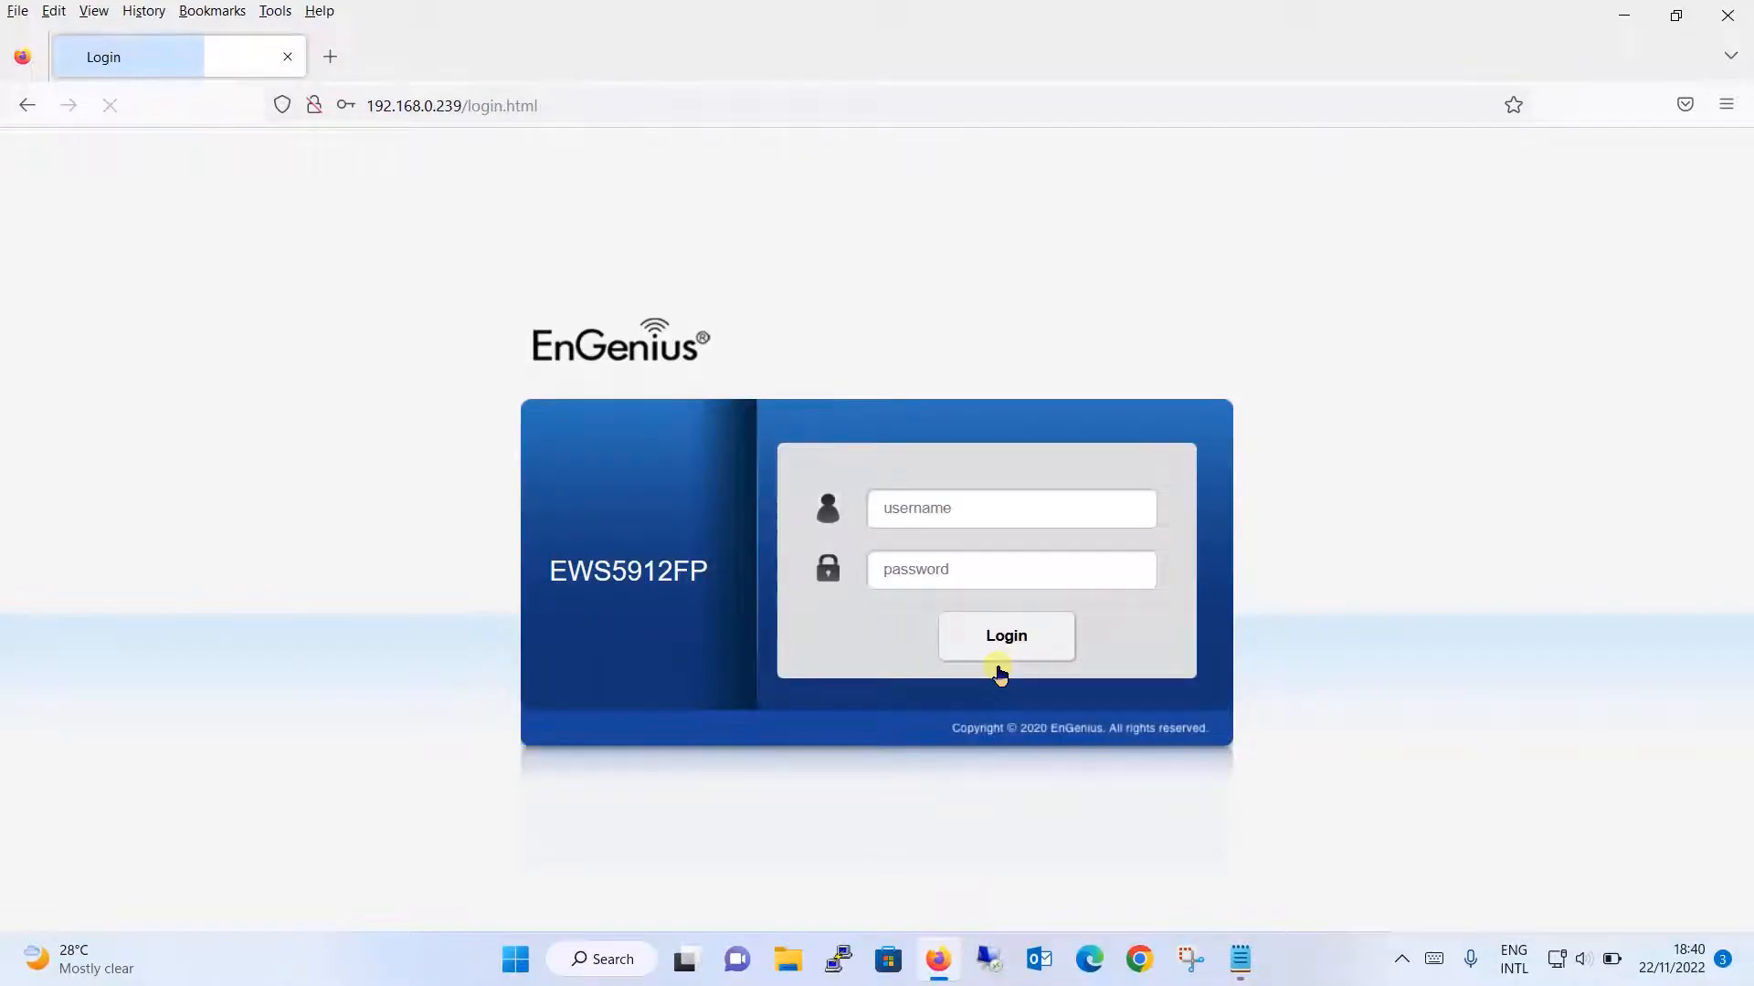
# - Sign in again as admin using the new password
pyautogui.click(1068, 507)
pyautogui.write('admin')
pyautogui.press('Tab')
pyautogui.write('admin')
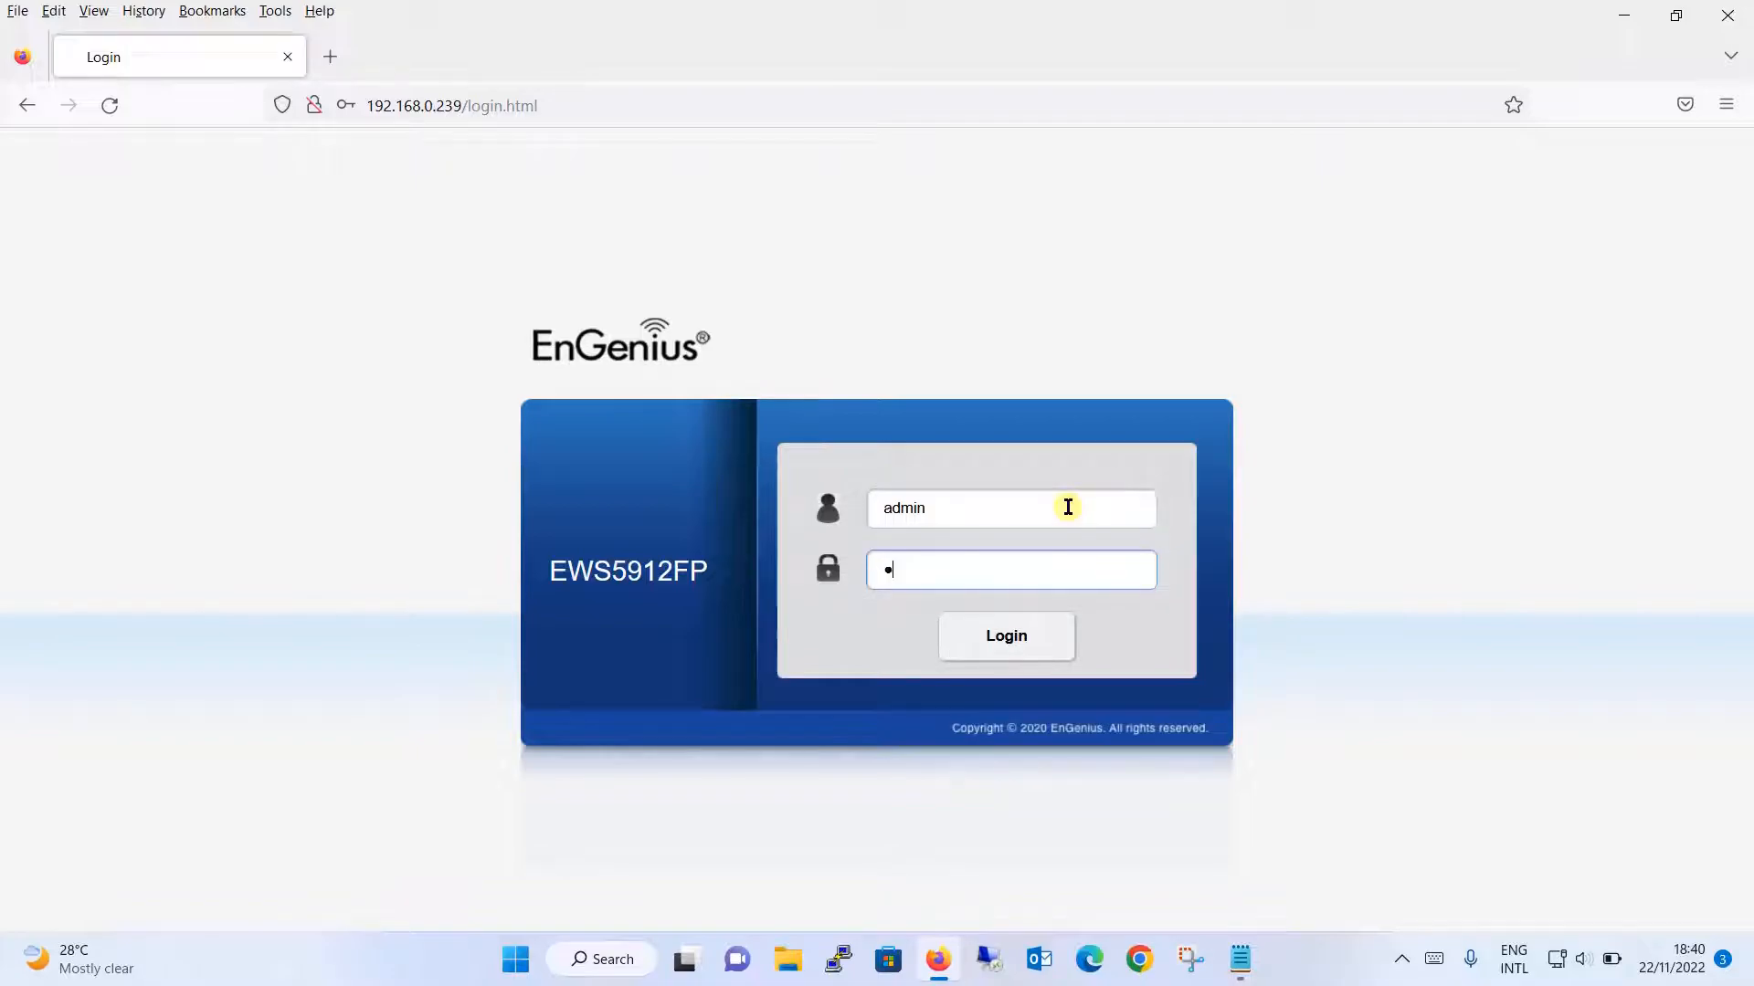
pyautogui.write('123')
pyautogui.press('Return')
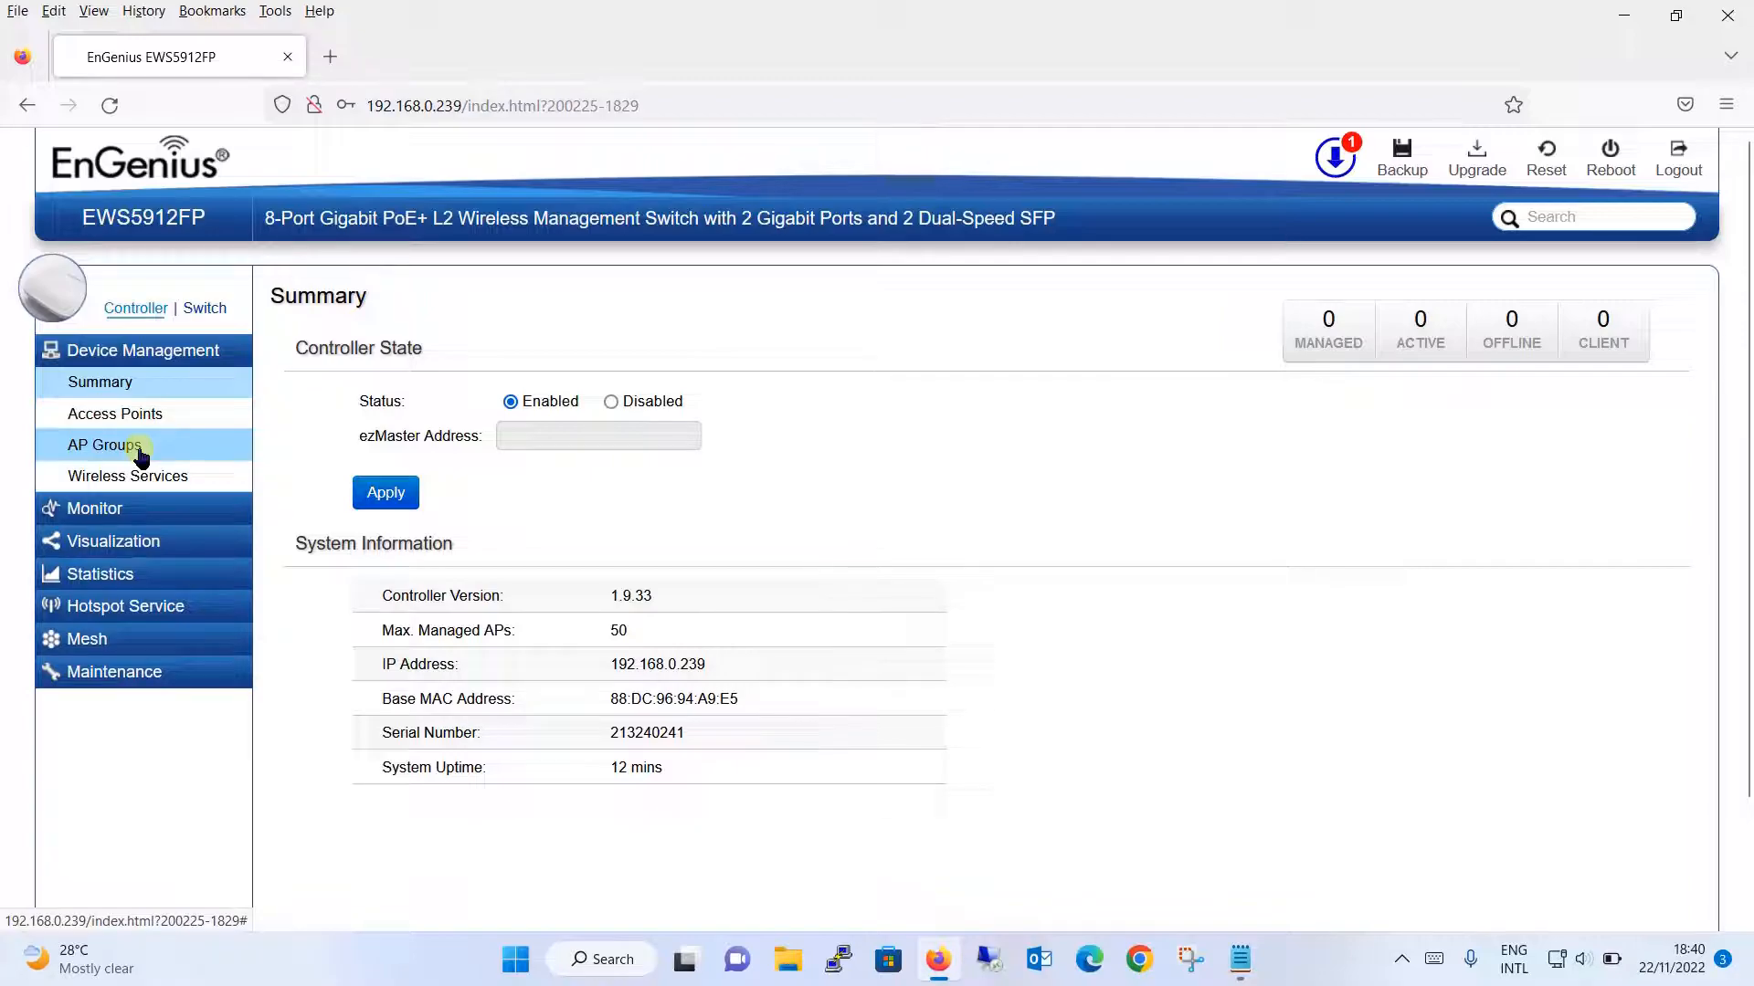
# - In Switch Network Settings, change IPv4 address to 192.168.0.200 and gateway to 192.168.0.1
pyautogui.click(197, 309)
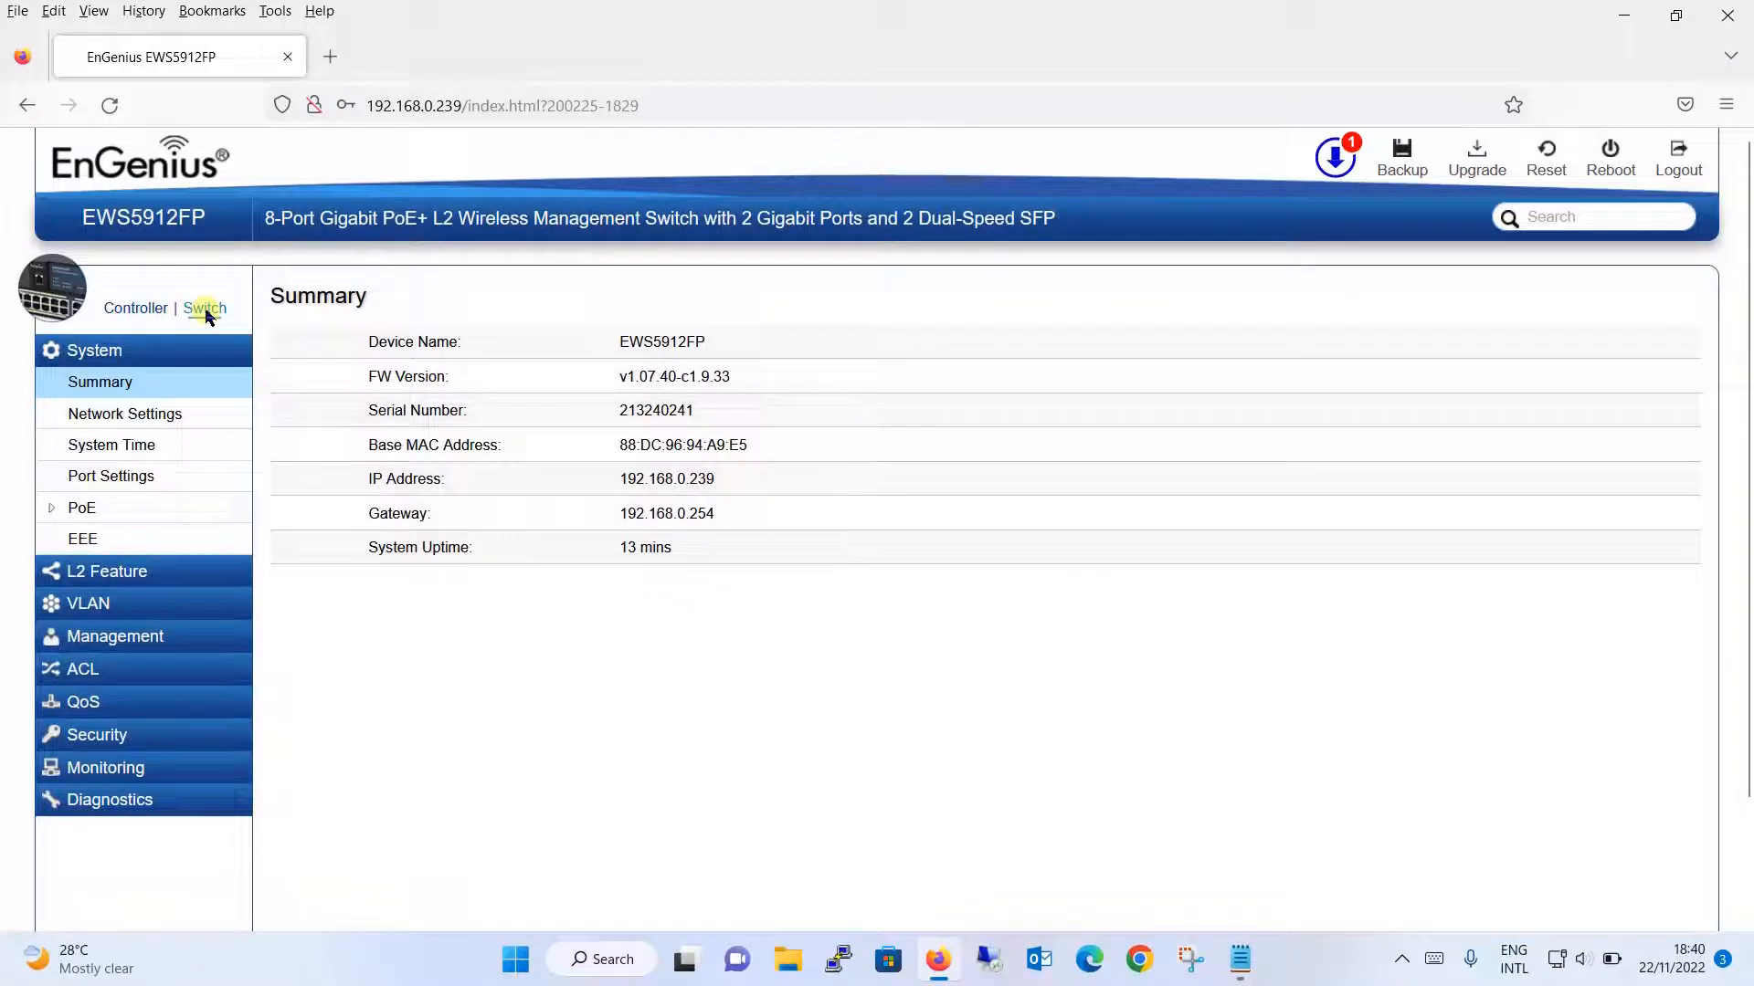
pyautogui.click(184, 416)
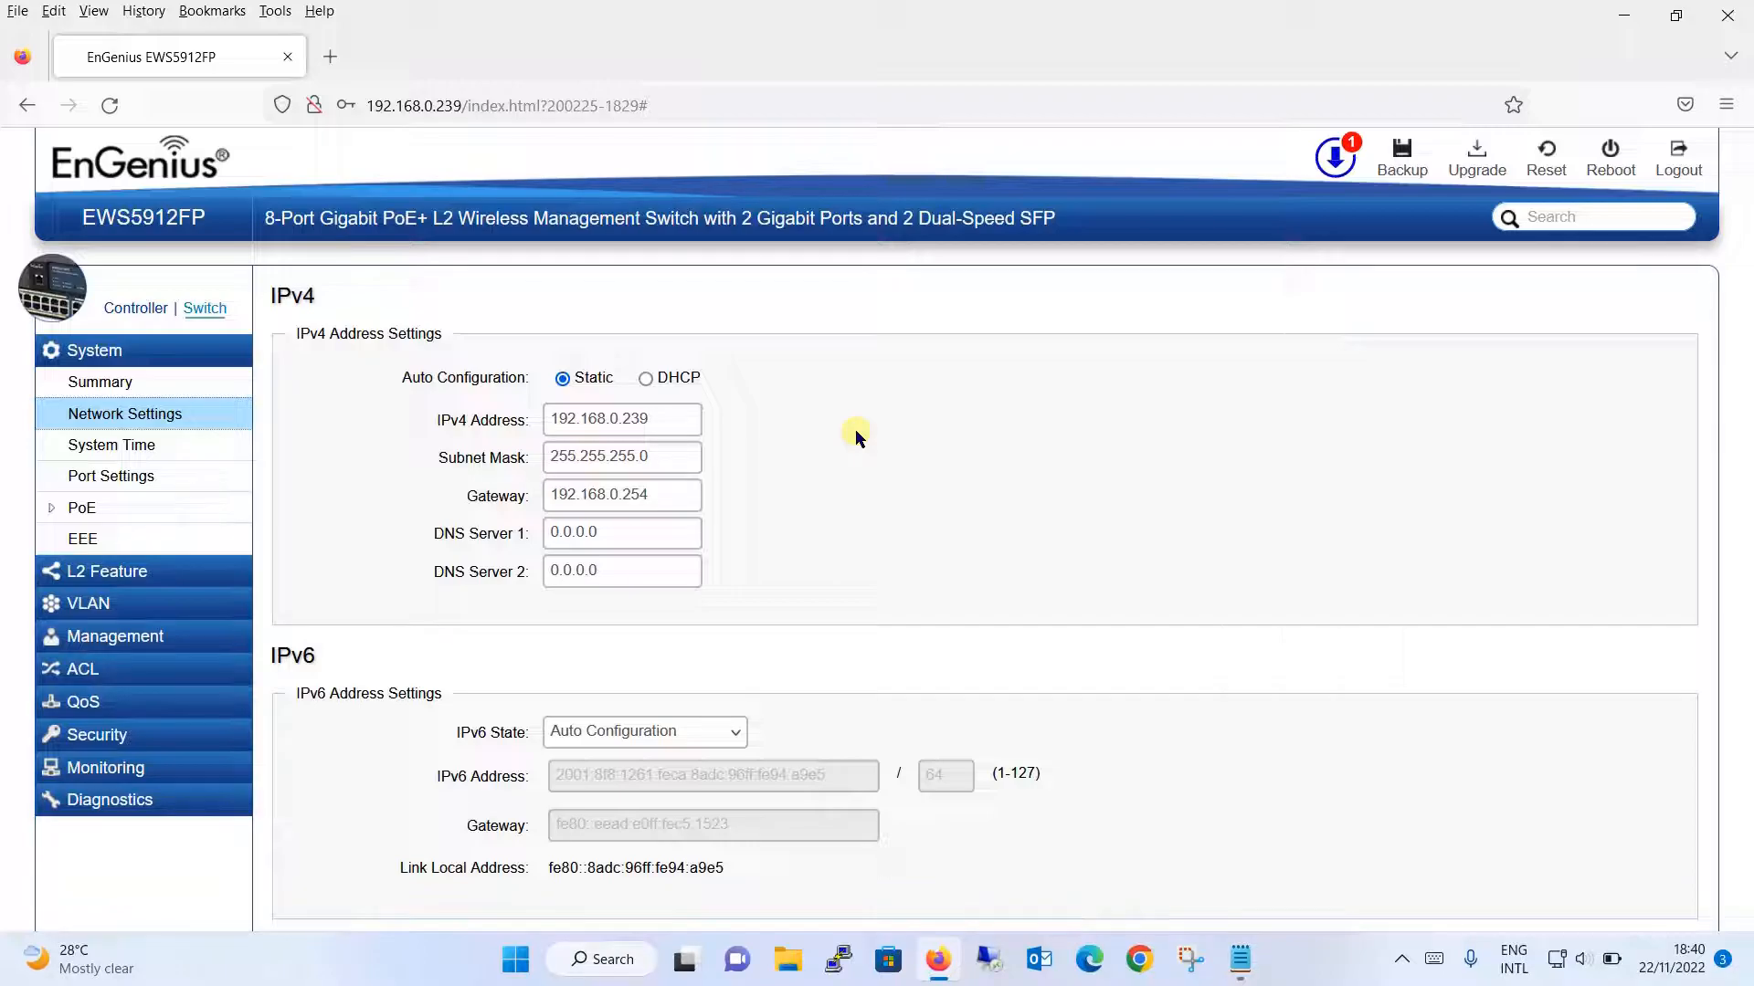
pyautogui.click(856, 433)
pyautogui.click(856, 433)
pyautogui.click(678, 418)
pyautogui.press('BackSpace')
pyautogui.press('BackSpace')
pyautogui.press('BackSpace')
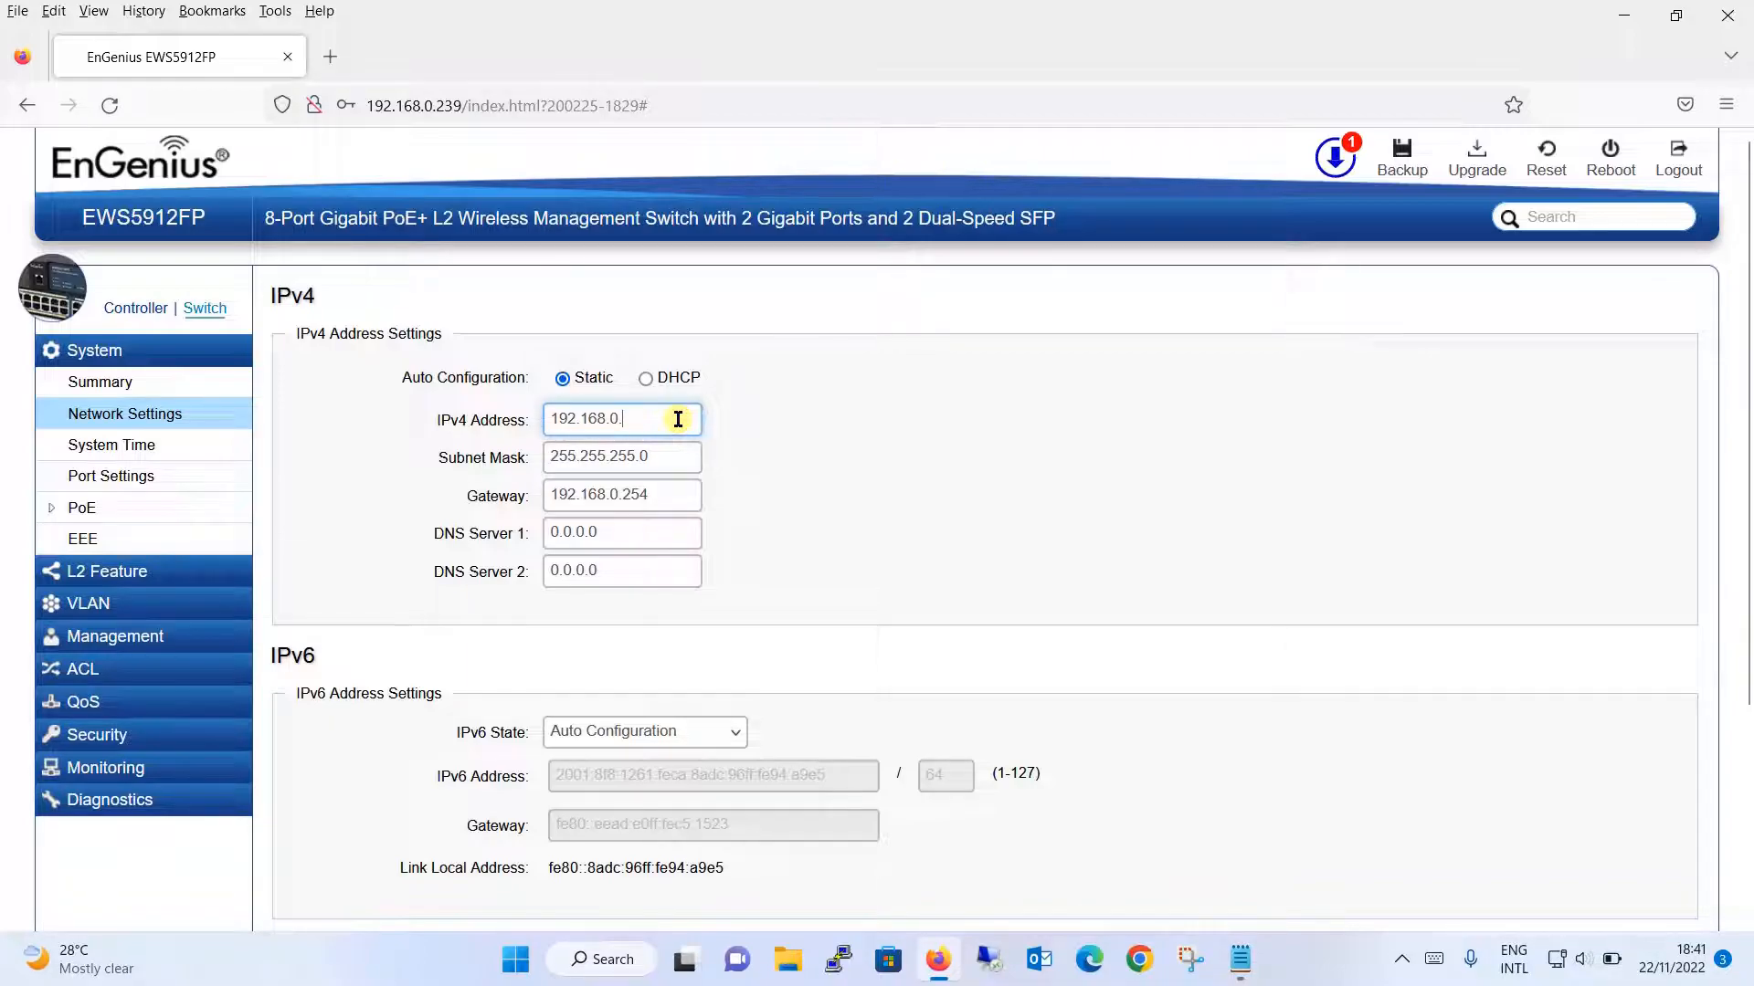
pyautogui.write('200')
pyautogui.click(694, 493)
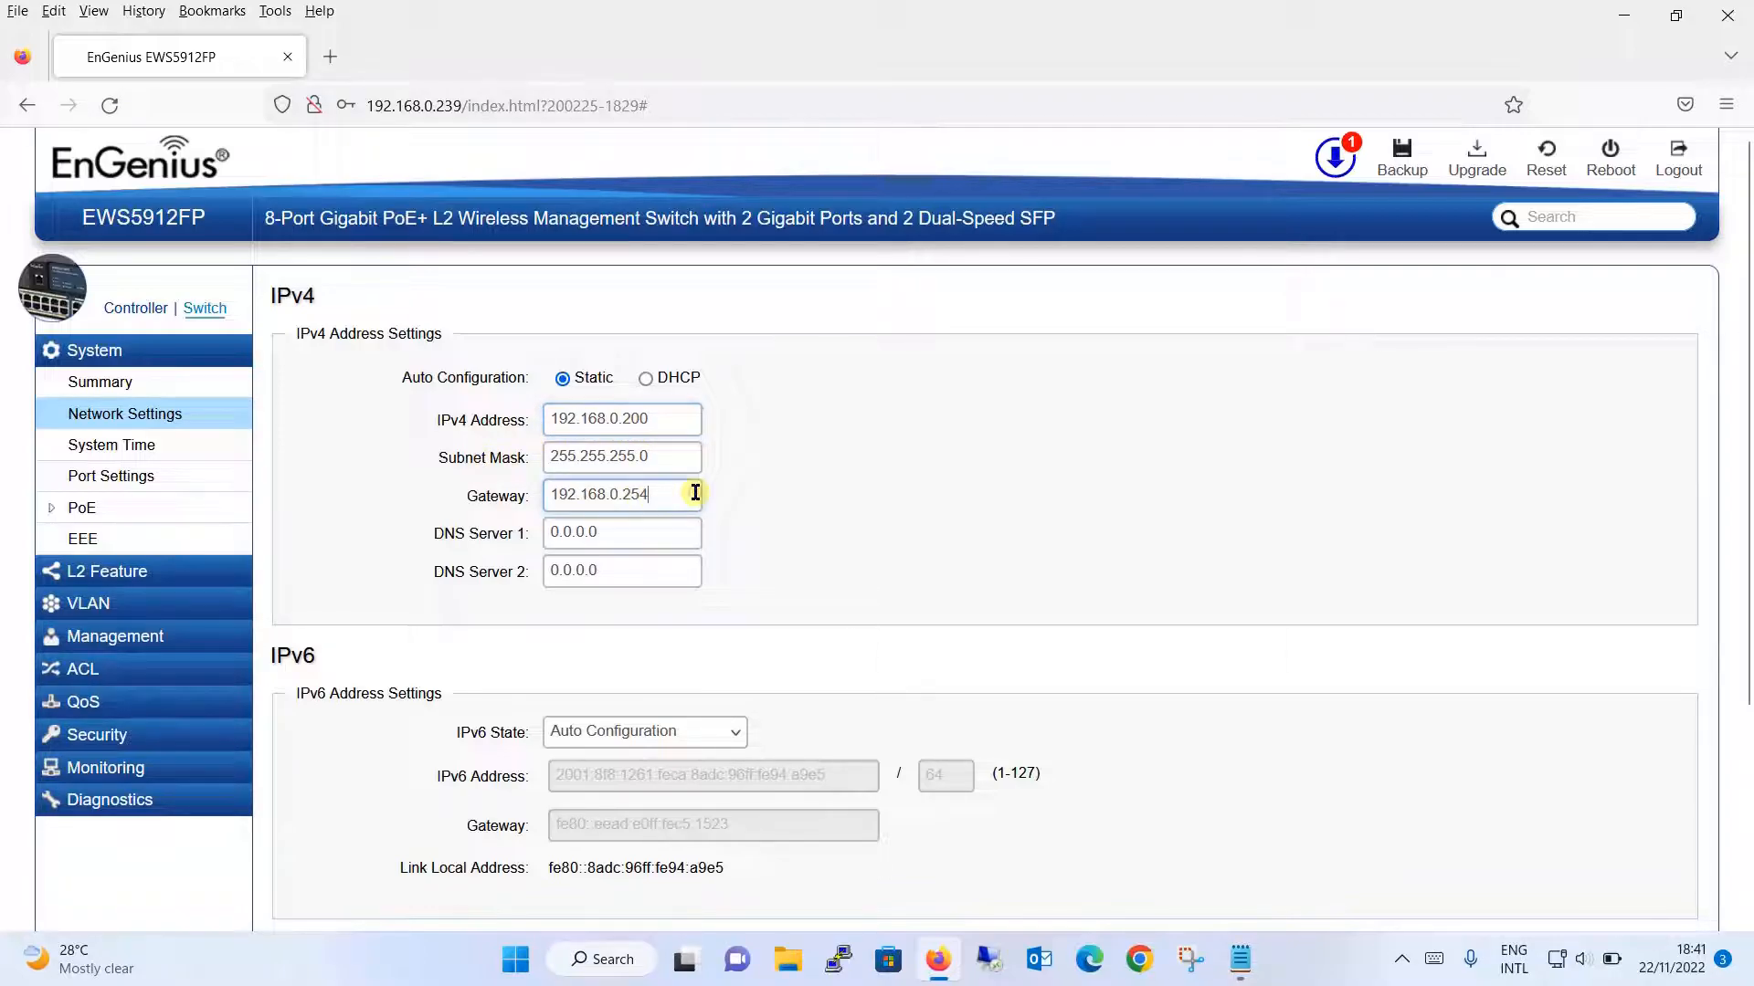
pyautogui.press('BackSpace')
pyautogui.press('BackSpace')
pyautogui.press('BackSpace')
pyautogui.write('1')
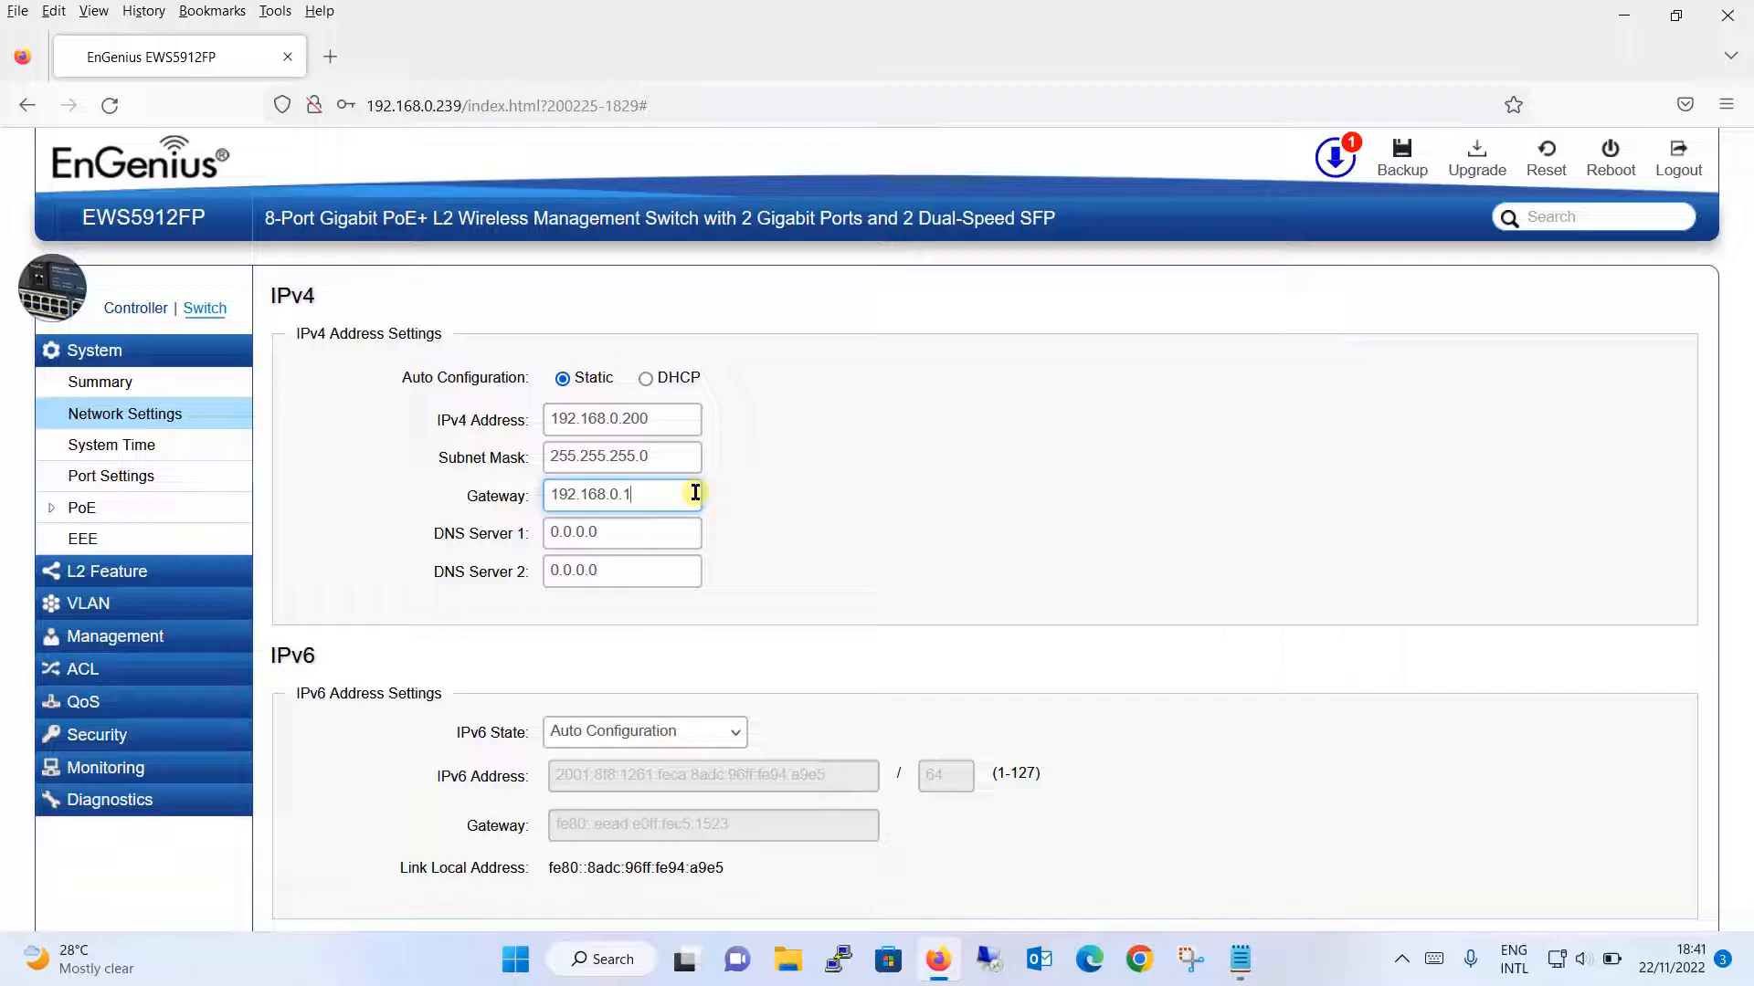
pyautogui.click(963, 540)
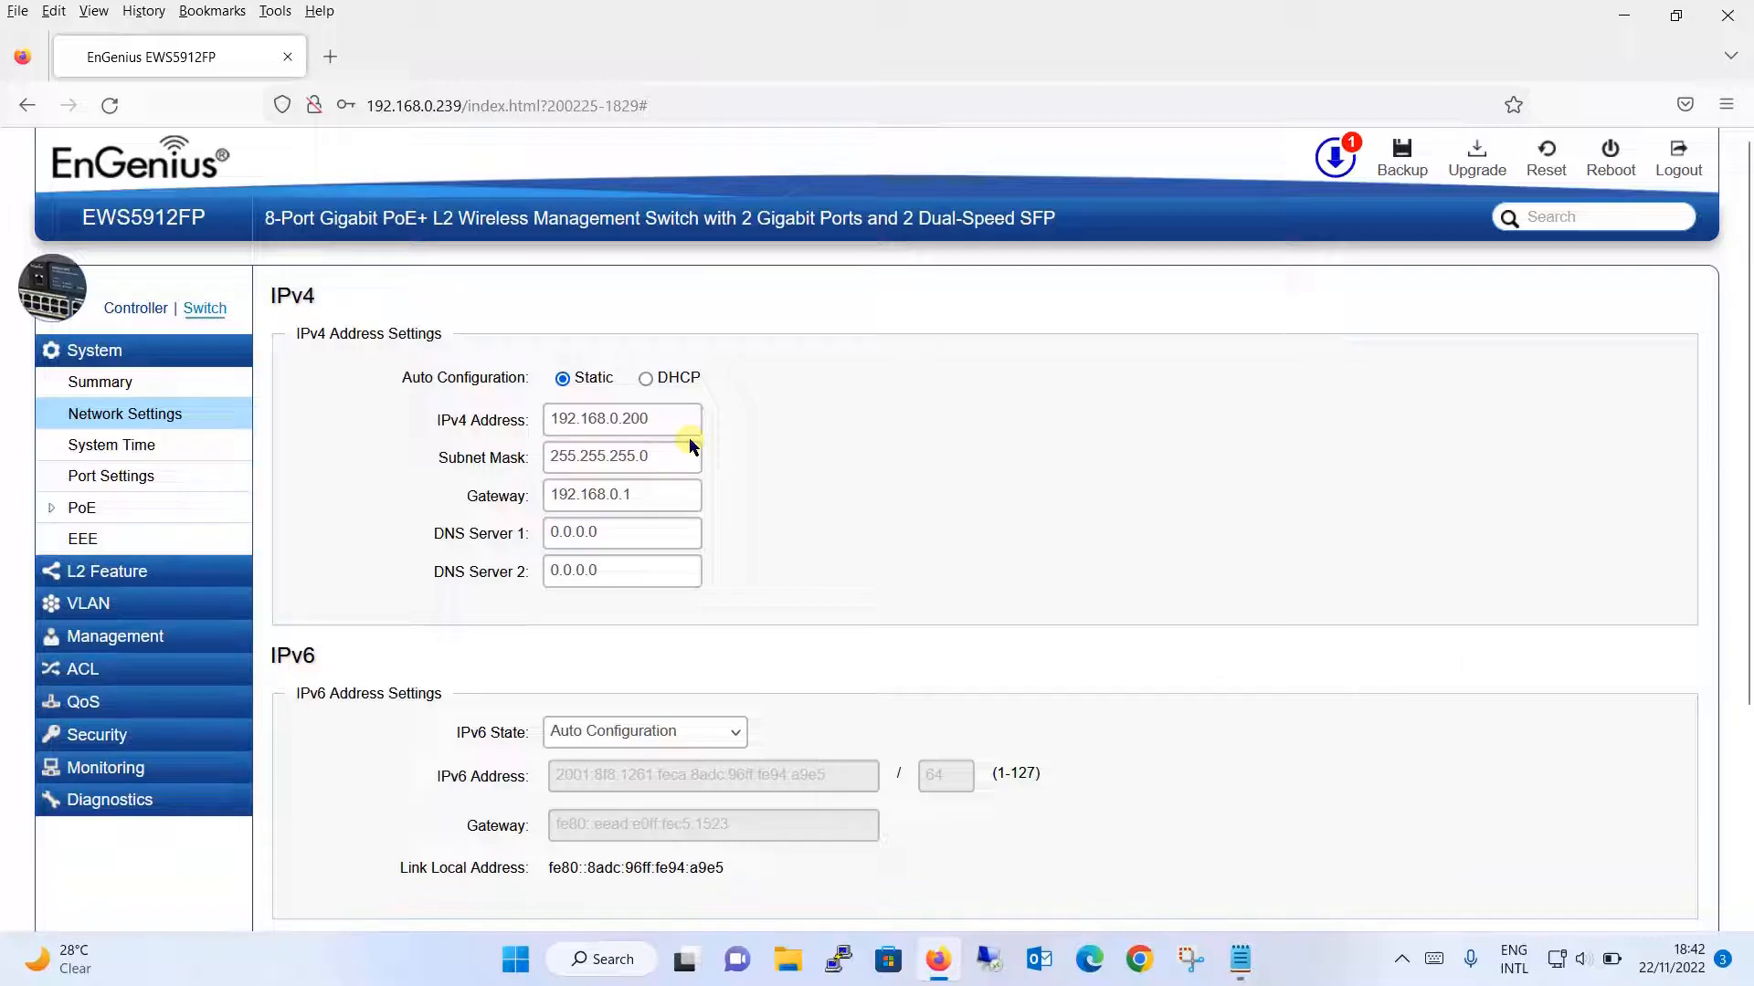
# - Set DNS Server 1 to 8.8.8.8 and apply the network settings, accepting the controller restart
pyautogui.click(659, 426)
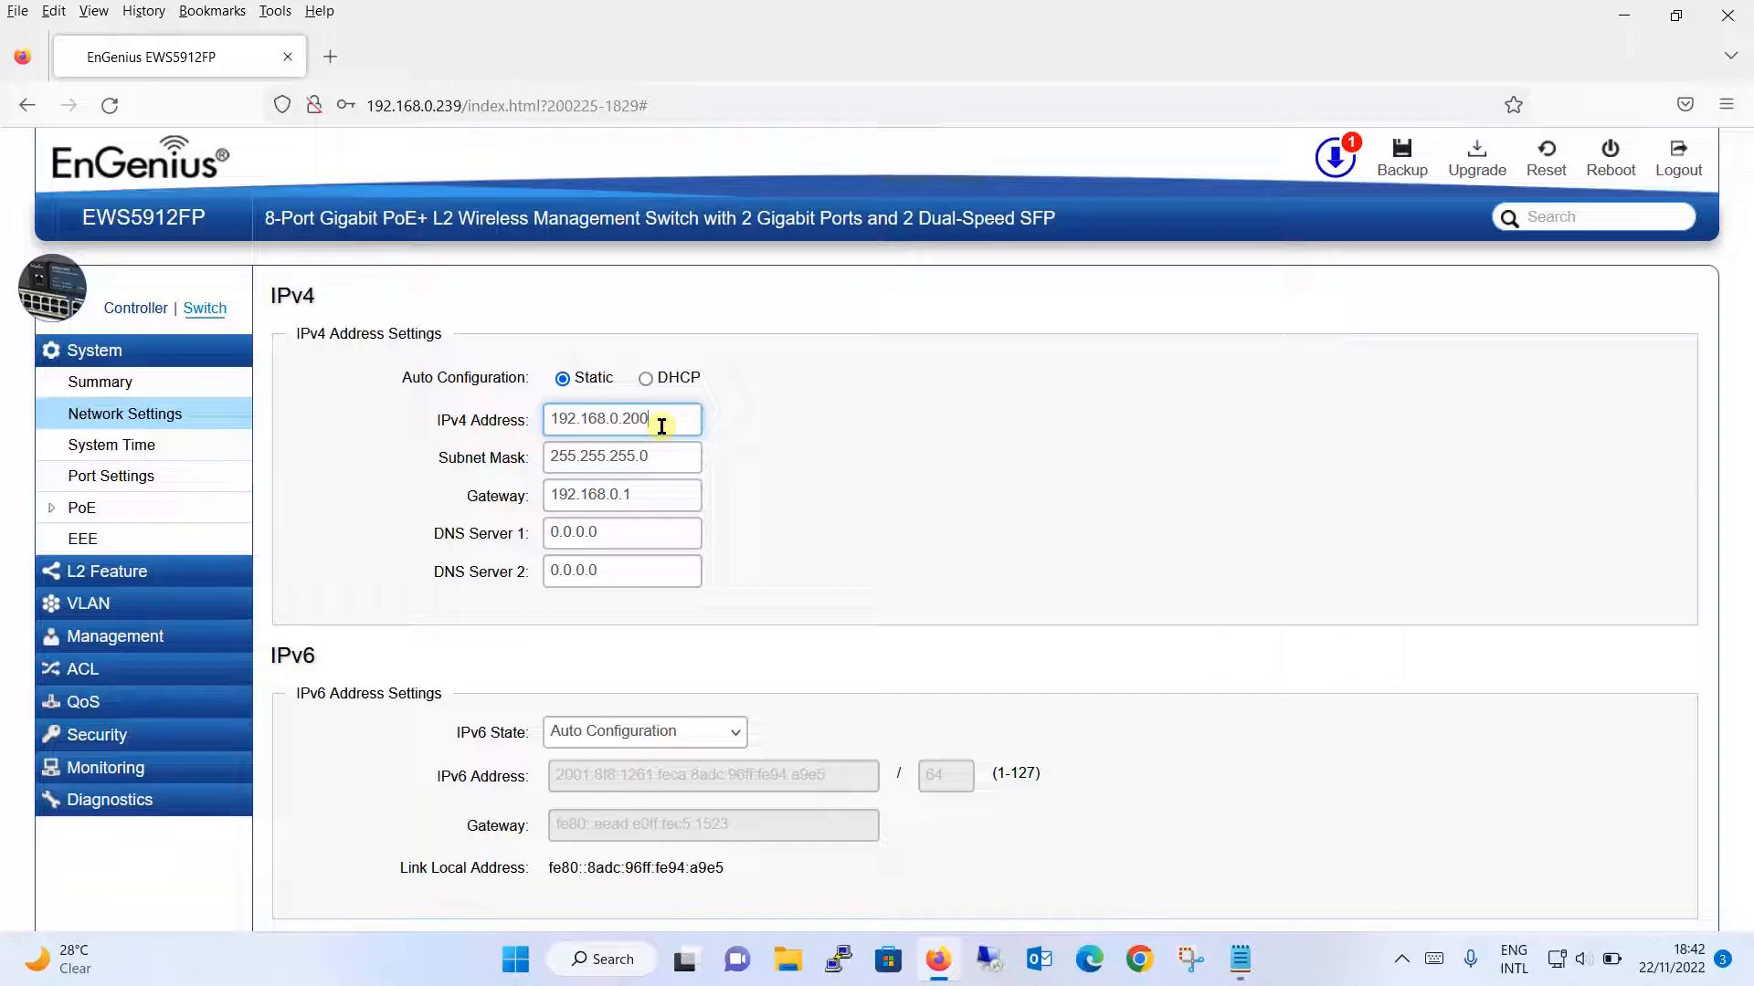
pyautogui.doubleClick(630, 543)
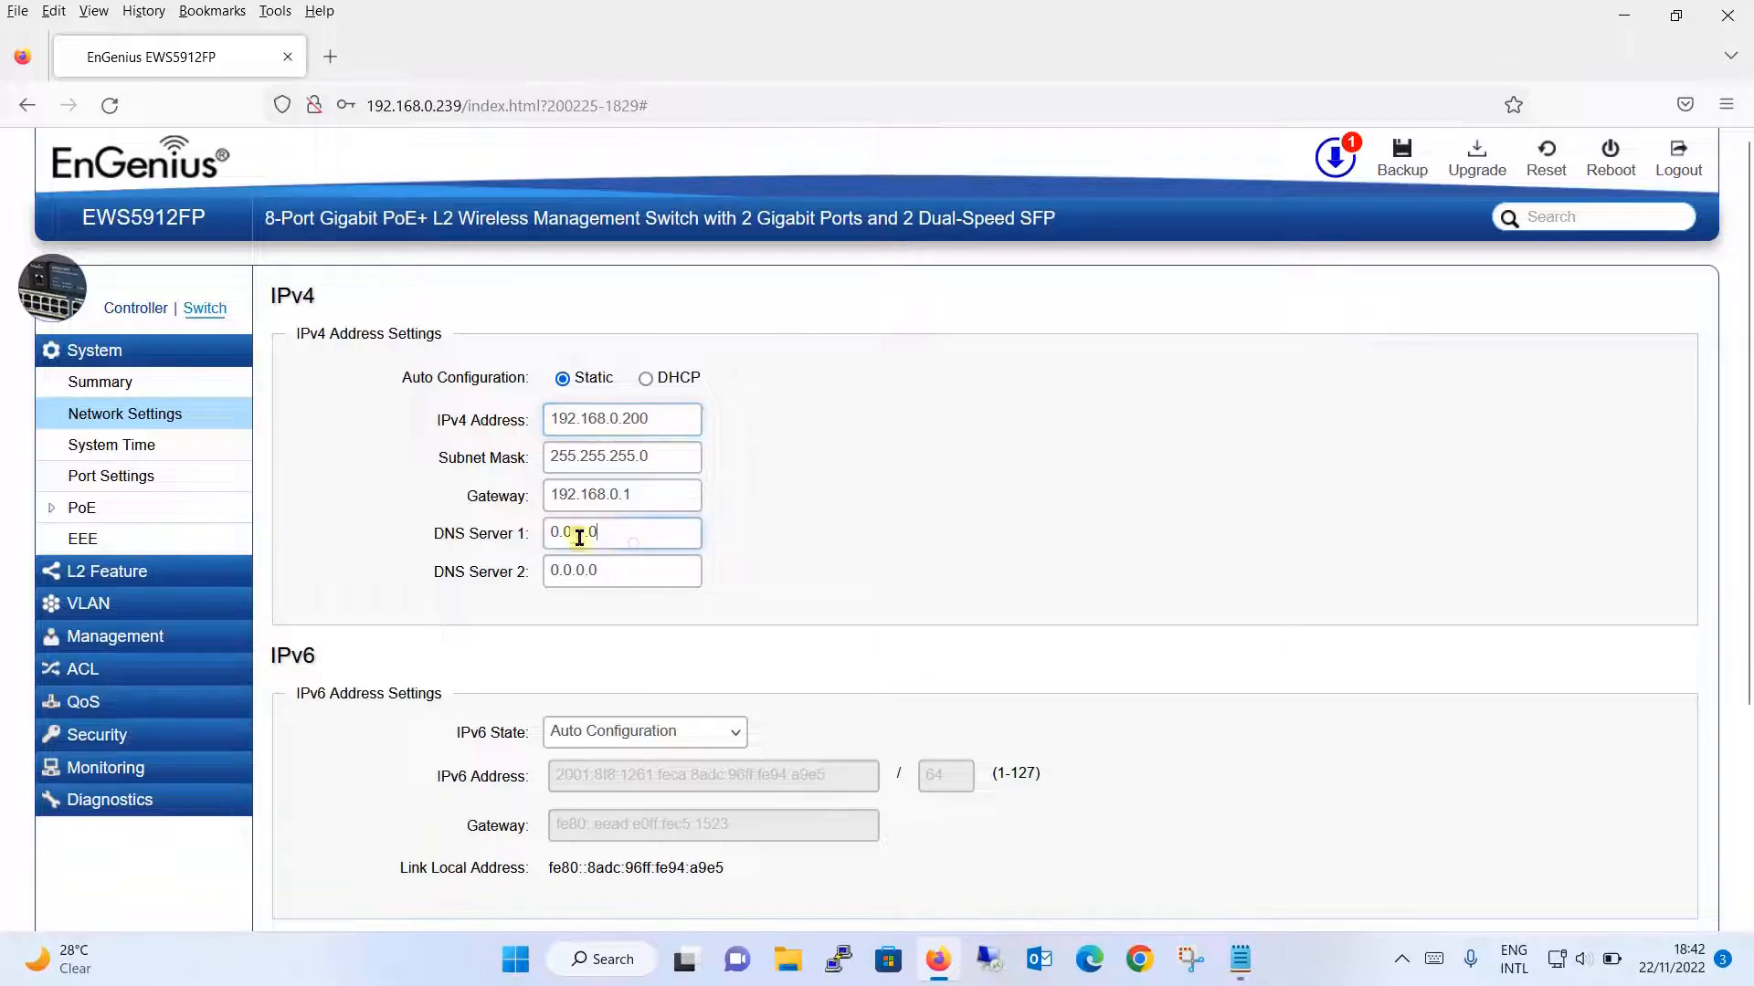
pyautogui.write('8.8.8.8')
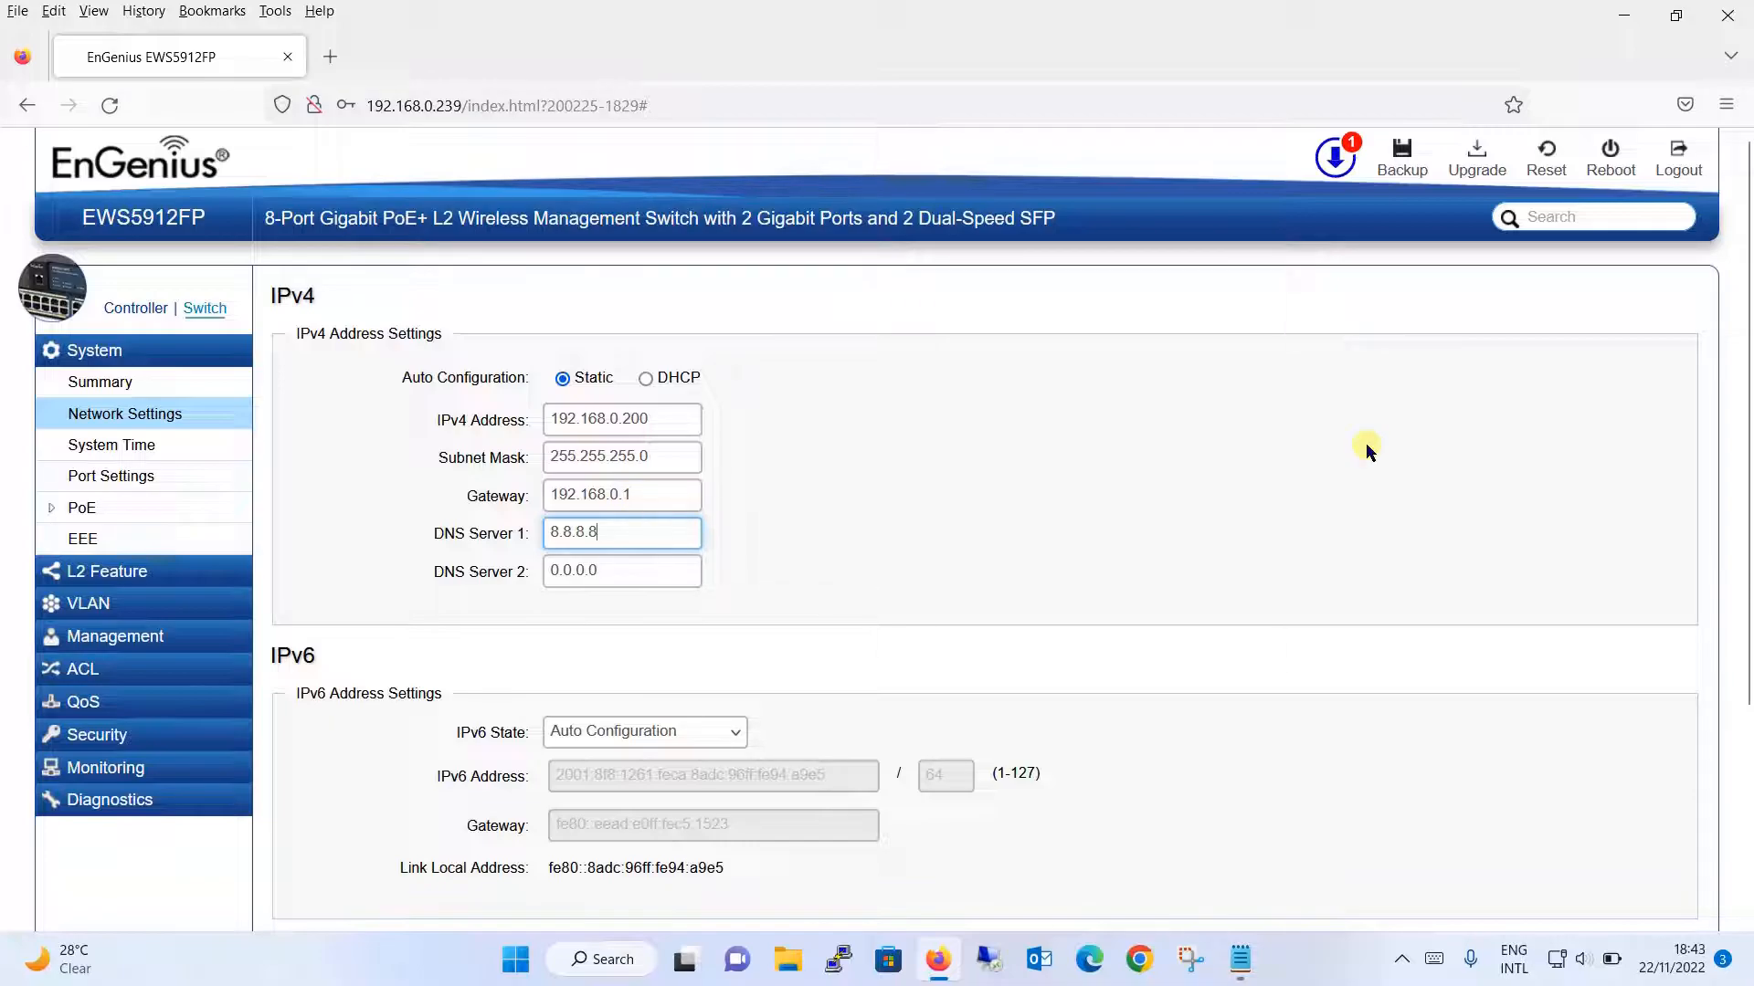
pyautogui.moveTo(1746, 347); pyautogui.dragTo(1720, 553)
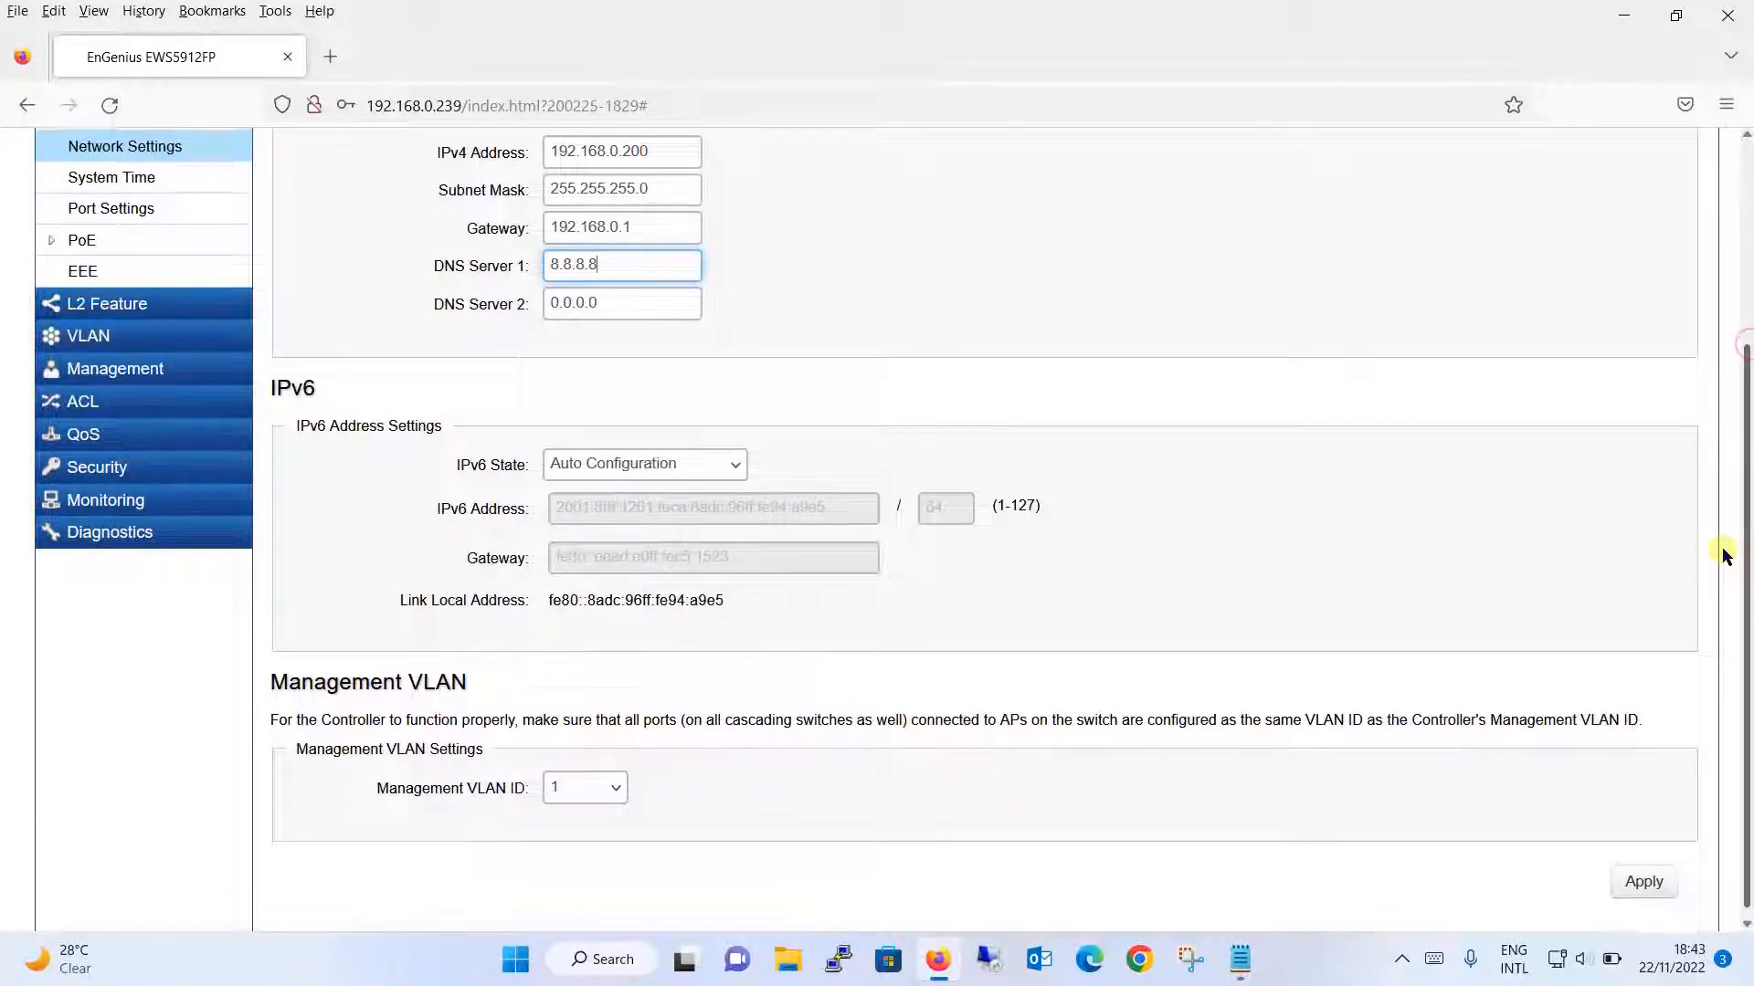
pyautogui.click(1652, 872)
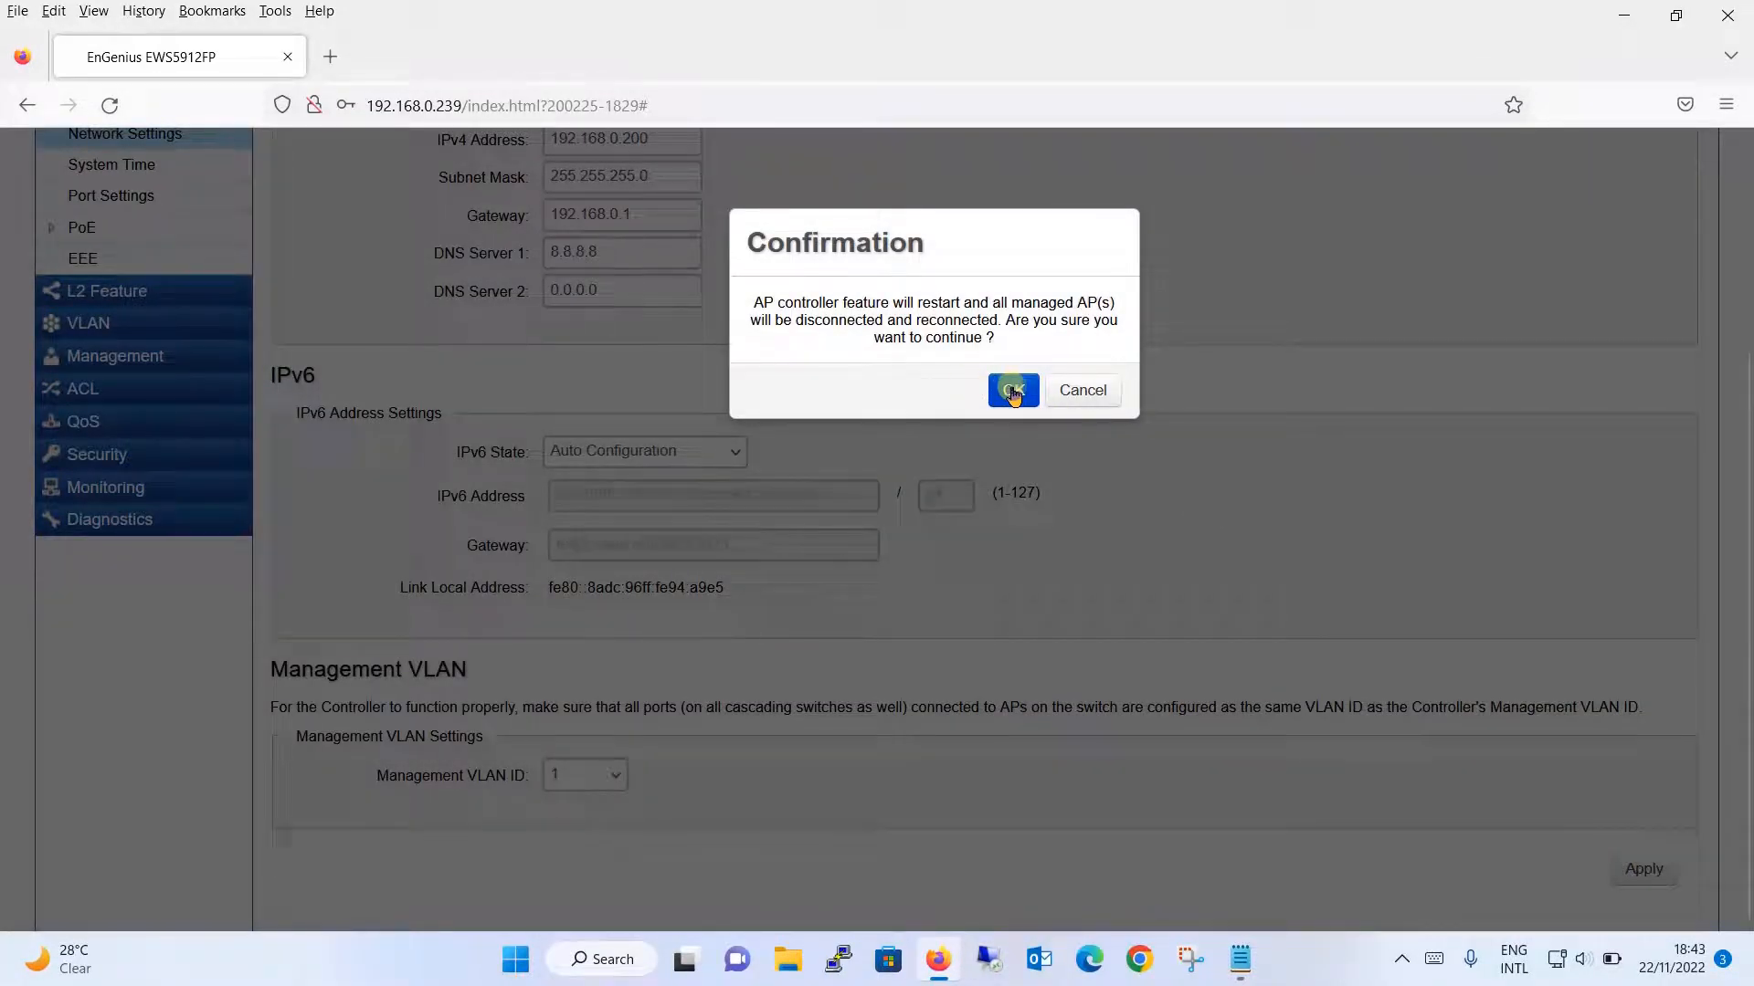
pyautogui.click(1012, 390)
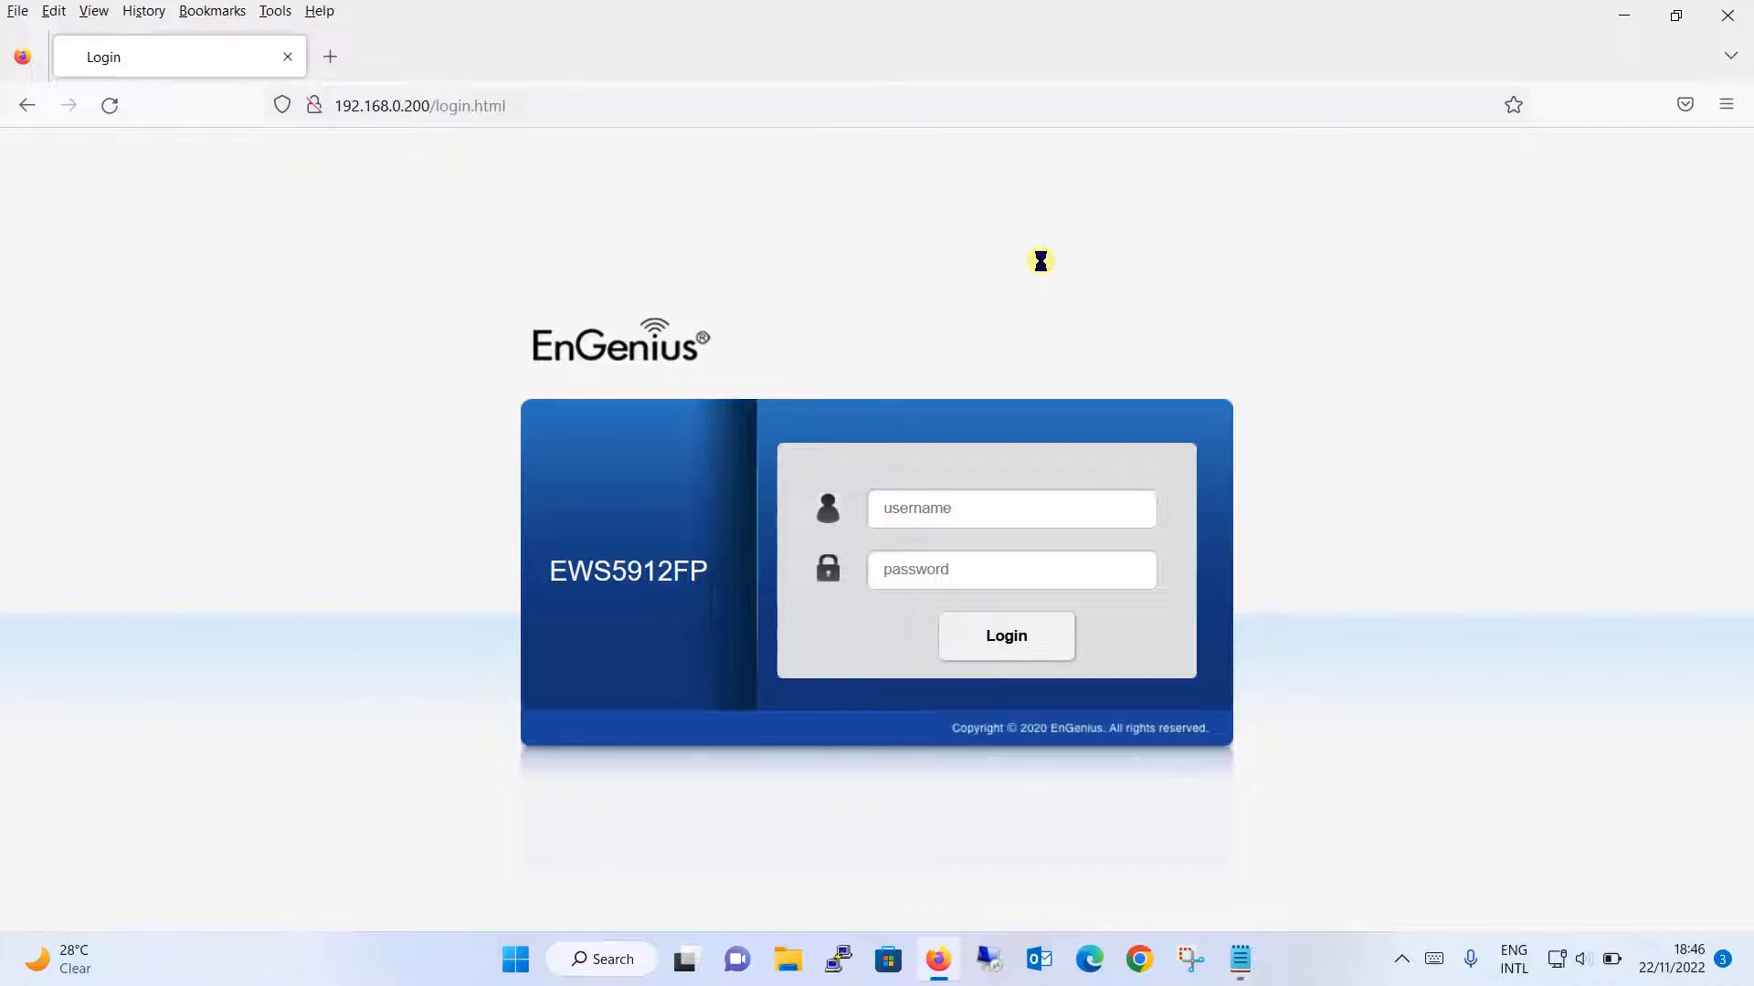
# - Leave the 192.168.0.200 login page and open Windows Network and Internet settings
pyautogui.moveTo(1039, 260); pyautogui.dragTo(928, 365)
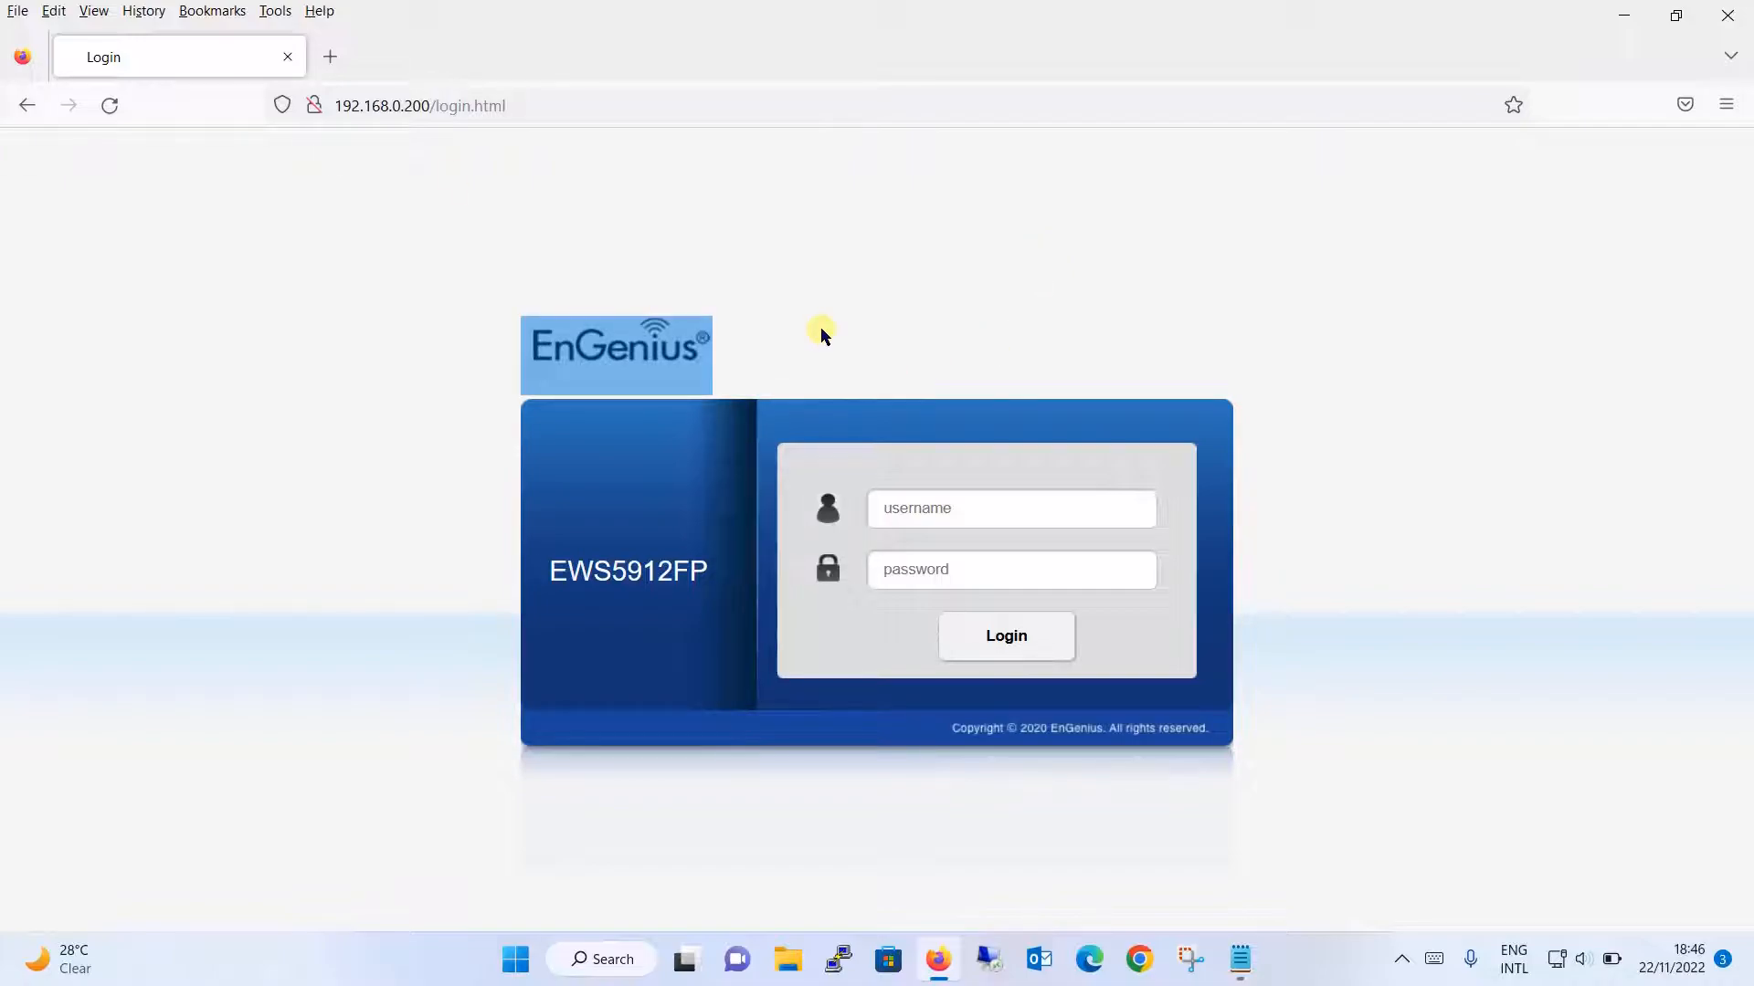
pyautogui.click(407, 108)
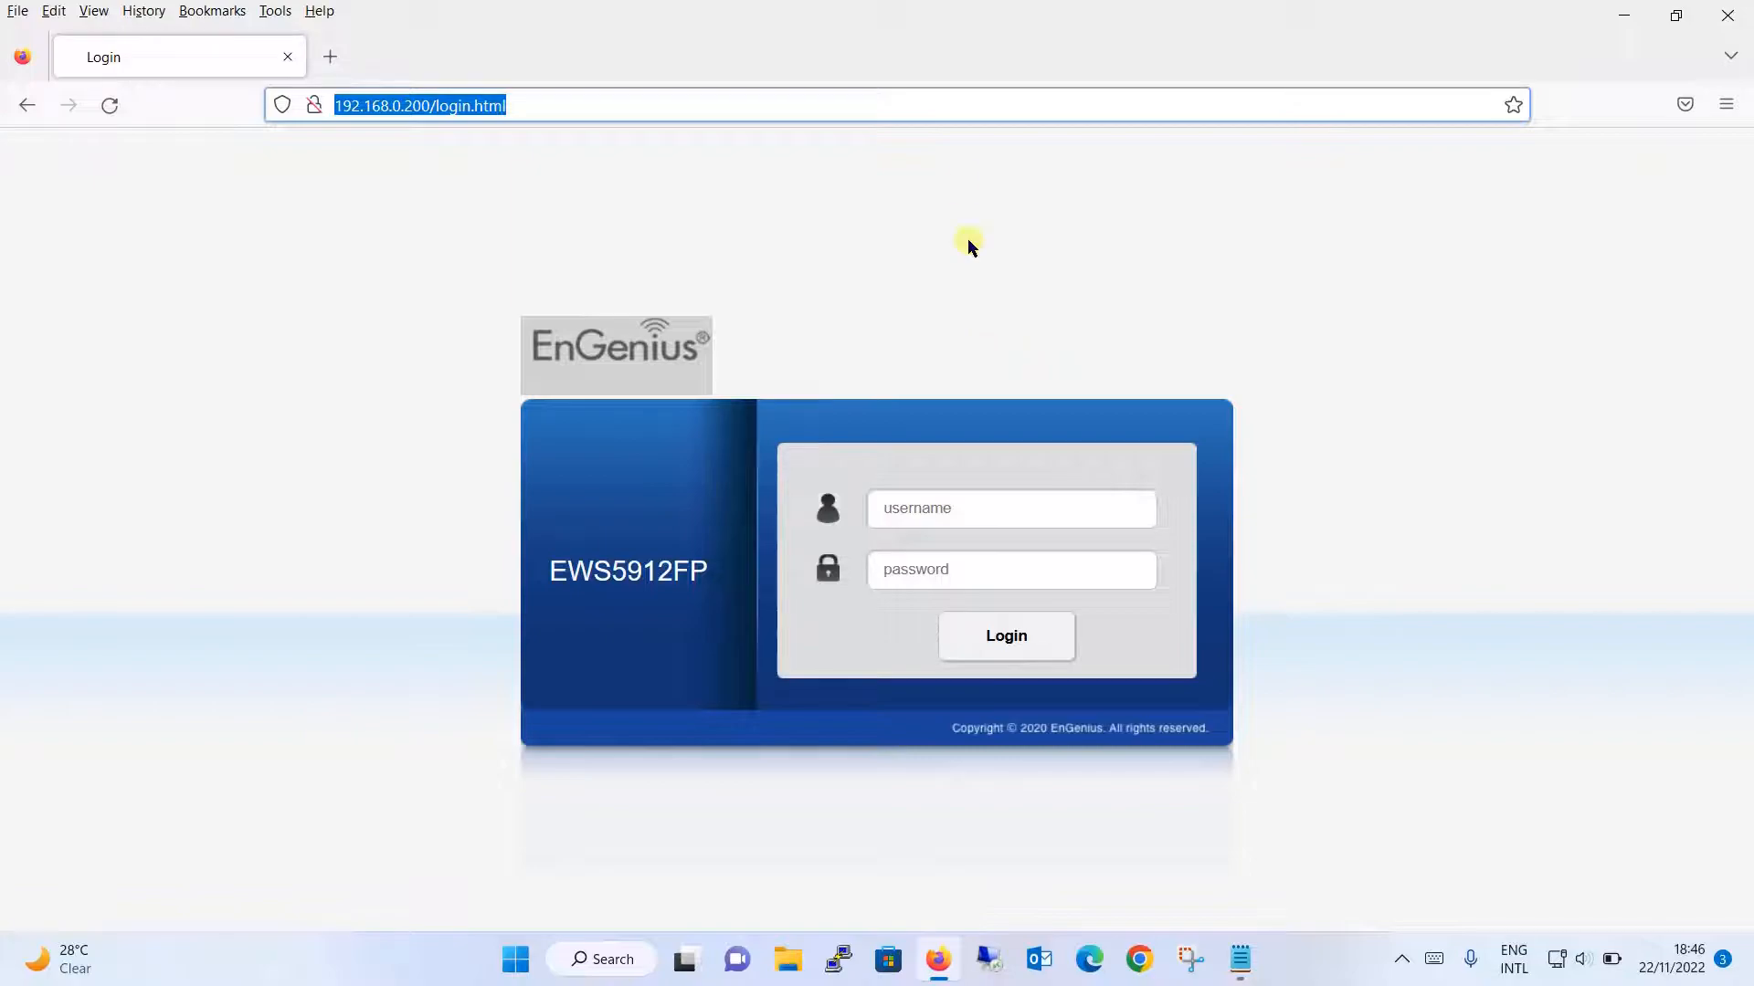
pyautogui.click(957, 185)
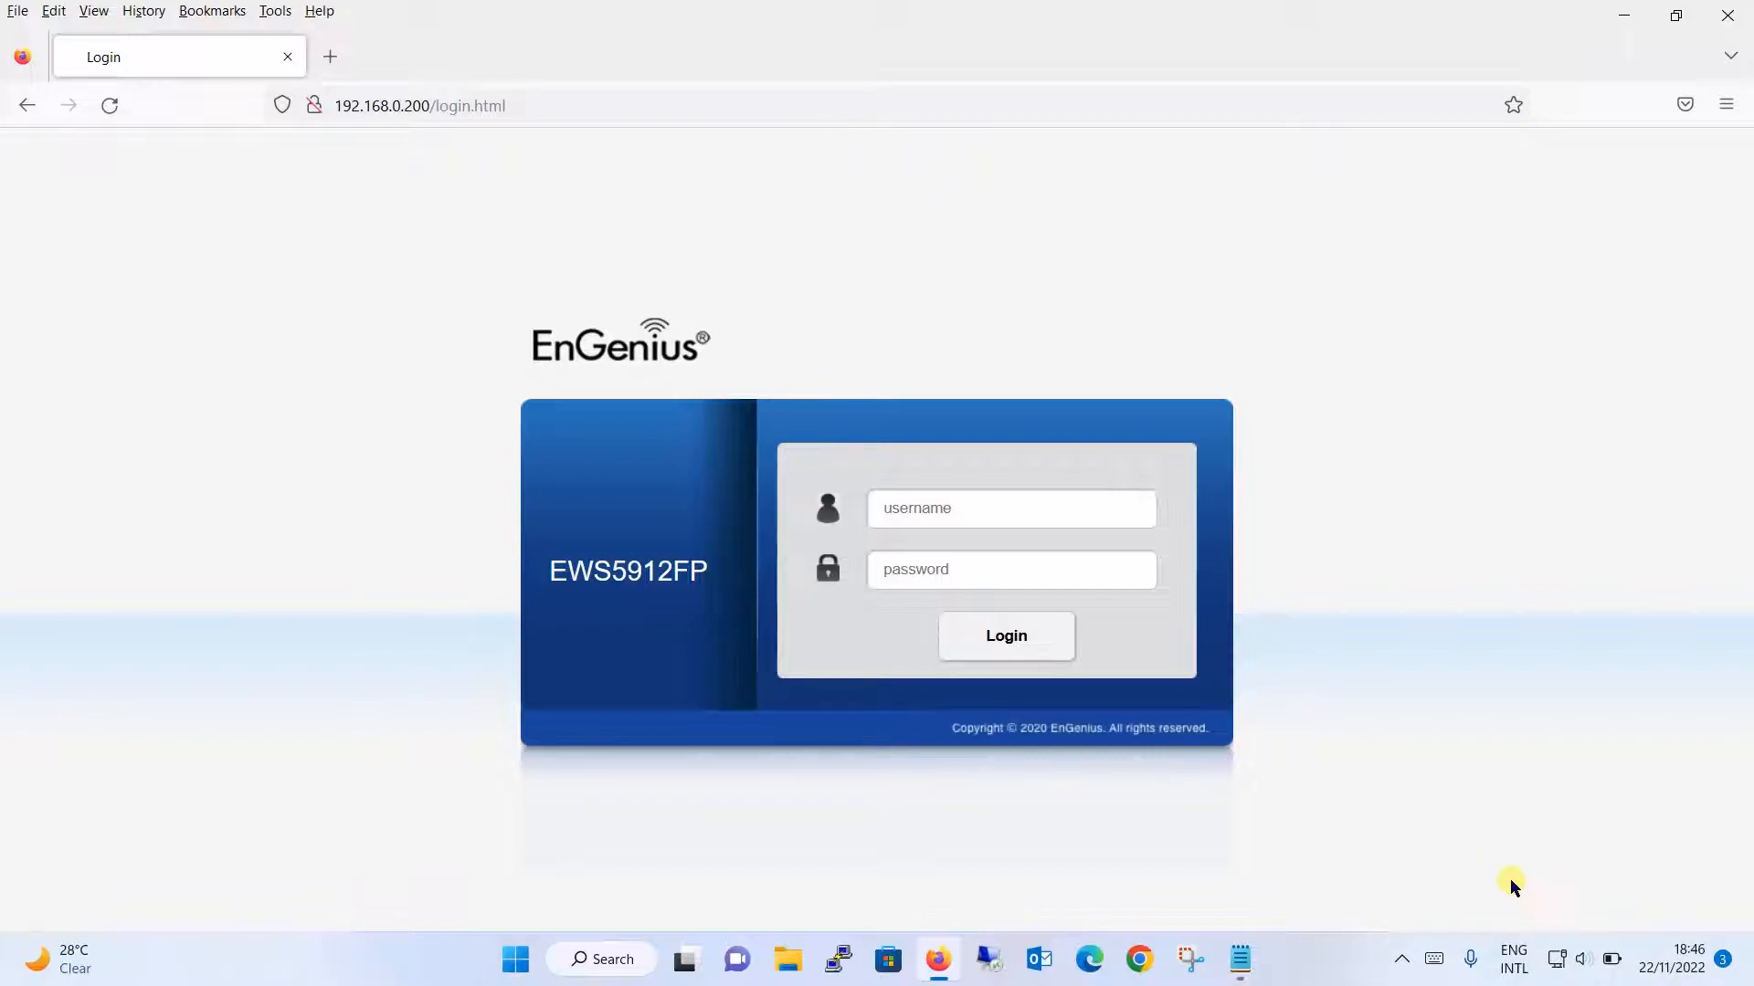
pyautogui.click(1556, 957)
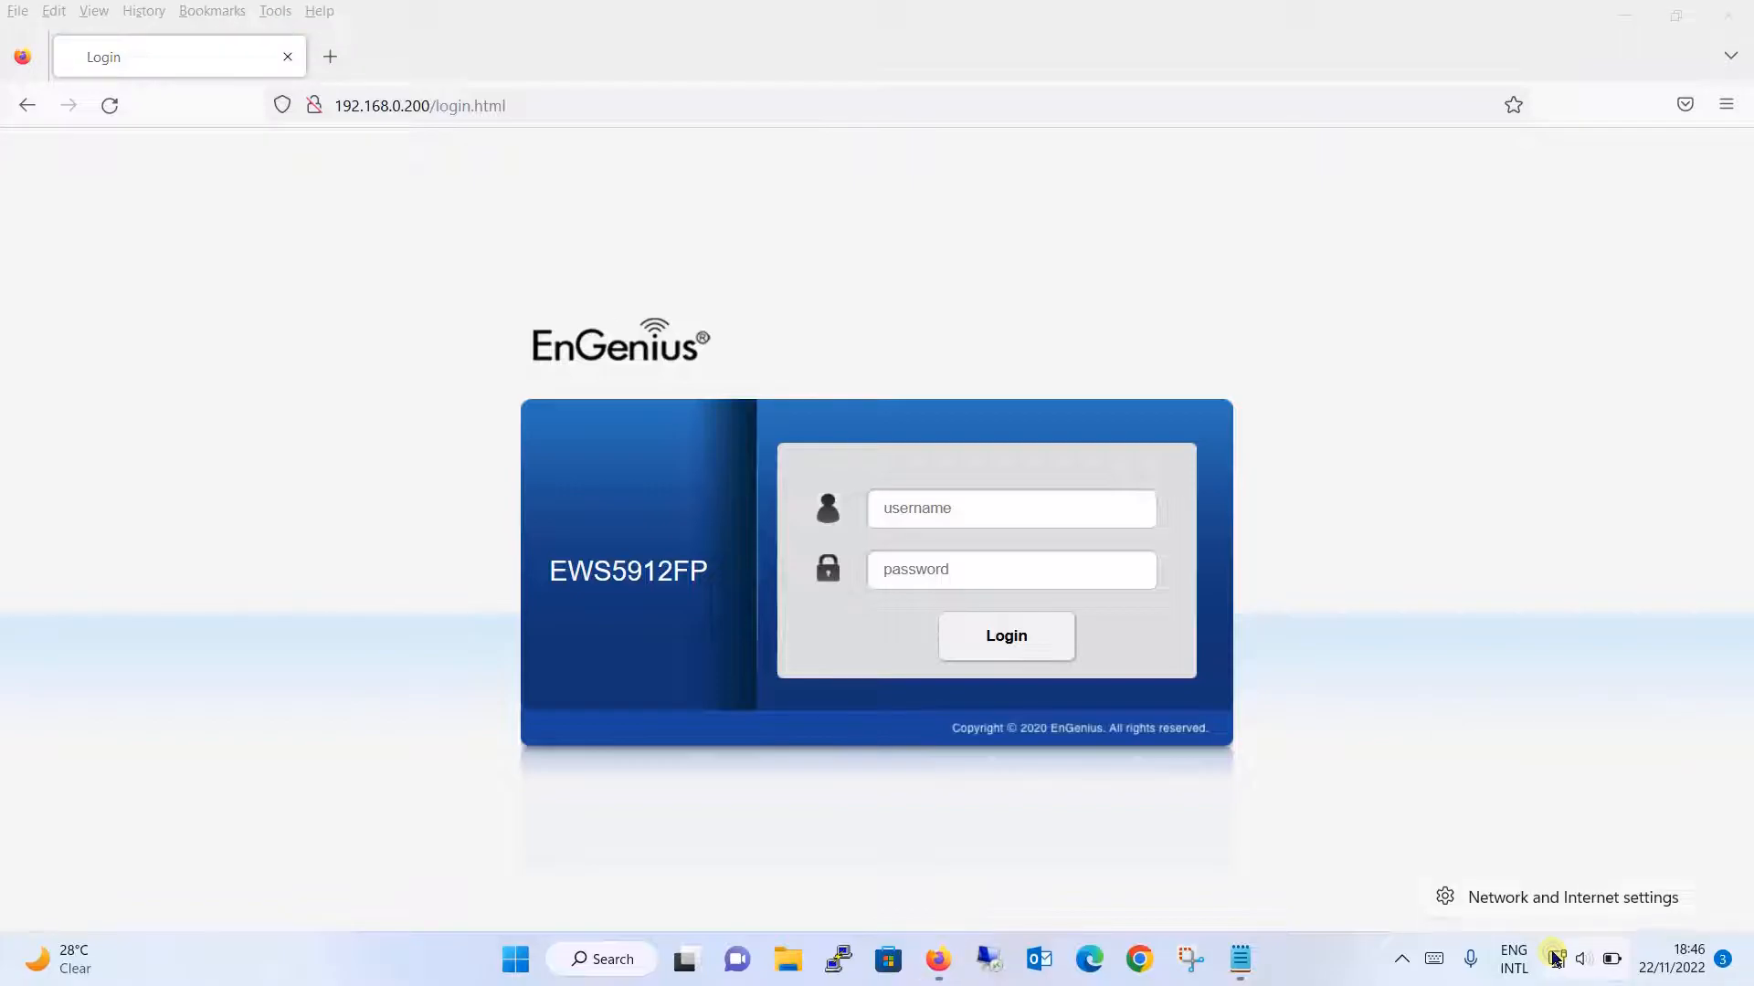
pyautogui.click(1552, 893)
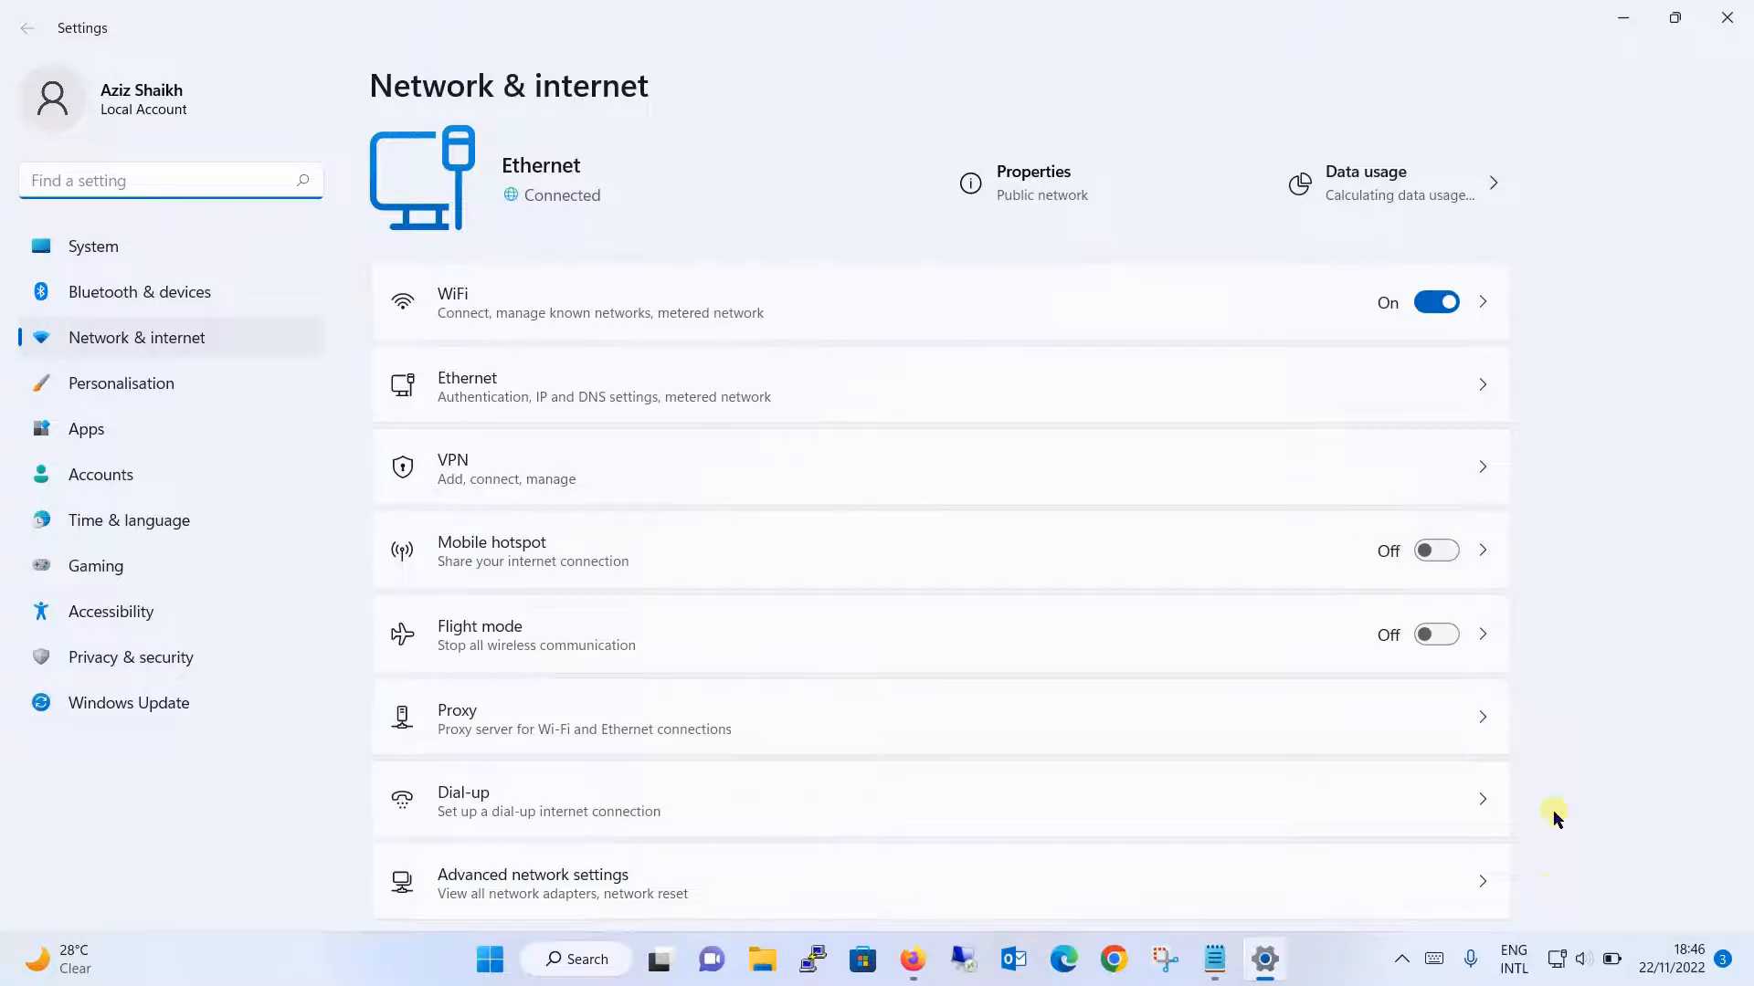
# - Switch Ethernet IP assignment to Automatic (DHCP), save, and close Settings
pyautogui.click(1477, 390)
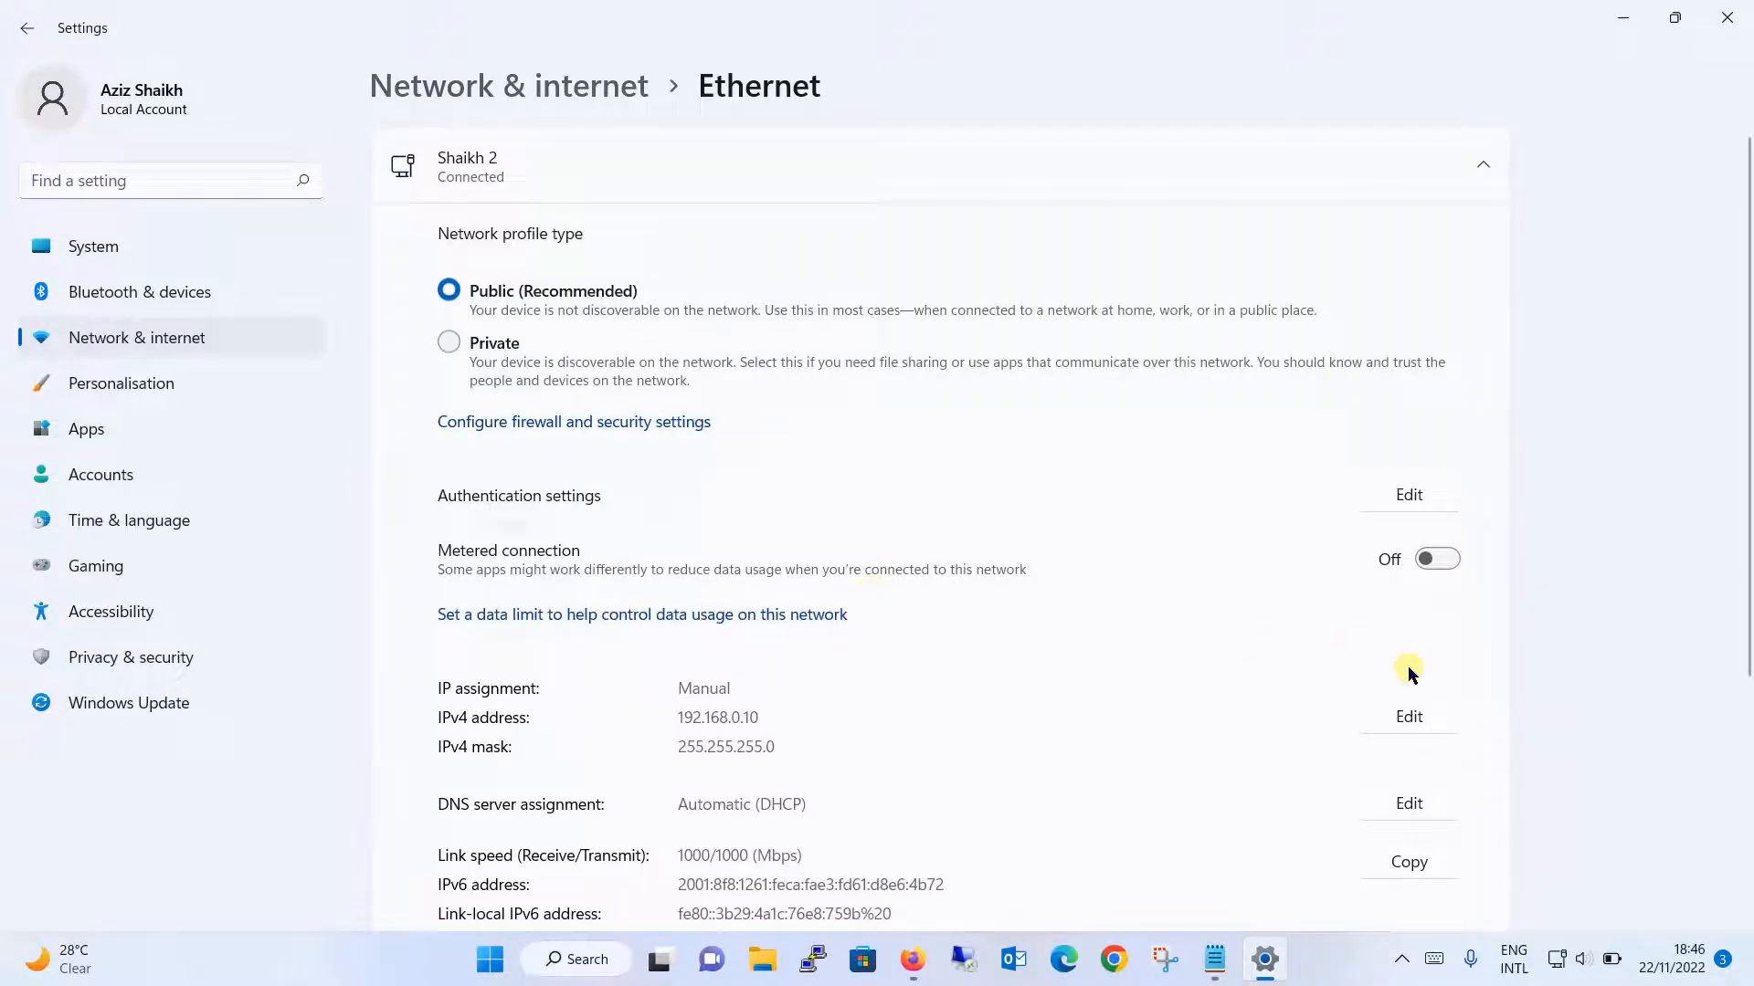
pyautogui.click(1411, 712)
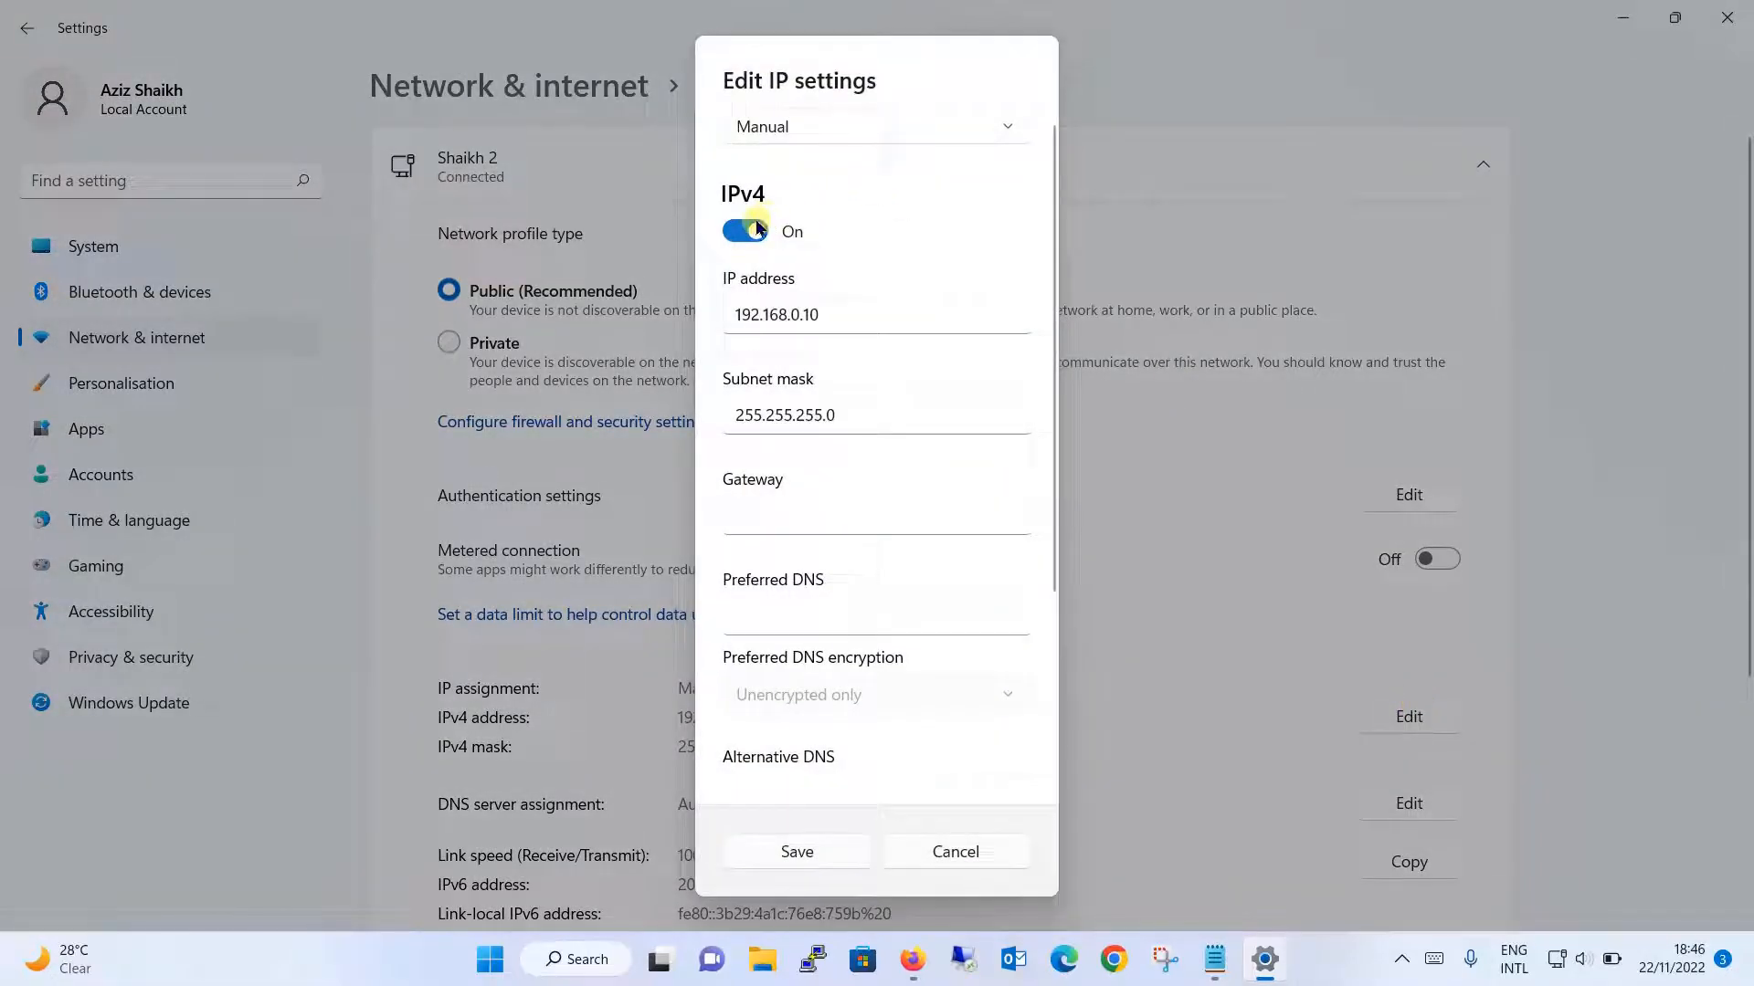
pyautogui.click(752, 223)
pyautogui.click(824, 649)
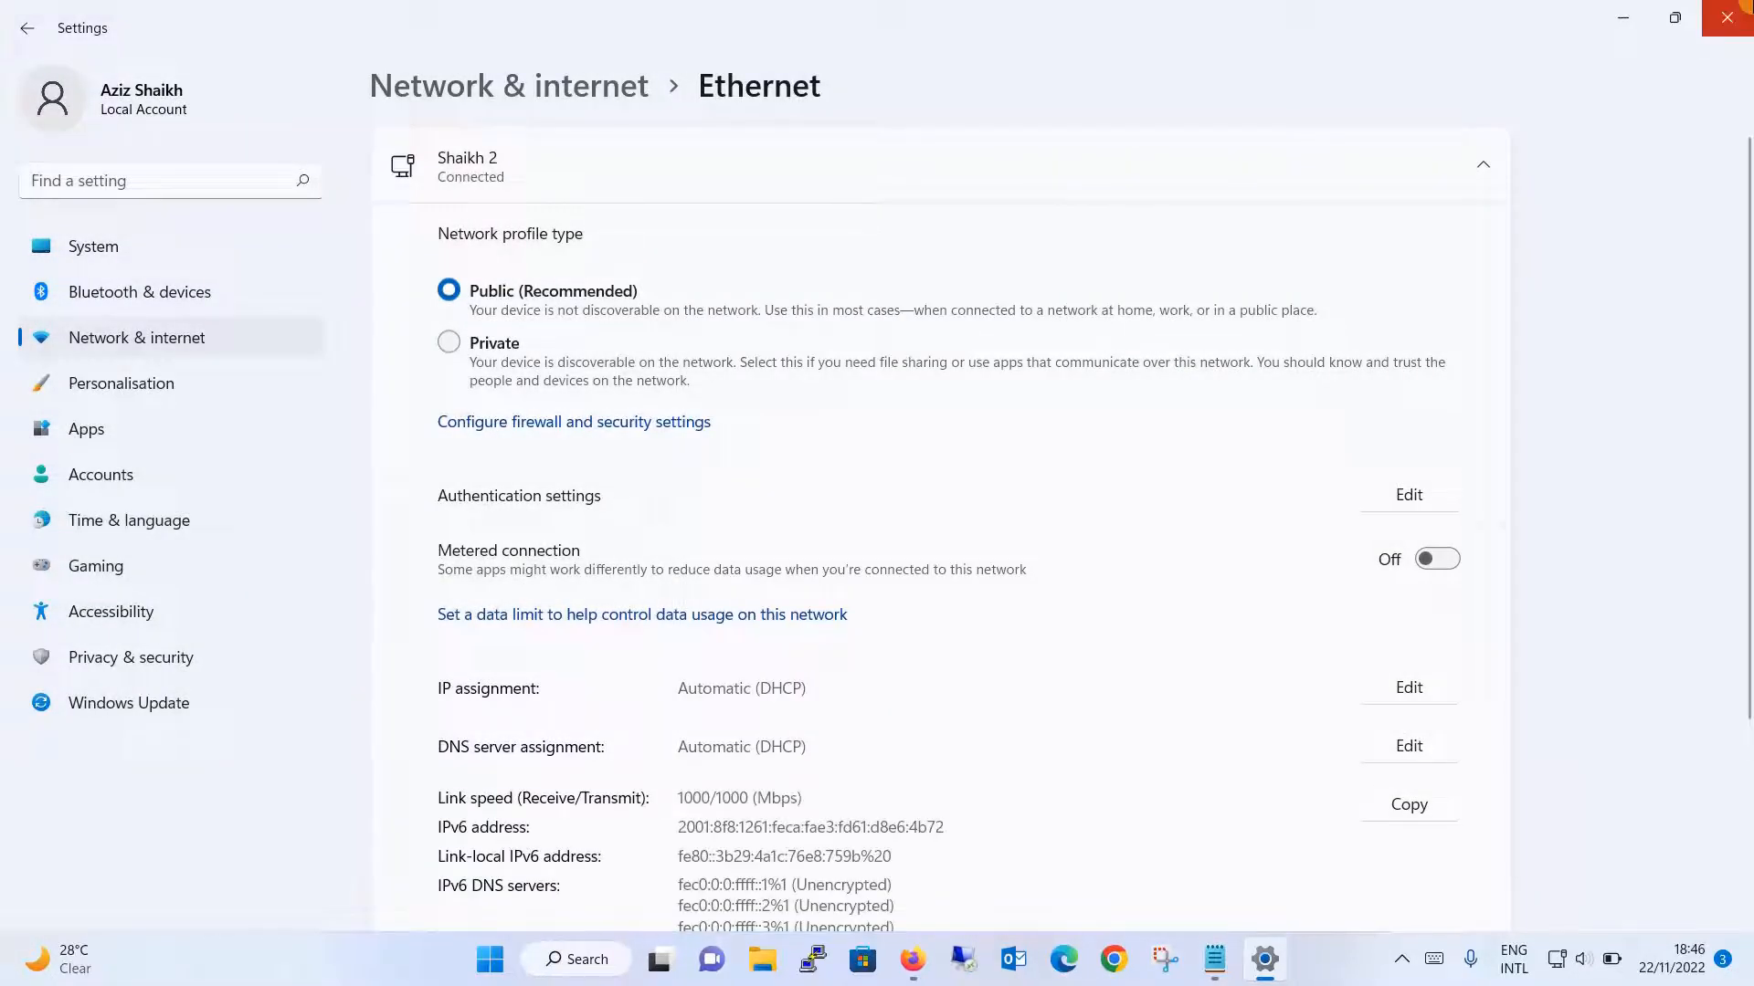
pyautogui.click(1727, 18)
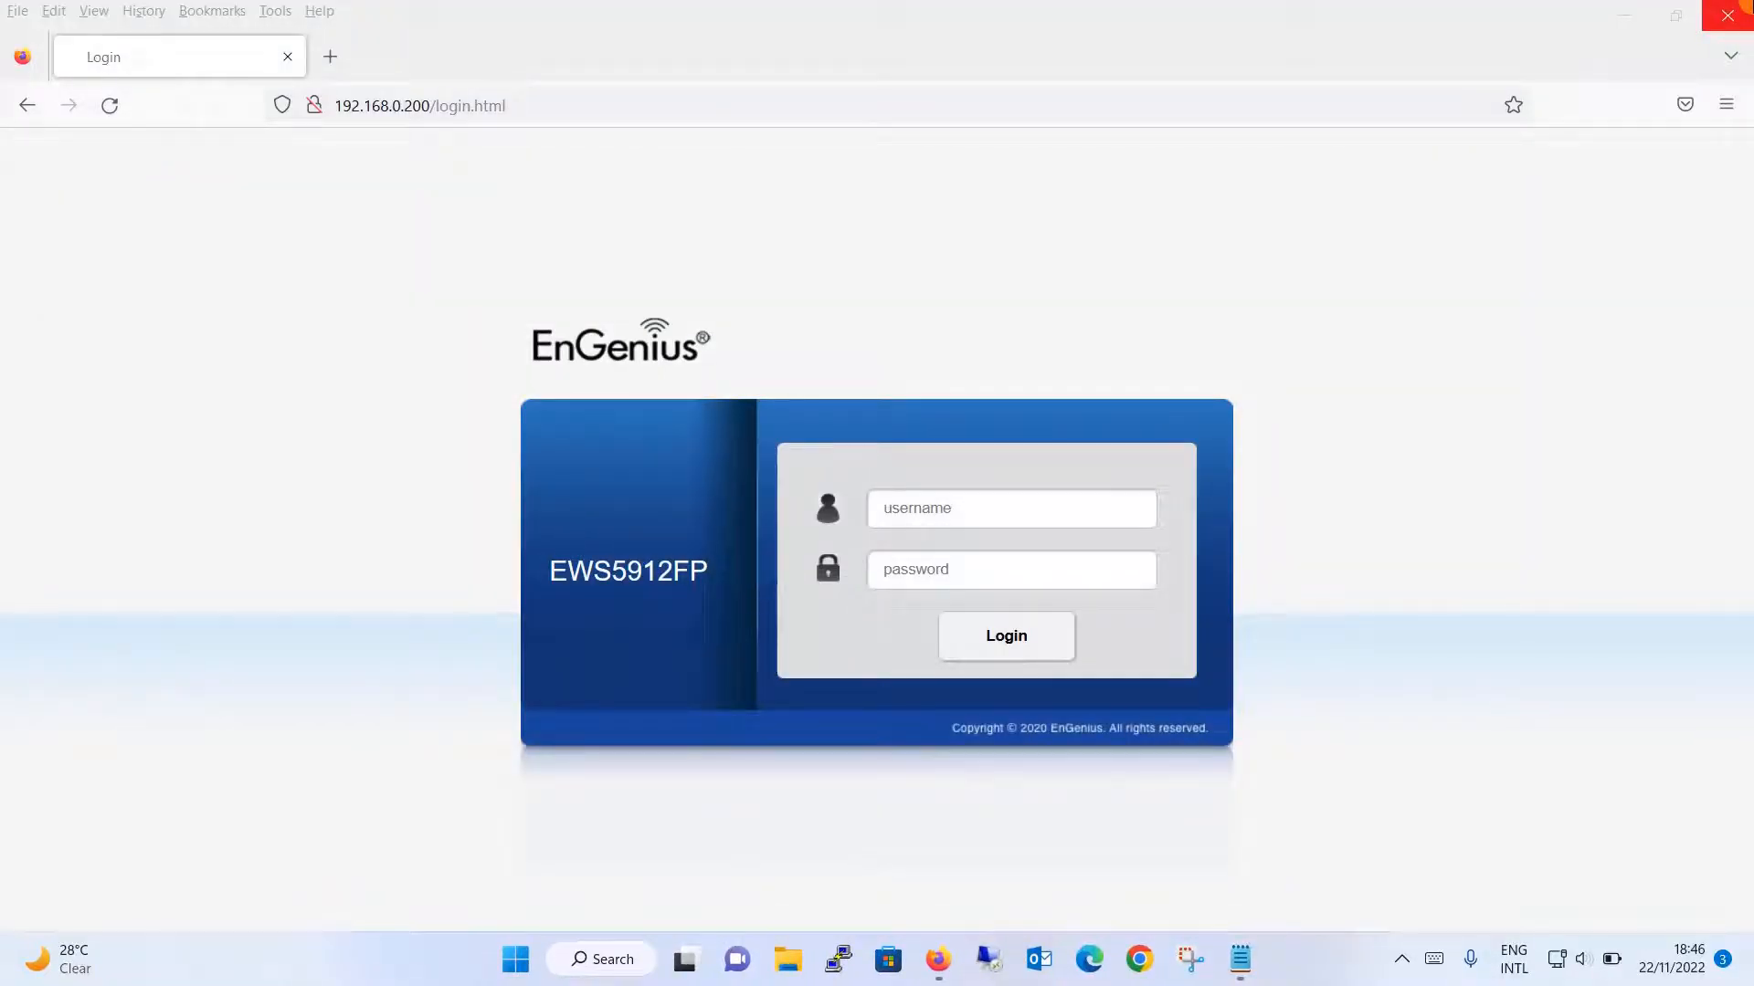
# - Run ipconfig in a new Command Prompt window
pyautogui.press('super+r')
pyautogui.press('Return')
pyautogui.write('ipconfig')
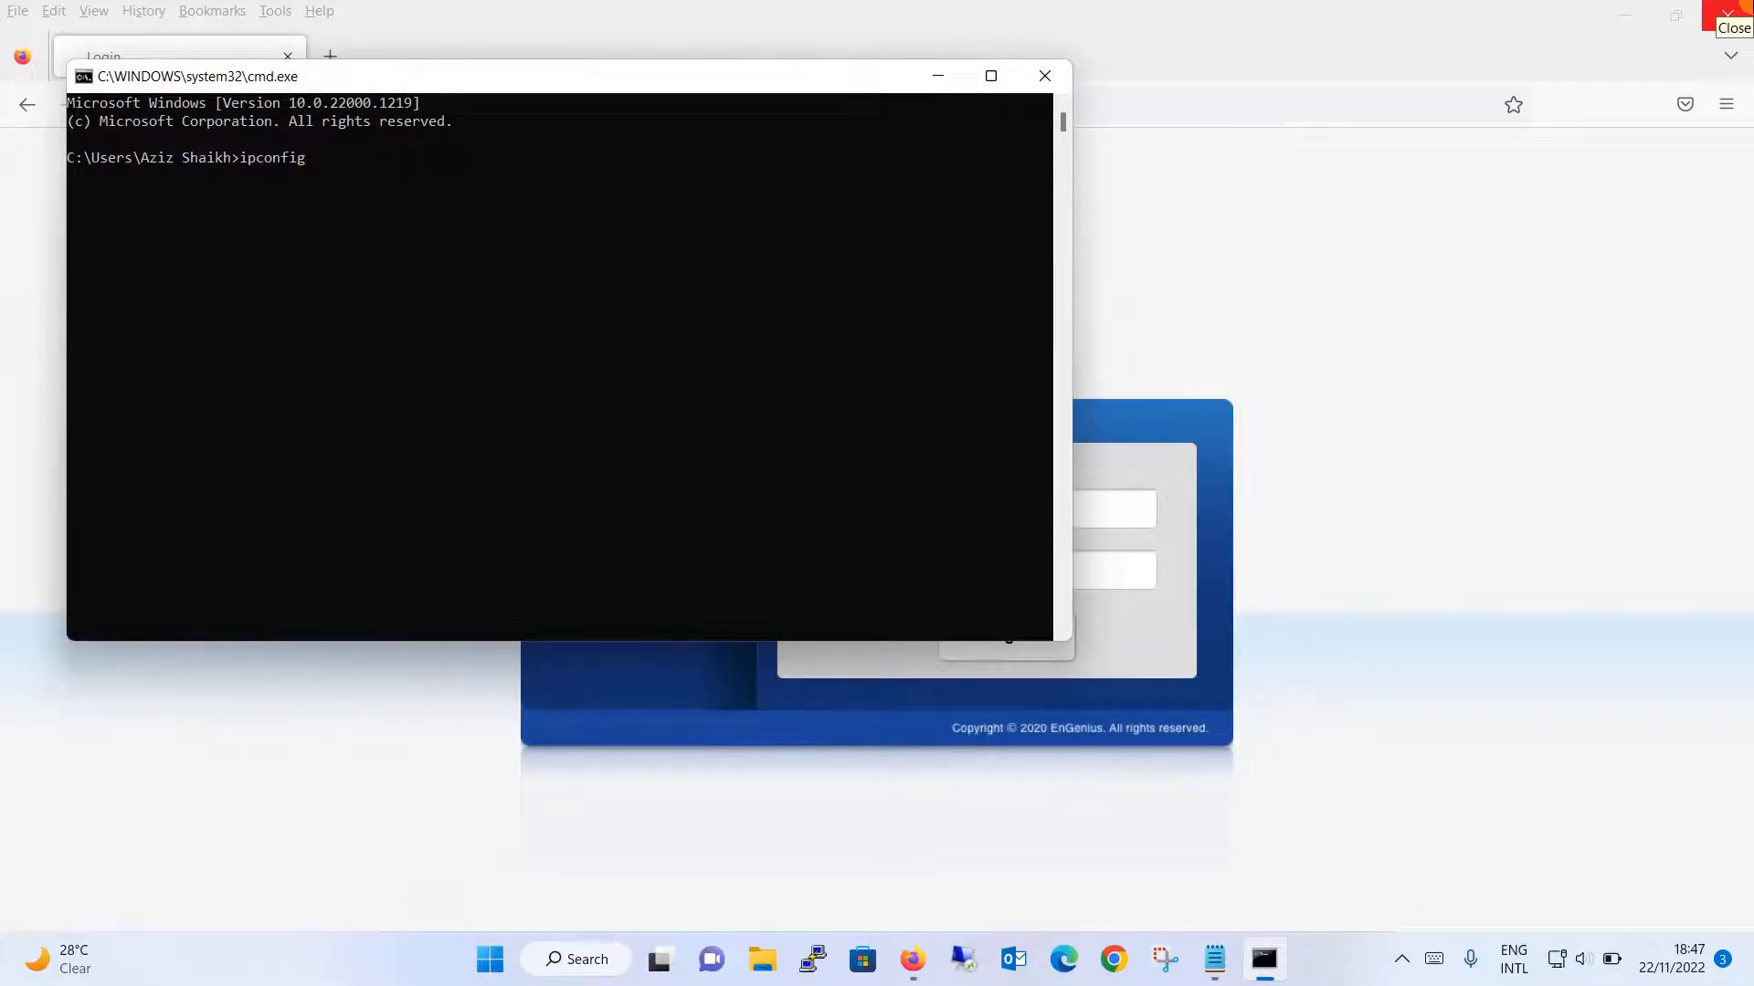
pyautogui.press('Return')
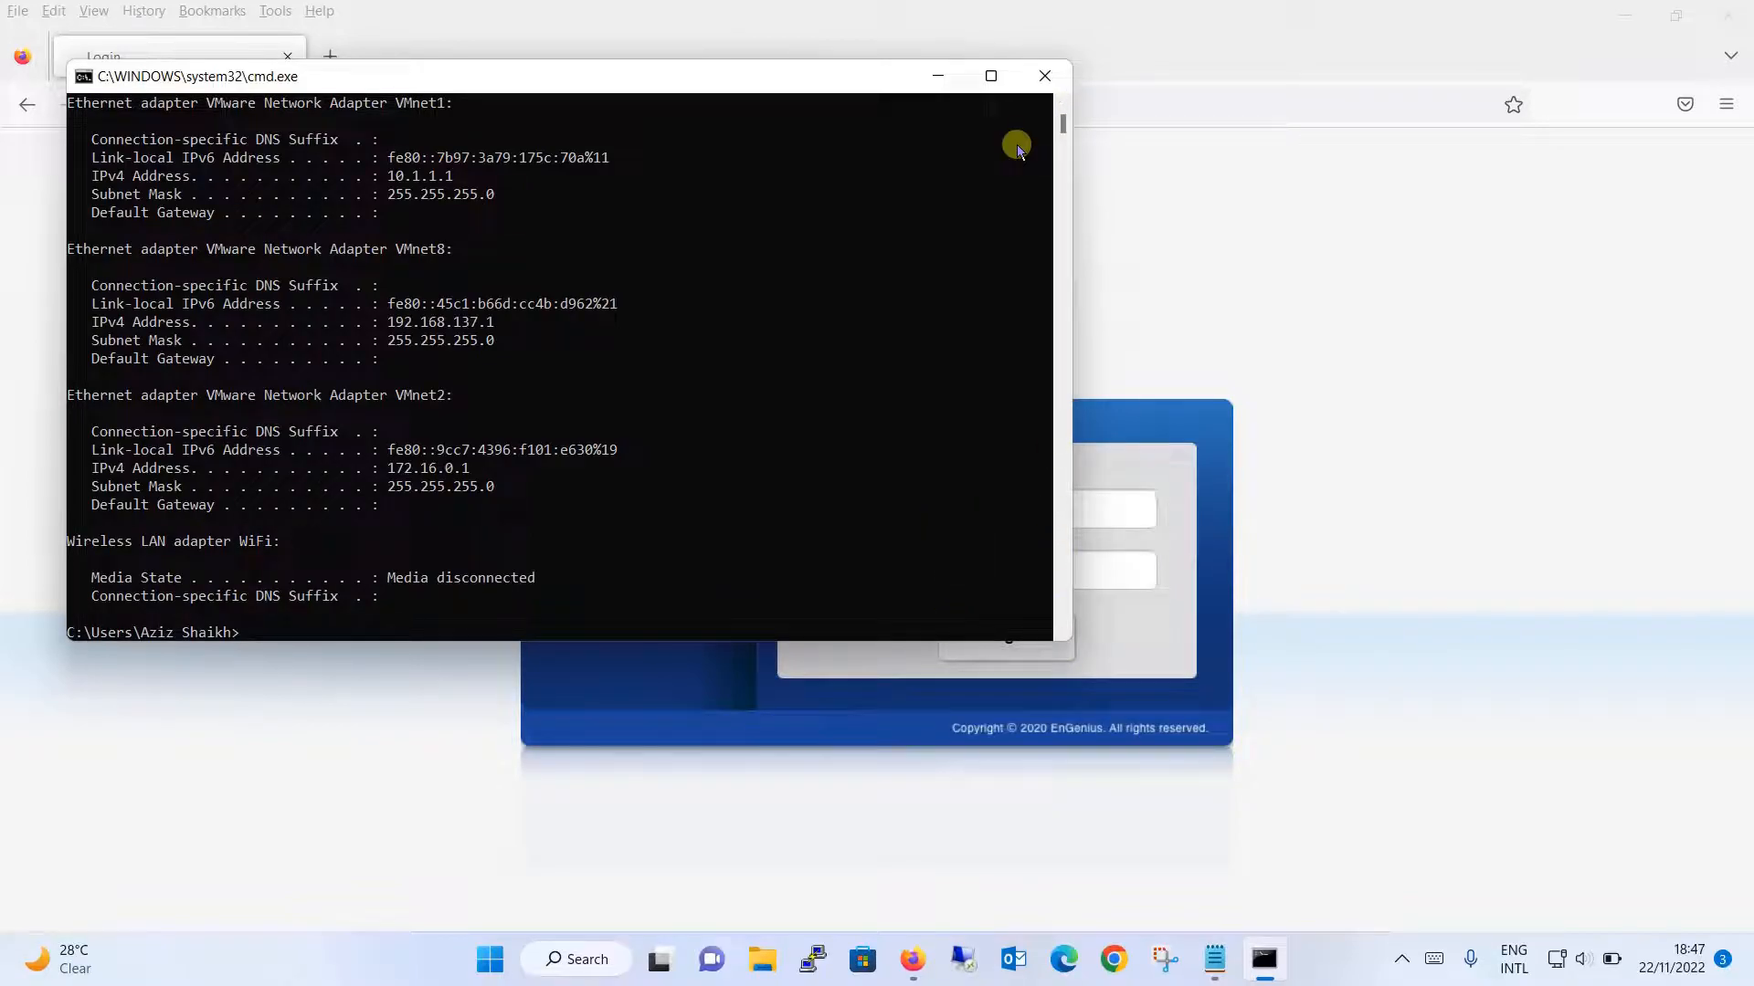
# - Check the Ethernet lines showing 192.168.0.175, mask 255.255.255.0, gateway 192.168.0.1, then close the window
pyautogui.click(1062, 106)
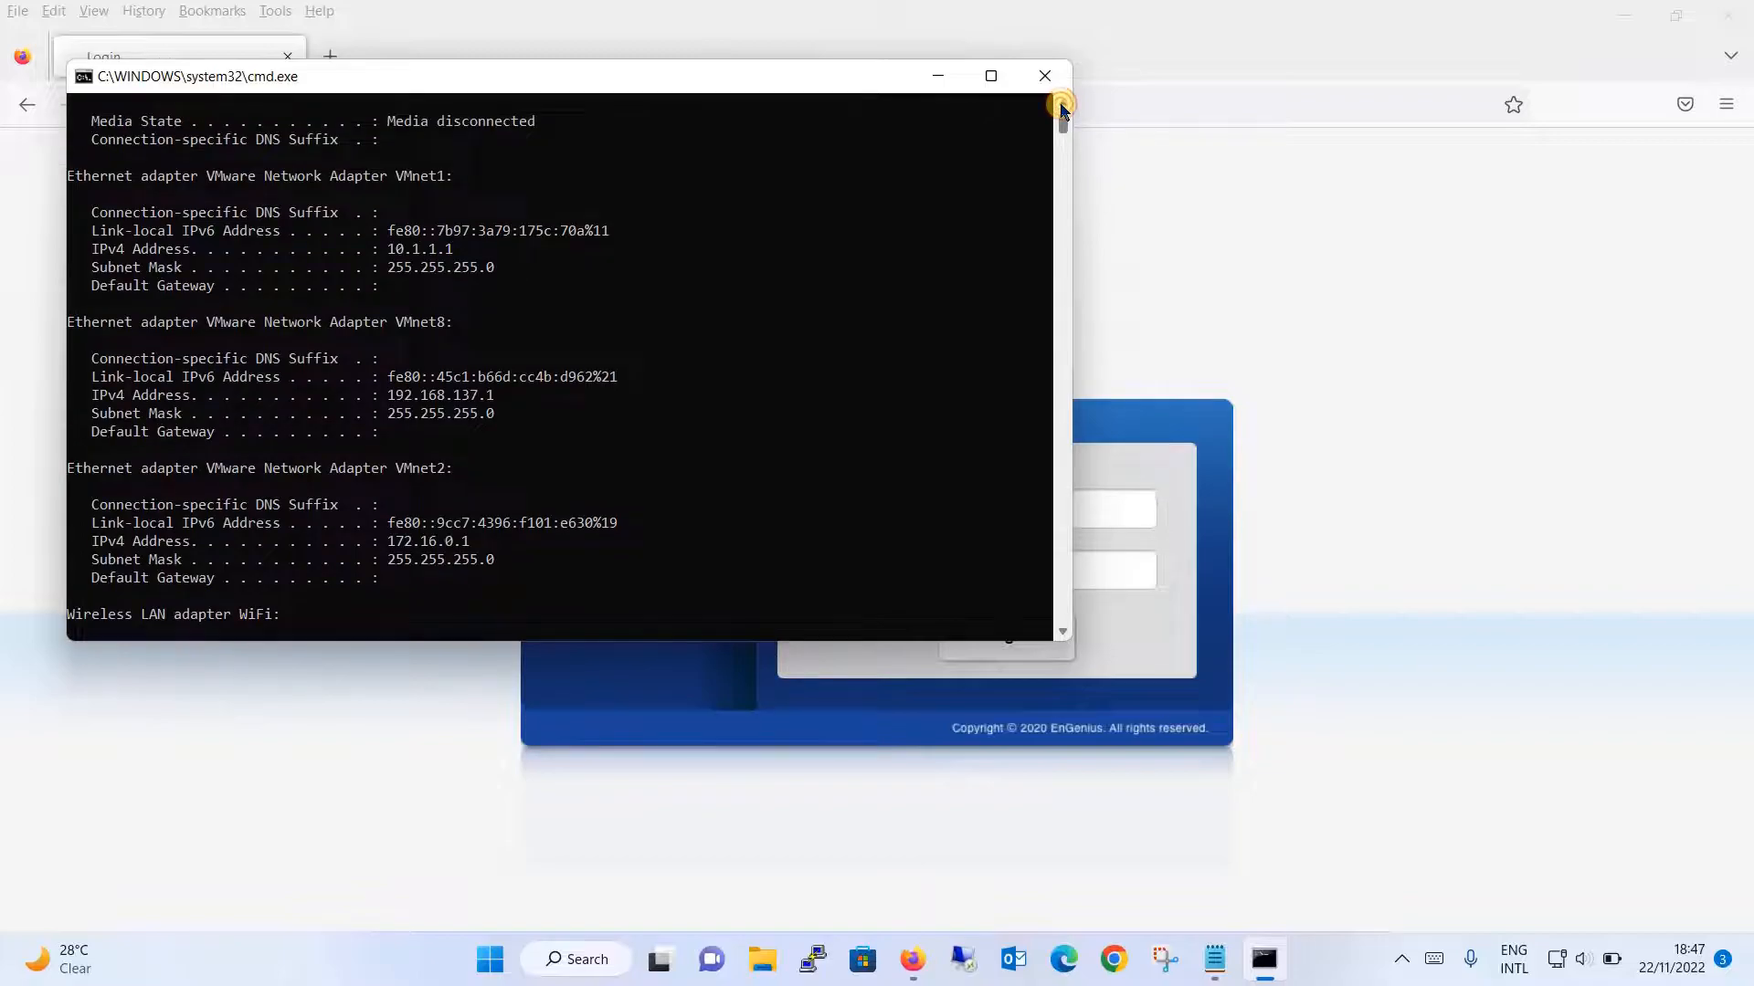
pyautogui.scroll(6, 1063, 106)
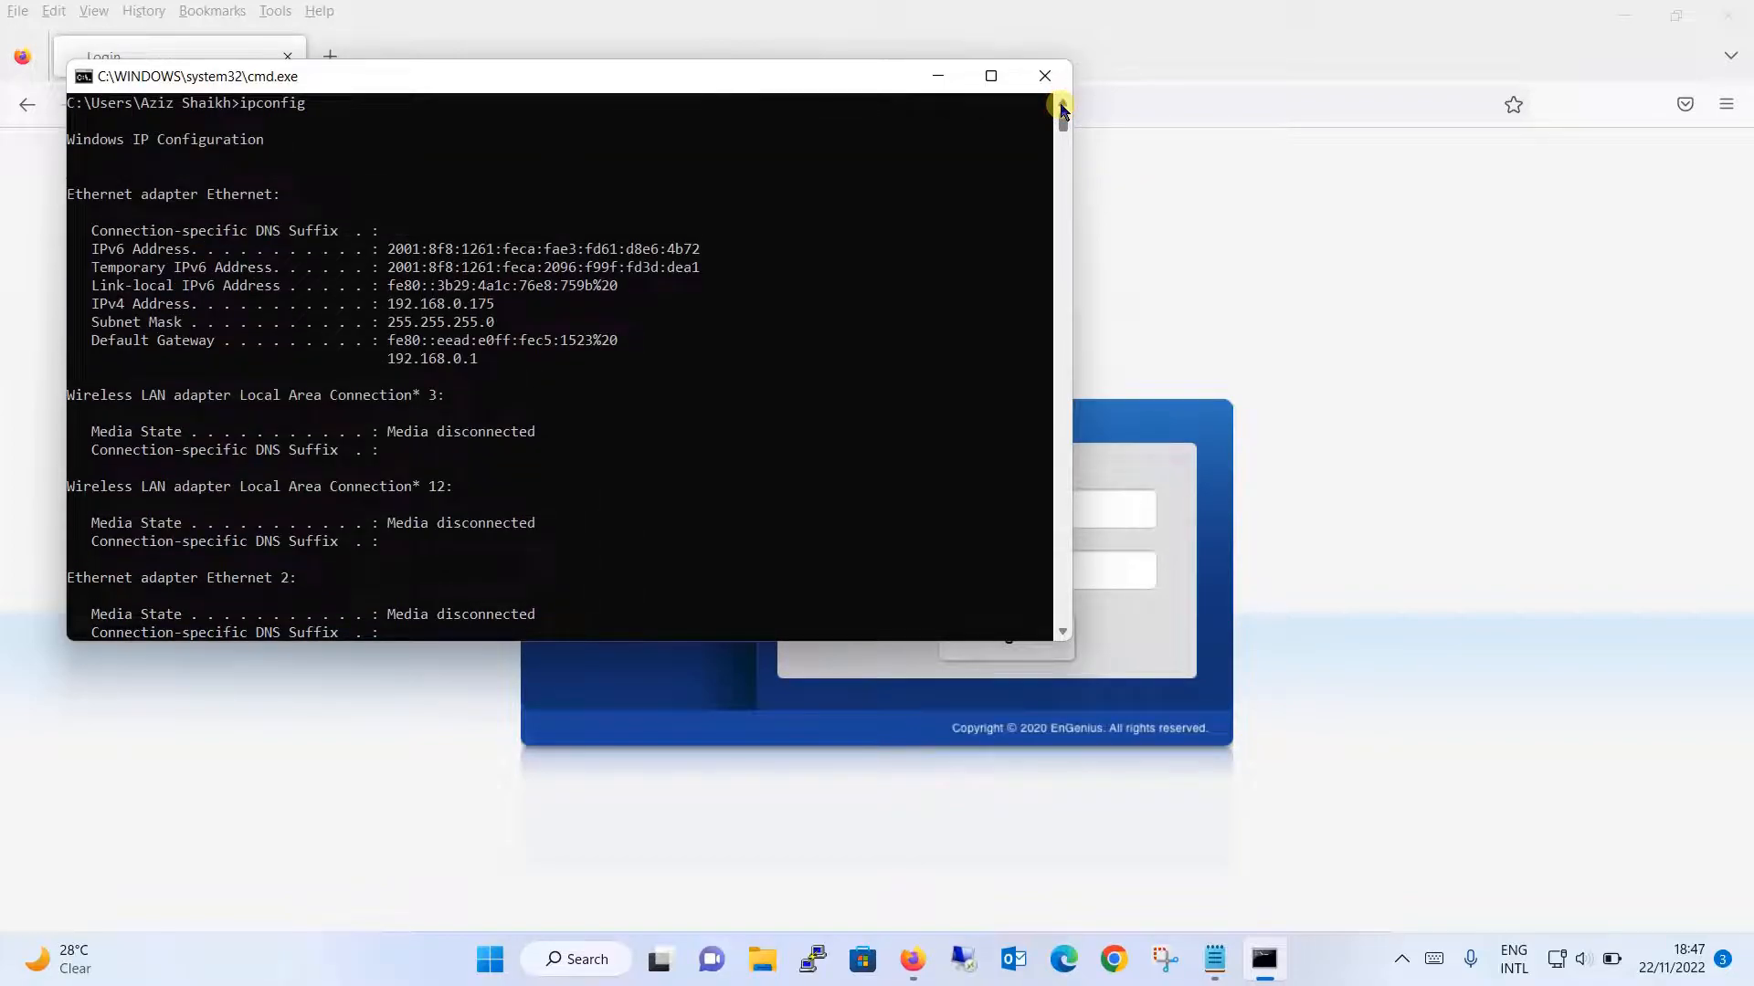
pyautogui.moveTo(83, 305); pyautogui.dragTo(491, 358)
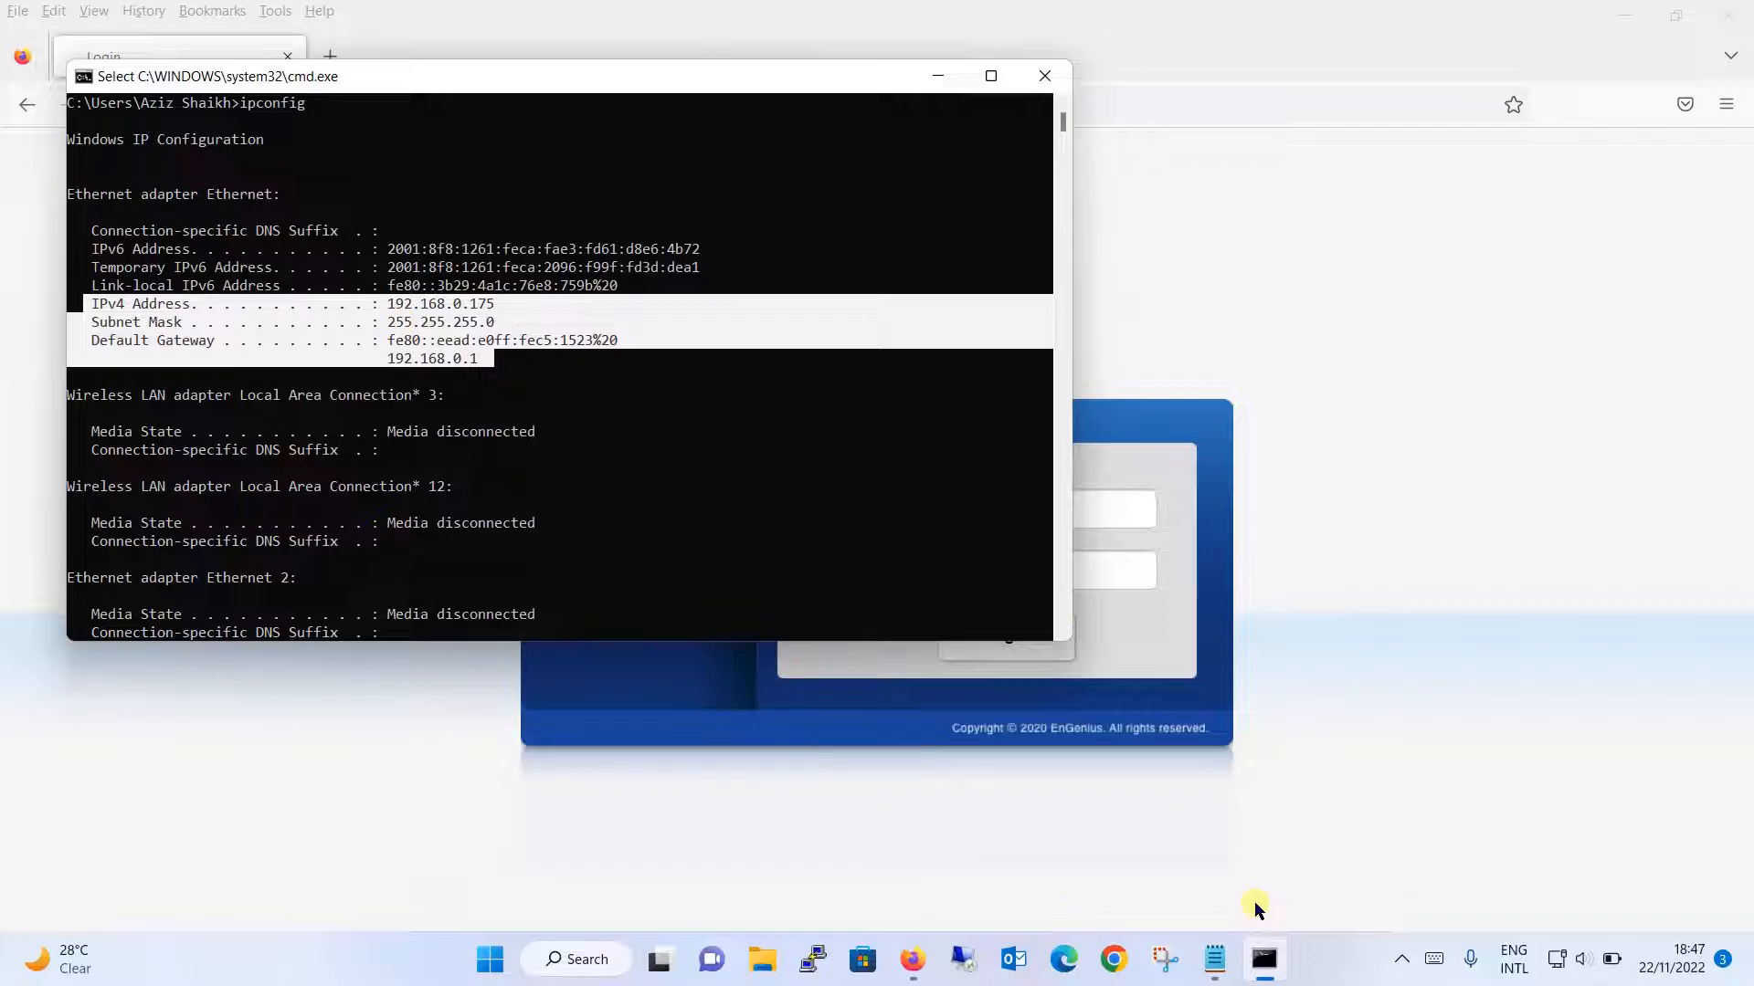
pyautogui.moveTo(1560, 968)
pyautogui.click(842, 413)
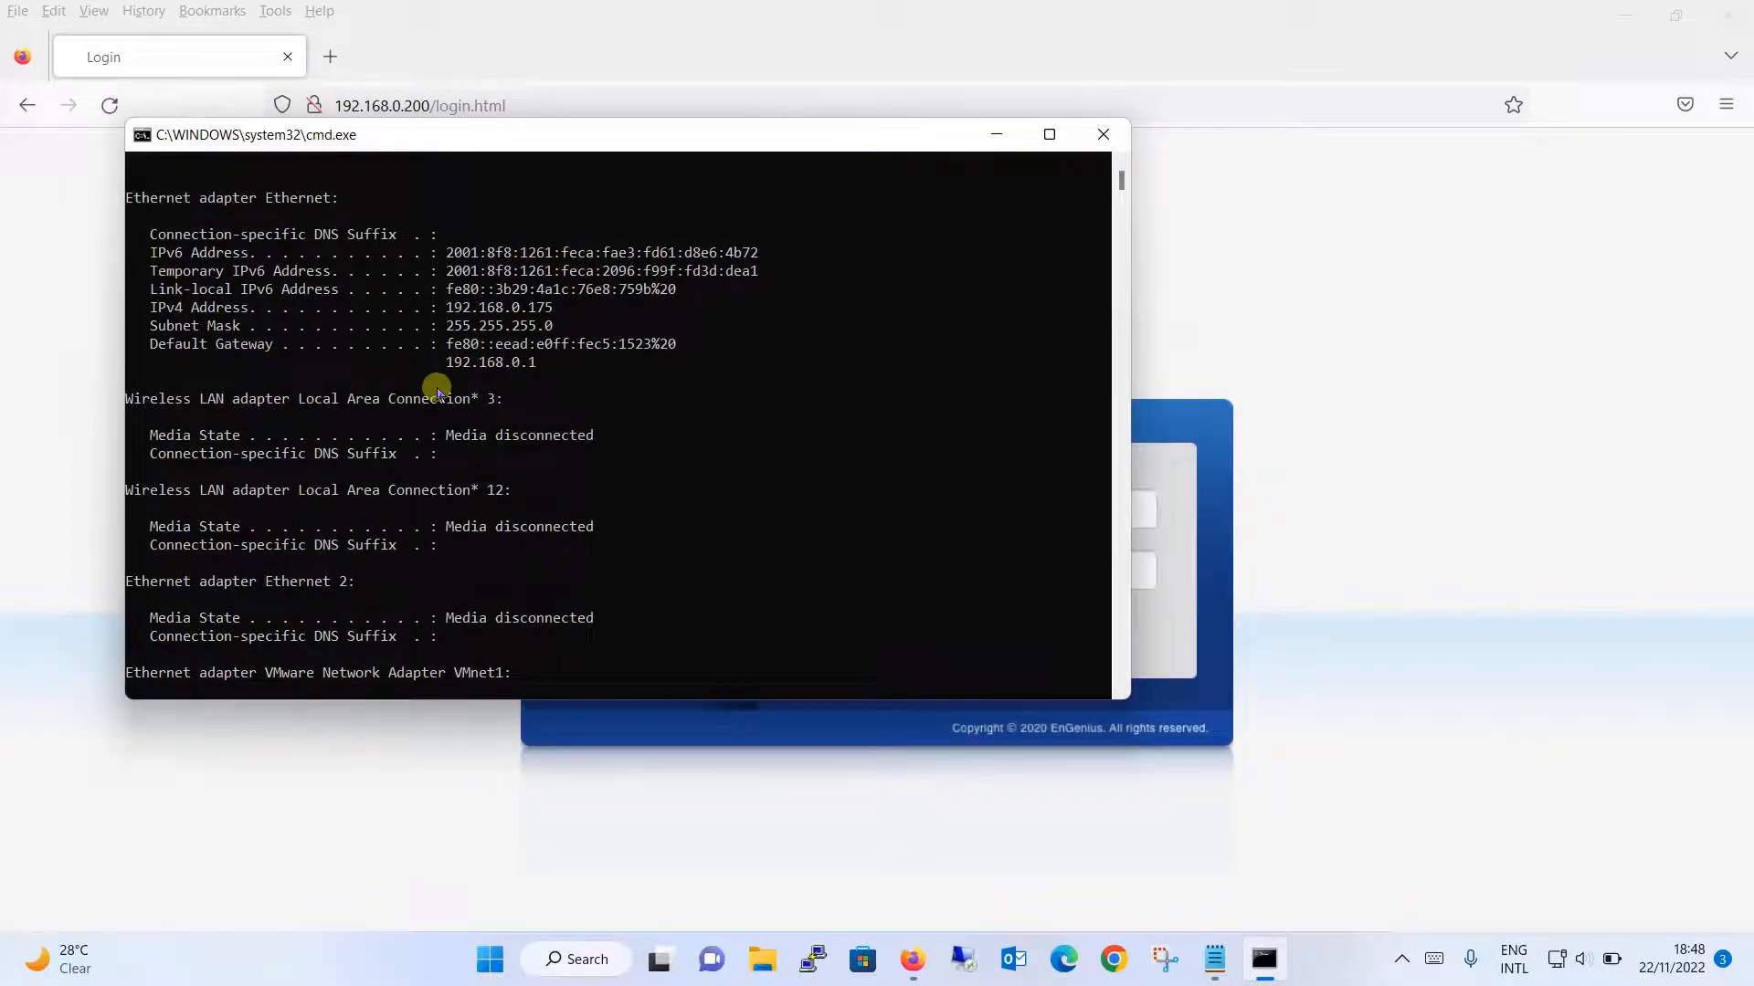
pyautogui.click(1103, 135)
# - Log in as admin and open the Switch summary showing IP 192.168.0.200 and firmware v1.07.40-c1.9.33
pyautogui.write('admin')
pyautogui.press('Tab')
pyautogui.write('********')
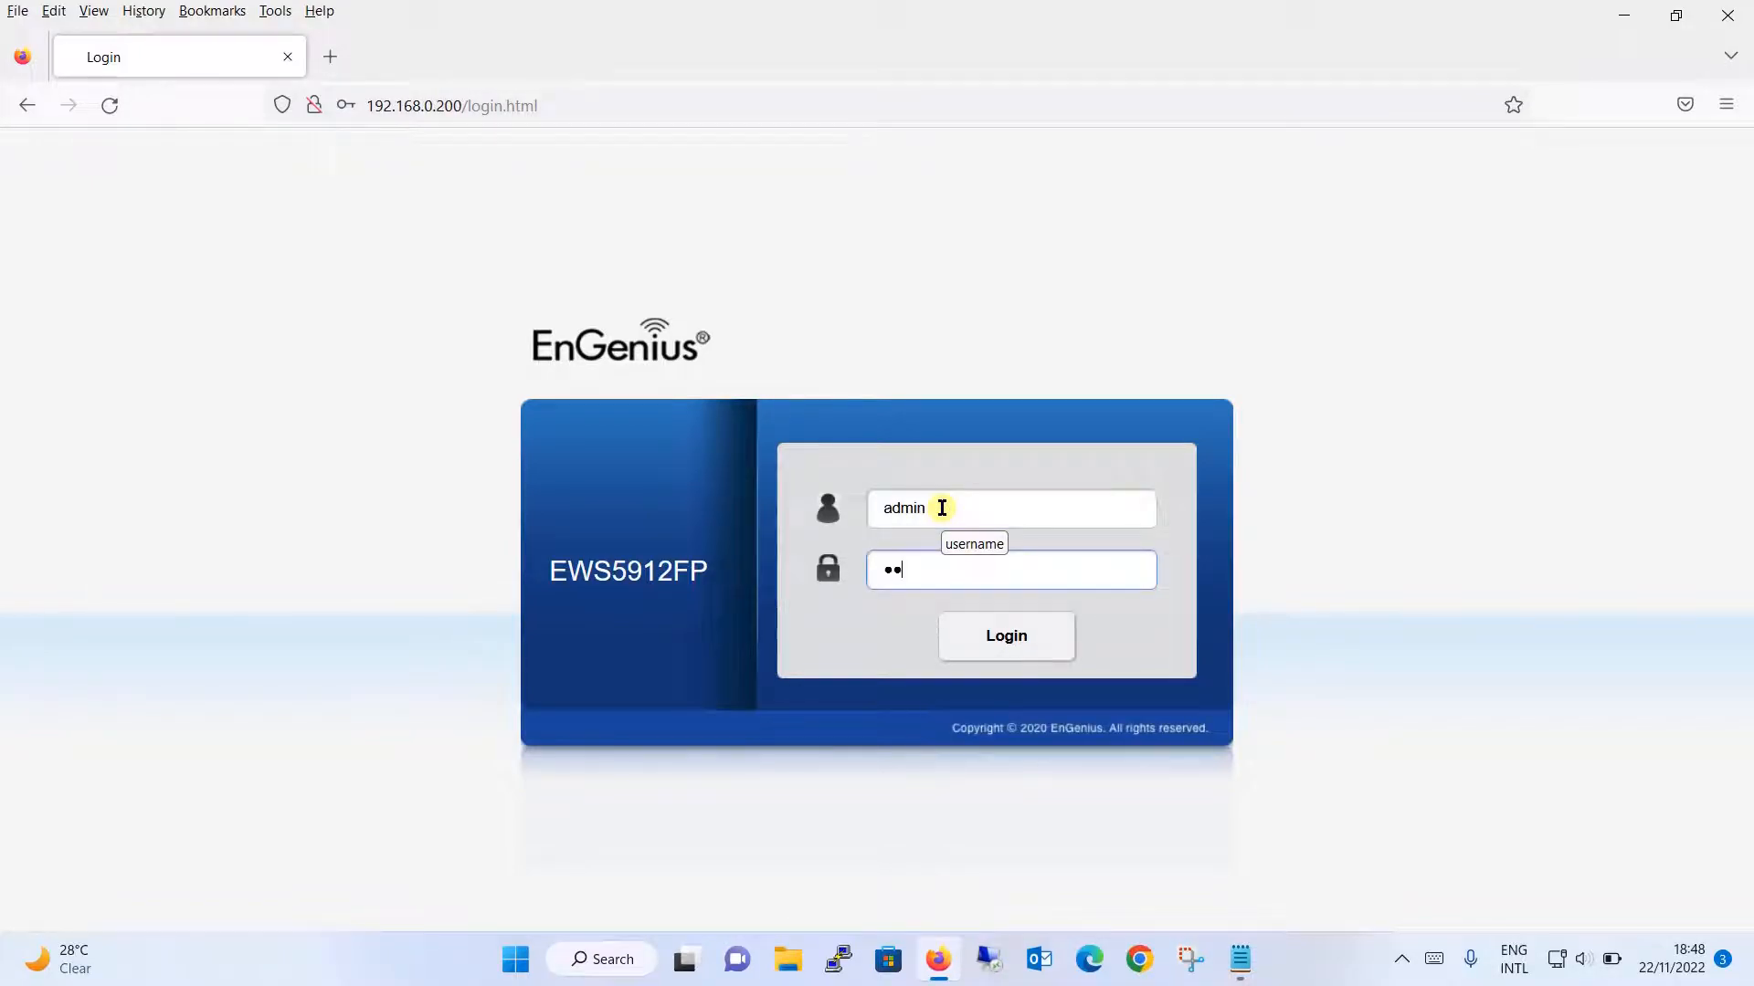
pyautogui.press('Return')
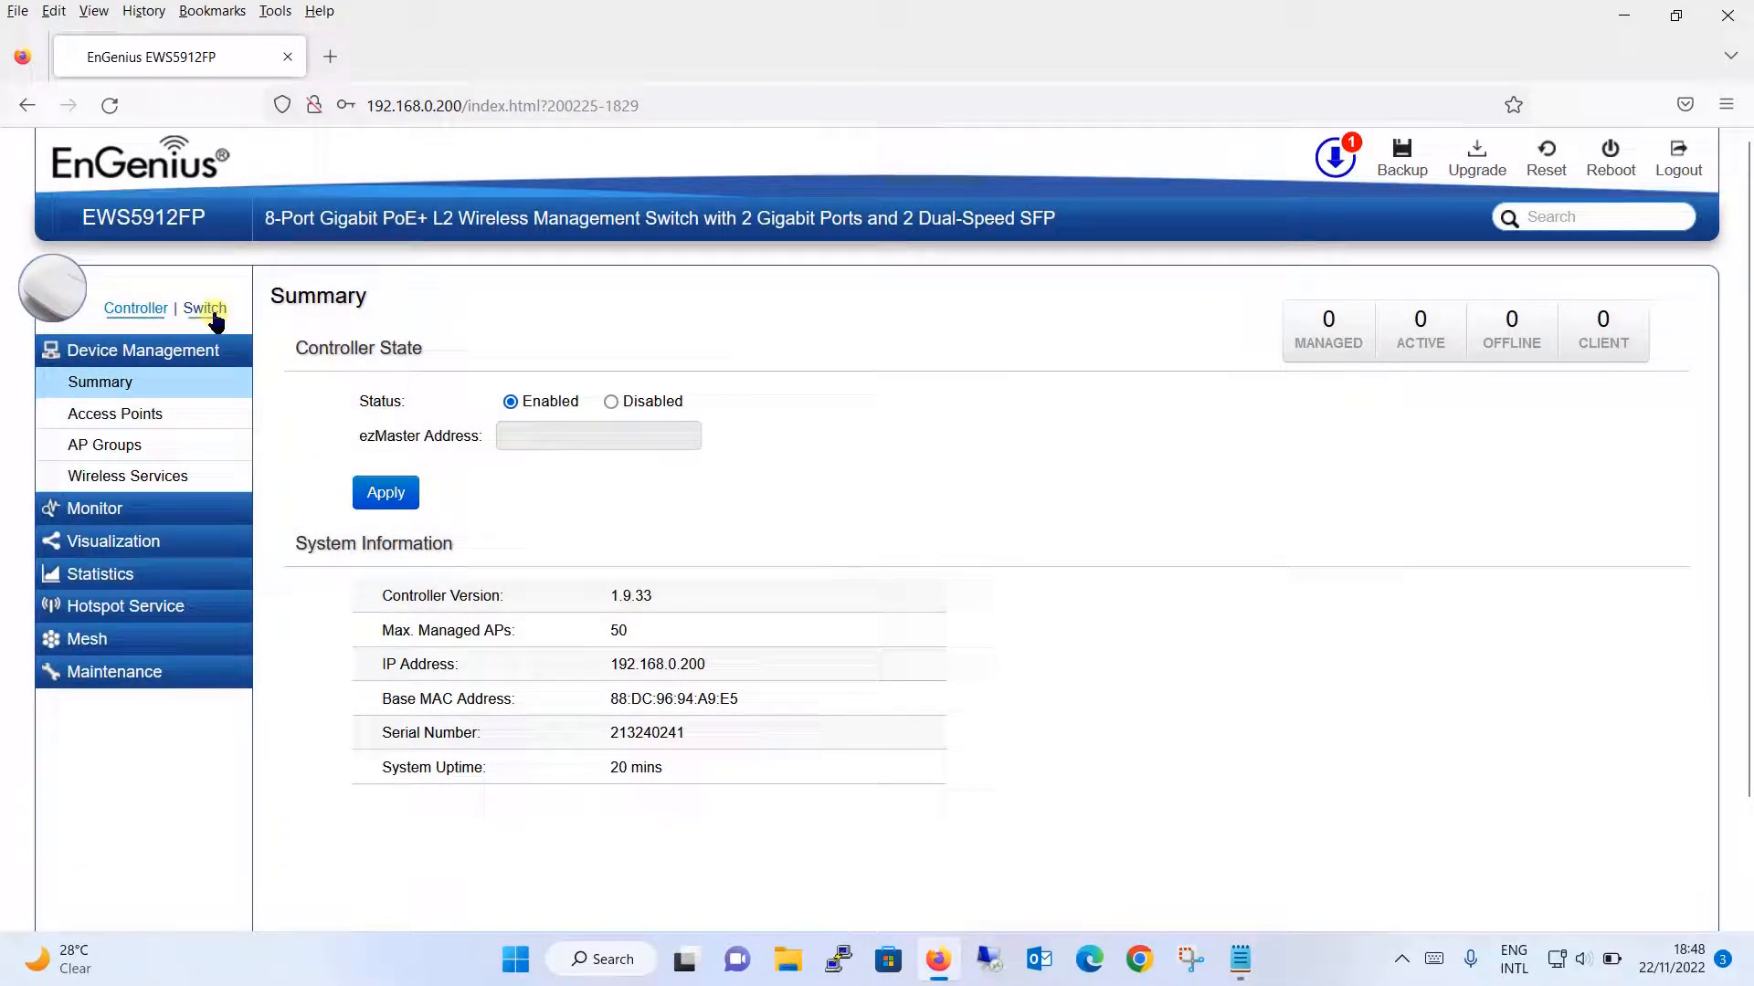
pyautogui.click(206, 309)
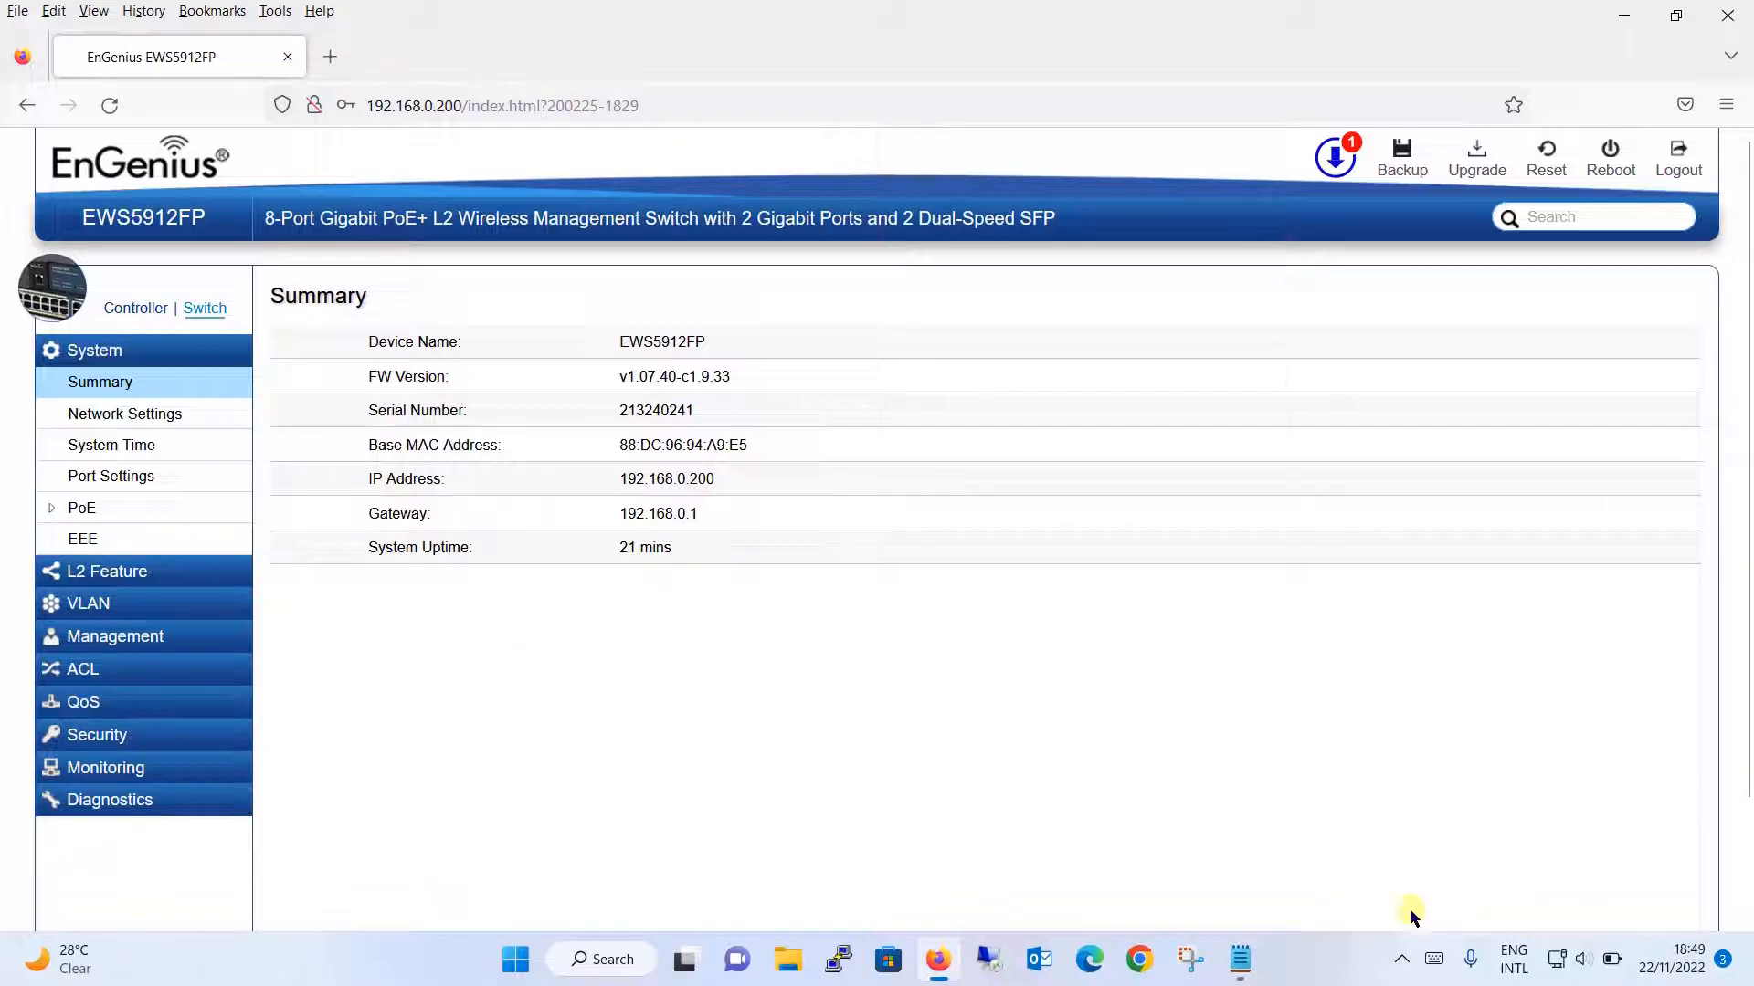
pyautogui.moveTo(1555, 965)
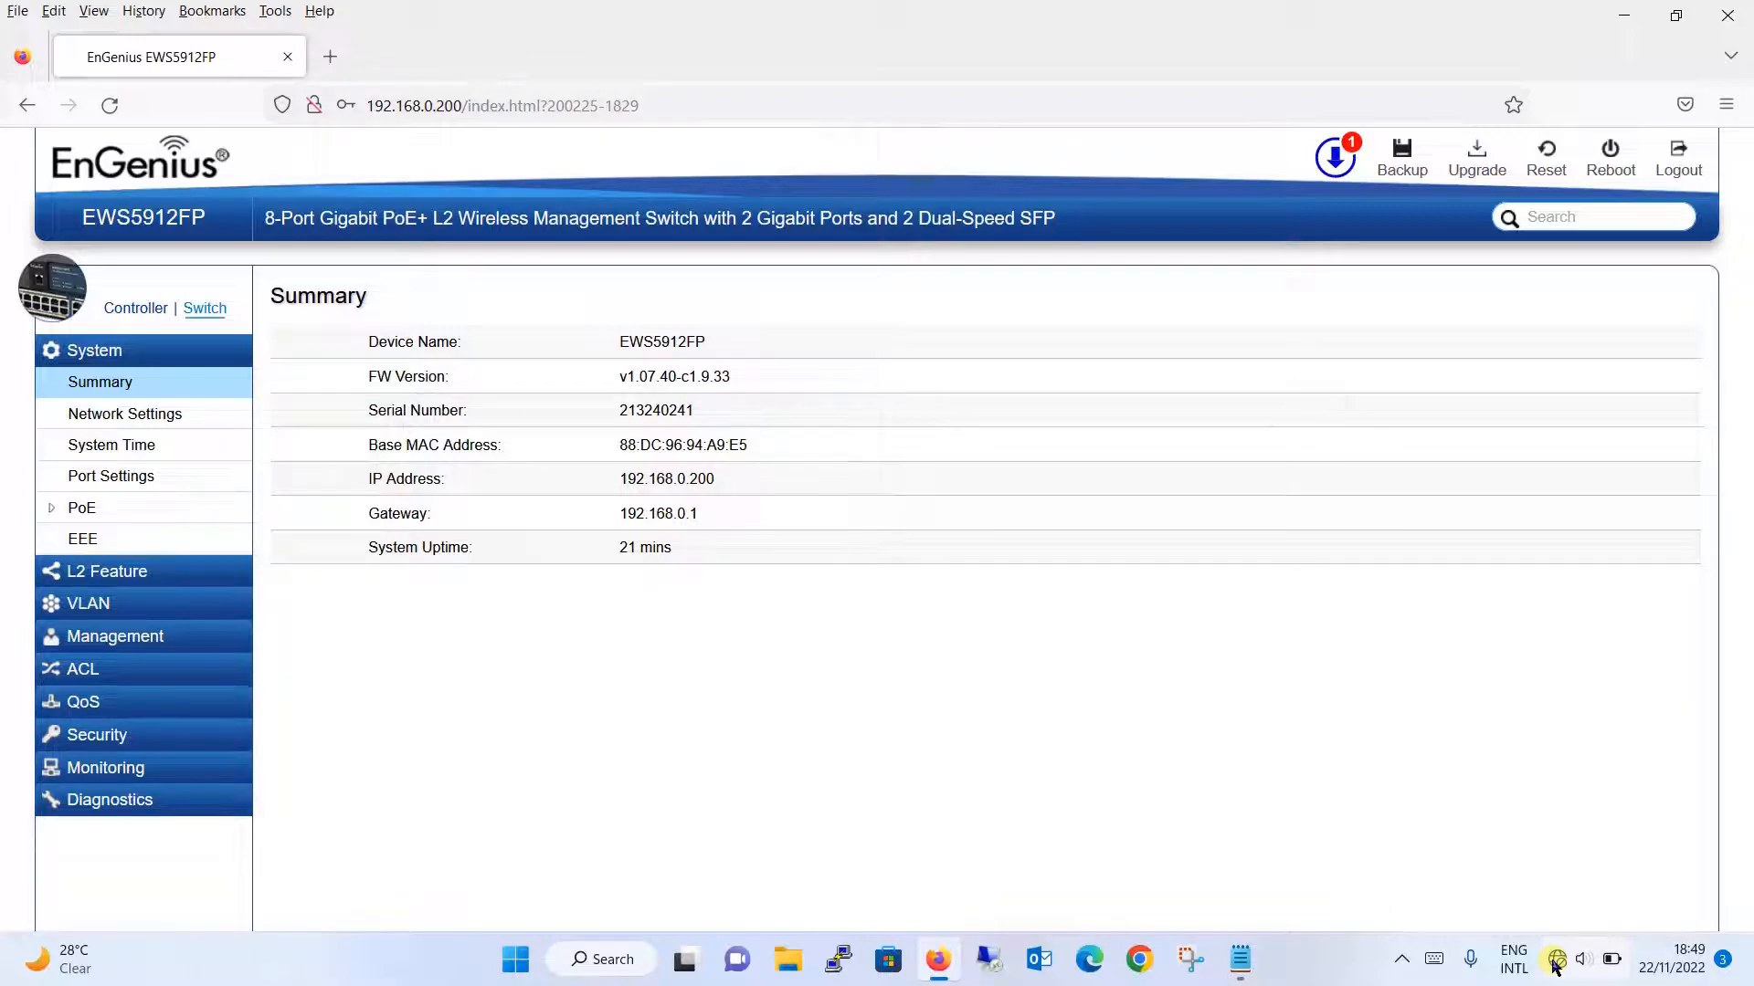
# - Reload the controller Summary page to show version 1.9.33, IP 192.168.0.200 and 0 managed APs
pyautogui.click(1557, 959)
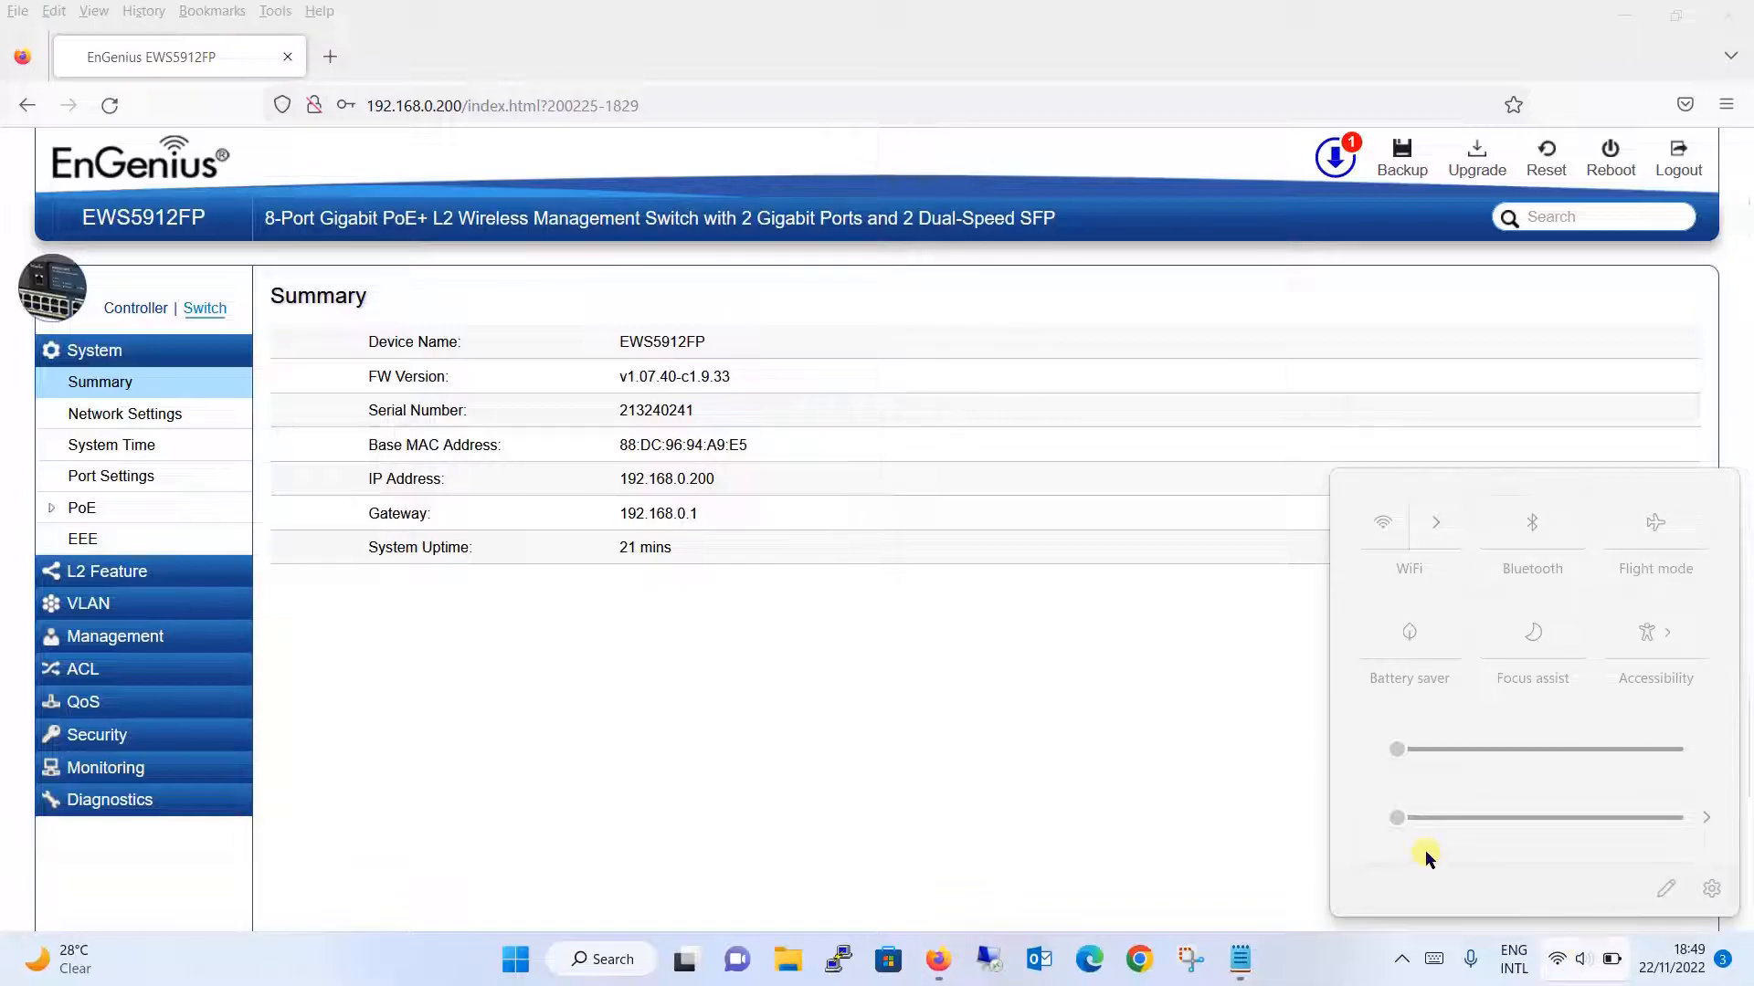
pyautogui.click(1032, 665)
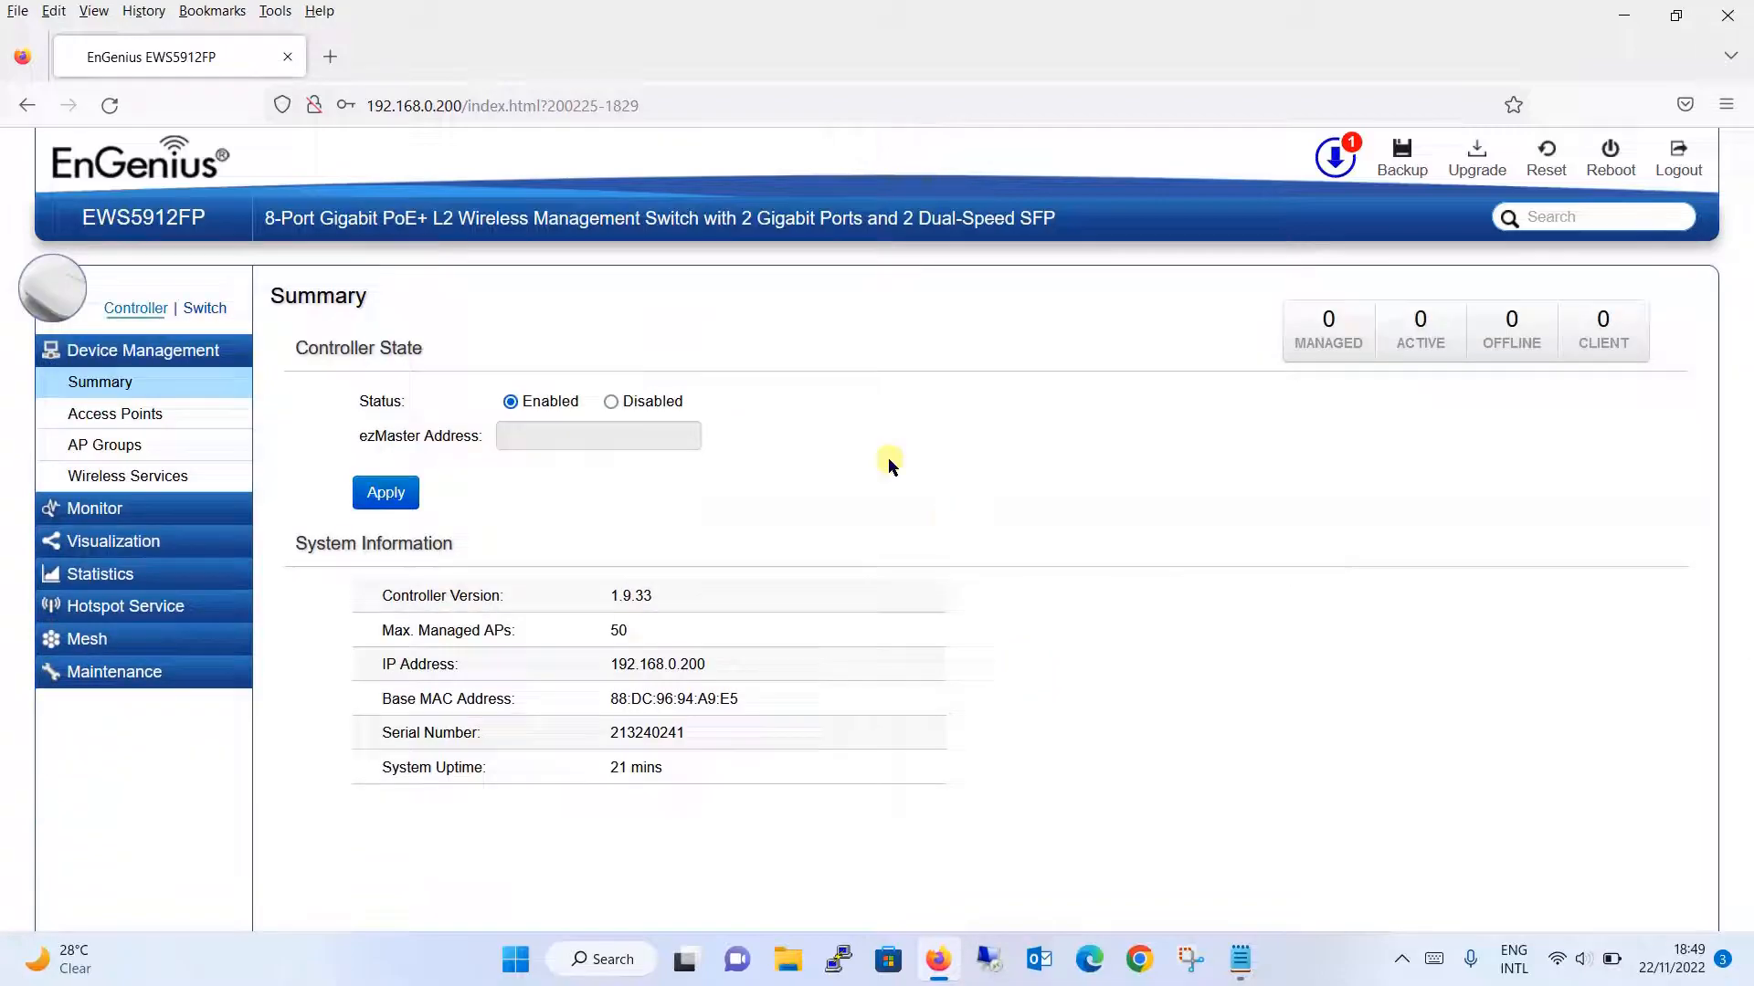
pyautogui.click(109, 105)
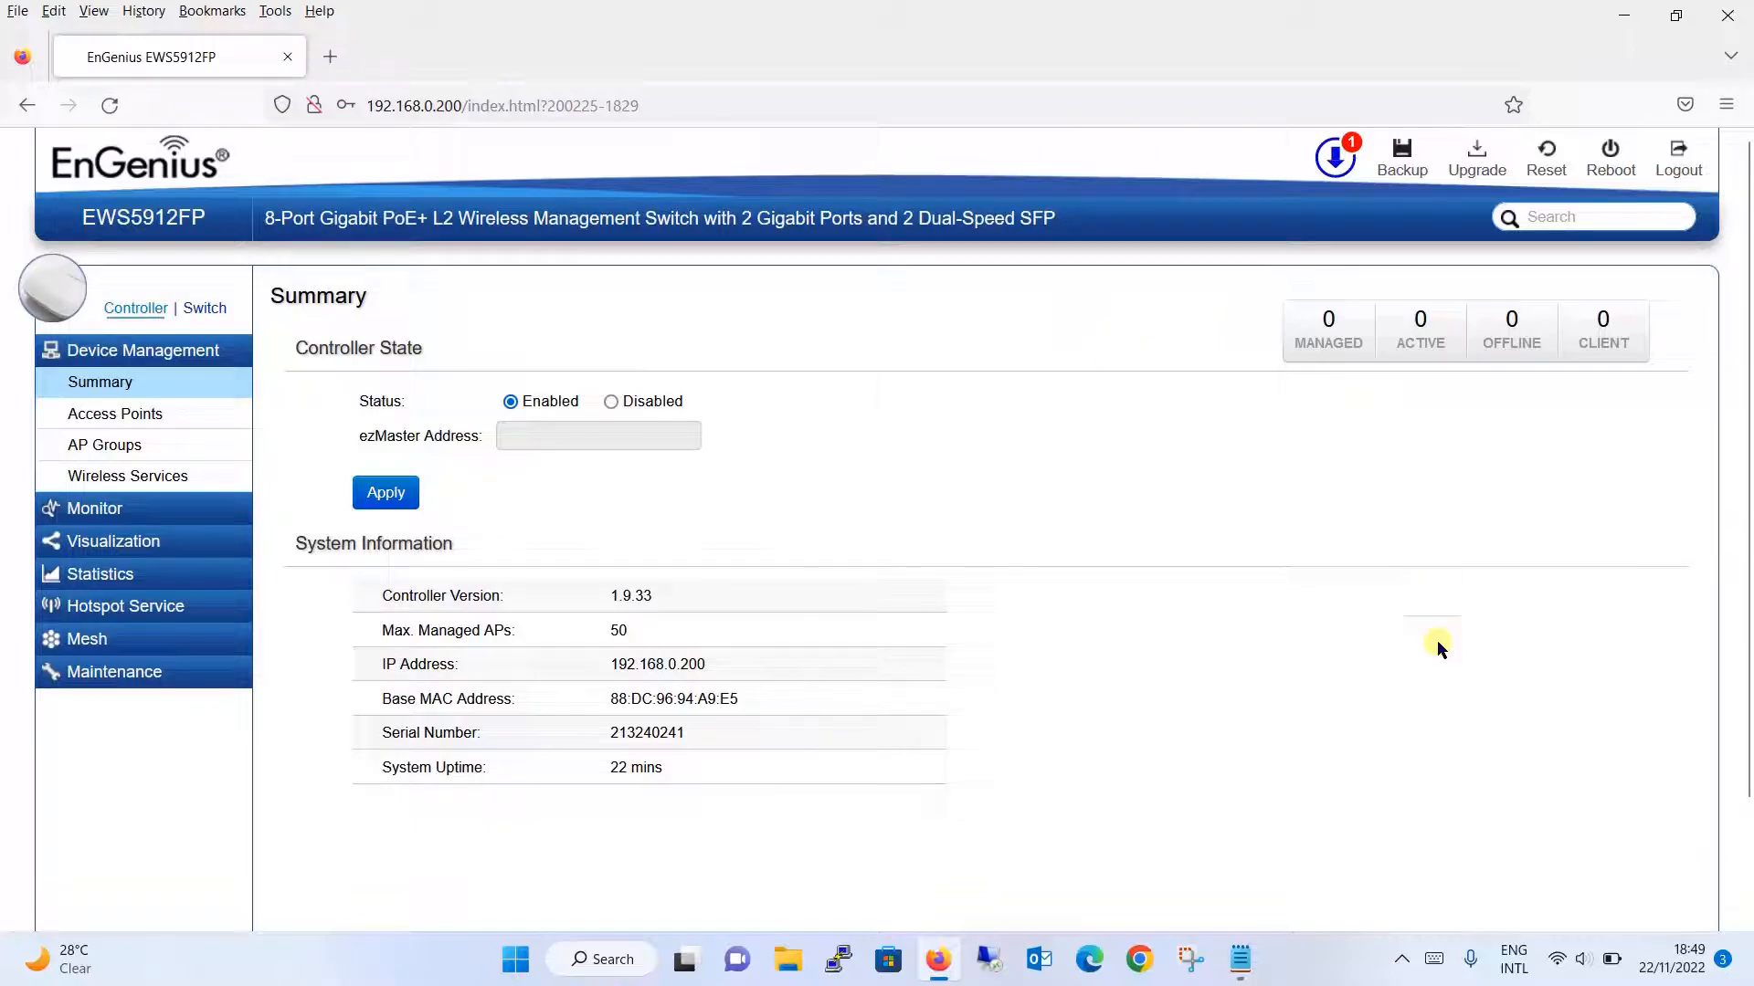
pyautogui.moveTo(1560, 974)
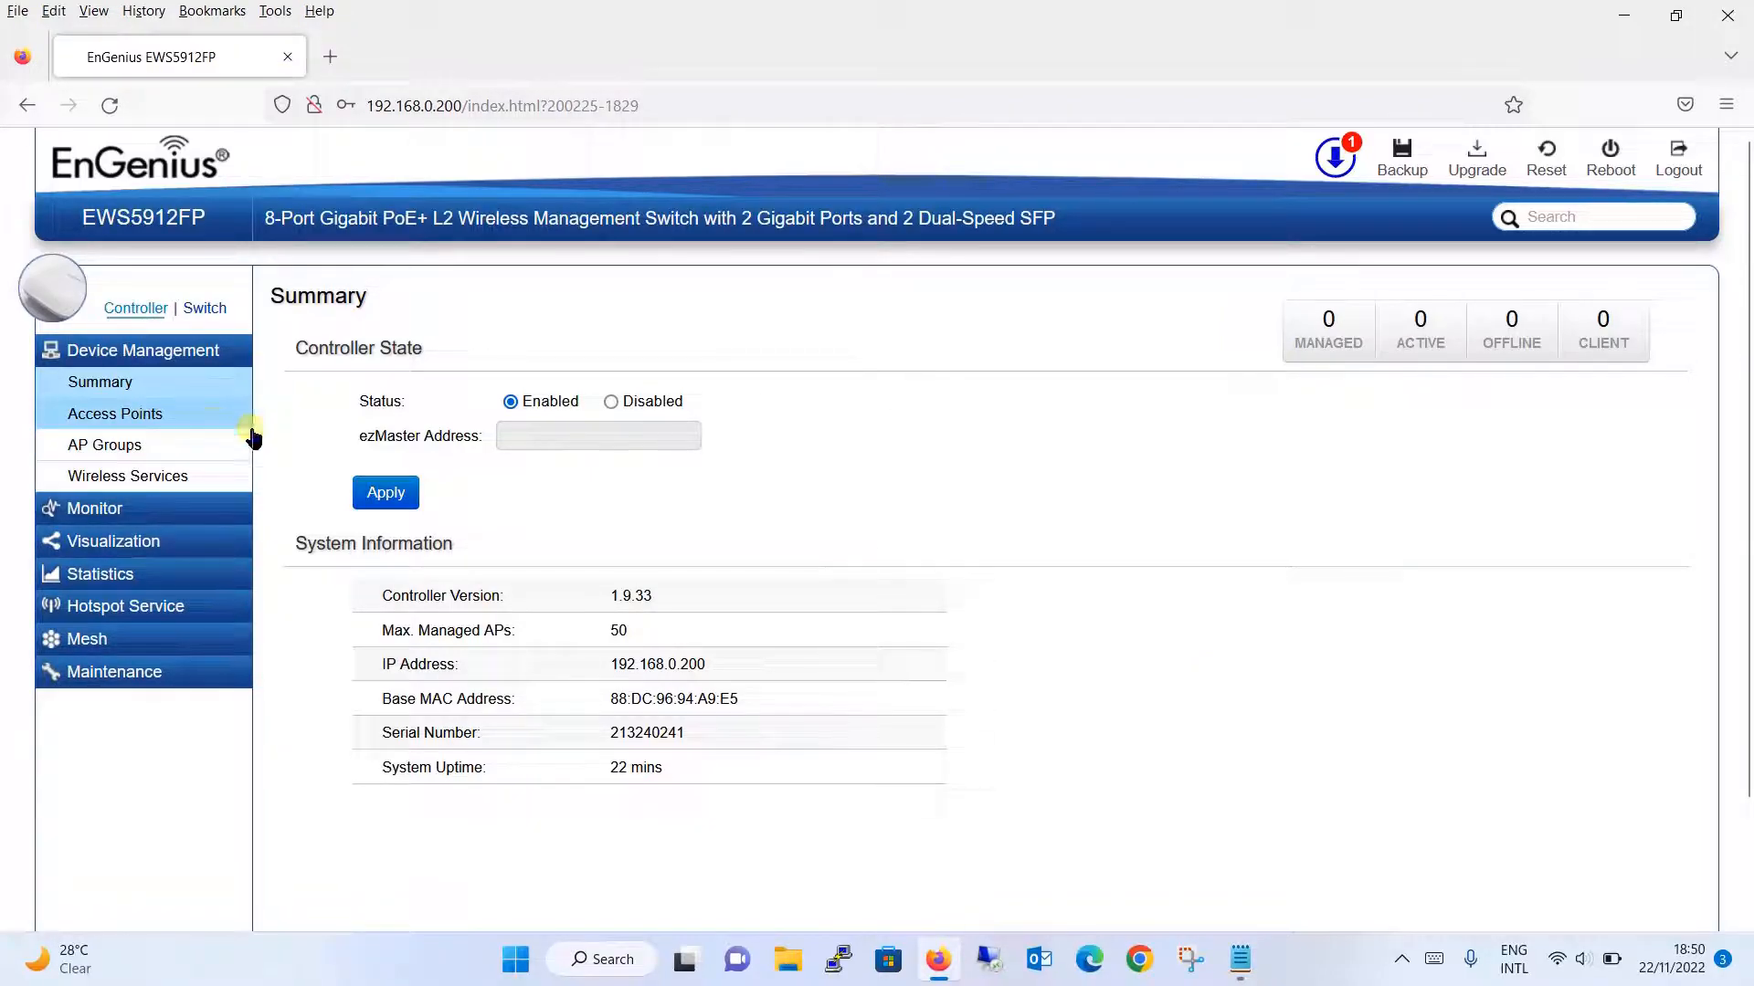
pyautogui.click(888, 472)
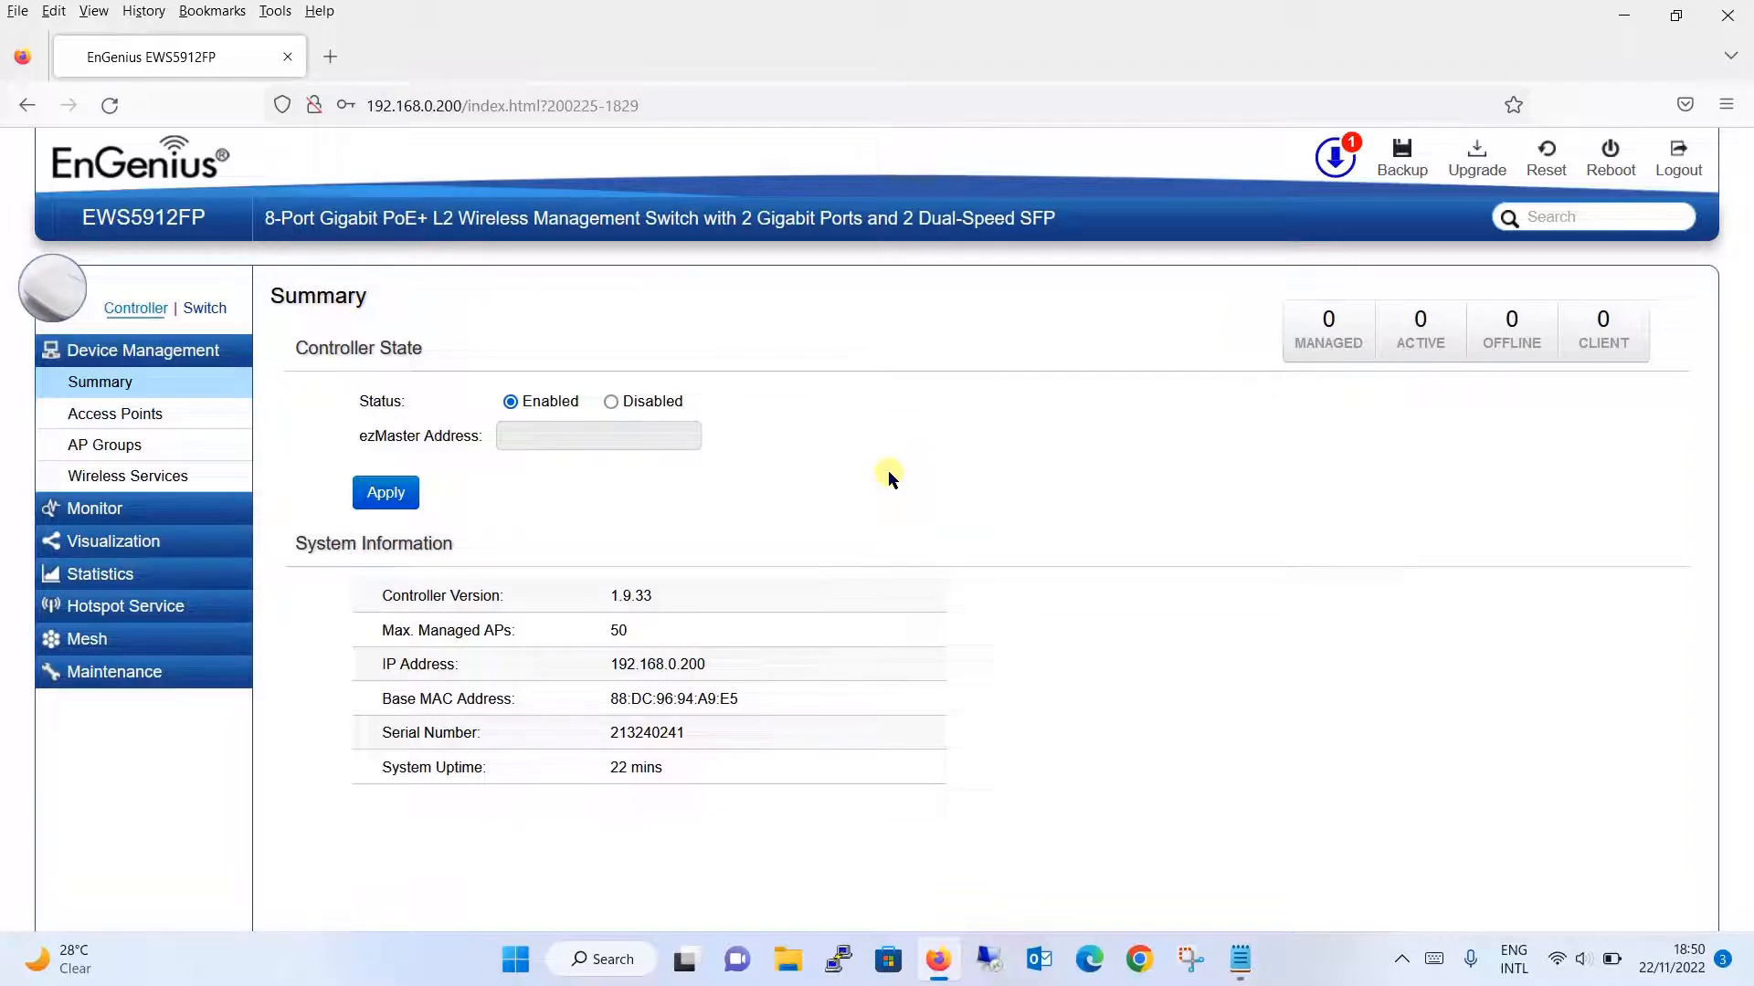
pyautogui.click(888, 473)
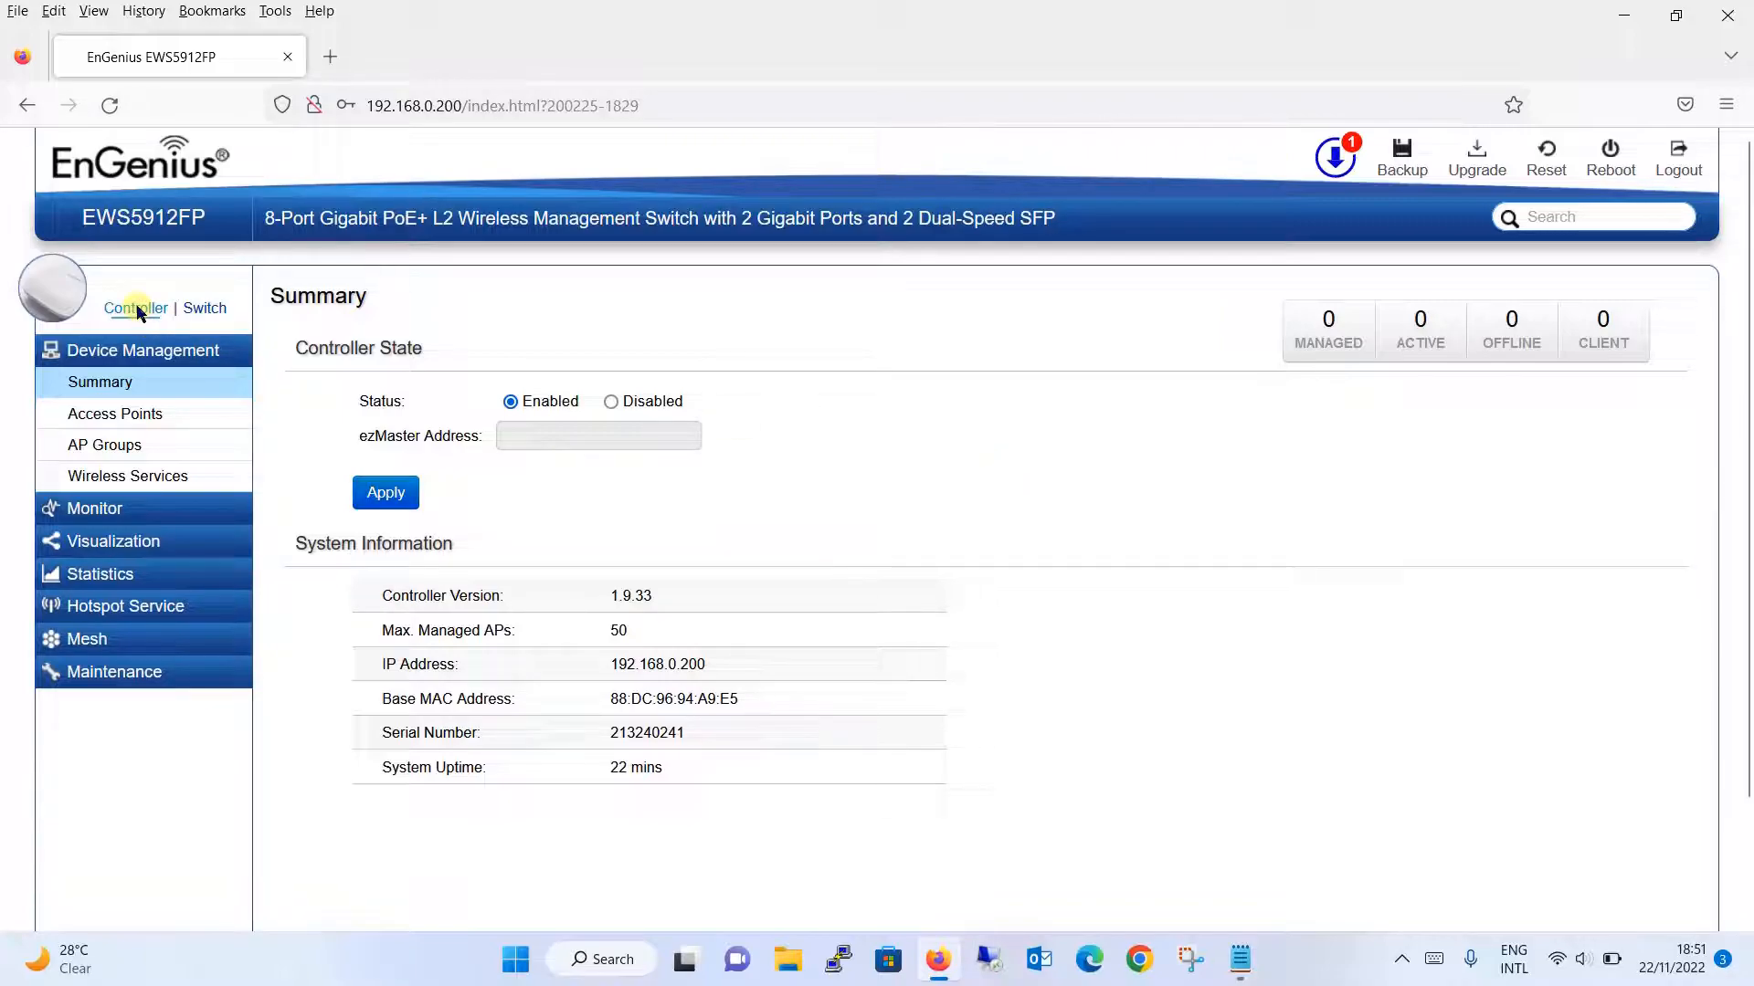
# - Add both detected APs to management via DHCP: EAP1300 (192.168.0.192) and EAP1300EXT (192.168.0.168)
pyautogui.click(173, 429)
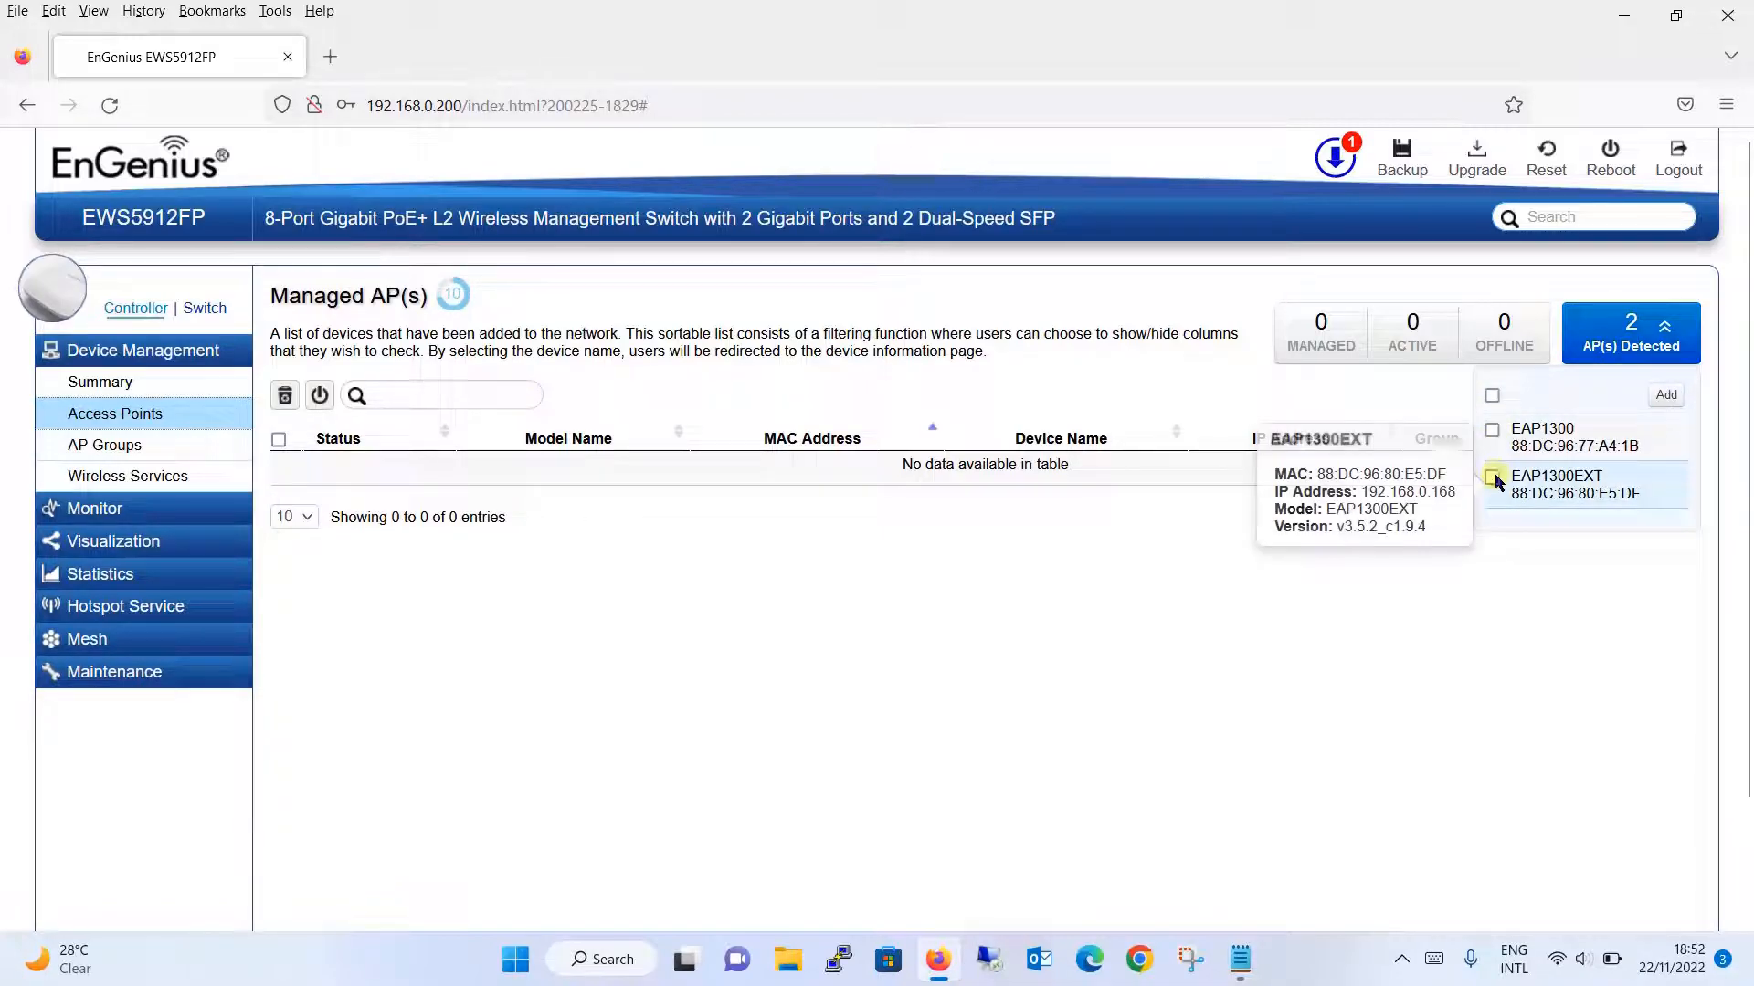
pyautogui.click(1493, 395)
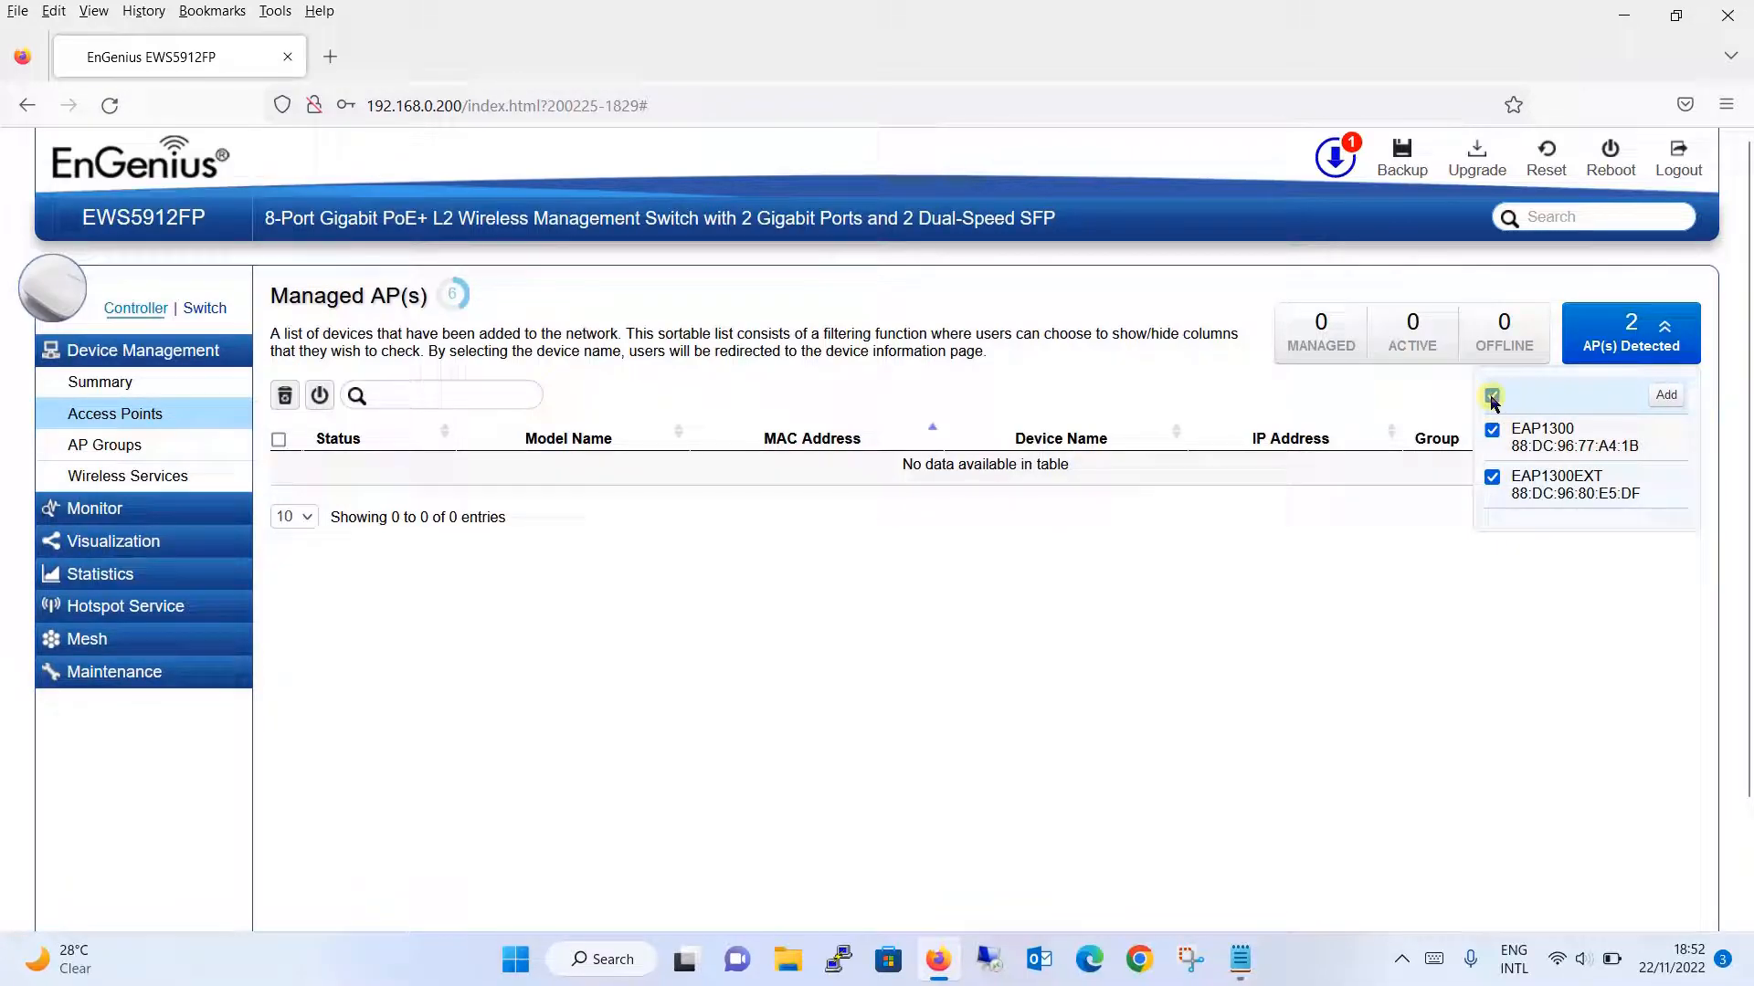
pyautogui.click(1671, 398)
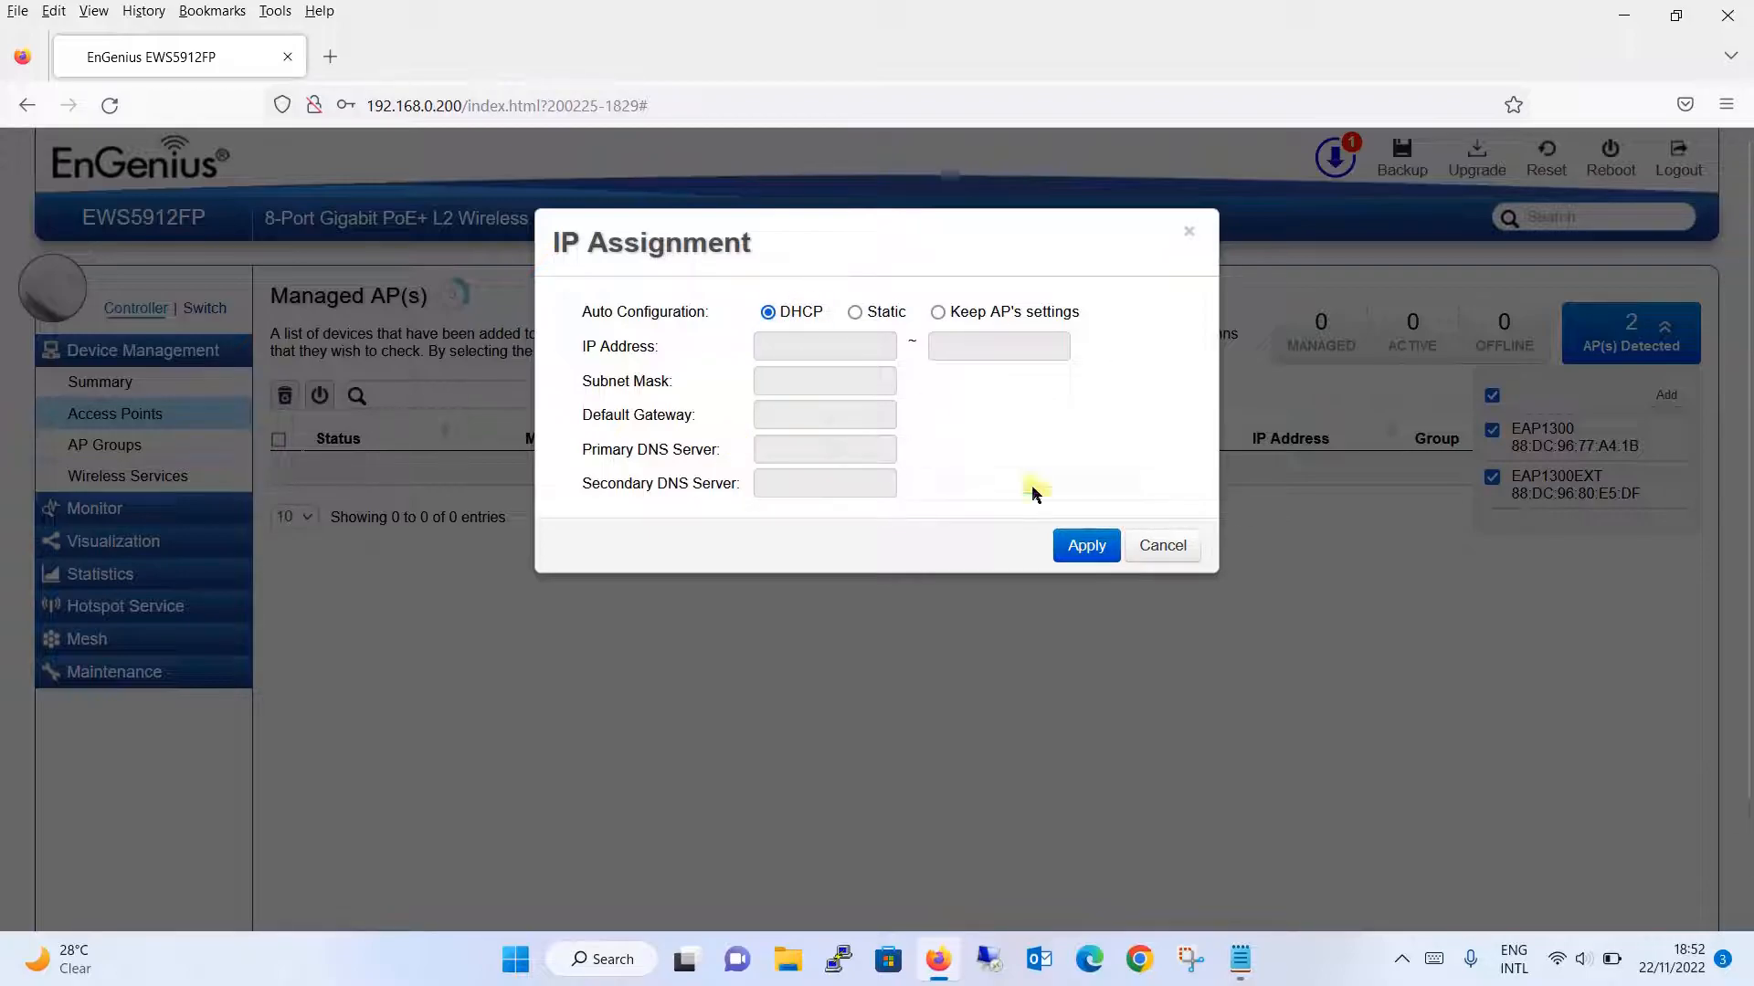
pyautogui.click(1092, 548)
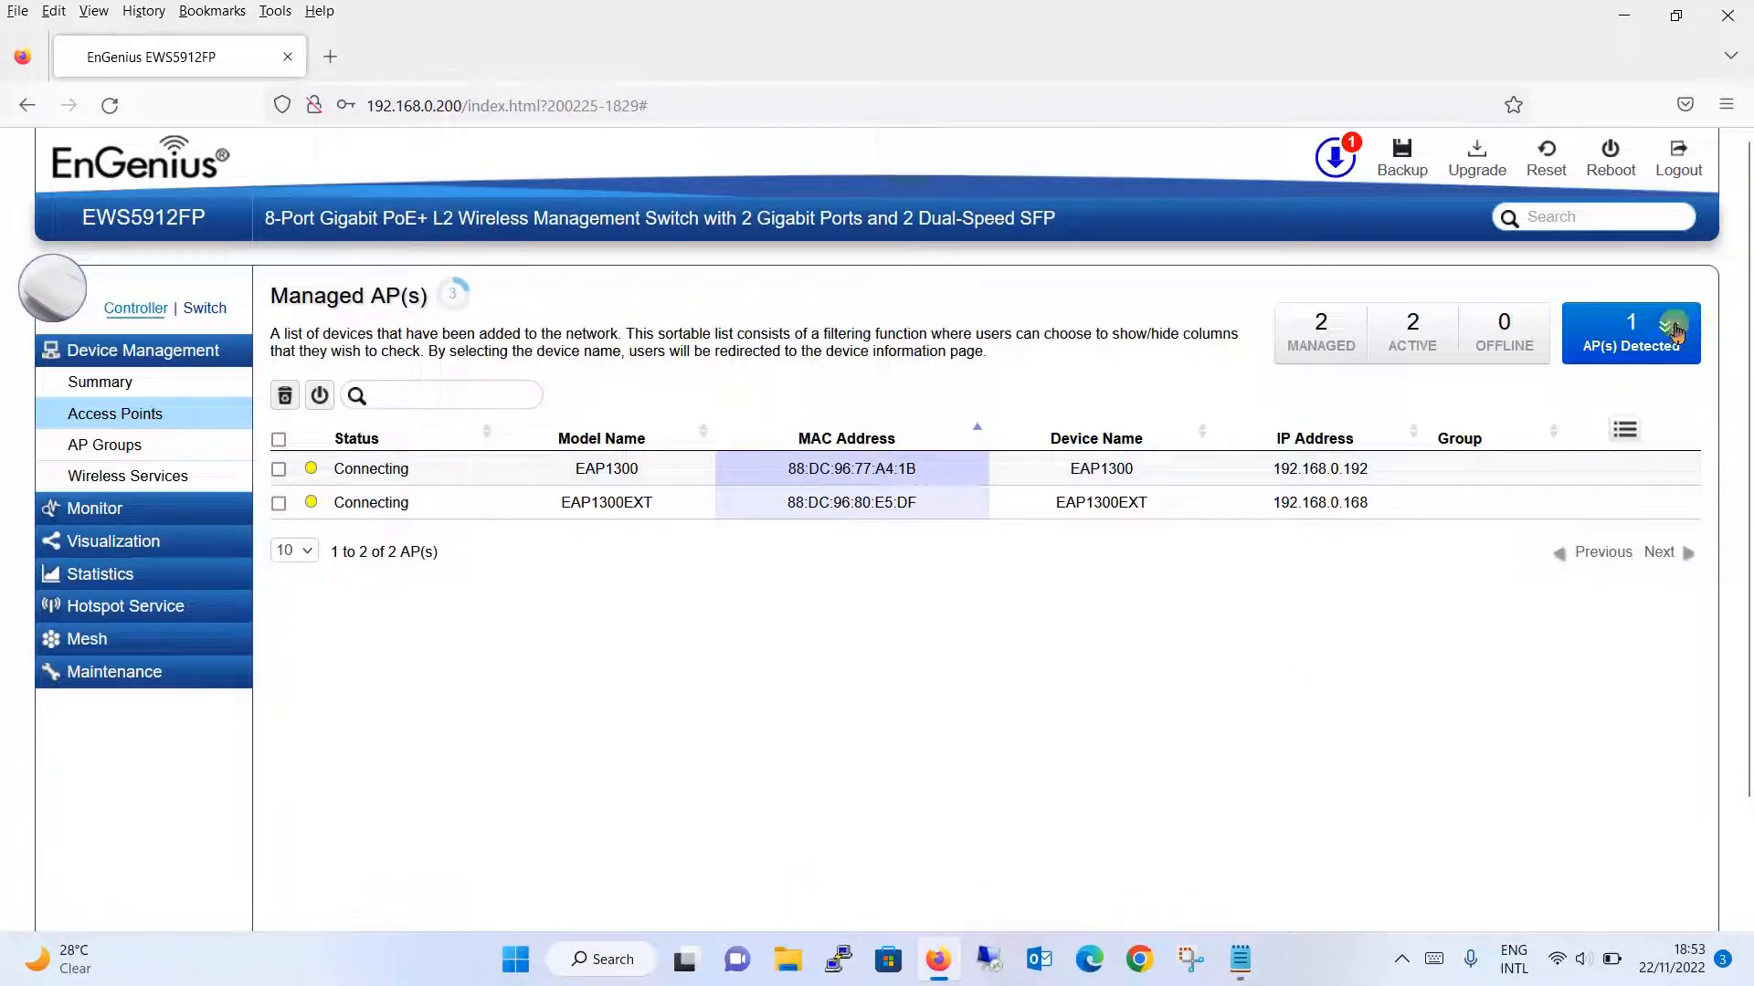
# - Add the detected EWS355AP (192.168.0.179) with DHCP addressing, giving 3 managed, active APs
pyautogui.click(1632, 333)
pyautogui.click(1494, 433)
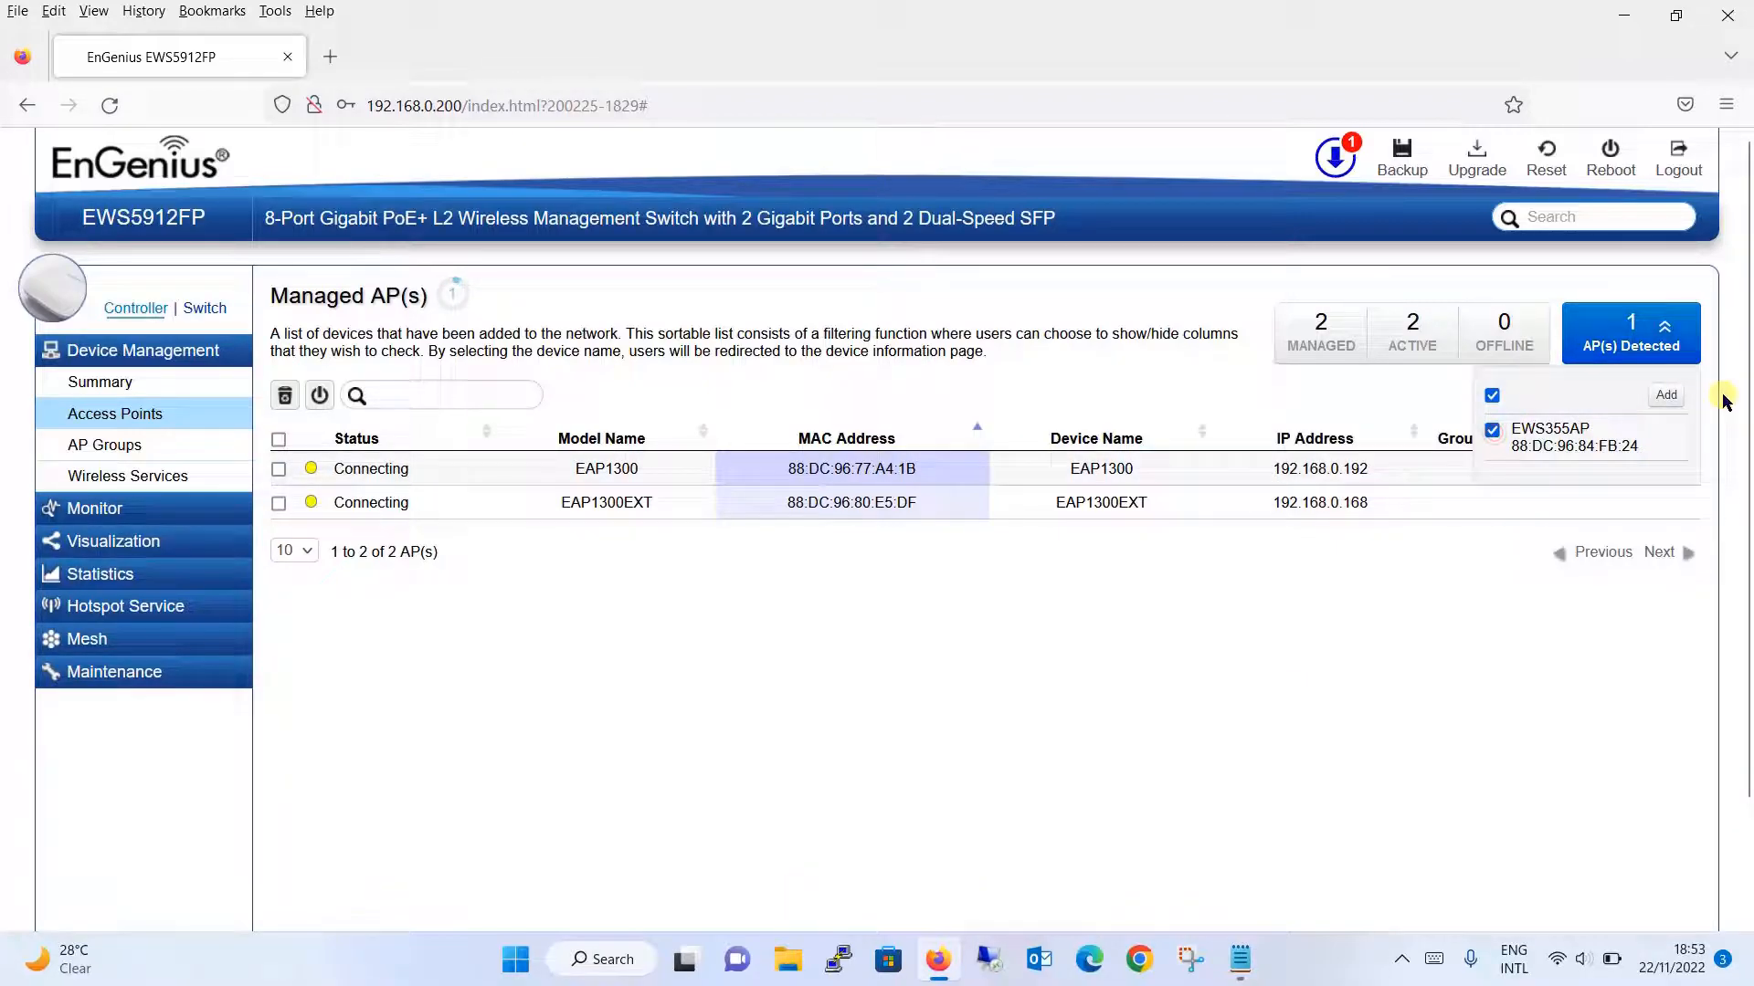
pyautogui.click(1667, 394)
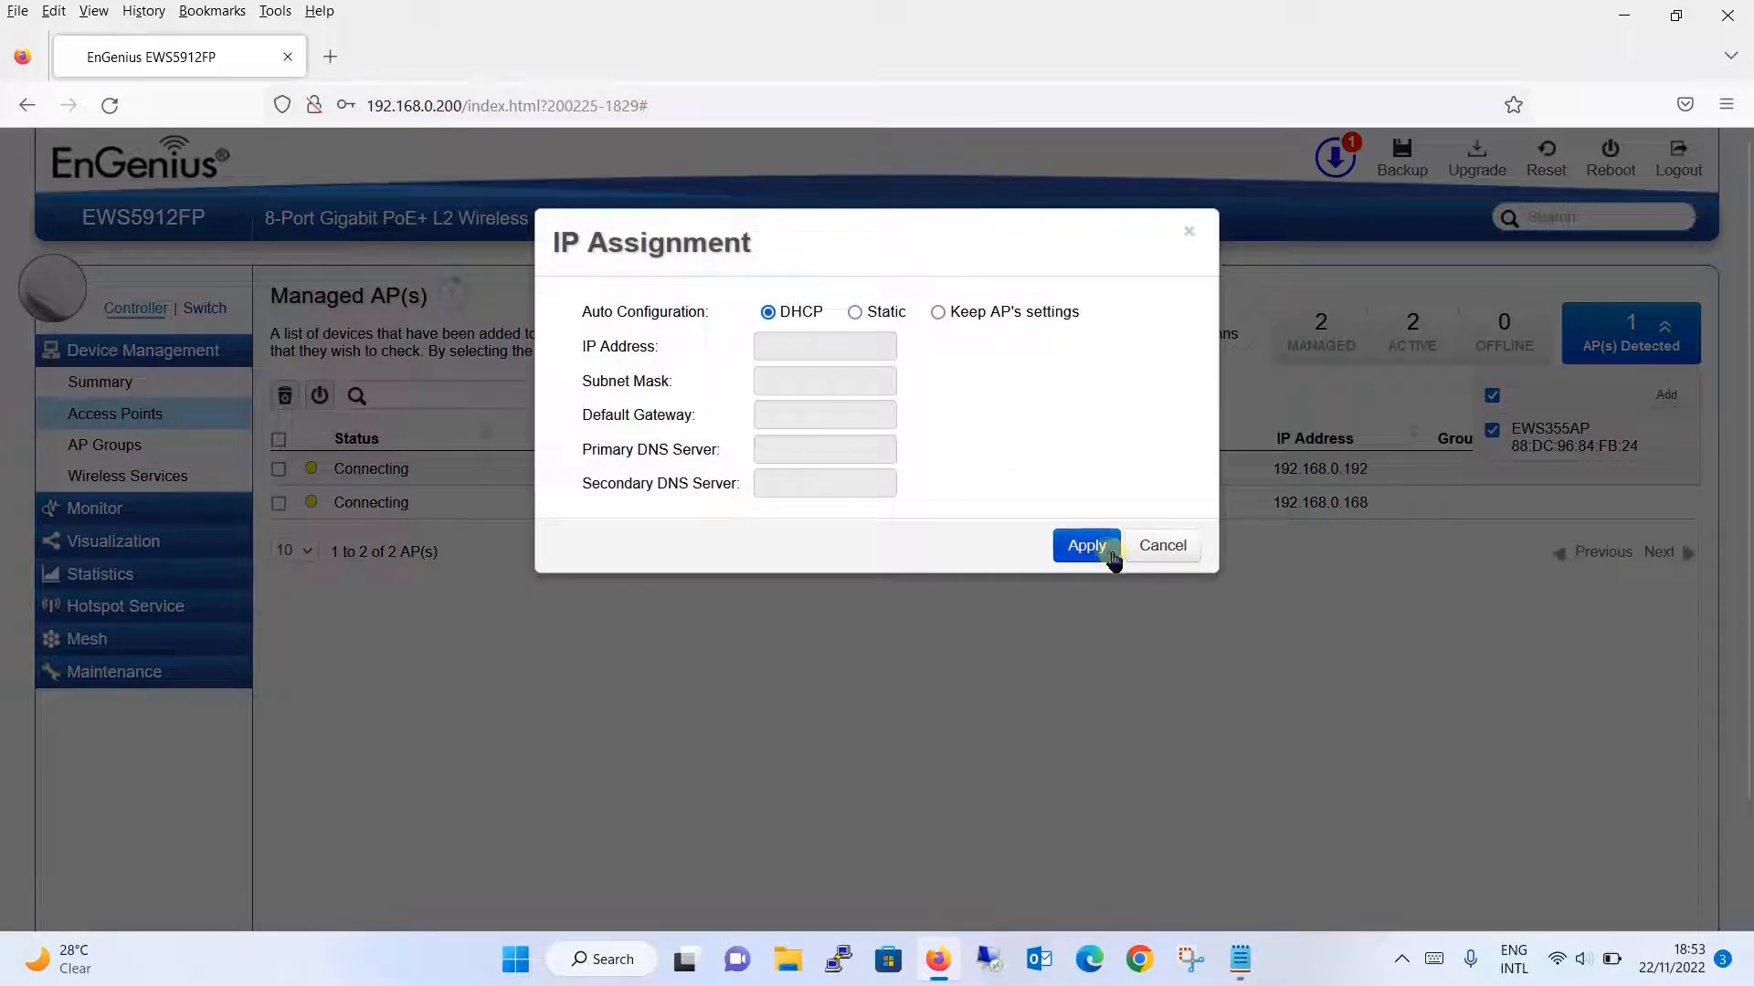
pyautogui.click(1103, 550)
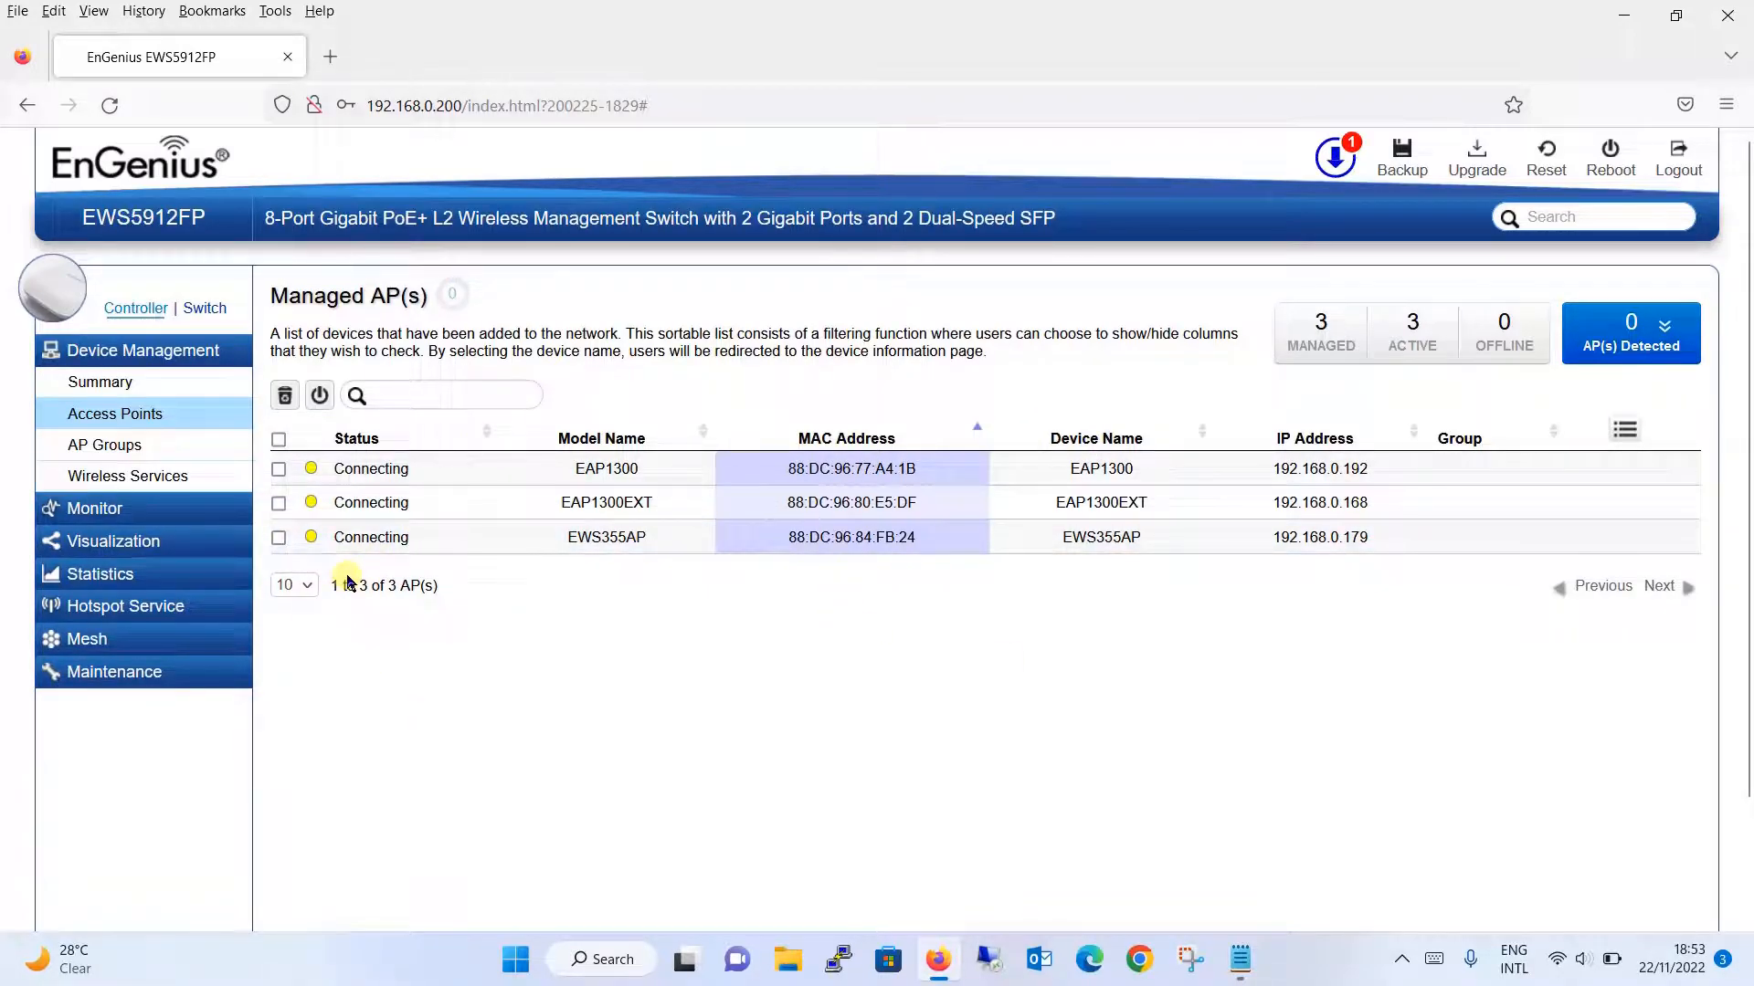
pyautogui.click(678, 650)
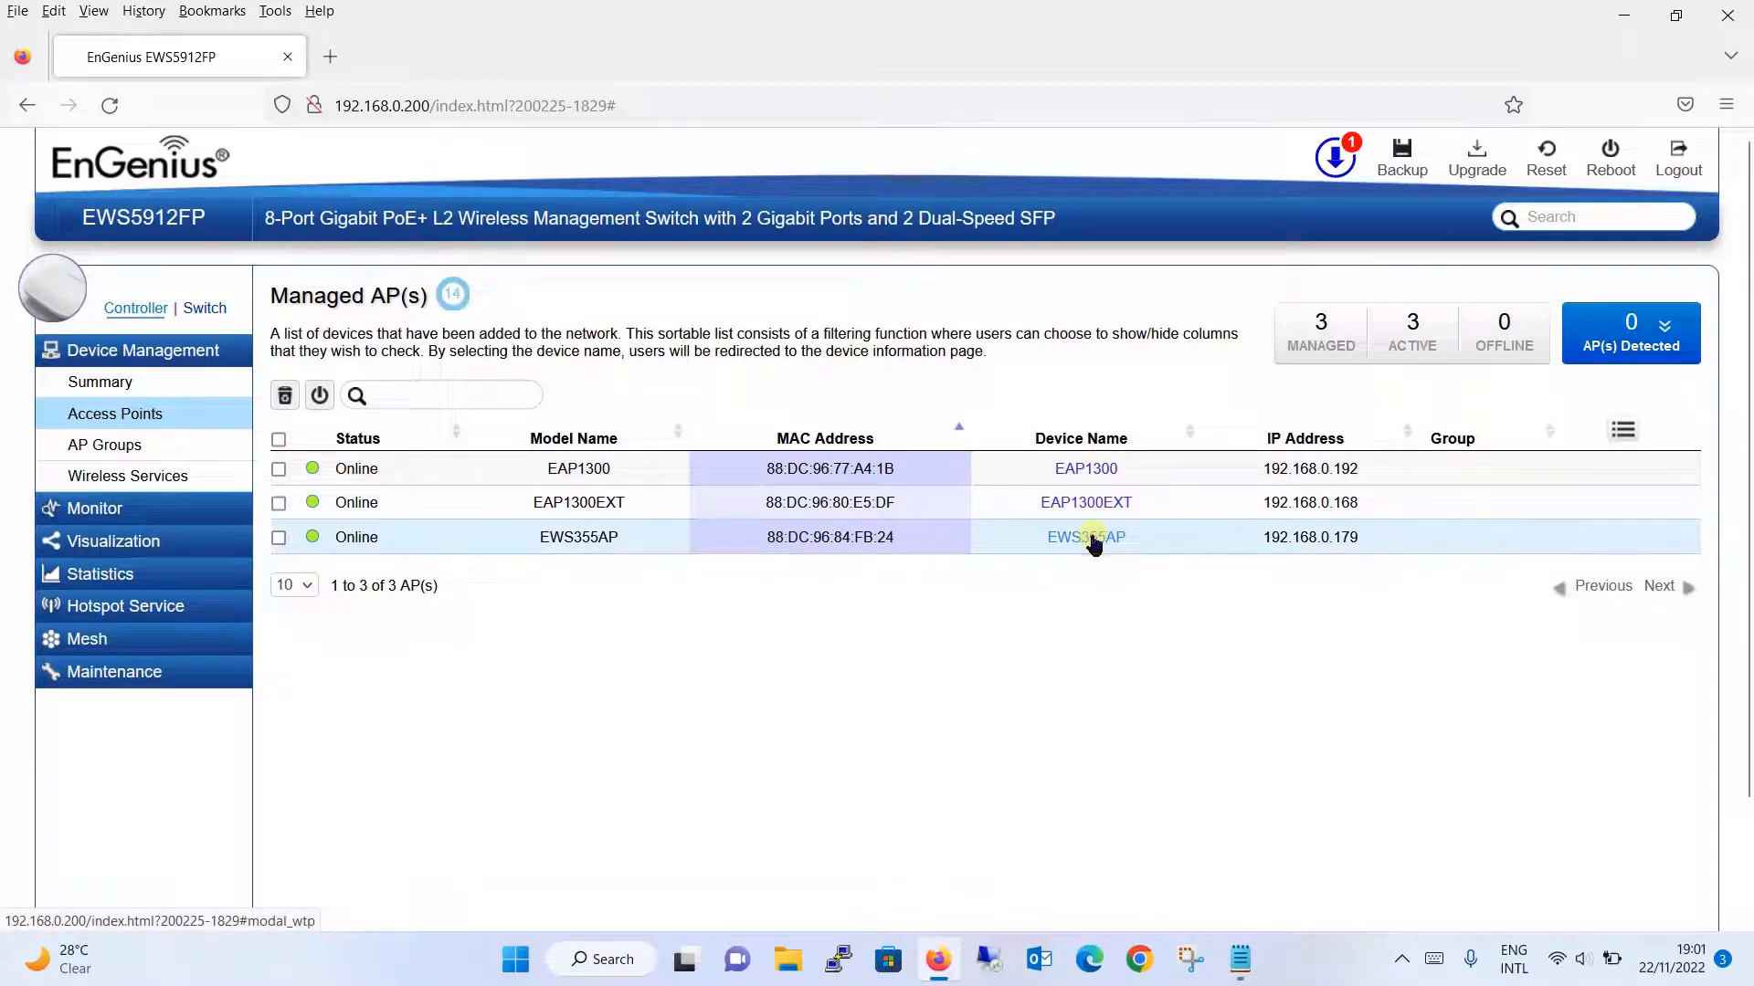
# - In EWS355AP's device configuration, change the Device Name to 'WAP-GF'
pyautogui.click(1083, 542)
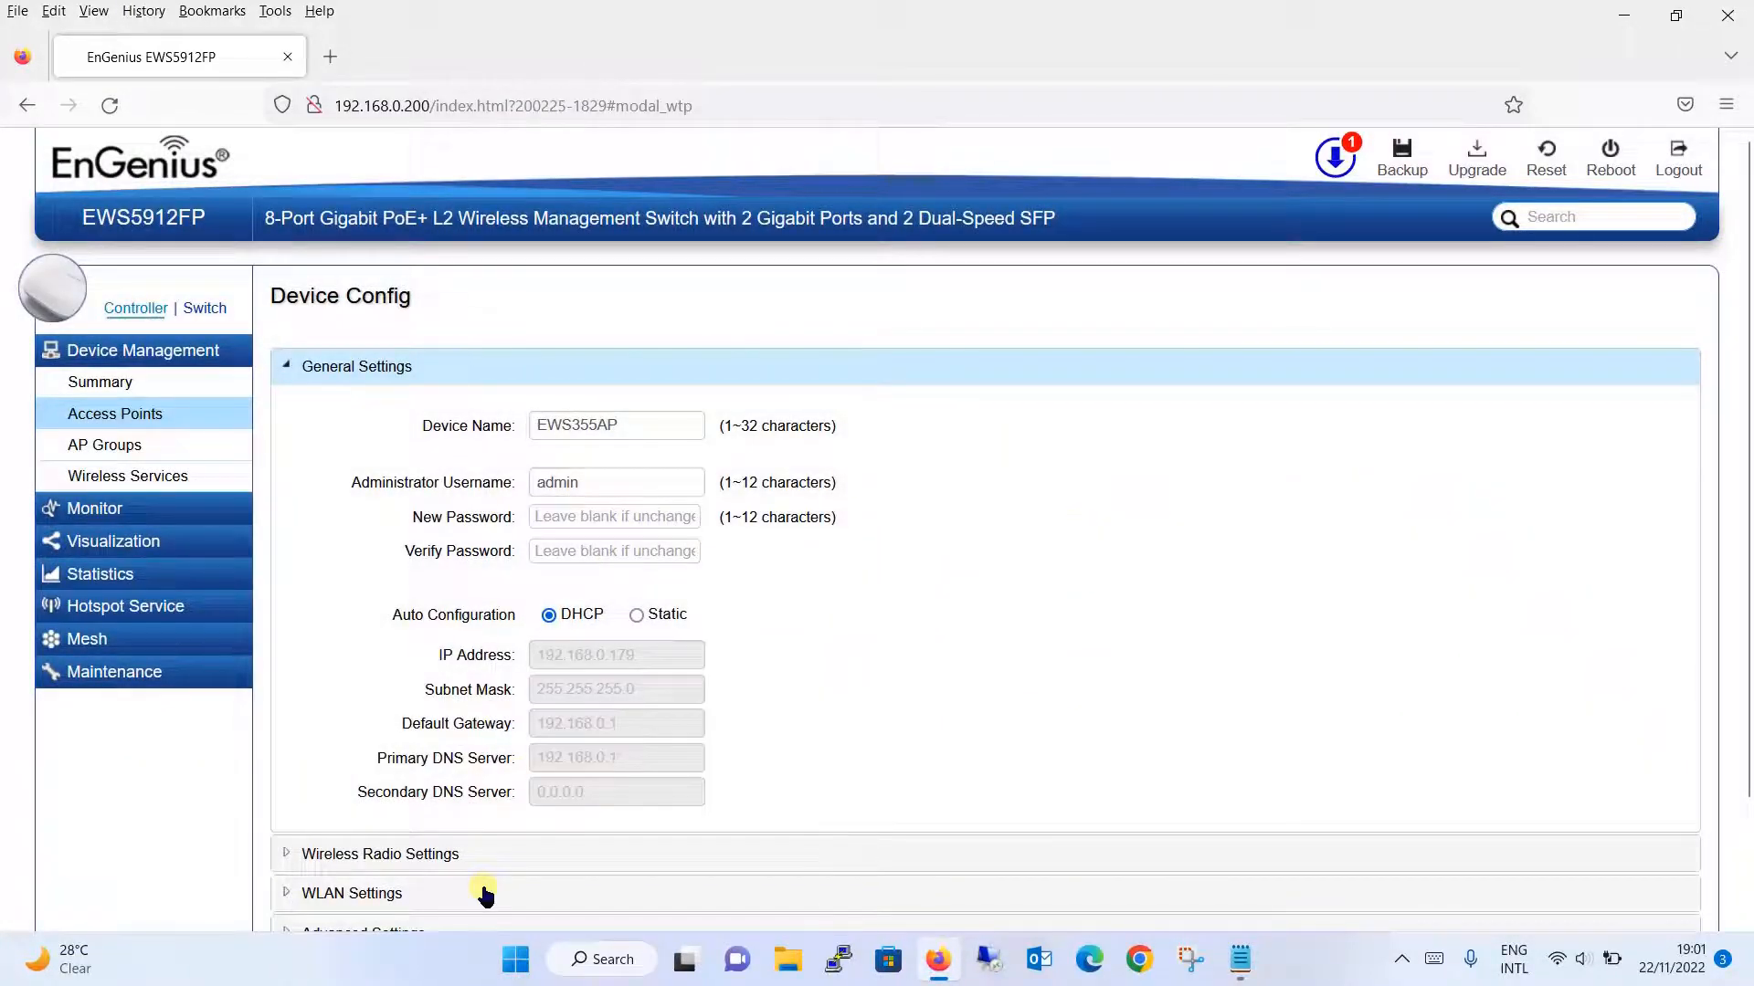
pyautogui.click(485, 896)
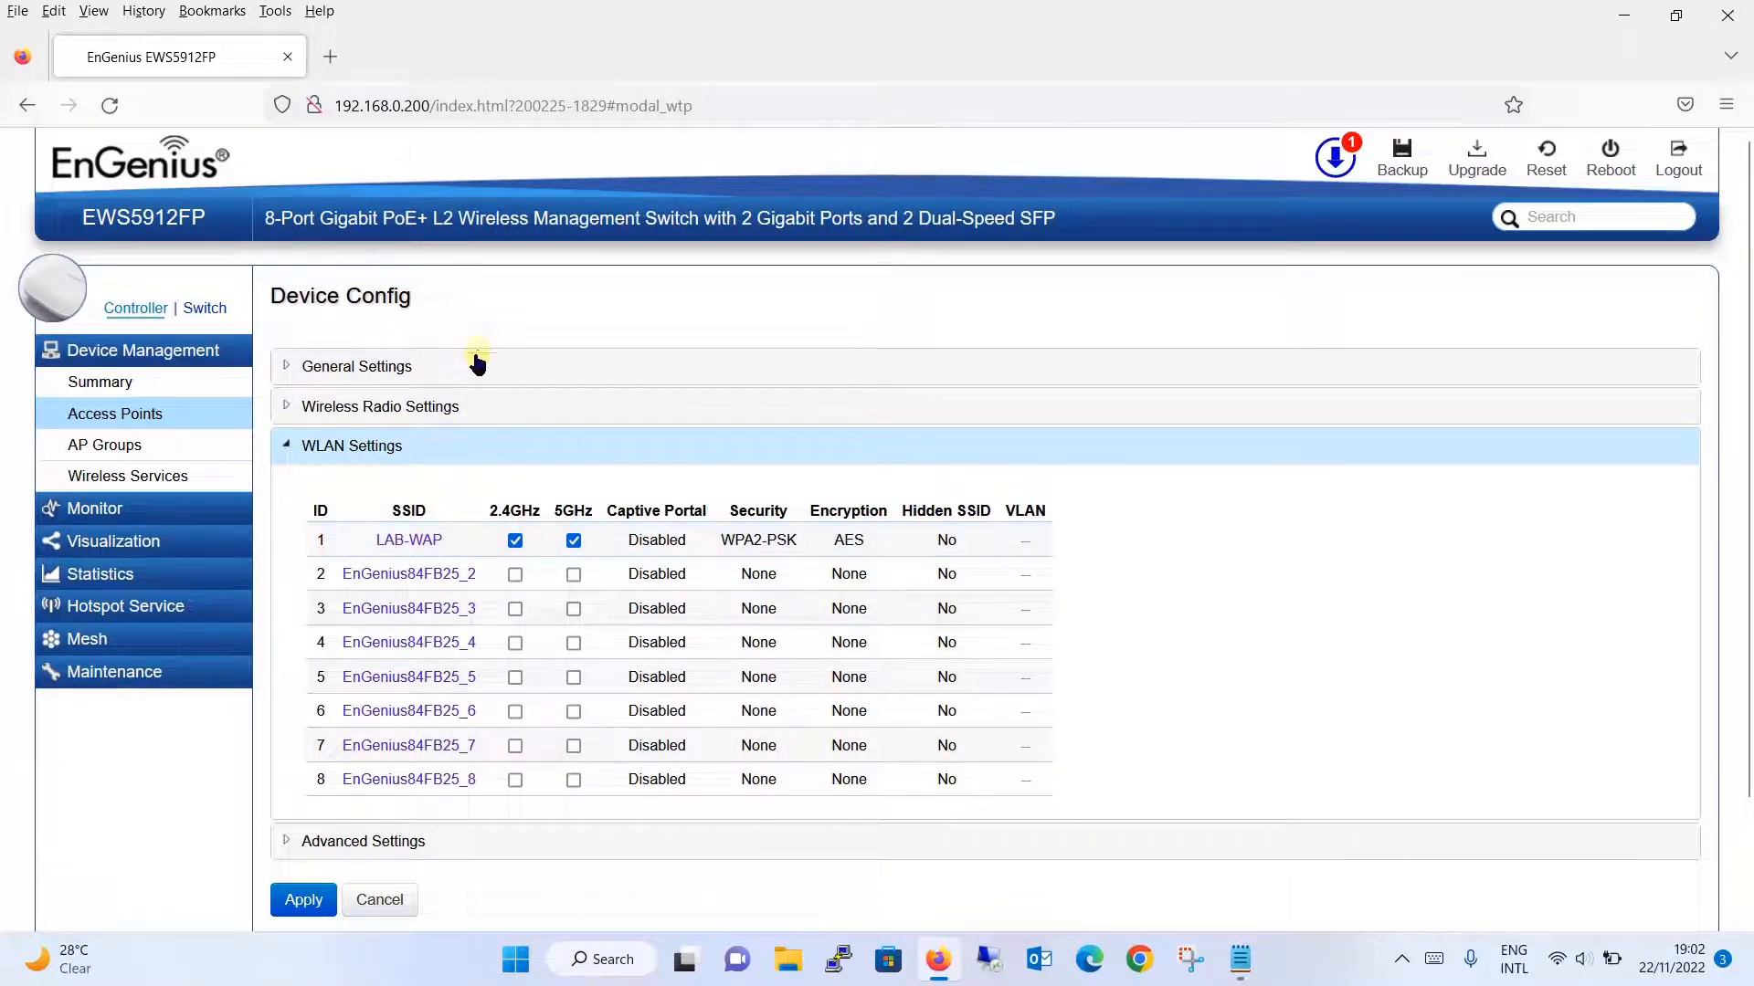
pyautogui.click(221, 410)
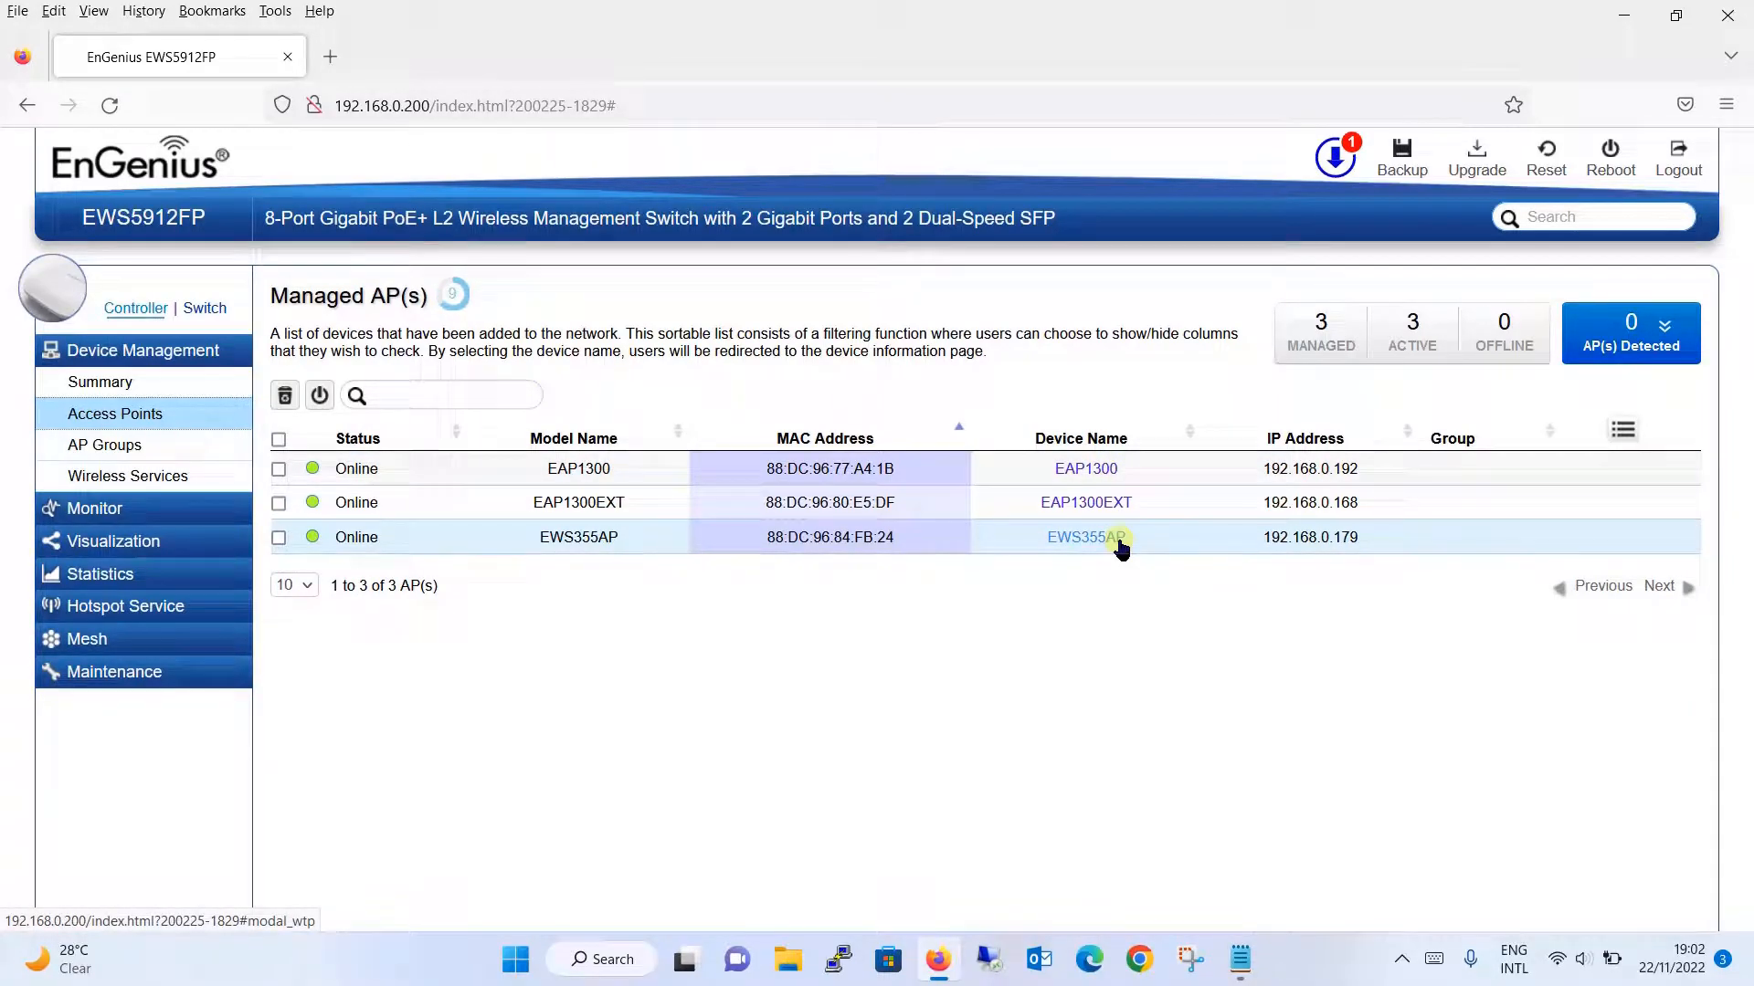
pyautogui.click(1121, 547)
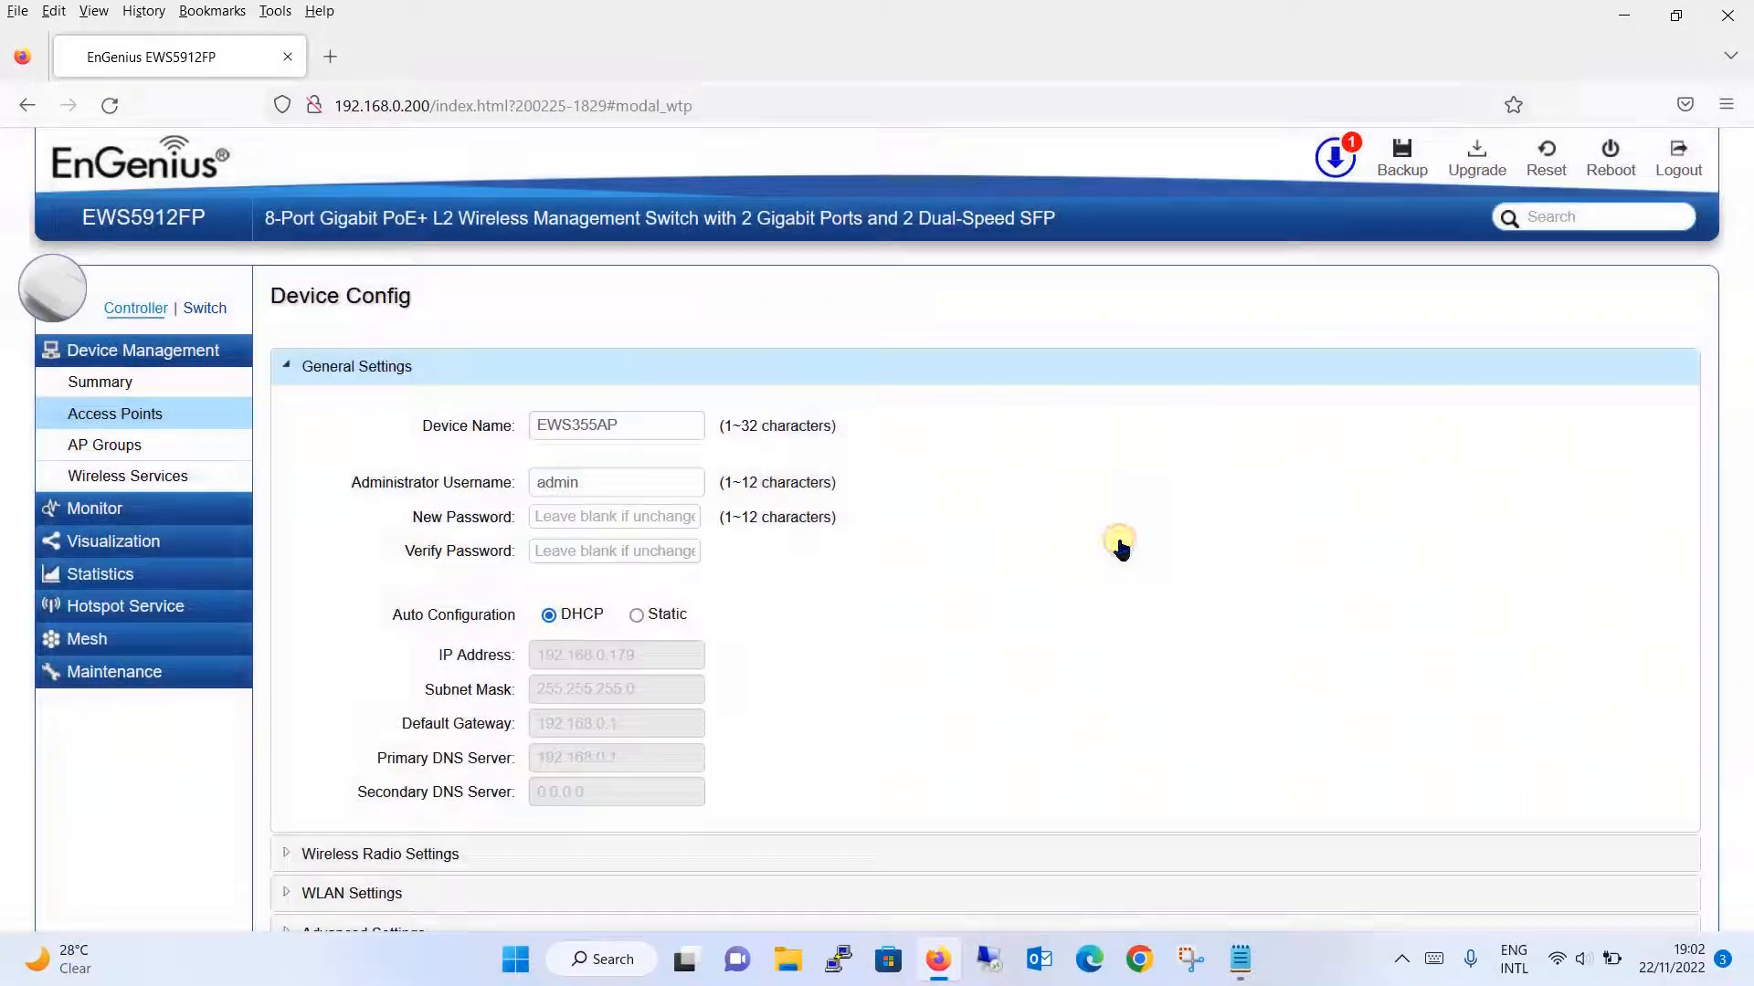
pyautogui.moveTo(665, 427); pyautogui.dragTo(440, 440)
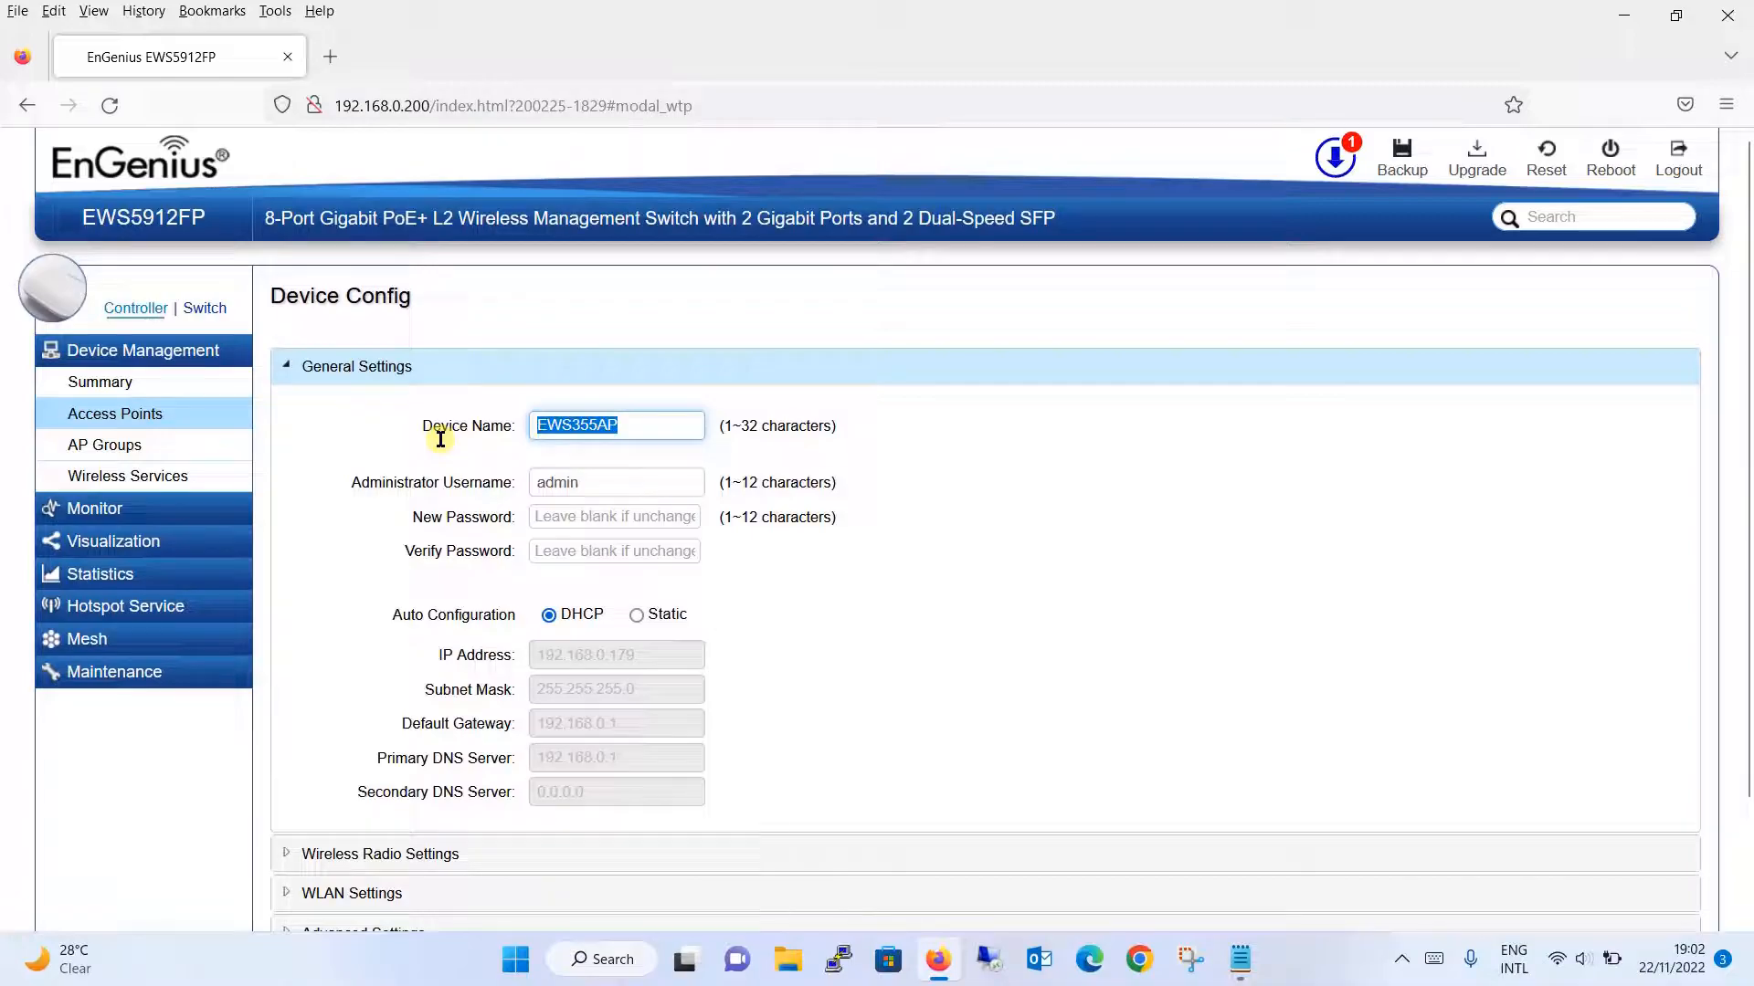
pyautogui.write('WAP')
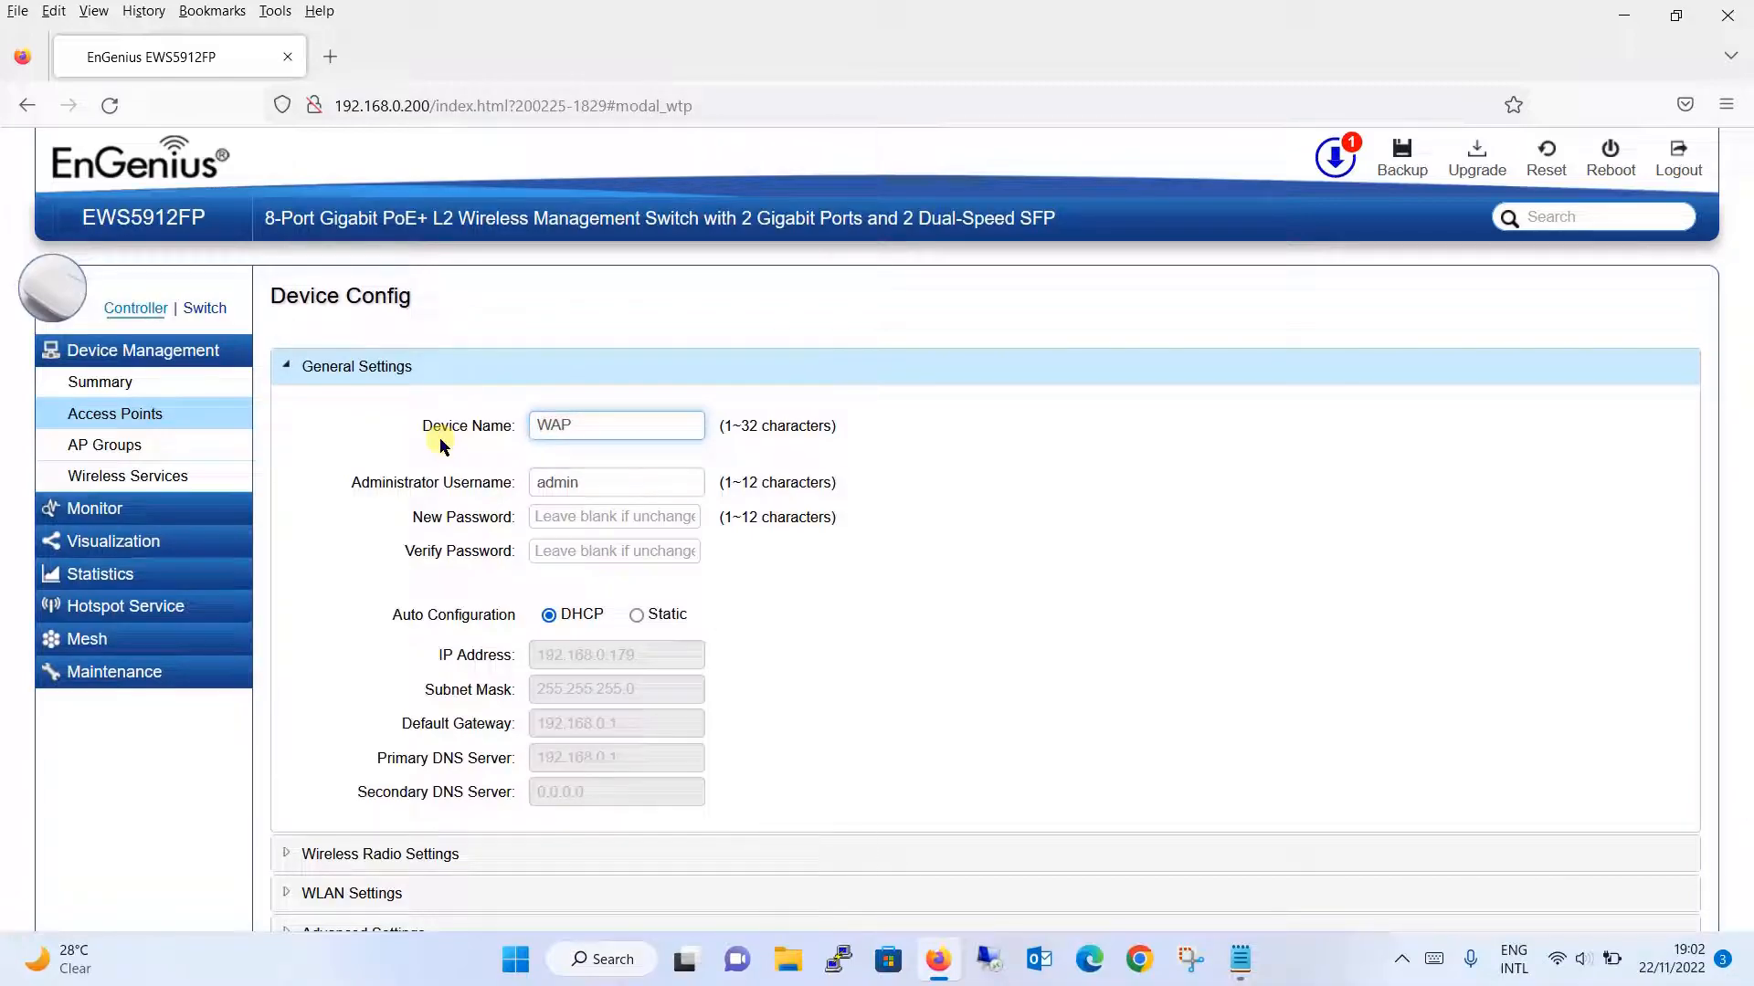
pyautogui.write('-GF')
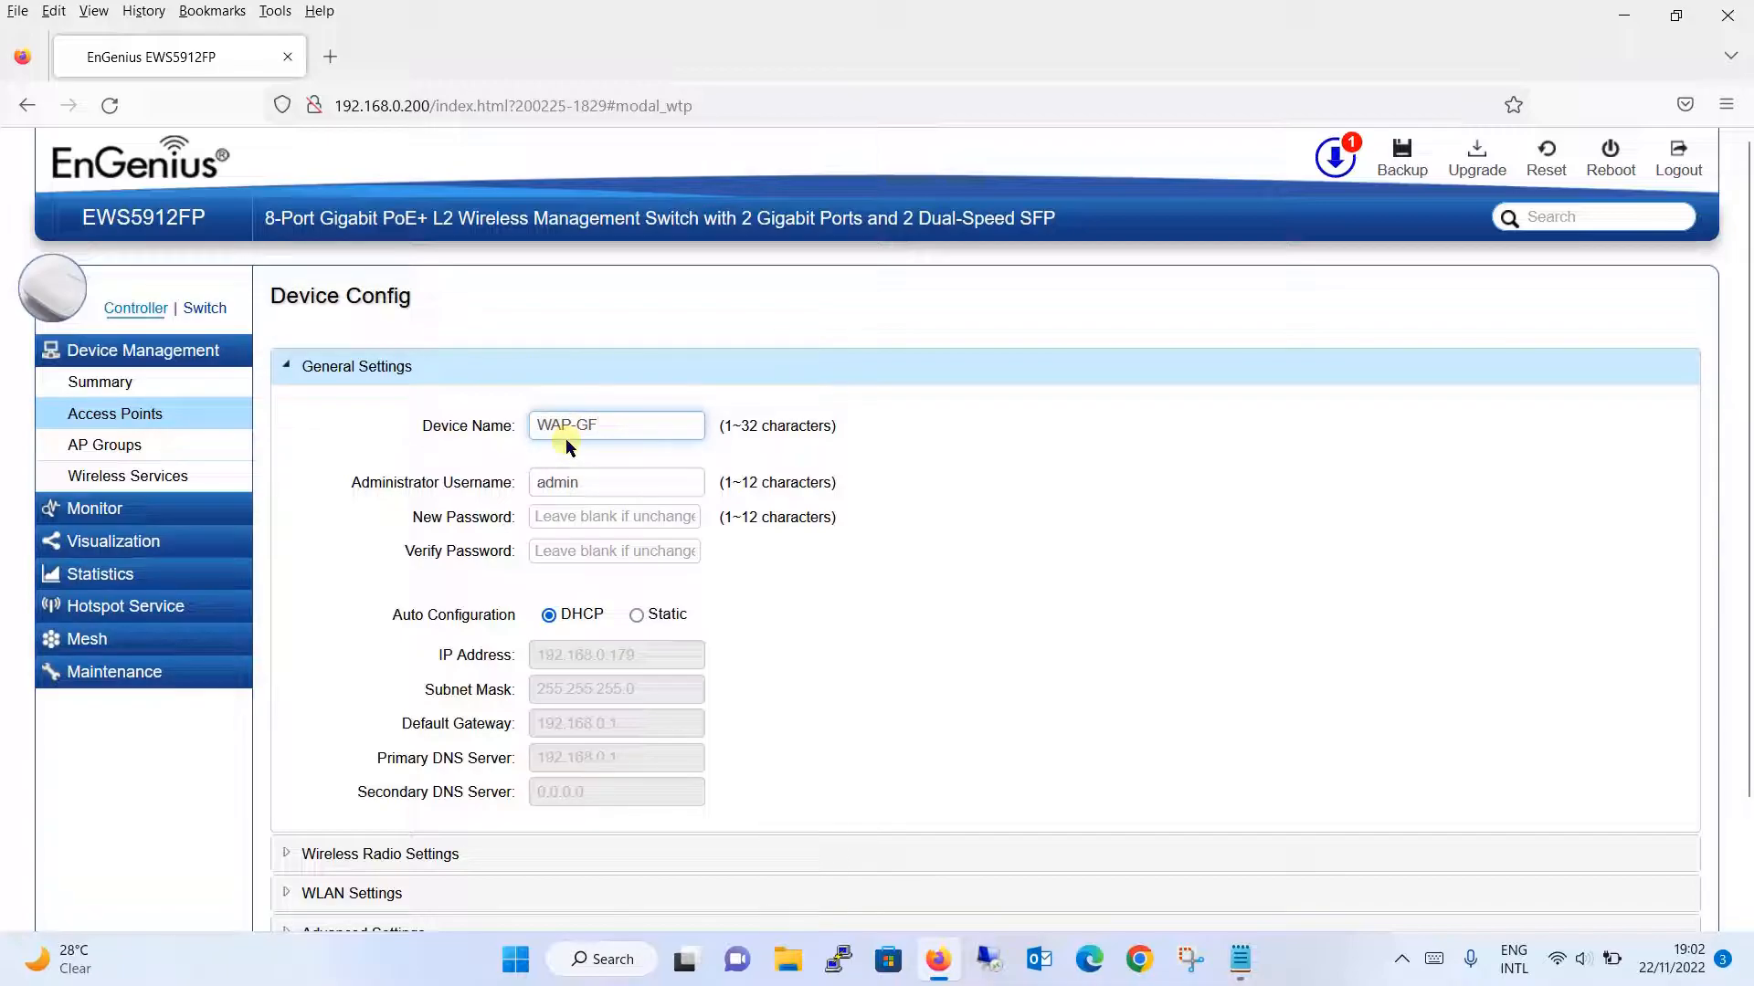
pyautogui.moveTo(1746, 413); pyautogui.dragTo(1747, 587)
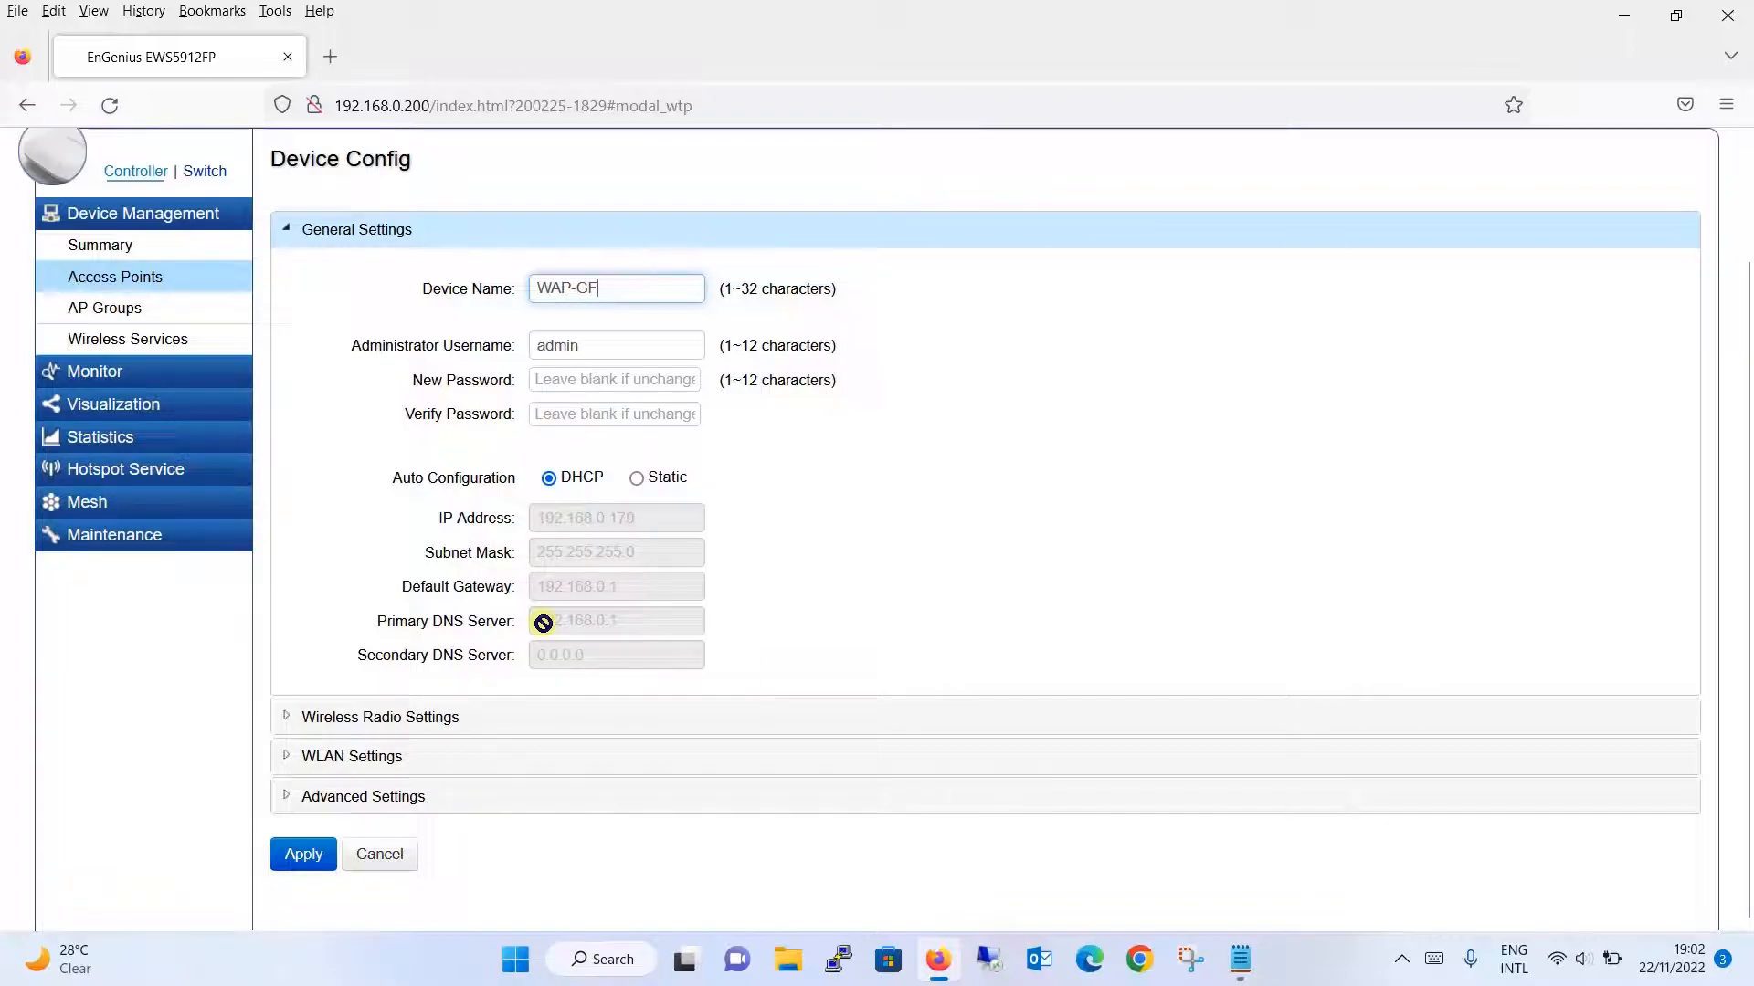
pyautogui.click(457, 718)
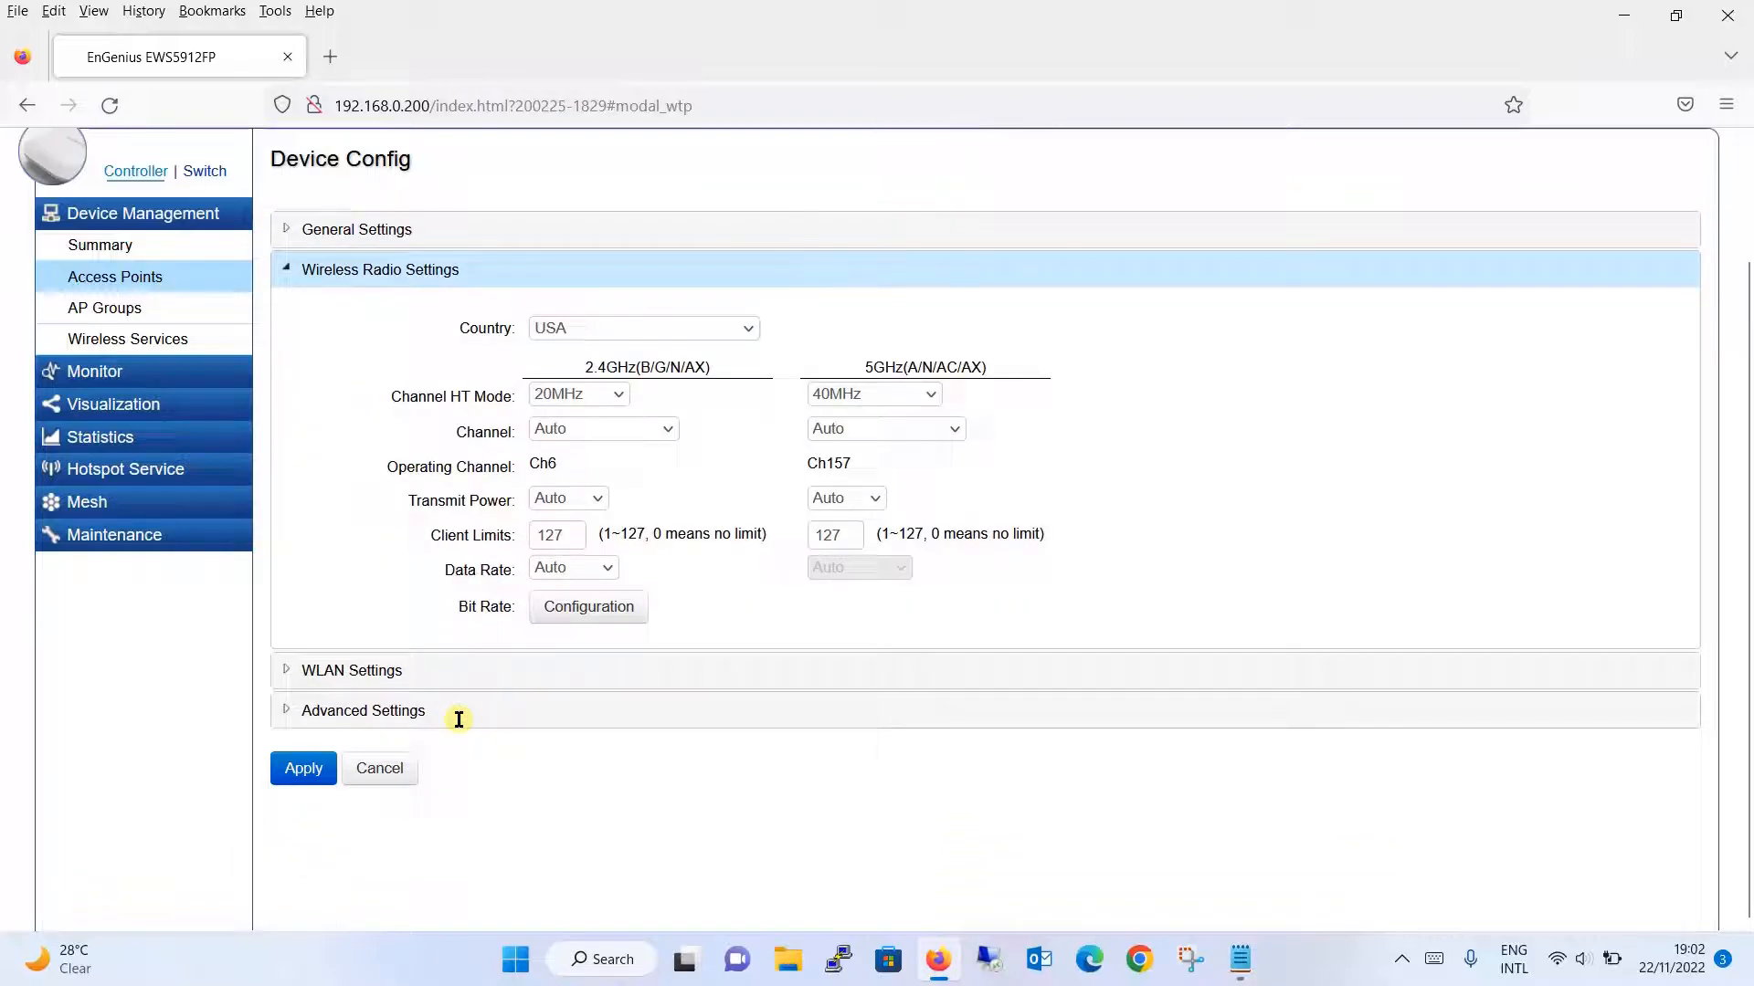
# - Check the radio Country dropdown, leave it at USA, and view SSID 1 LAB-WAP in WLAN Settings
pyautogui.click(700, 329)
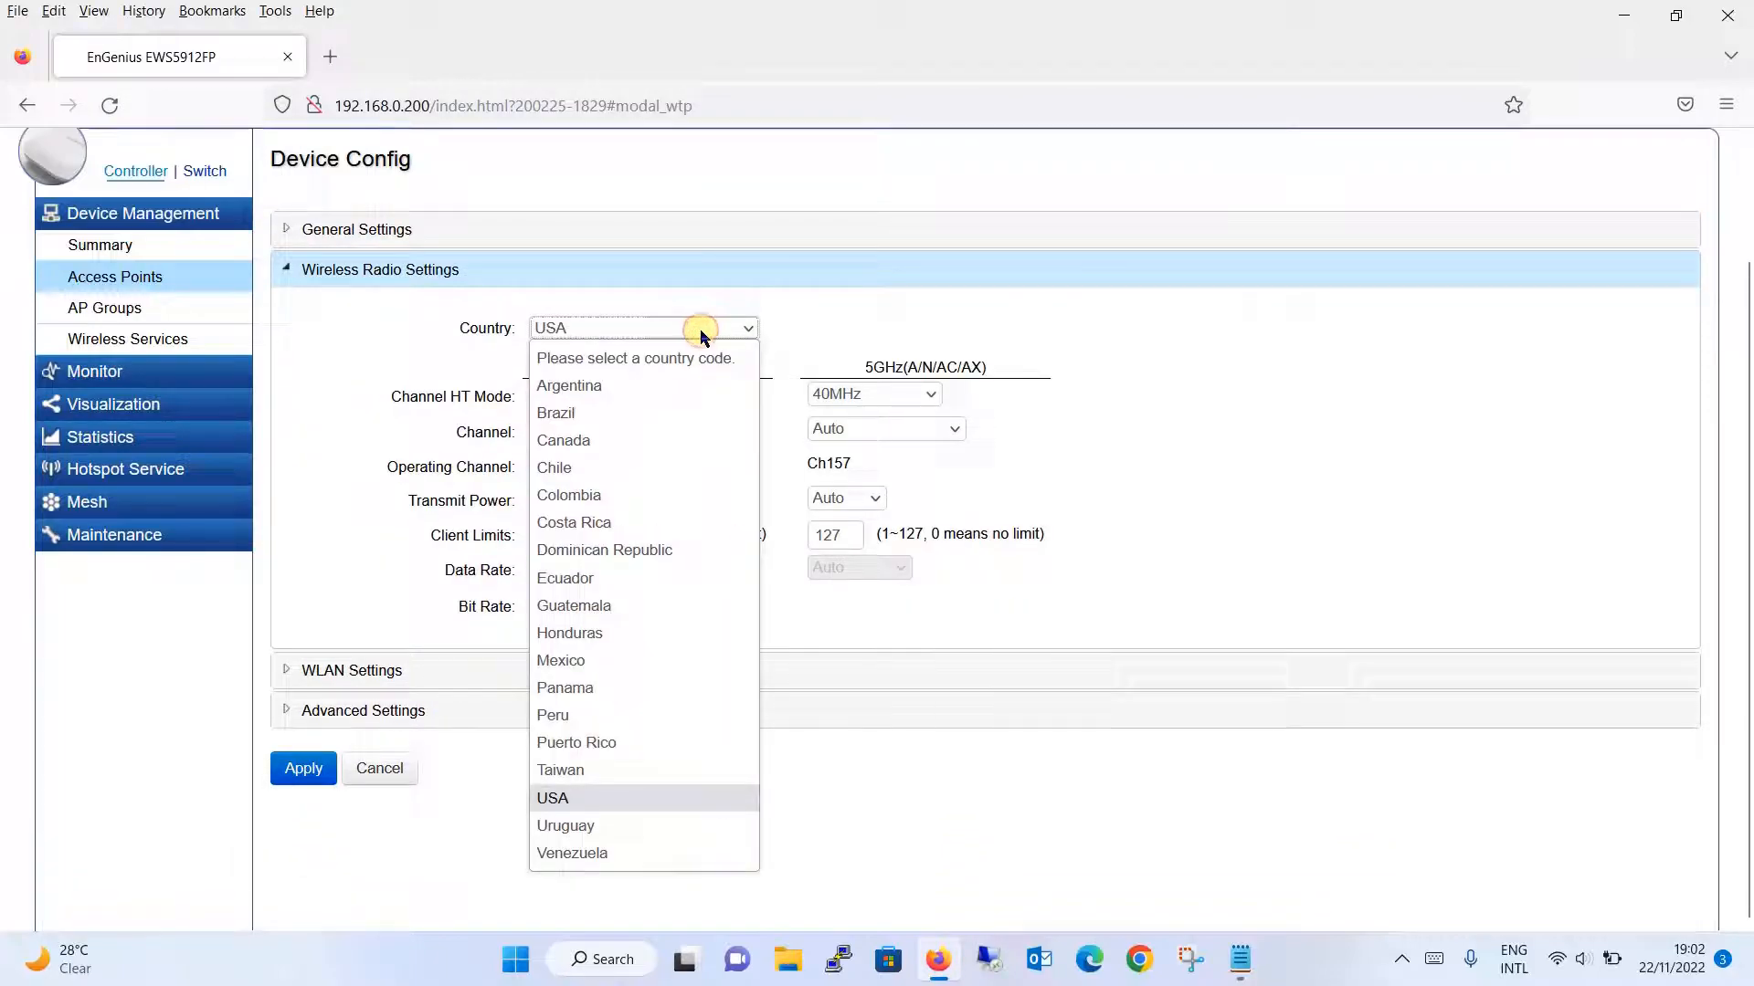
pyautogui.press('Down')
pyautogui.press('Up')
pyautogui.press('Down')
pyautogui.press('Up')
pyautogui.press('Down')
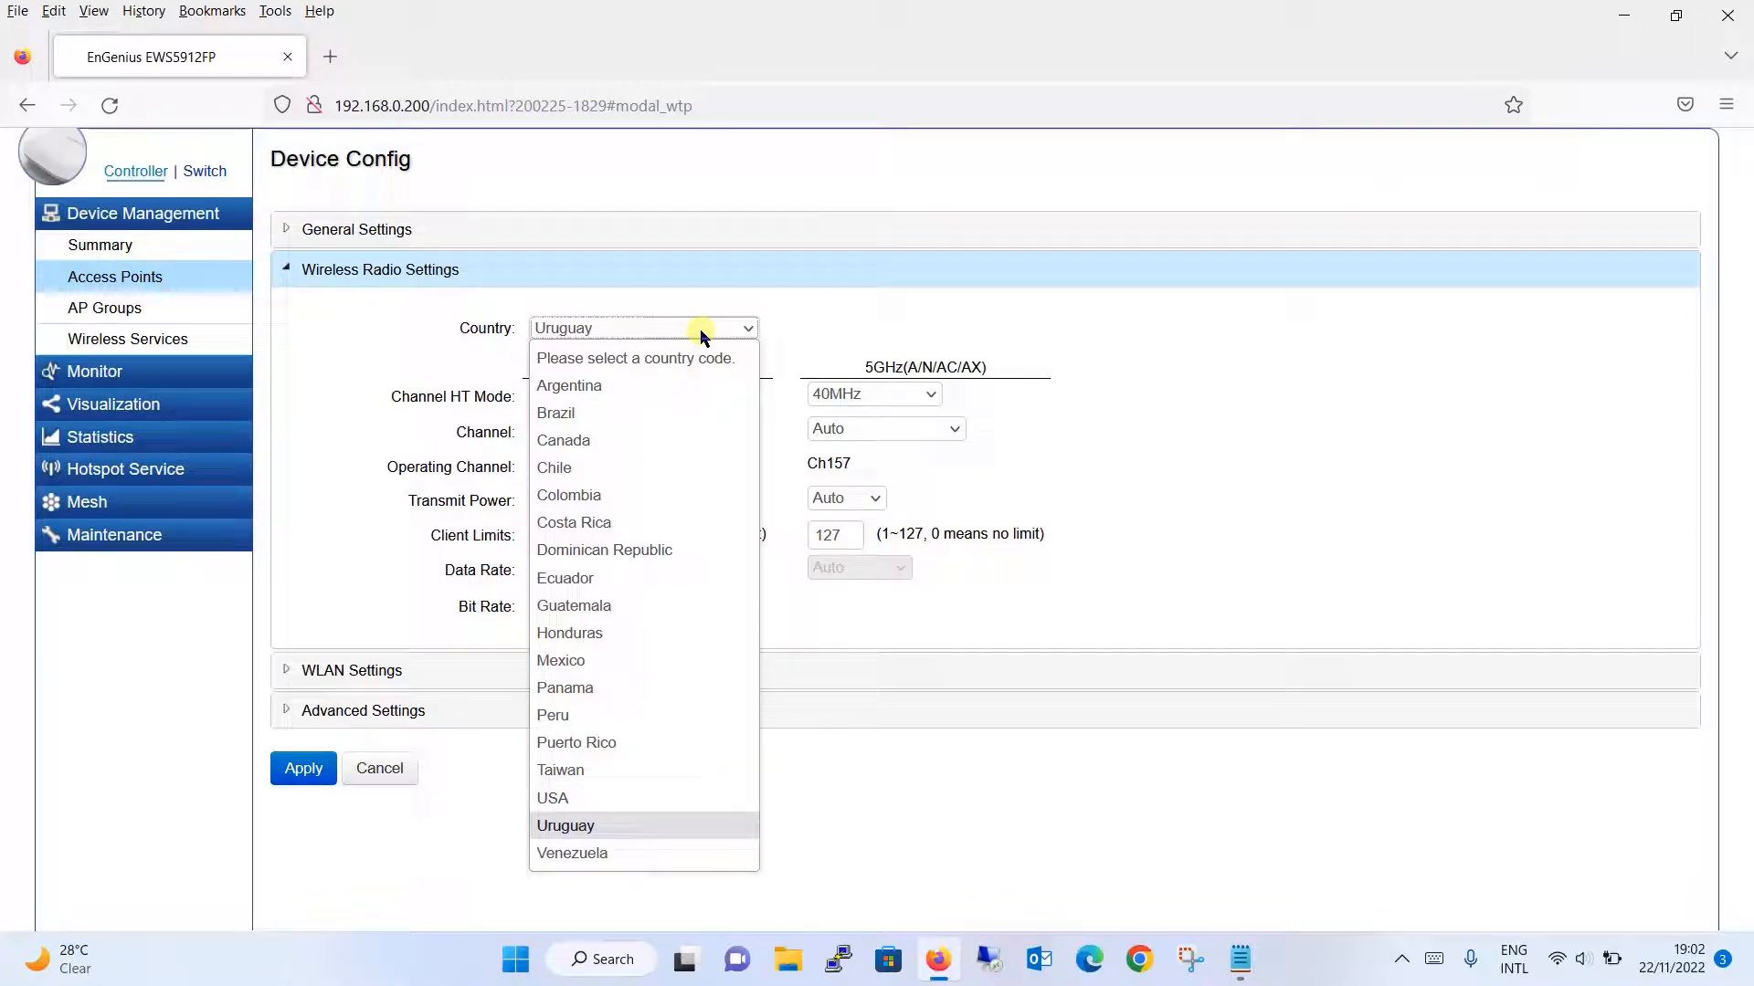
pyautogui.click(1285, 437)
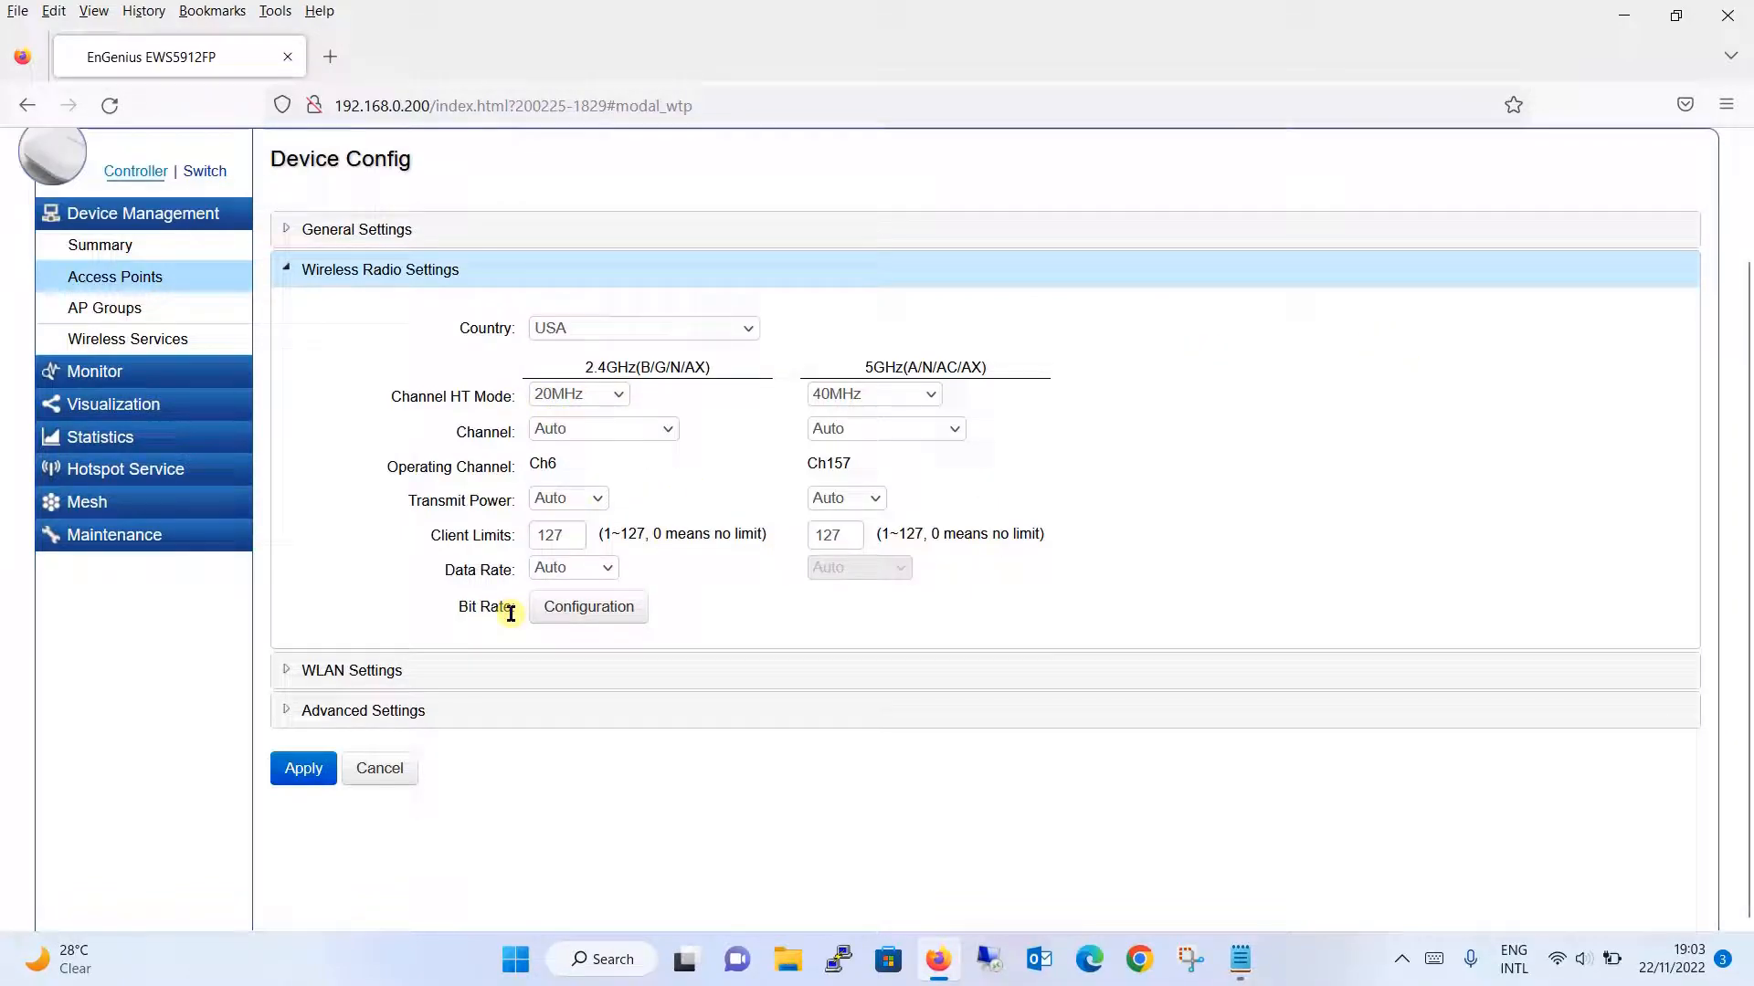
pyautogui.click(479, 683)
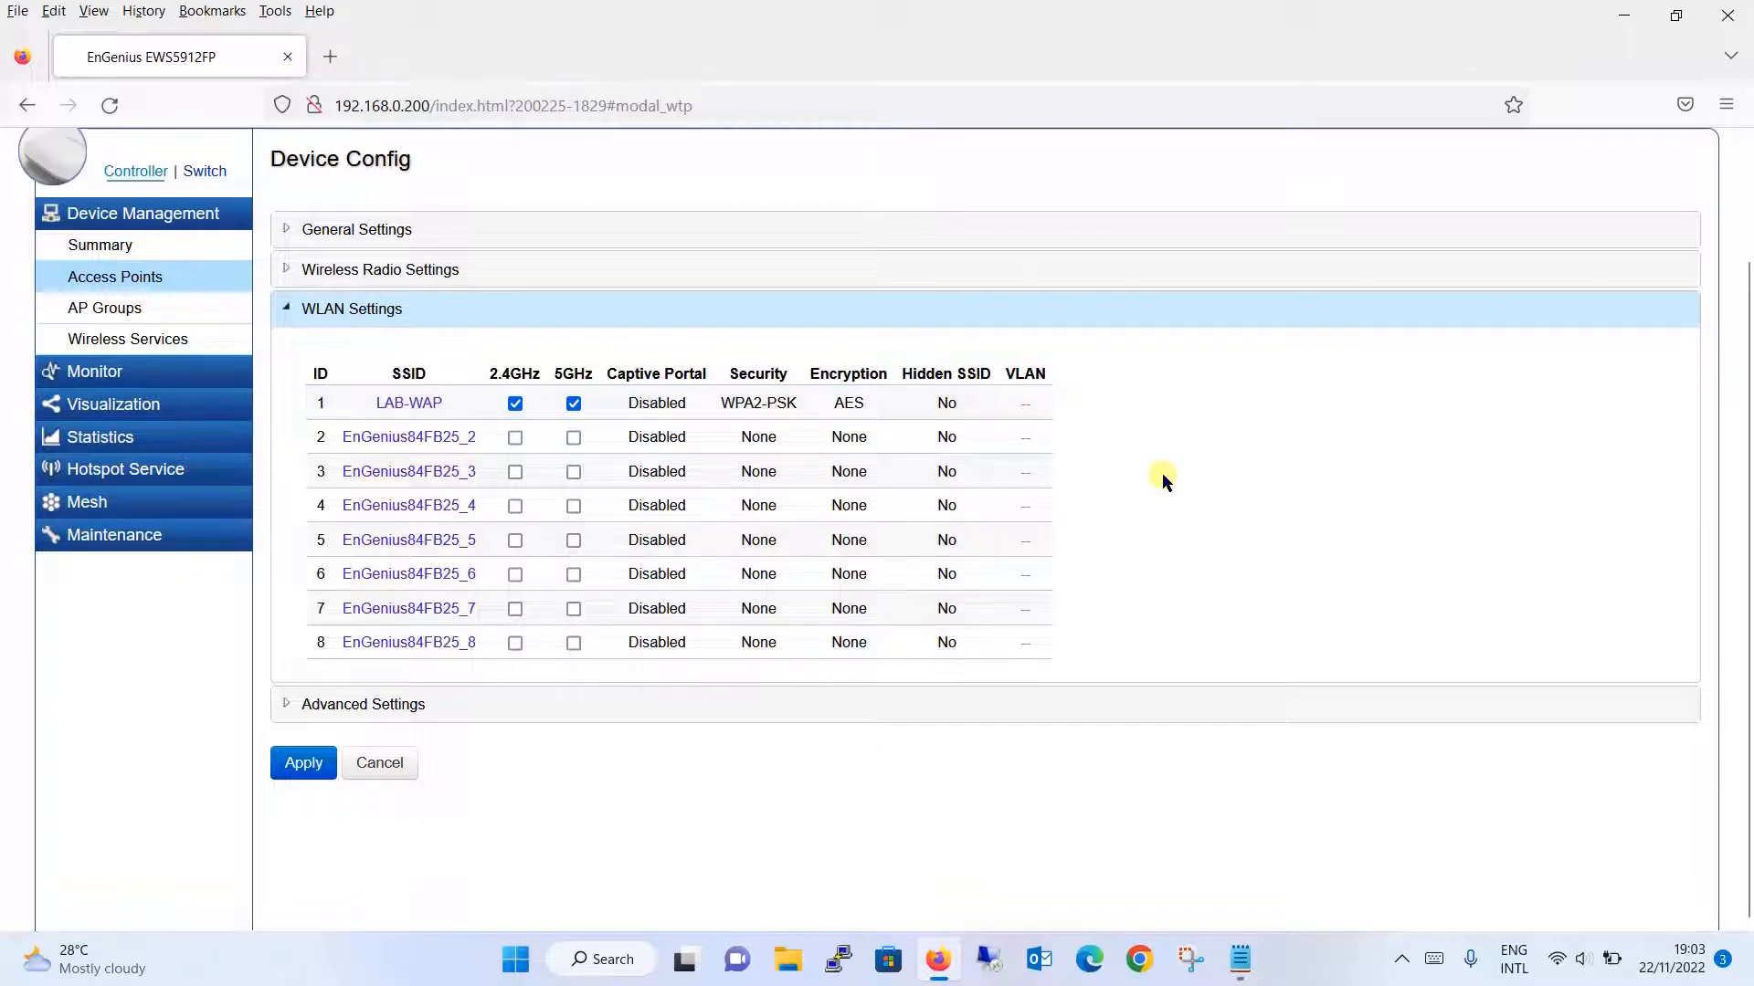
# - Rename SSID LAB-WAP to 'Noor Networks', verify WPA2-PSK/AES security, and save it
pyautogui.click(411, 403)
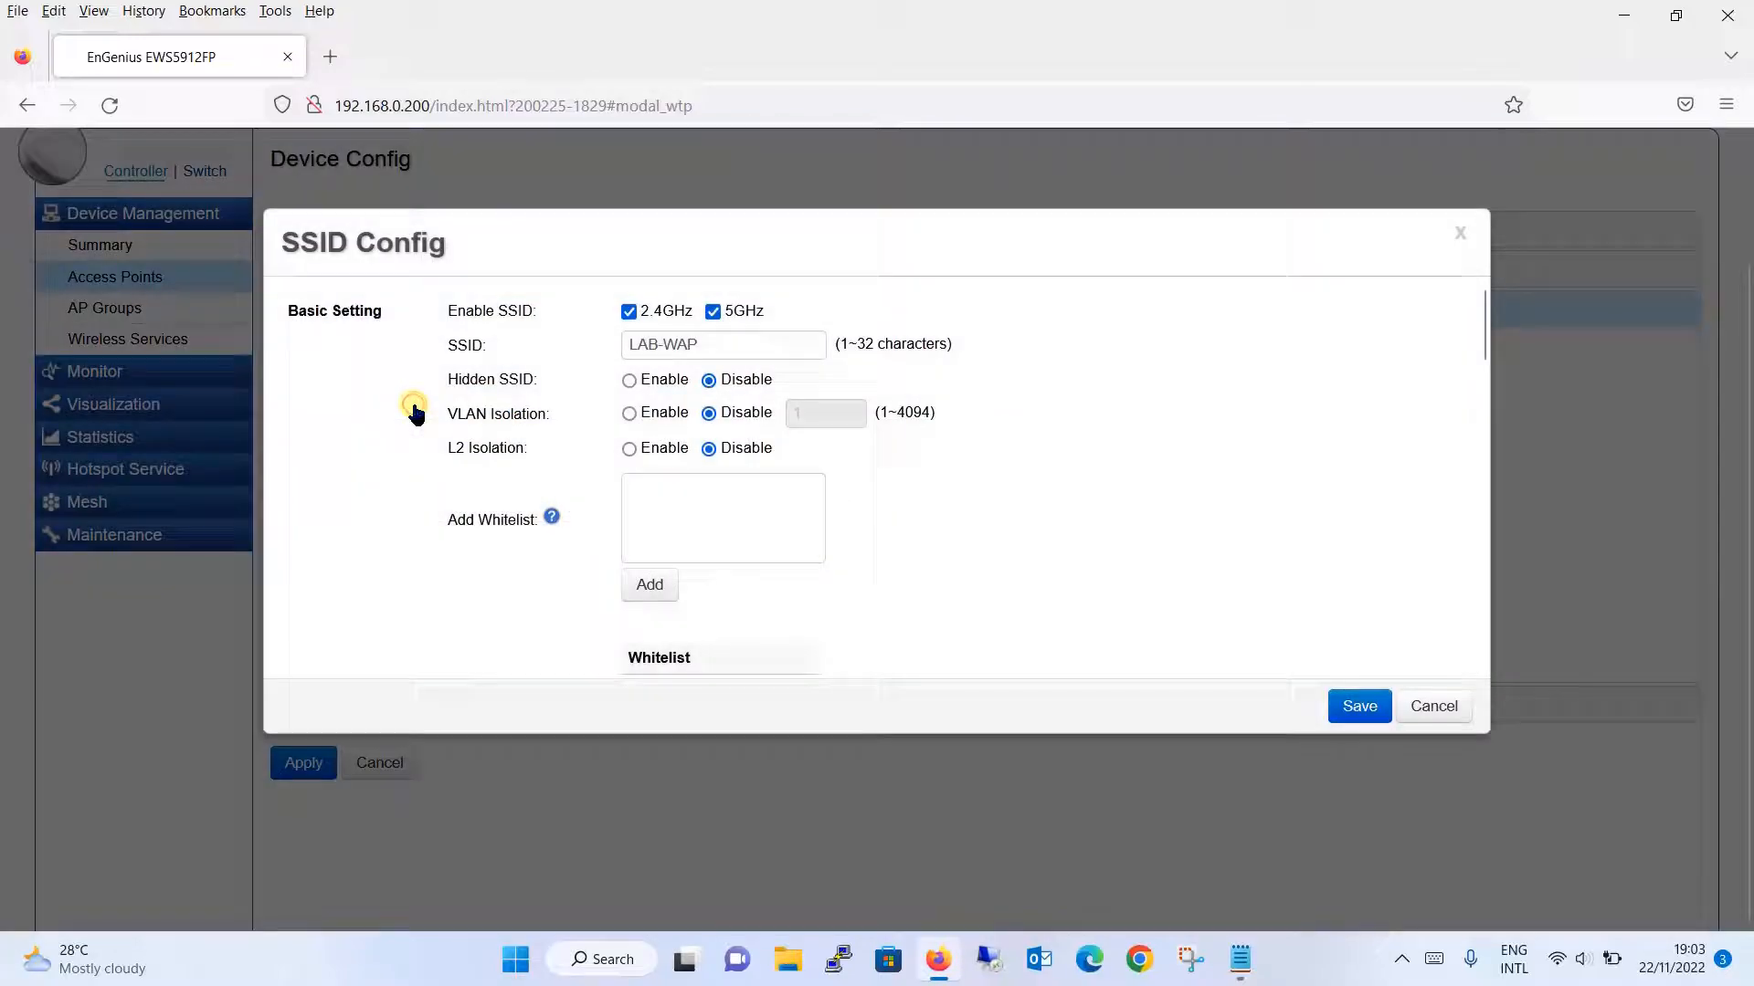
pyautogui.tripleClick(781, 345)
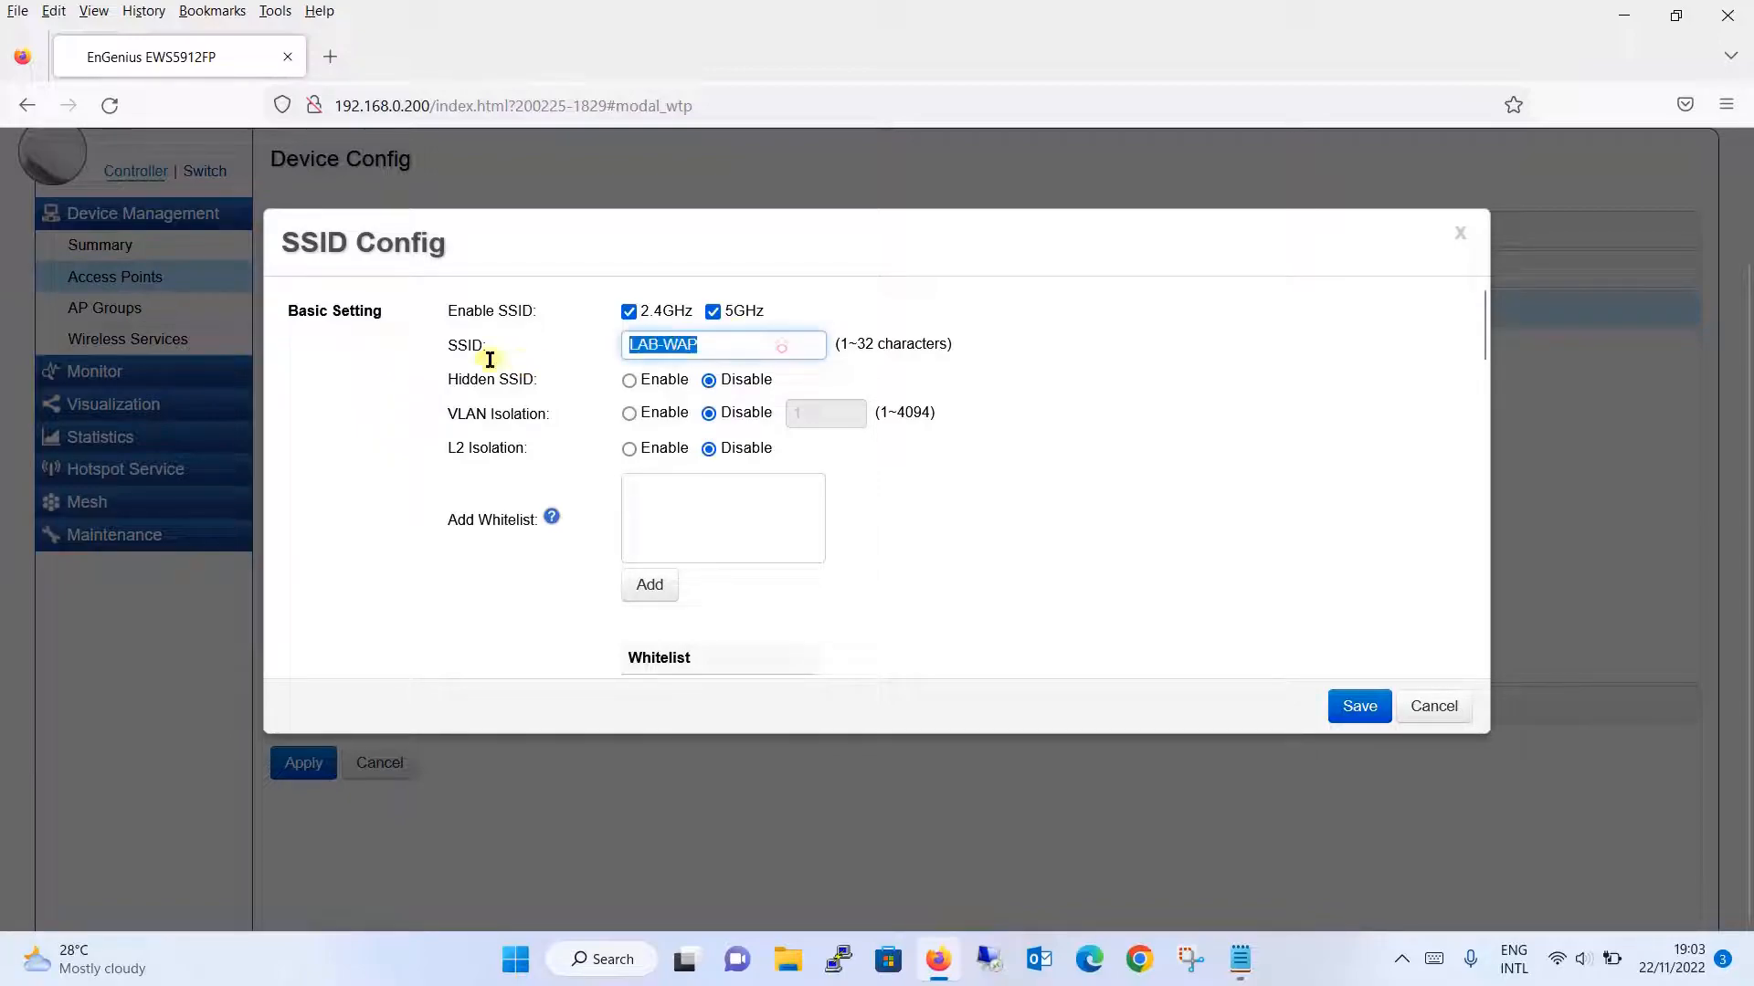
pyautogui.write('Noor')
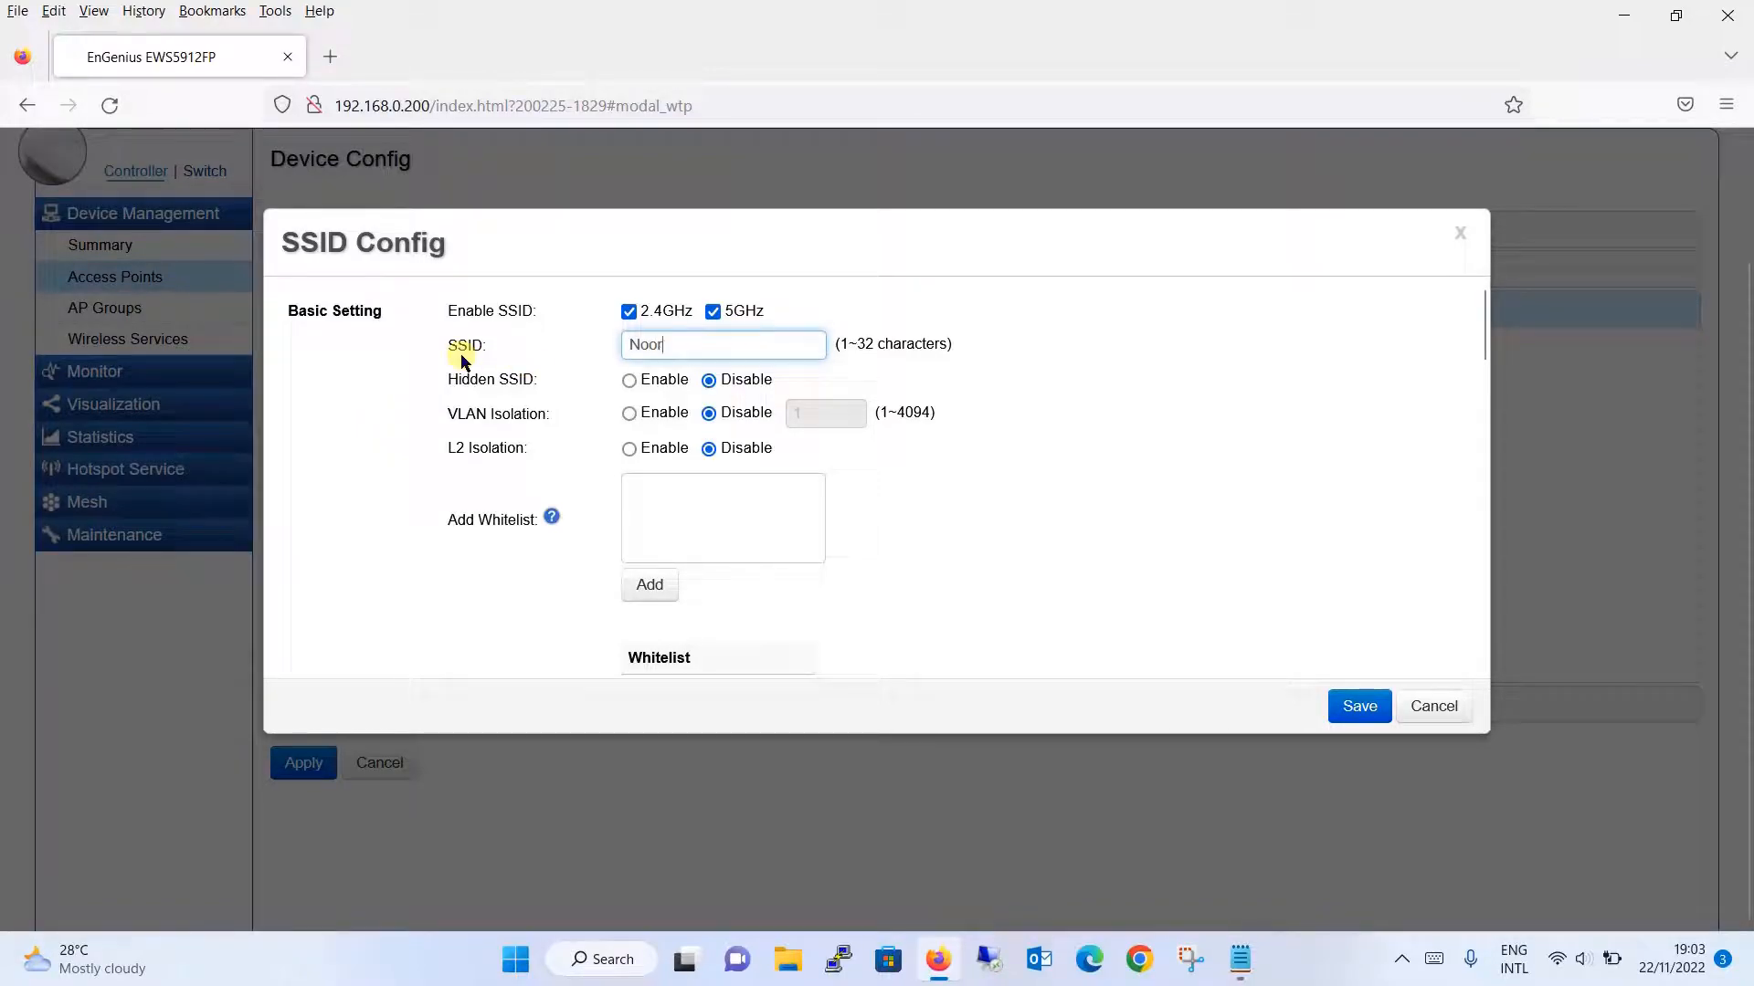
pyautogui.write(' Networks')
pyautogui.moveTo(1479, 305); pyautogui.dragTo(1481, 432)
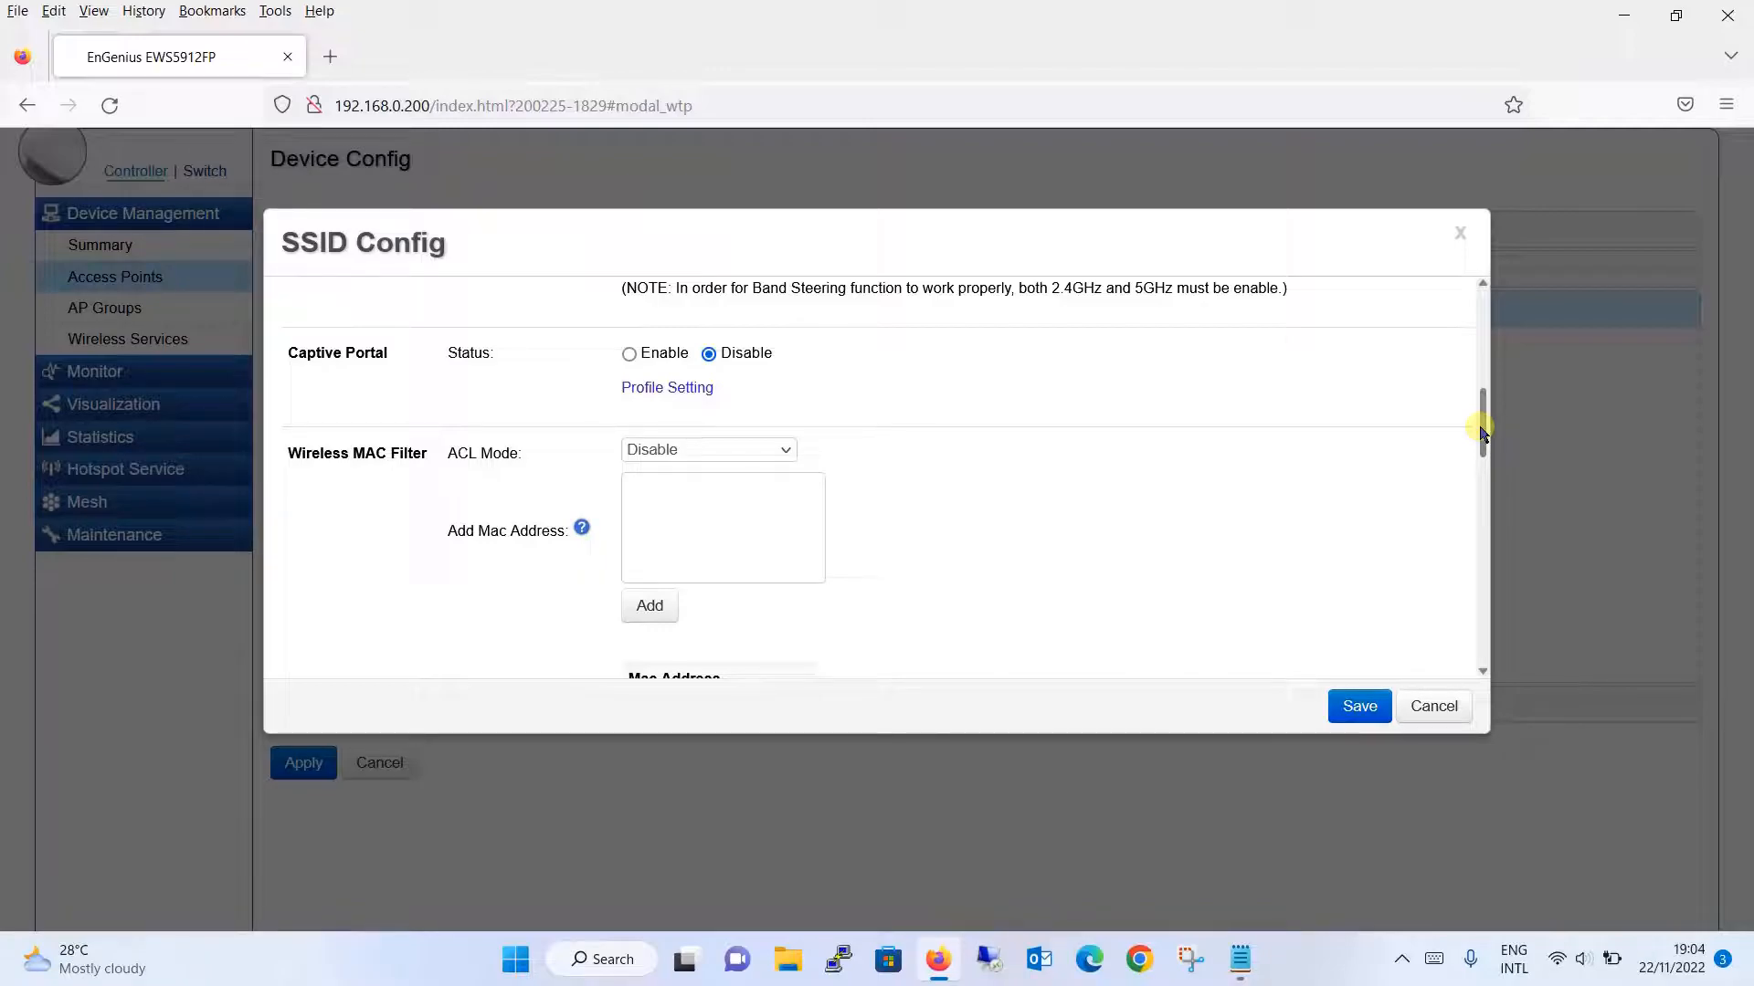
pyautogui.moveTo(1482, 433); pyautogui.dragTo(1466, 577)
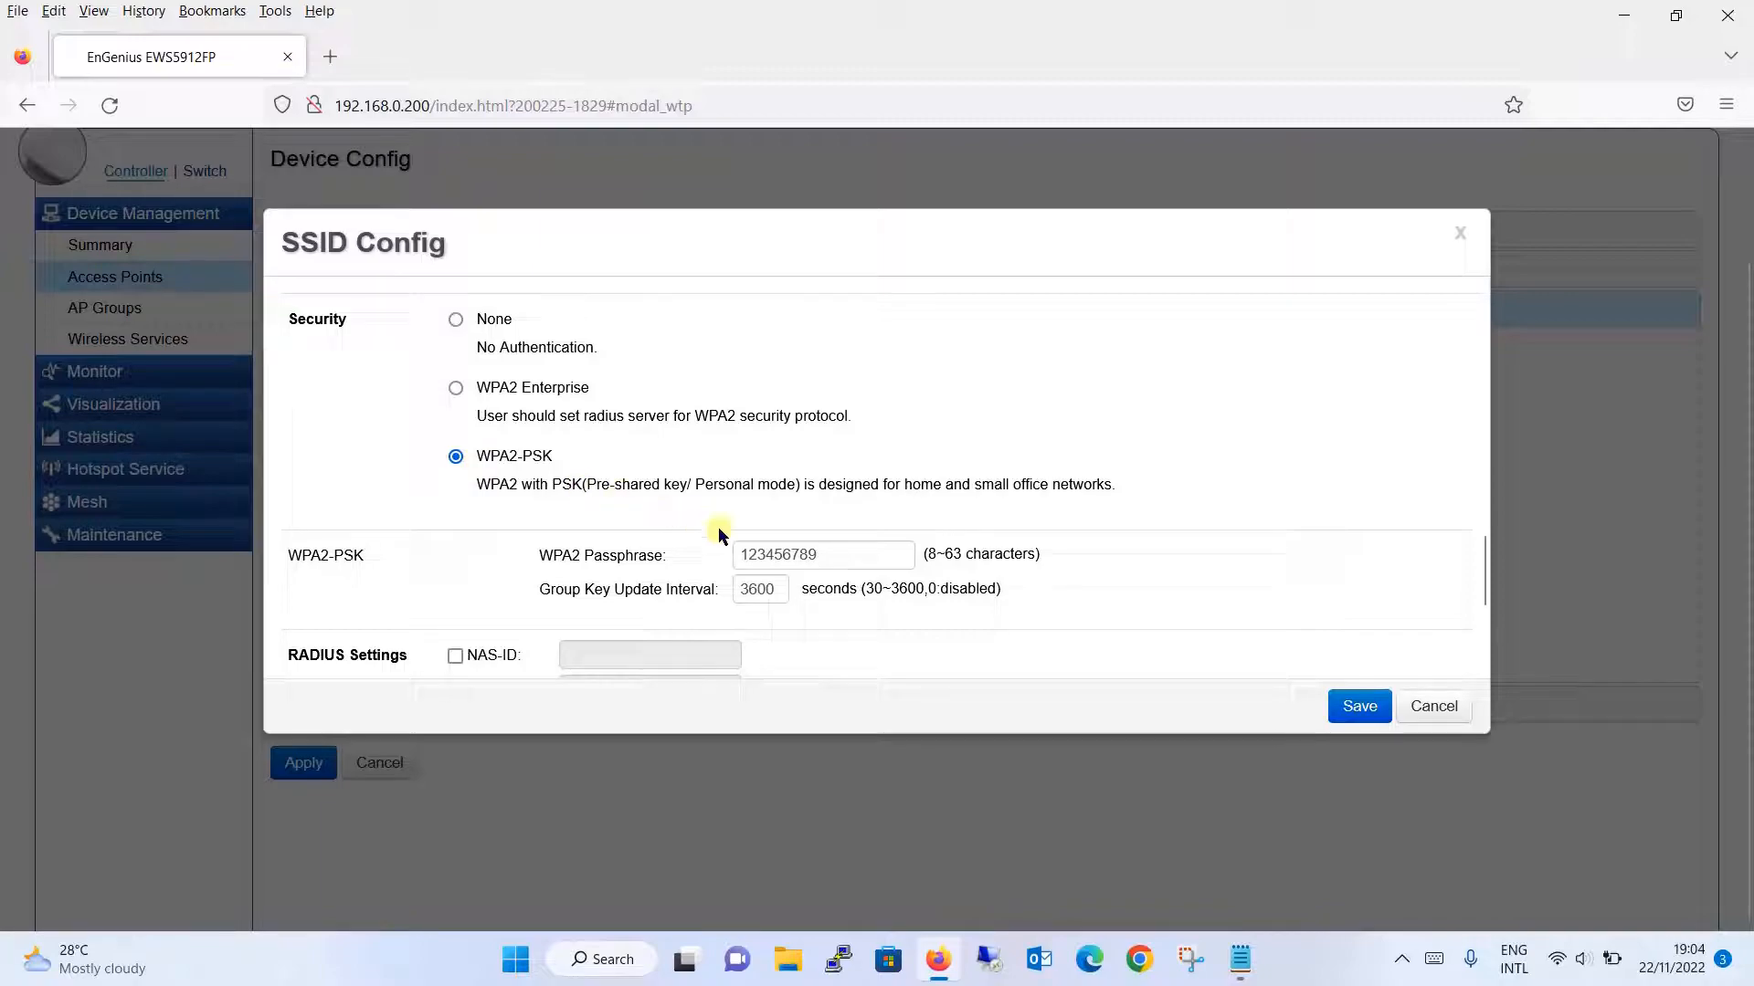
pyautogui.click(826, 555)
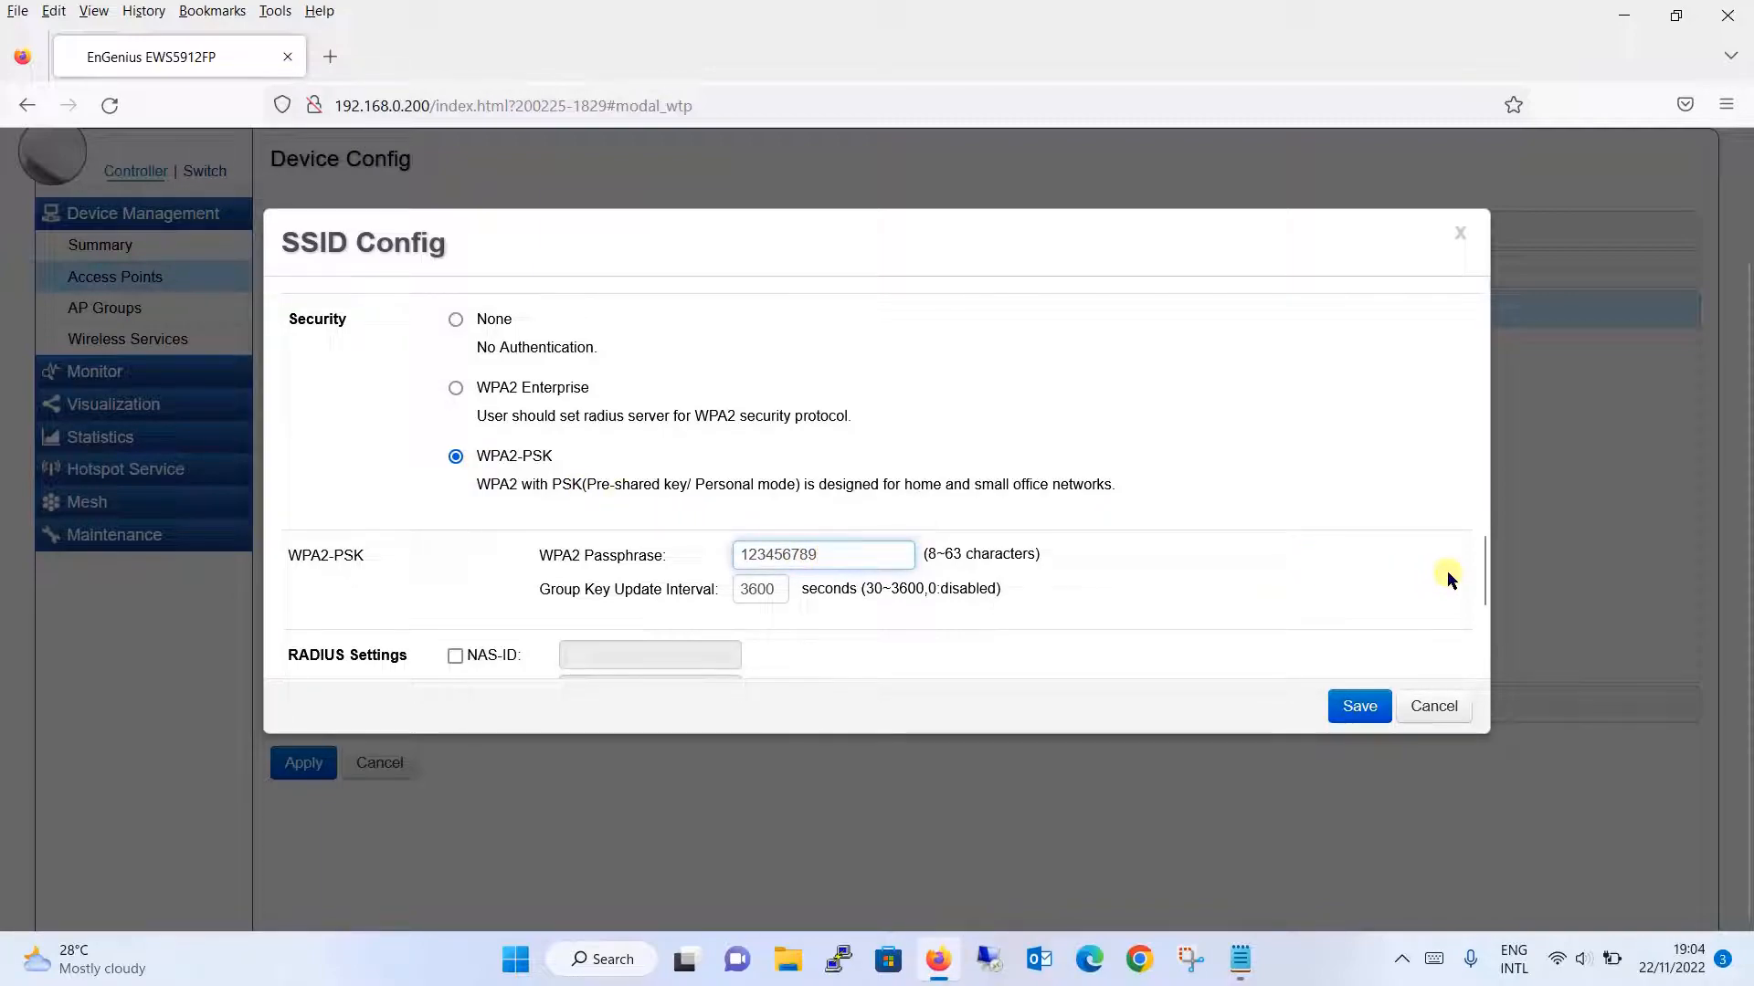
pyautogui.moveTo(1481, 555); pyautogui.dragTo(1485, 632)
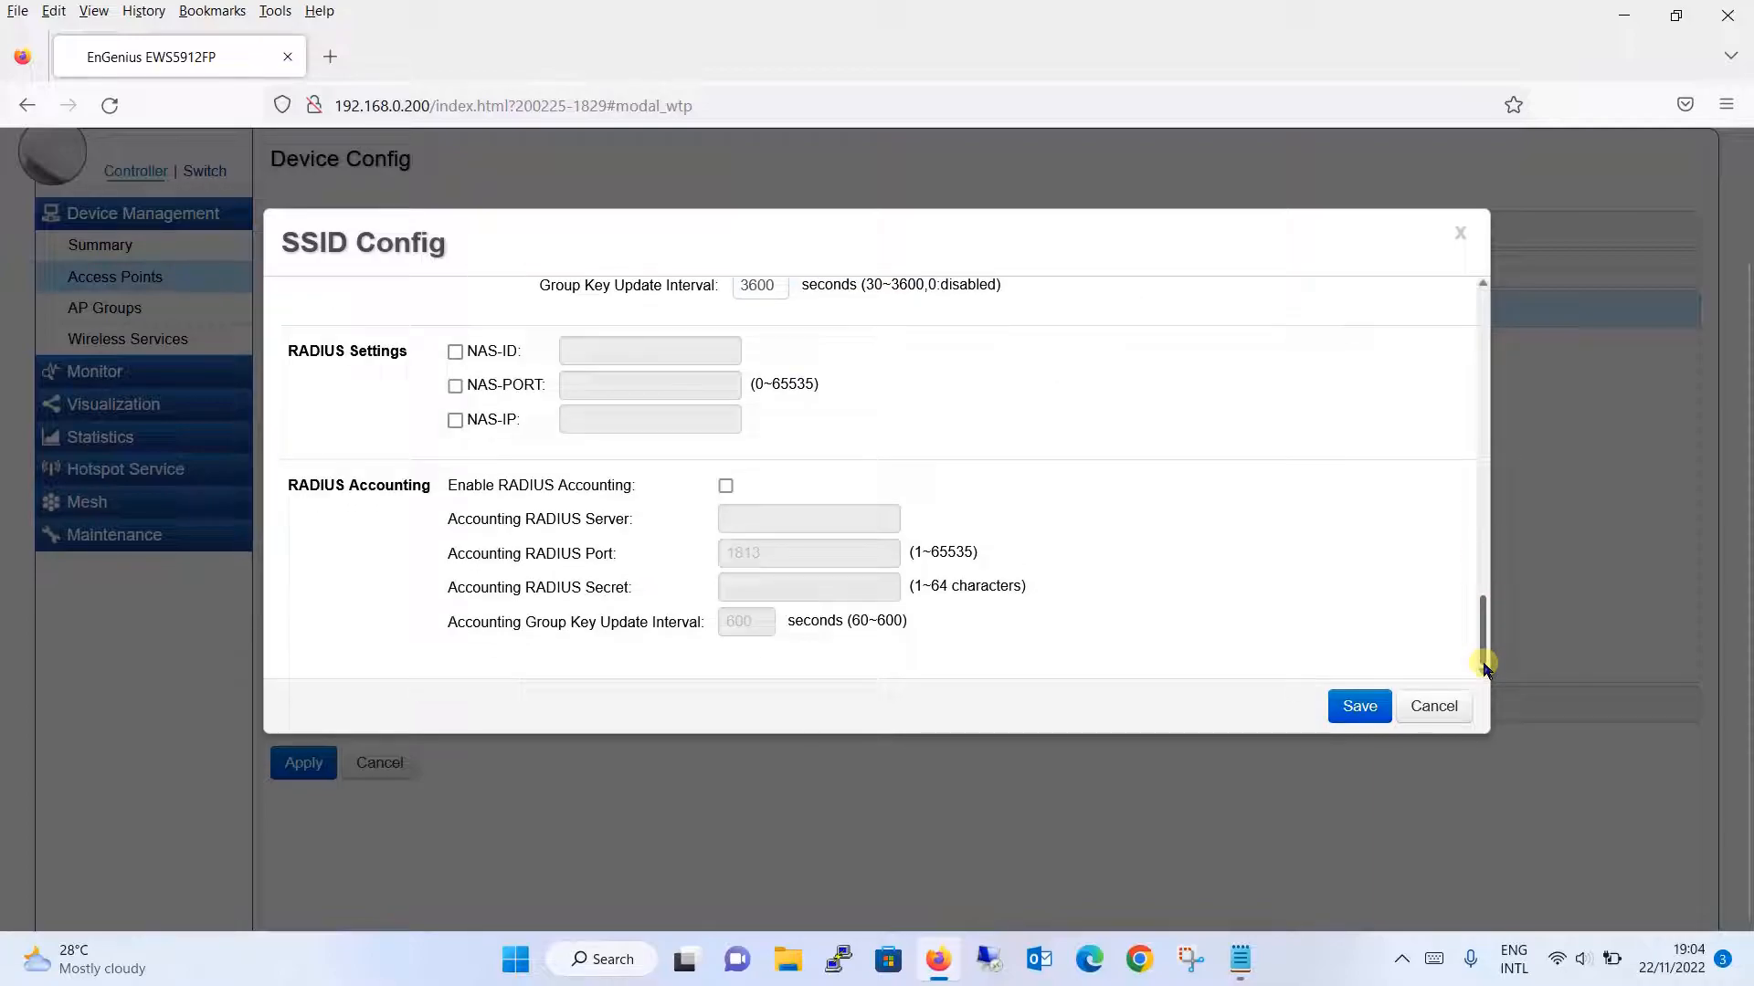
pyautogui.click(1341, 710)
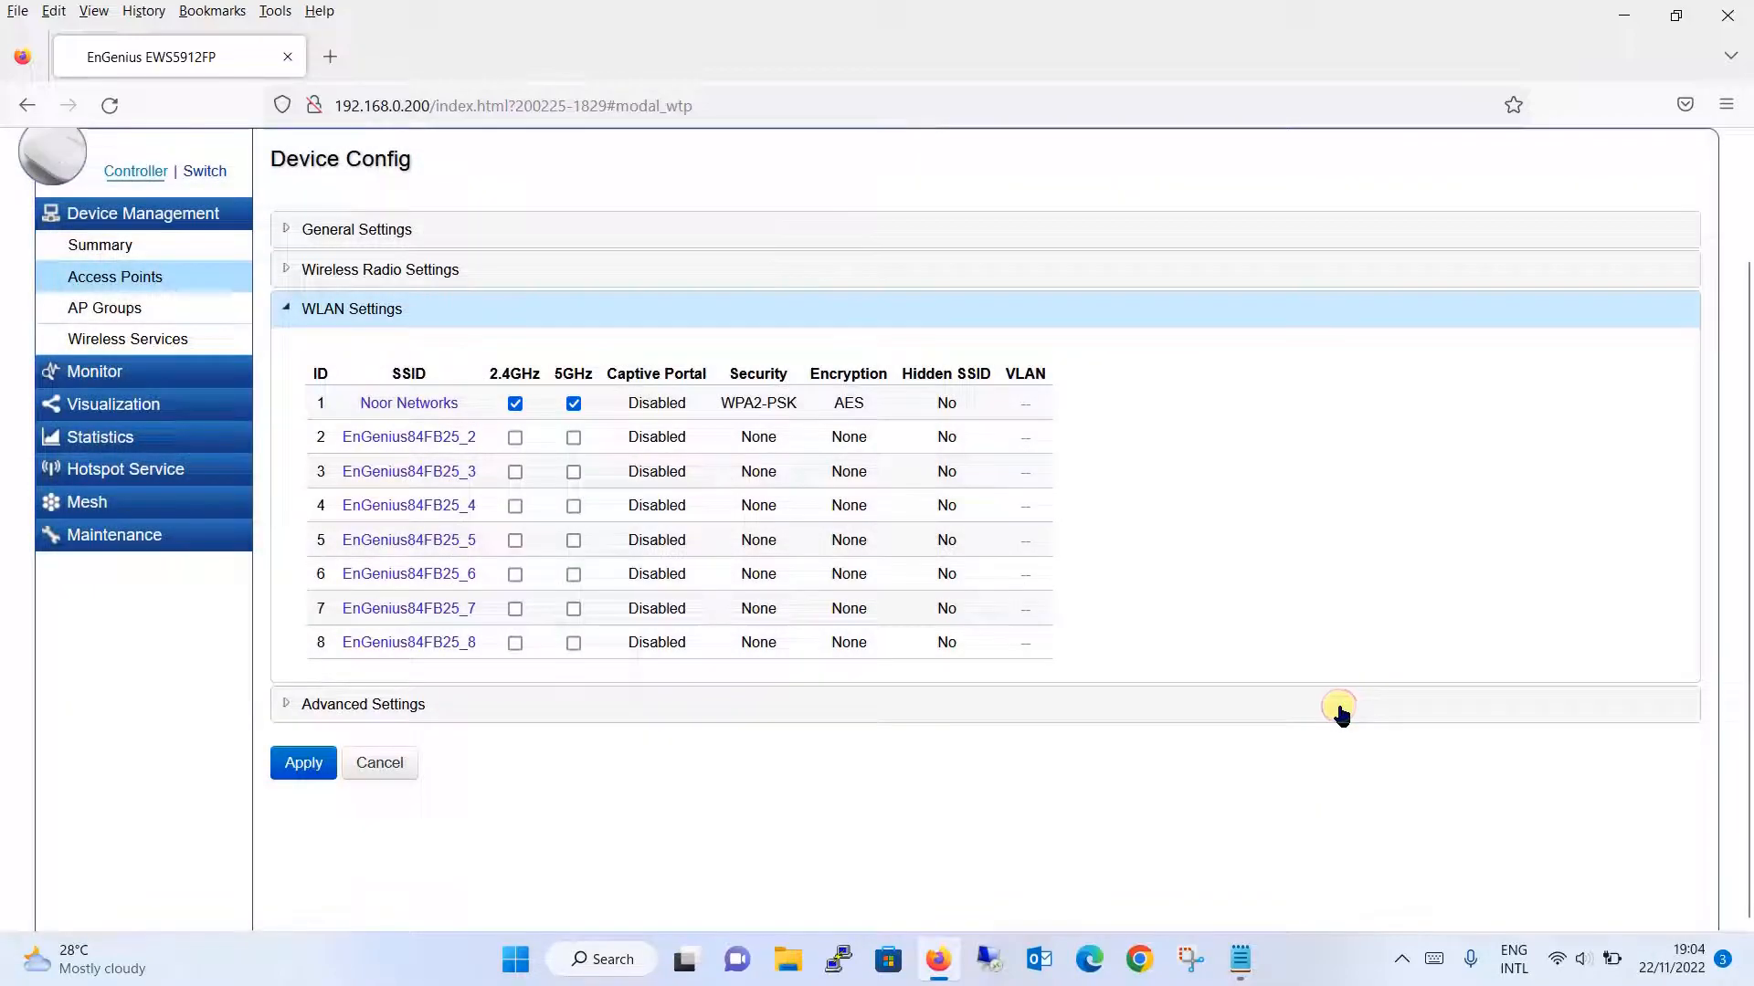
# - Apply EWS355AP's device configuration and acknowledge success, so it appears Online as WAP-GF
pyautogui.click(305, 765)
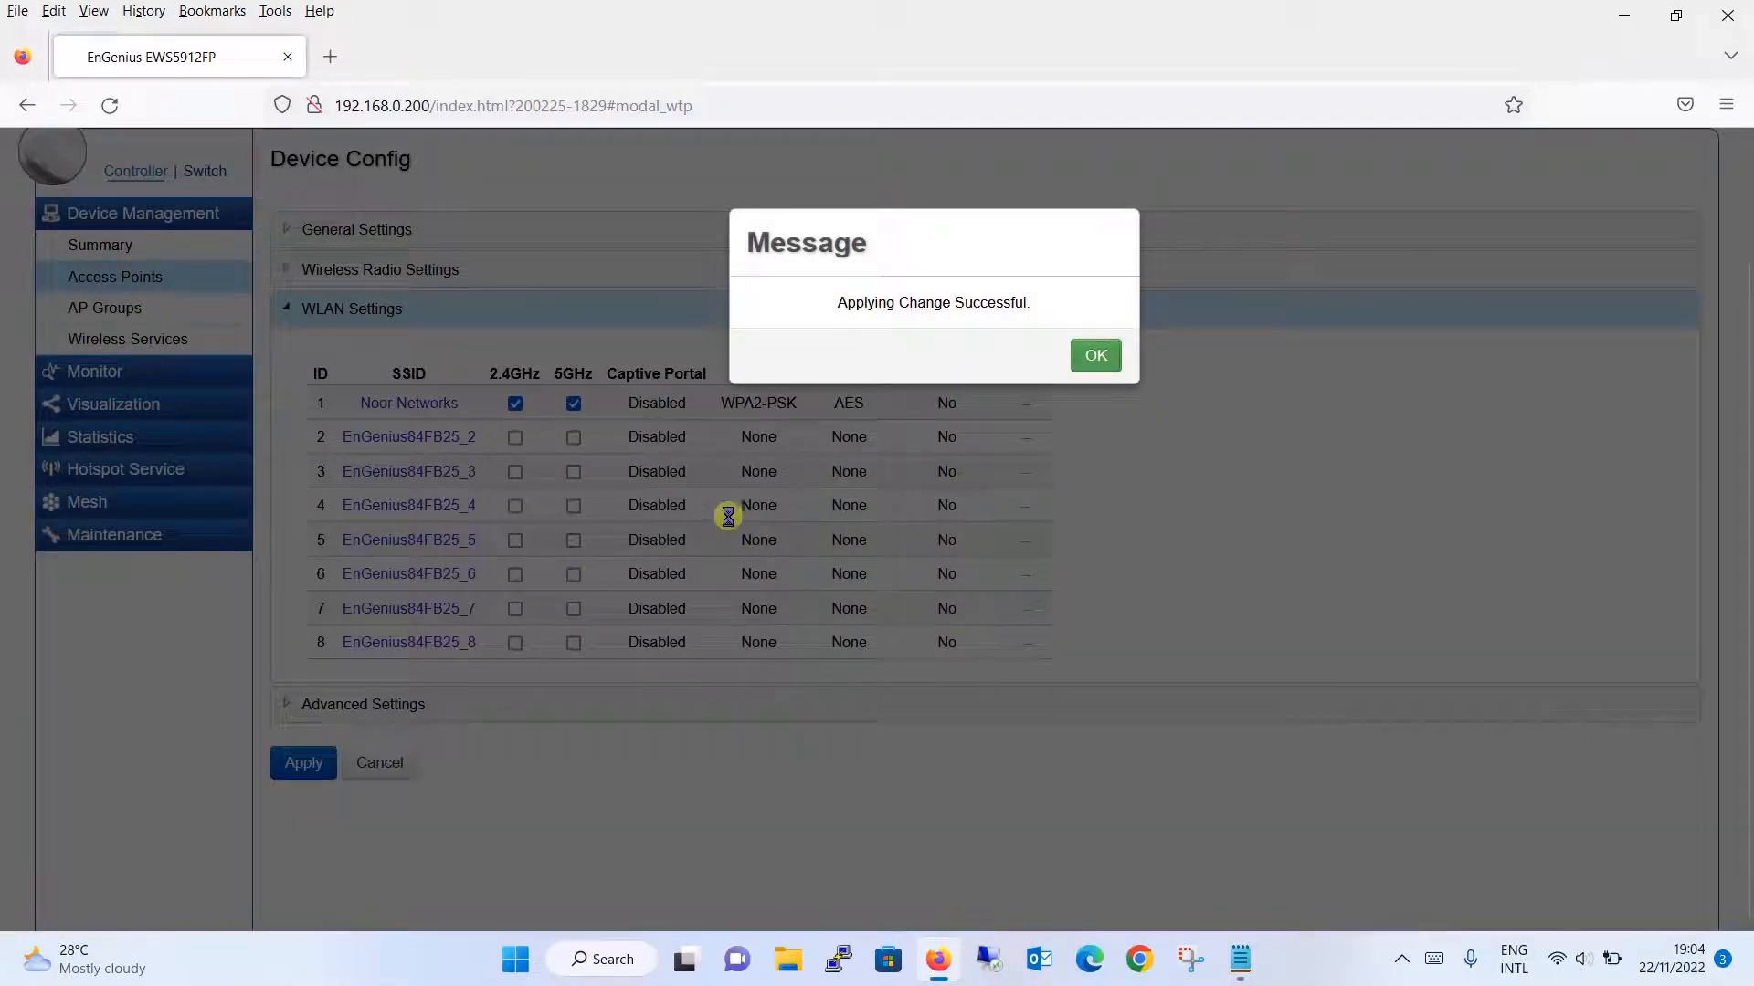
pyautogui.click(1096, 357)
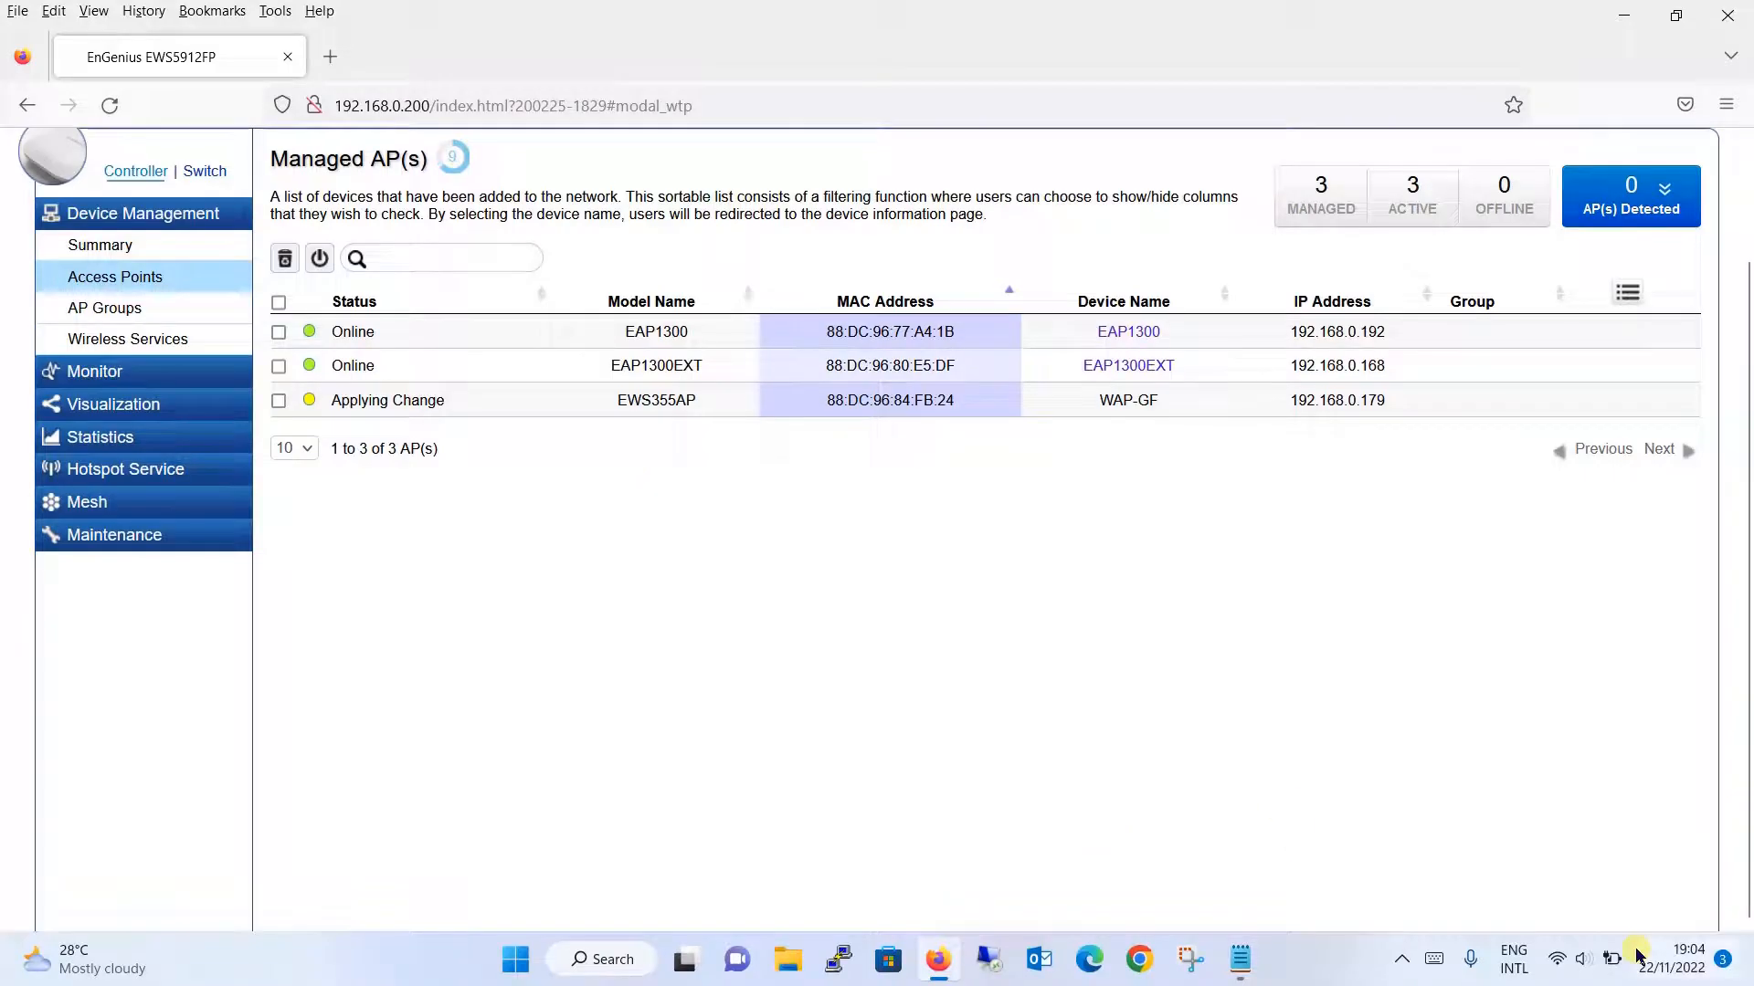
pyautogui.moveTo(1557, 964)
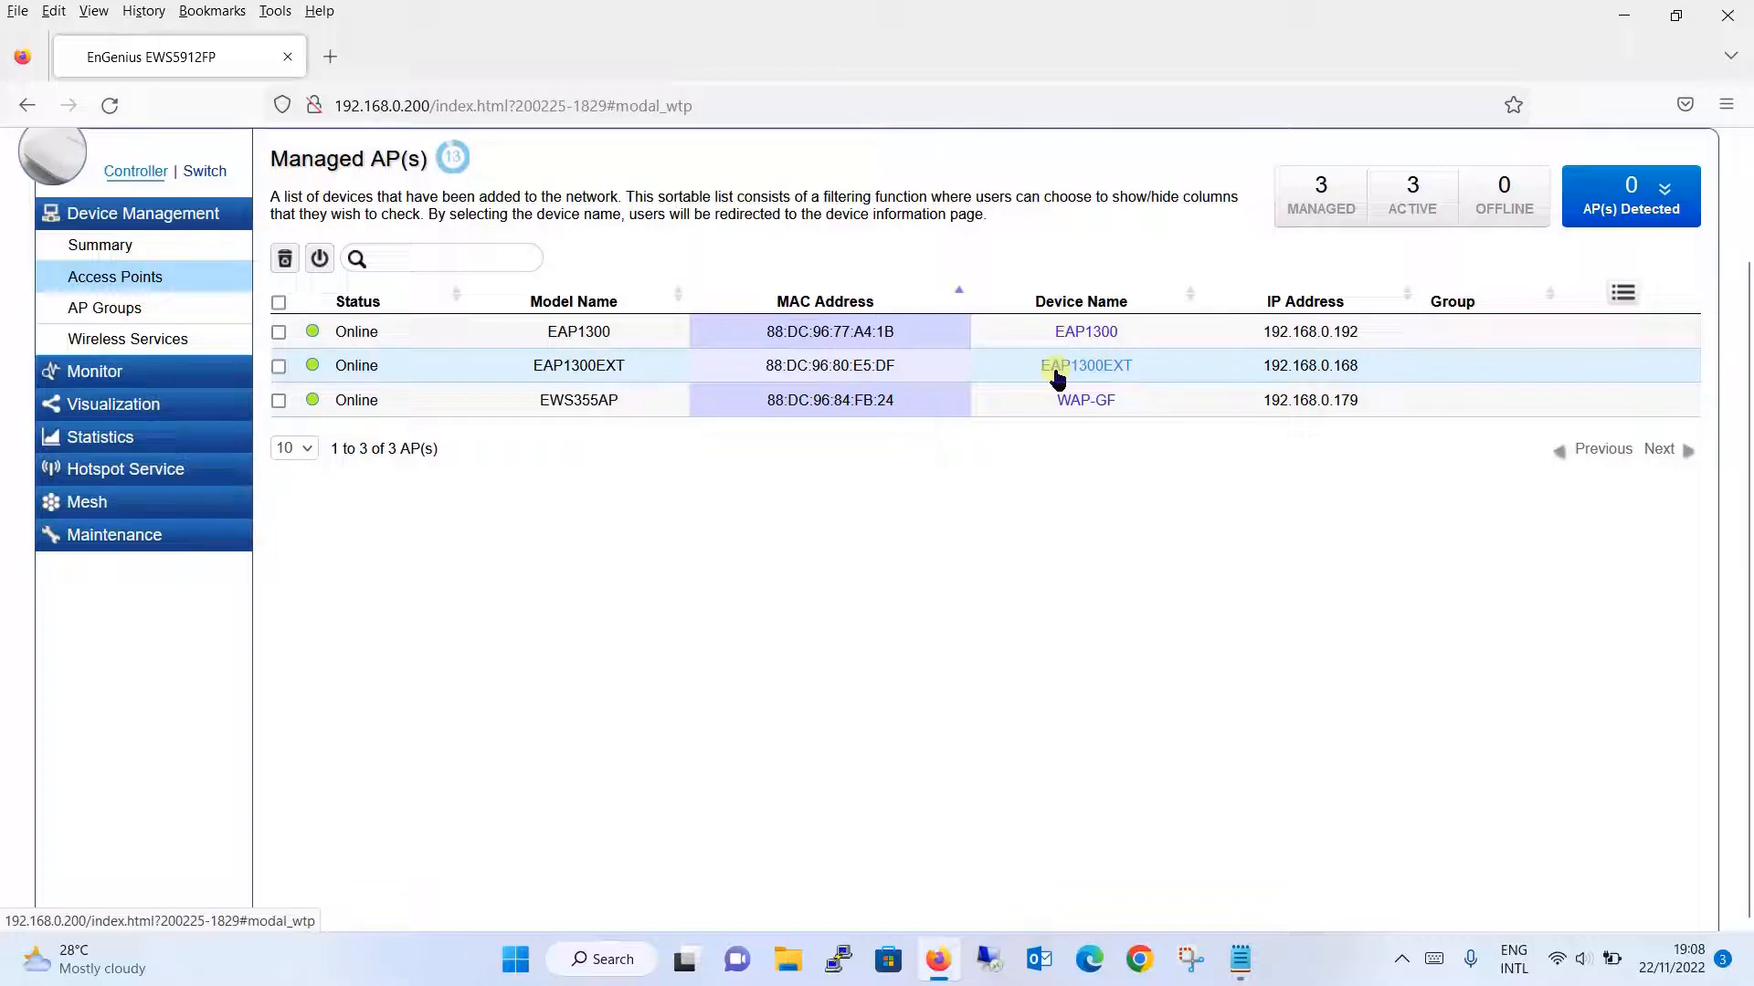
# - Change EAP1300EXT's Device Name to 'WAP-FF' and apply it successfully
pyautogui.click(1101, 370)
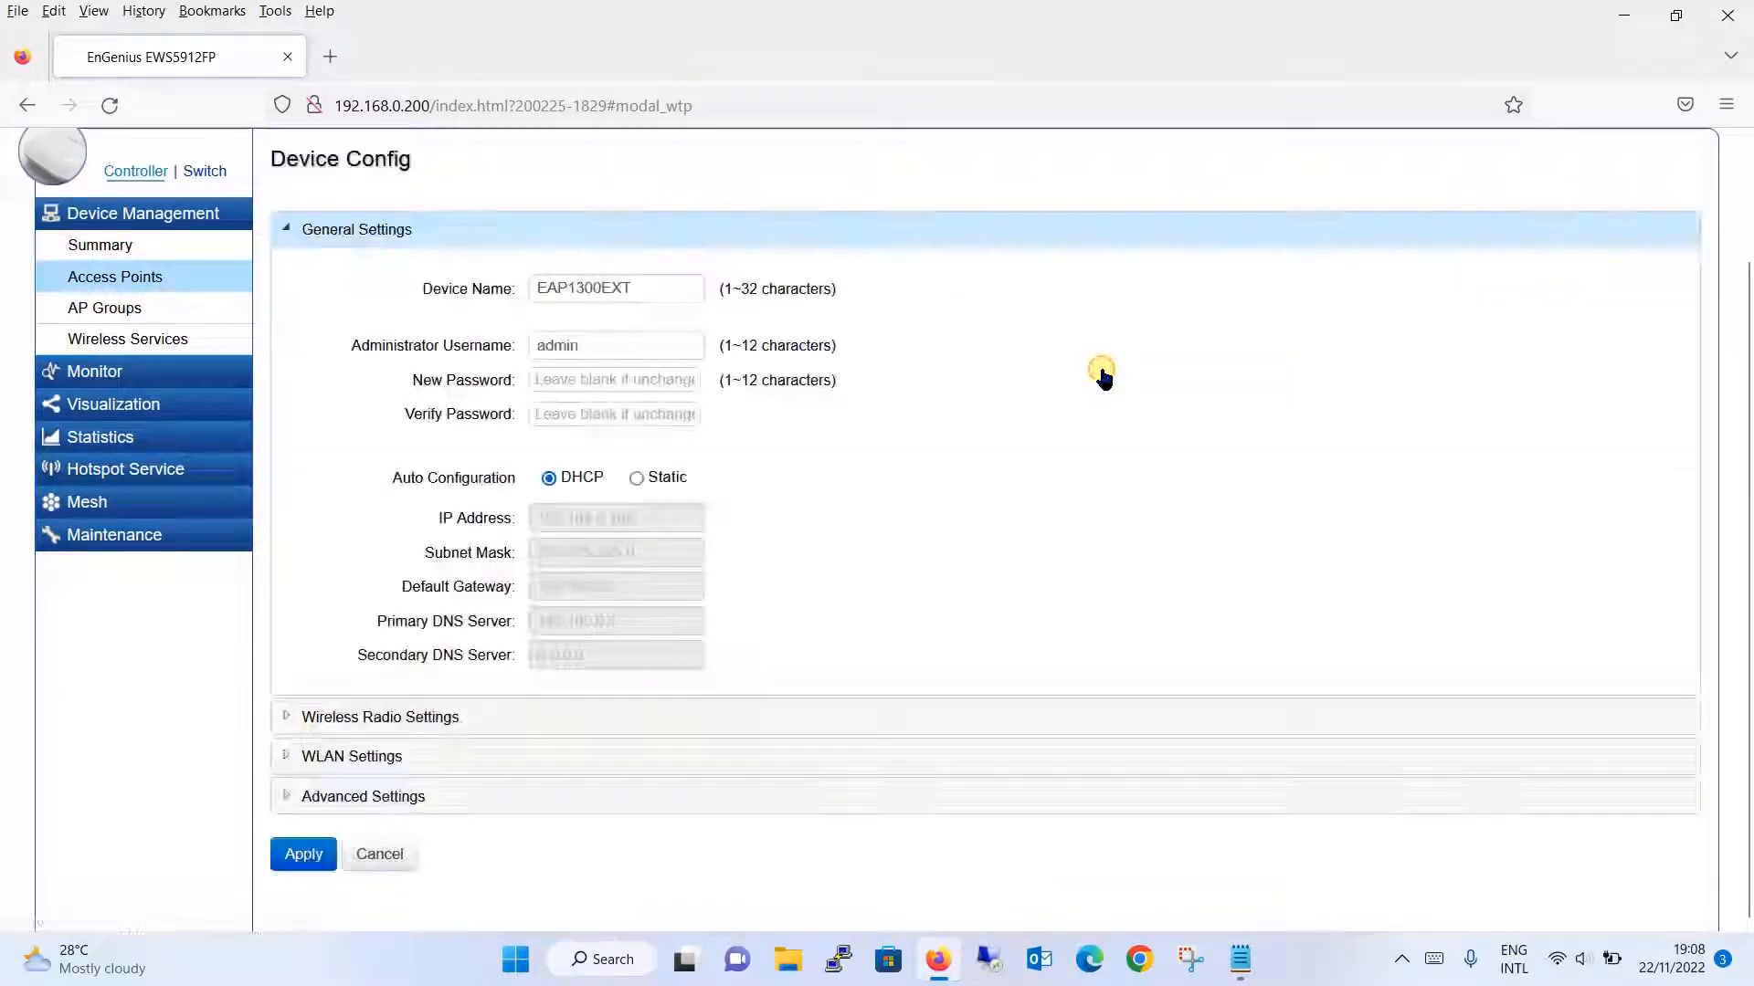
pyautogui.moveTo(628, 288); pyautogui.dragTo(423, 278)
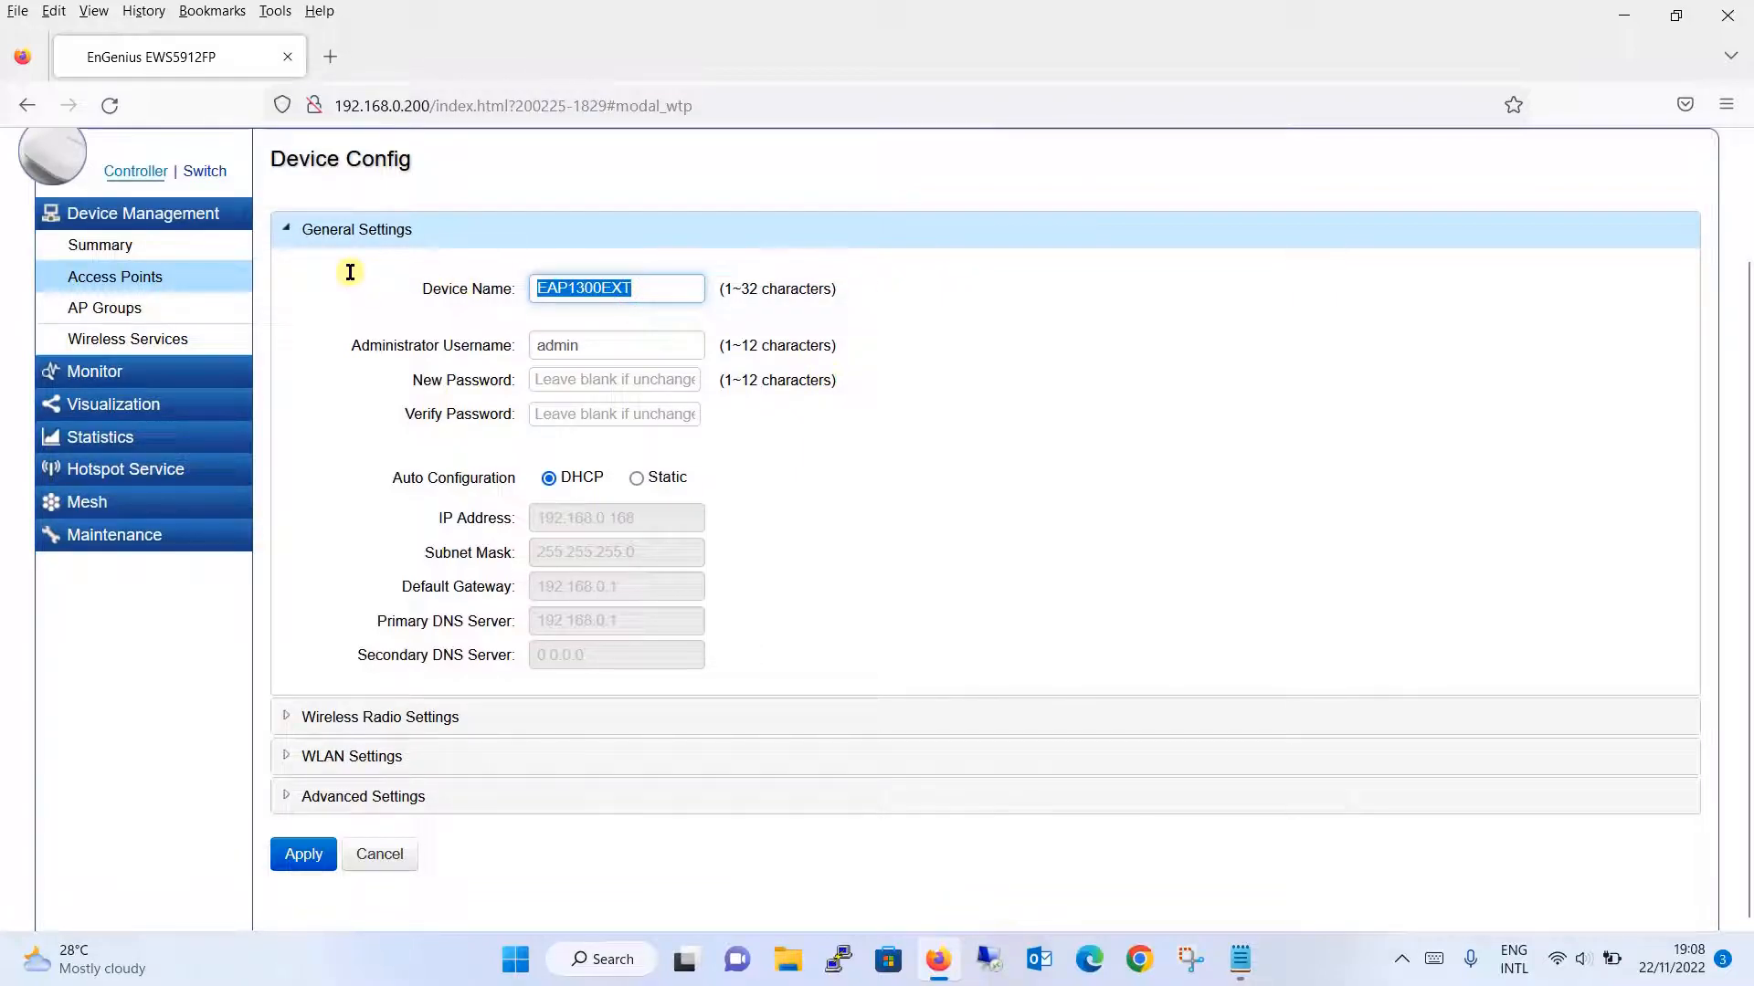
pyautogui.write('WAP-FF')
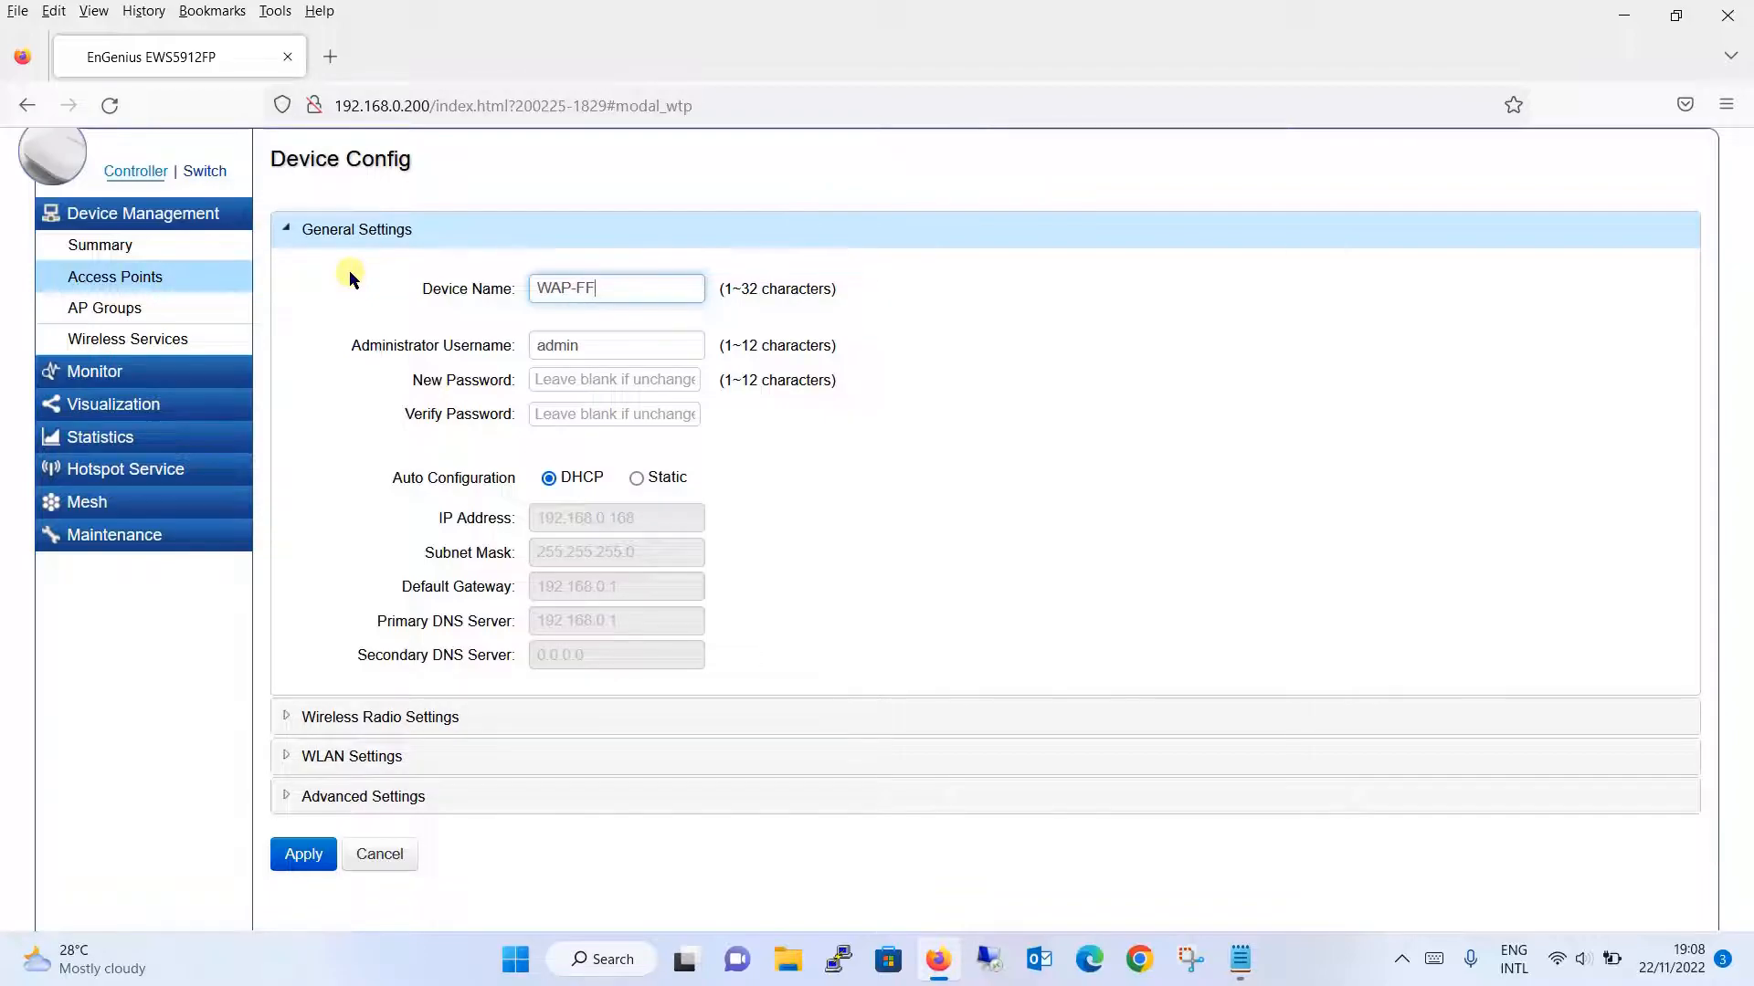
pyautogui.click(307, 857)
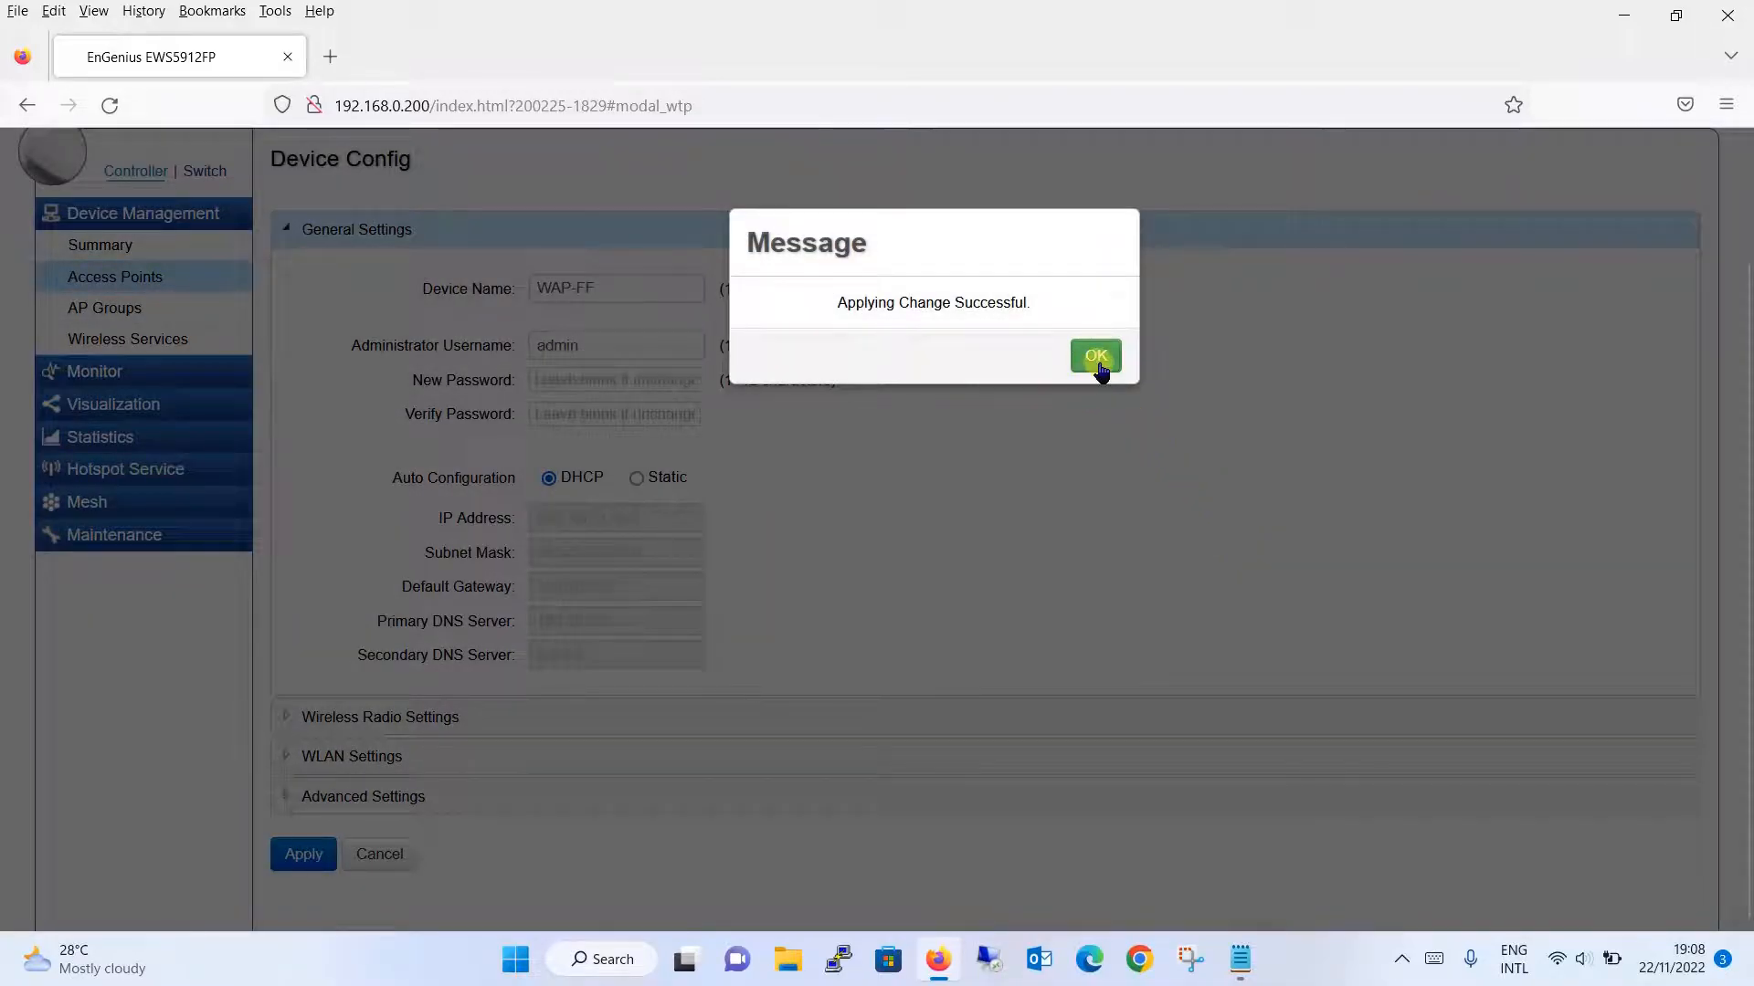
pyautogui.click(1099, 361)
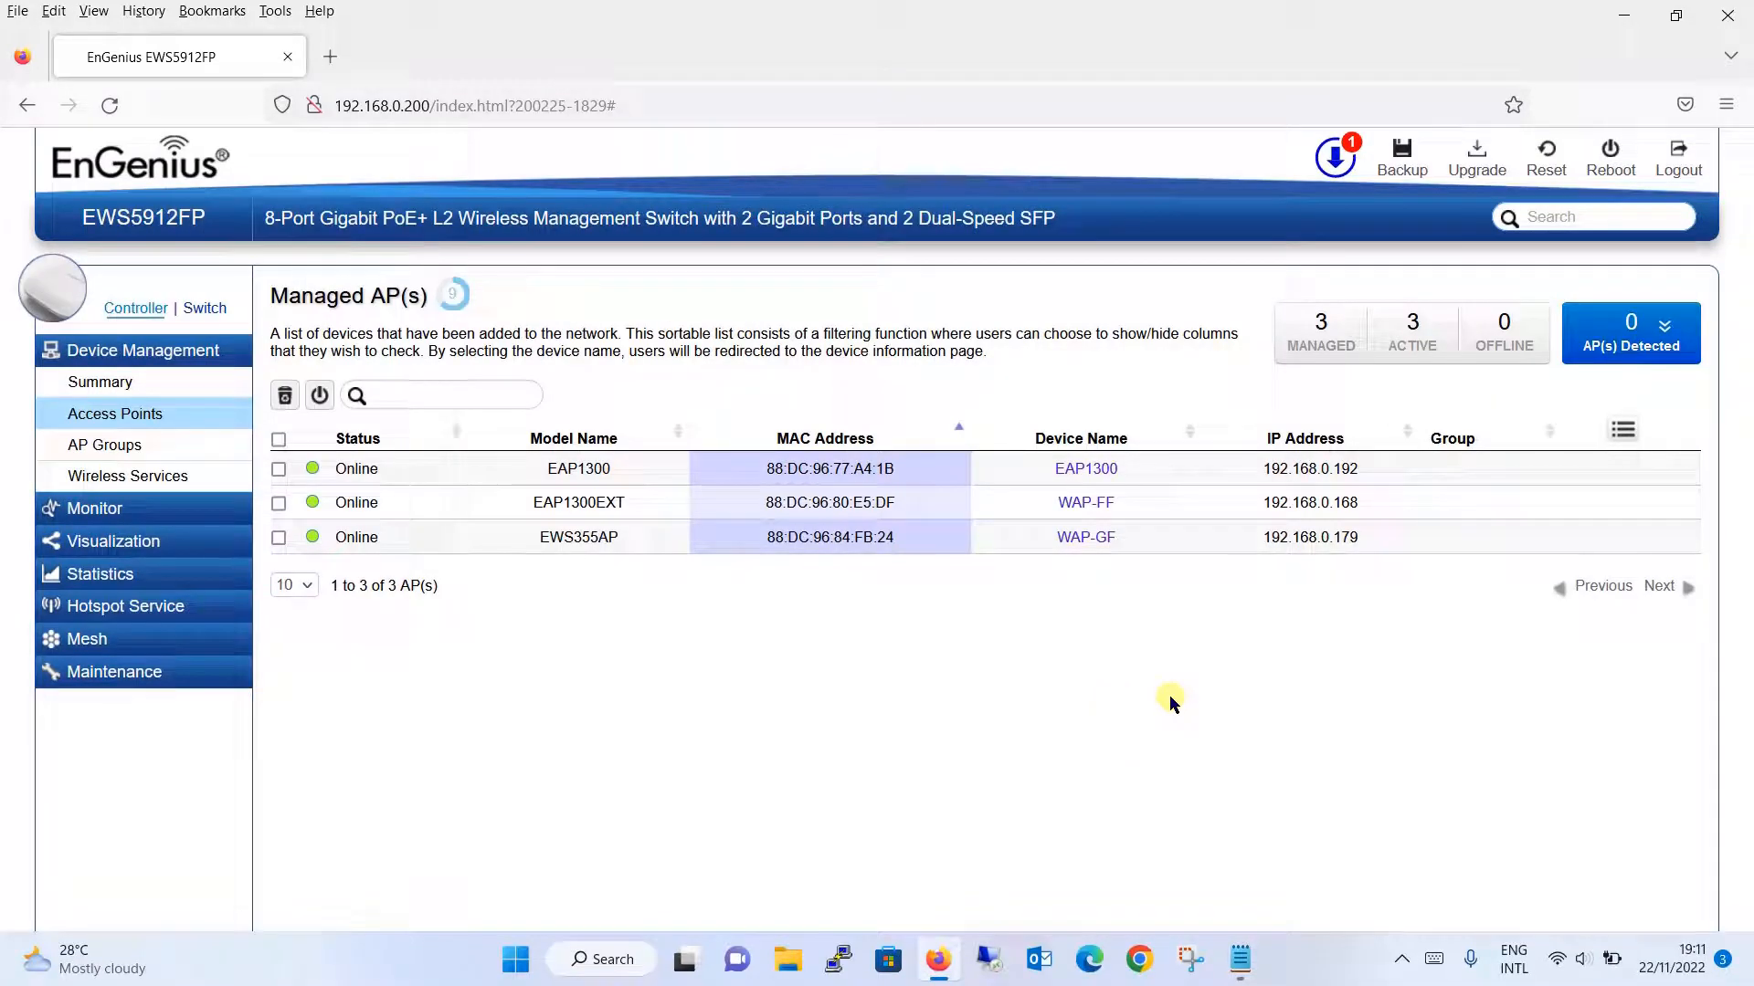
# - Go to Device Management's AP Groups page, which lists 0 entries
pyautogui.click(183, 458)
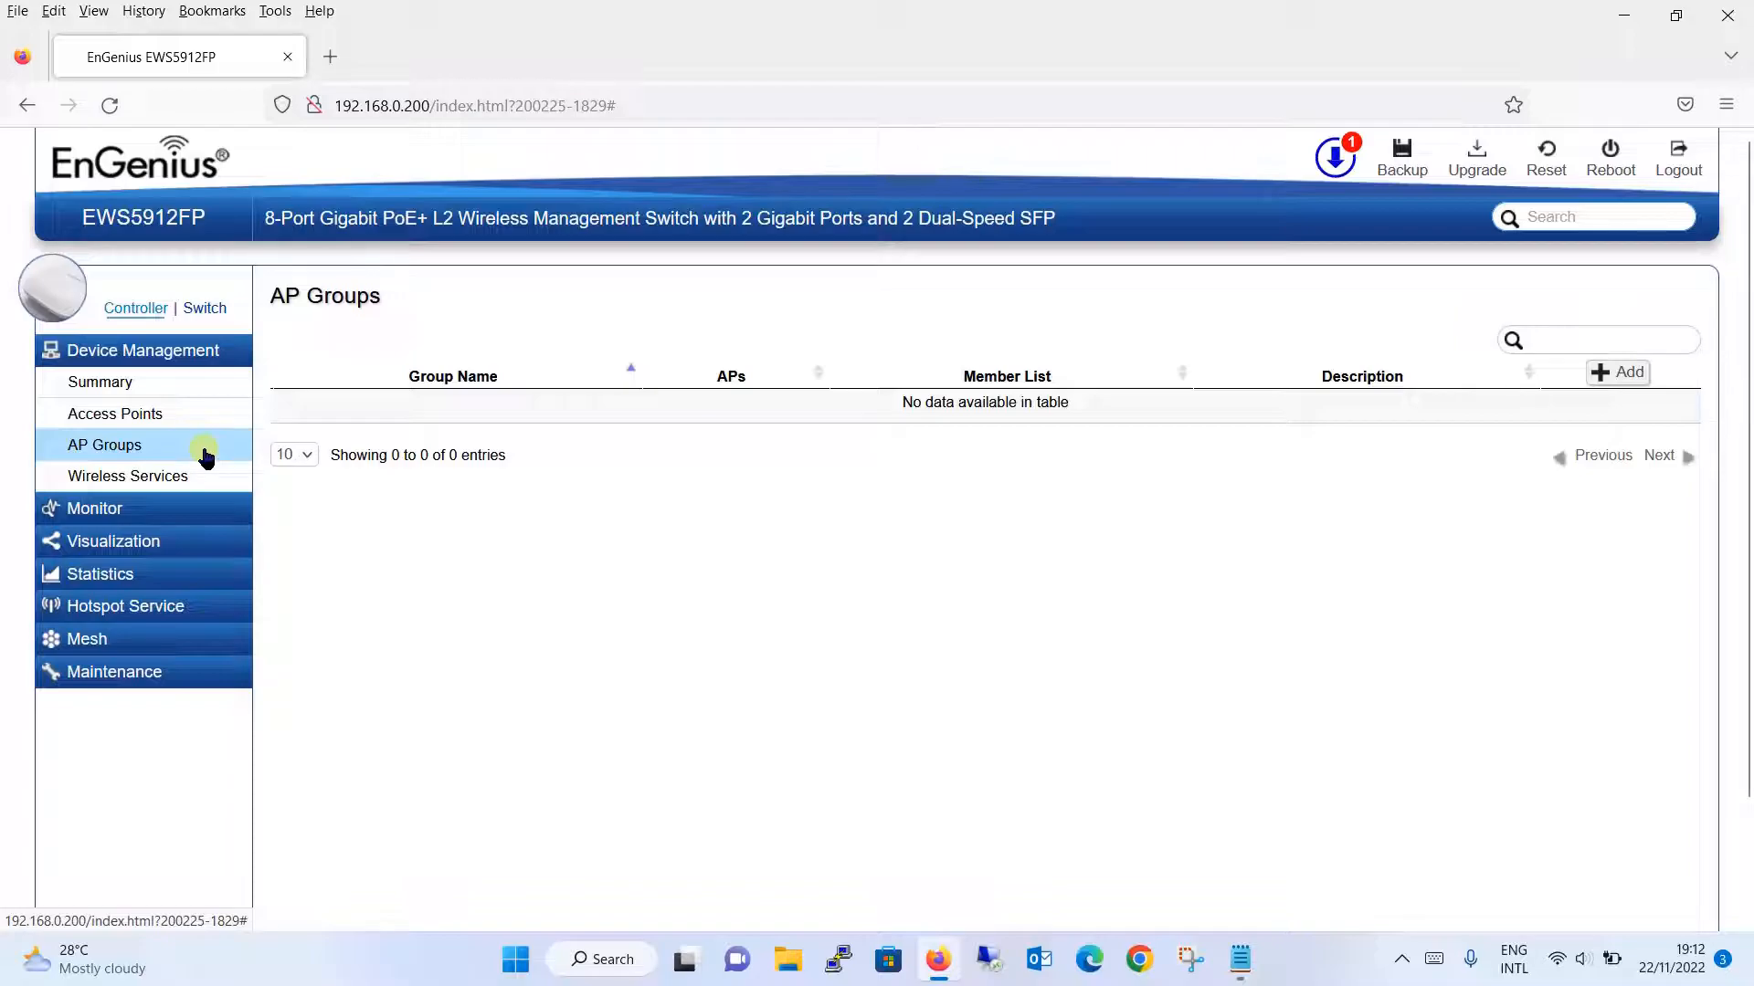
# - Add AP group 'Noor Networks WAP' with members WAP-FF and WAP-GF, then check LAN1–LAN4 port settings
pyautogui.click(1627, 373)
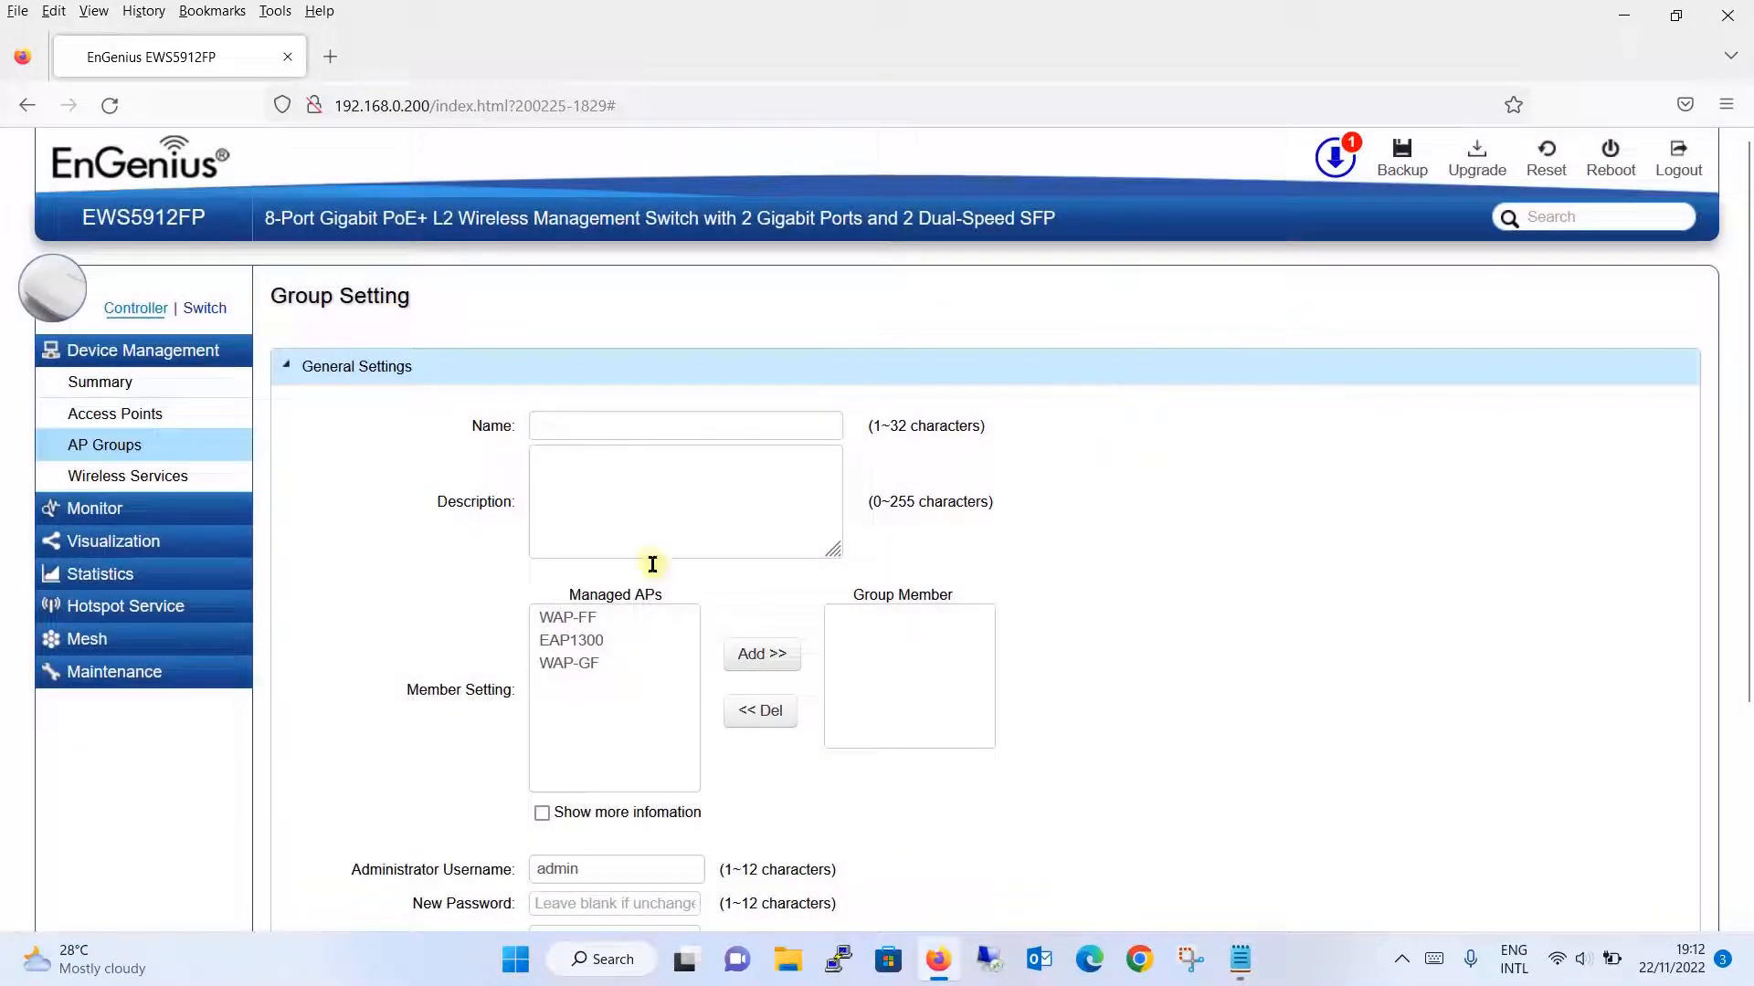
pyautogui.click(589, 435)
pyautogui.write('Noor Networks')
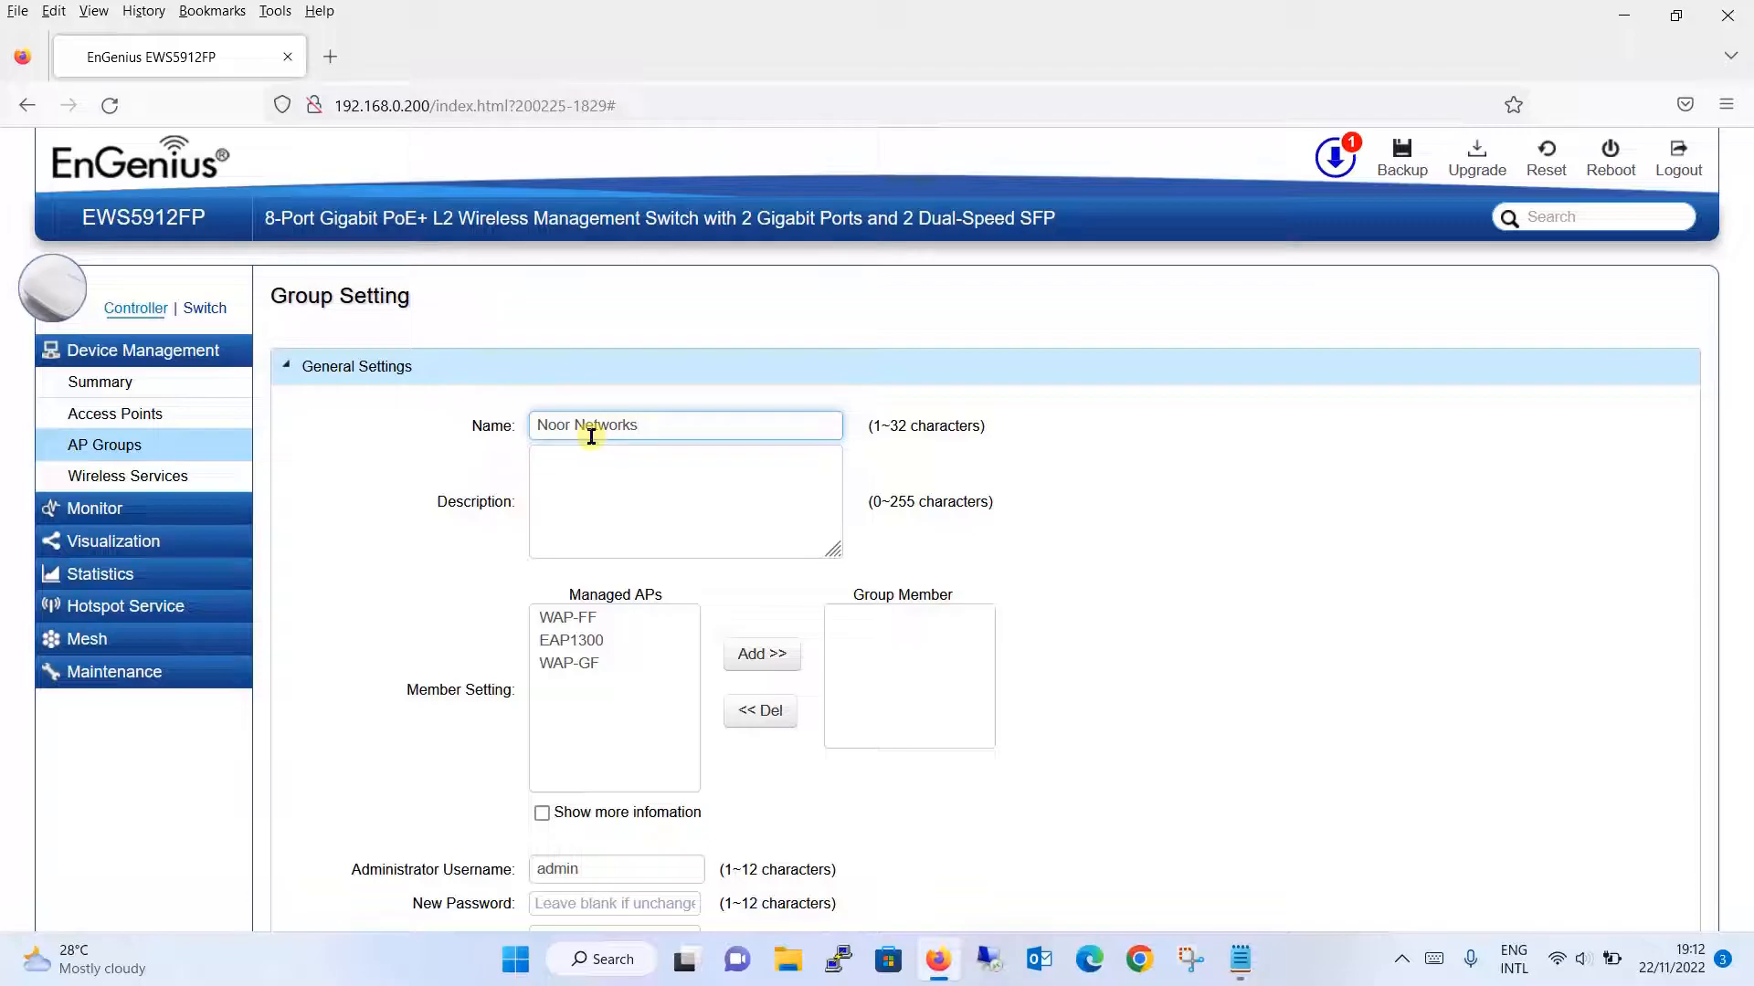
pyautogui.write(' WAP')
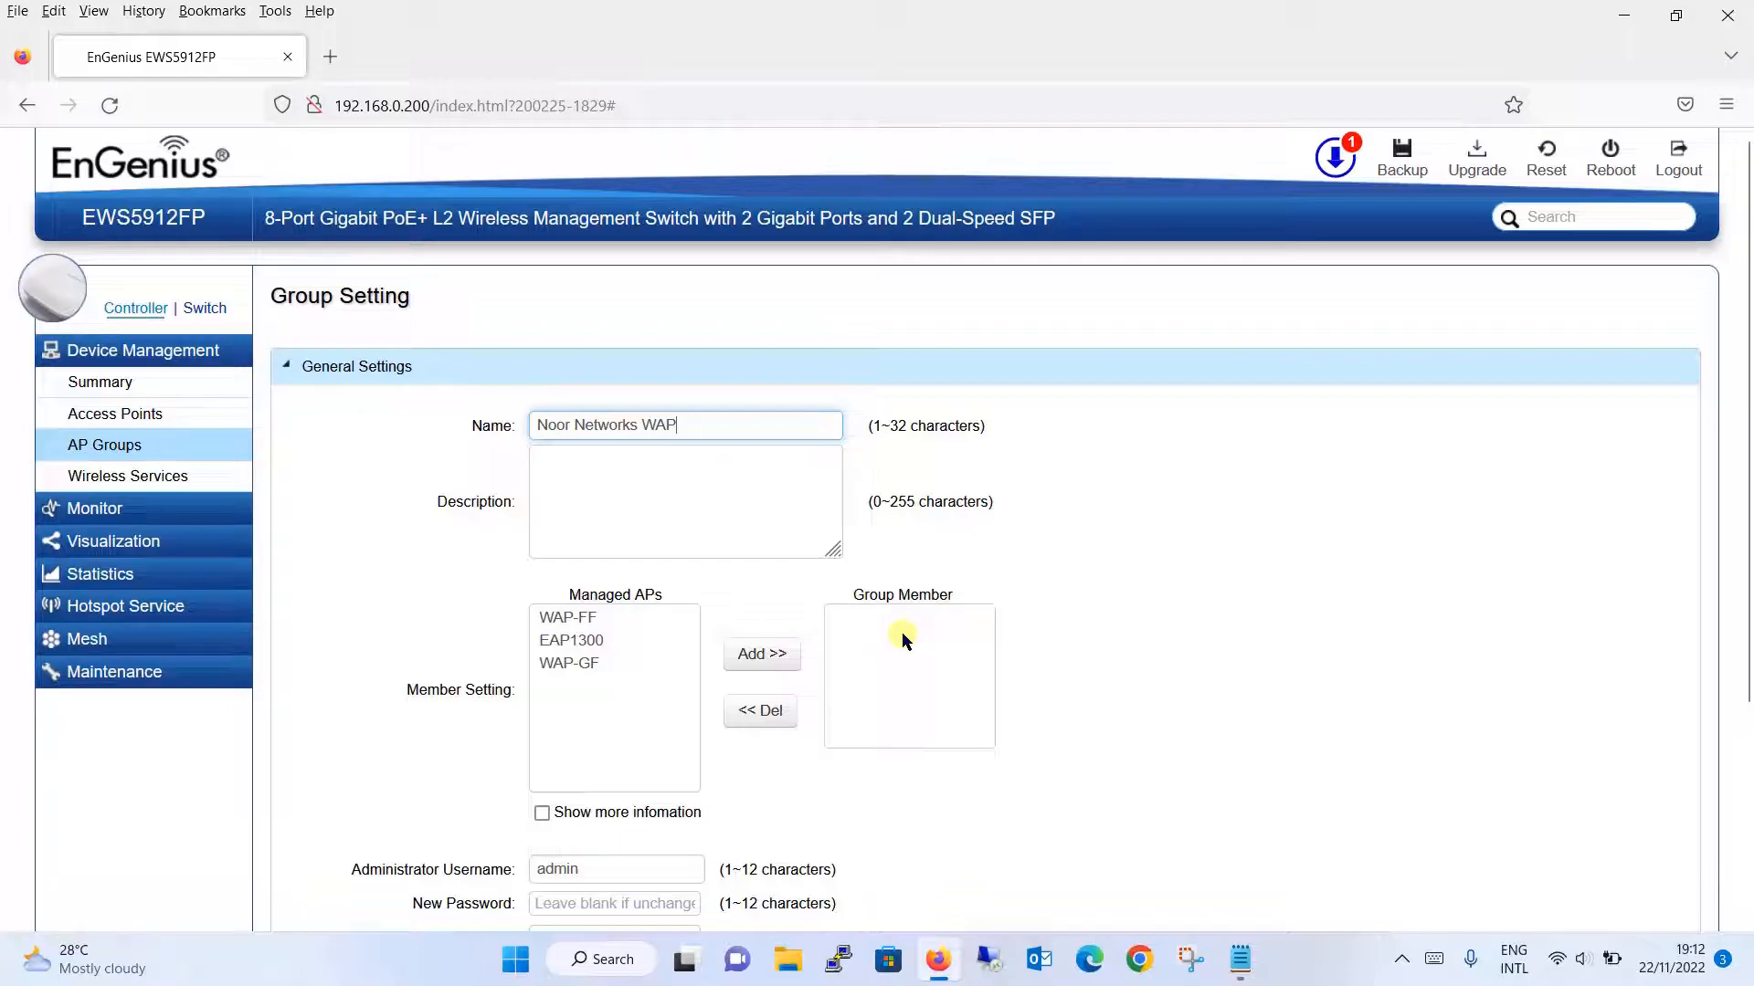
pyautogui.click(581, 617)
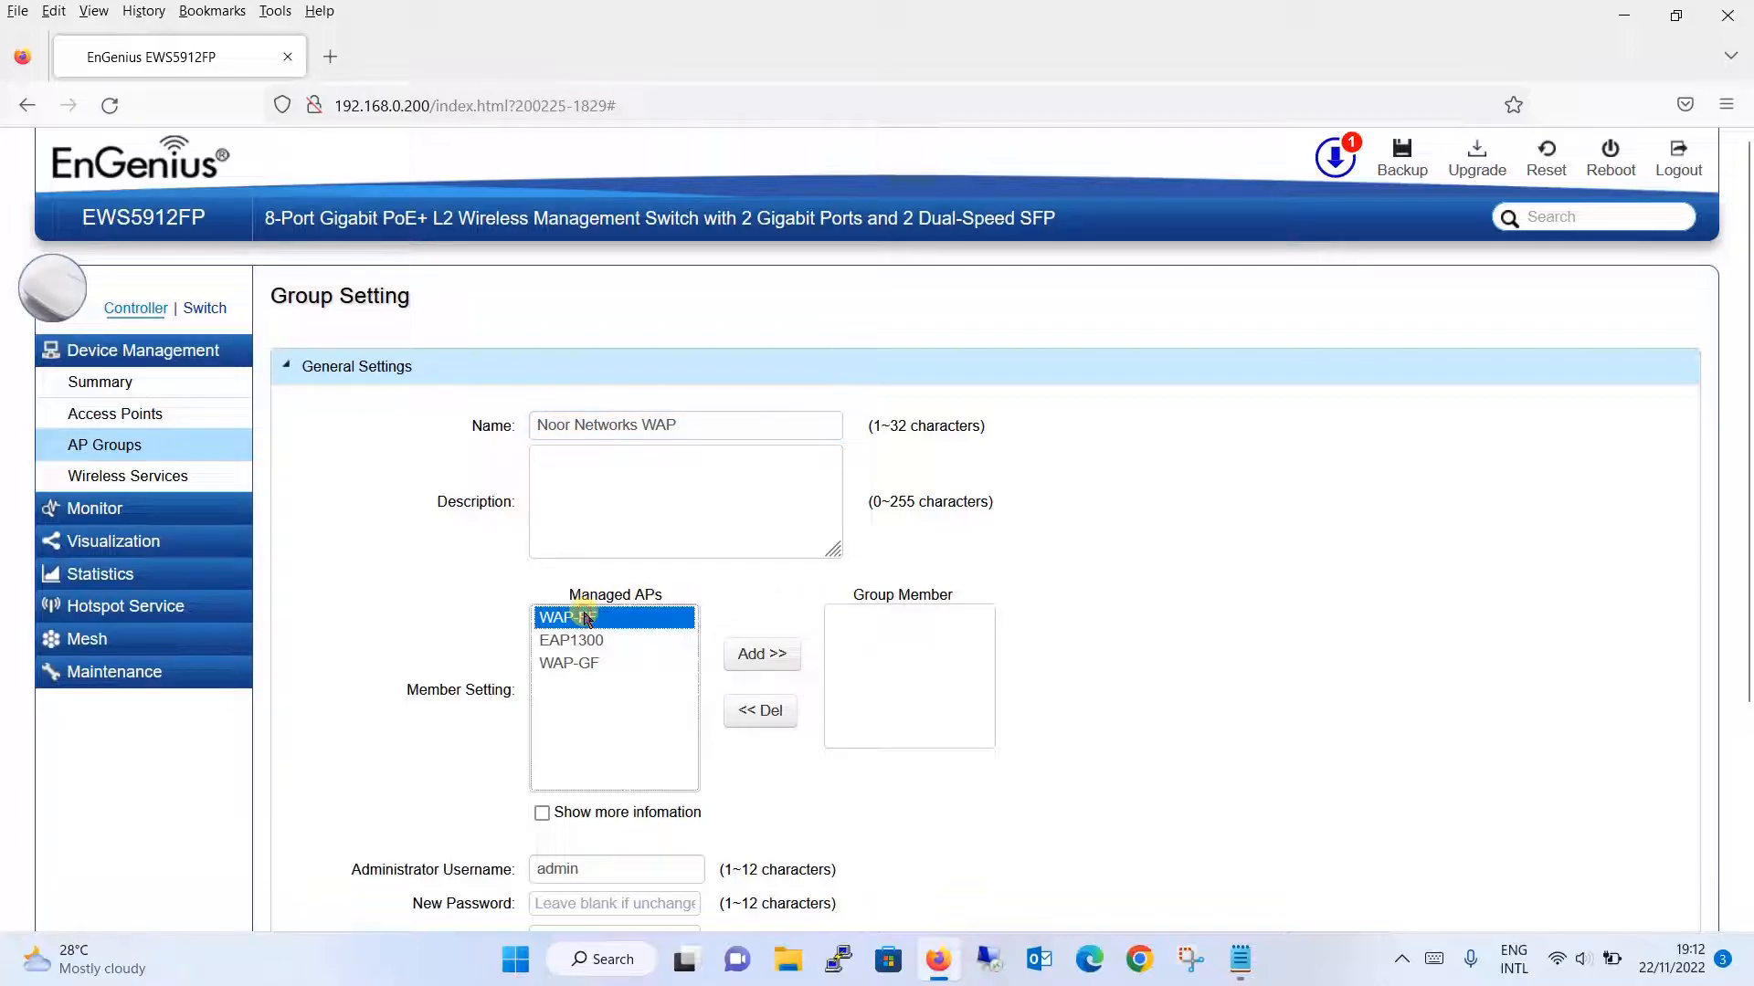
pyautogui.keyDown('ctrl'); pyautogui.click(593, 664); pyautogui.keyUp('ctrl')
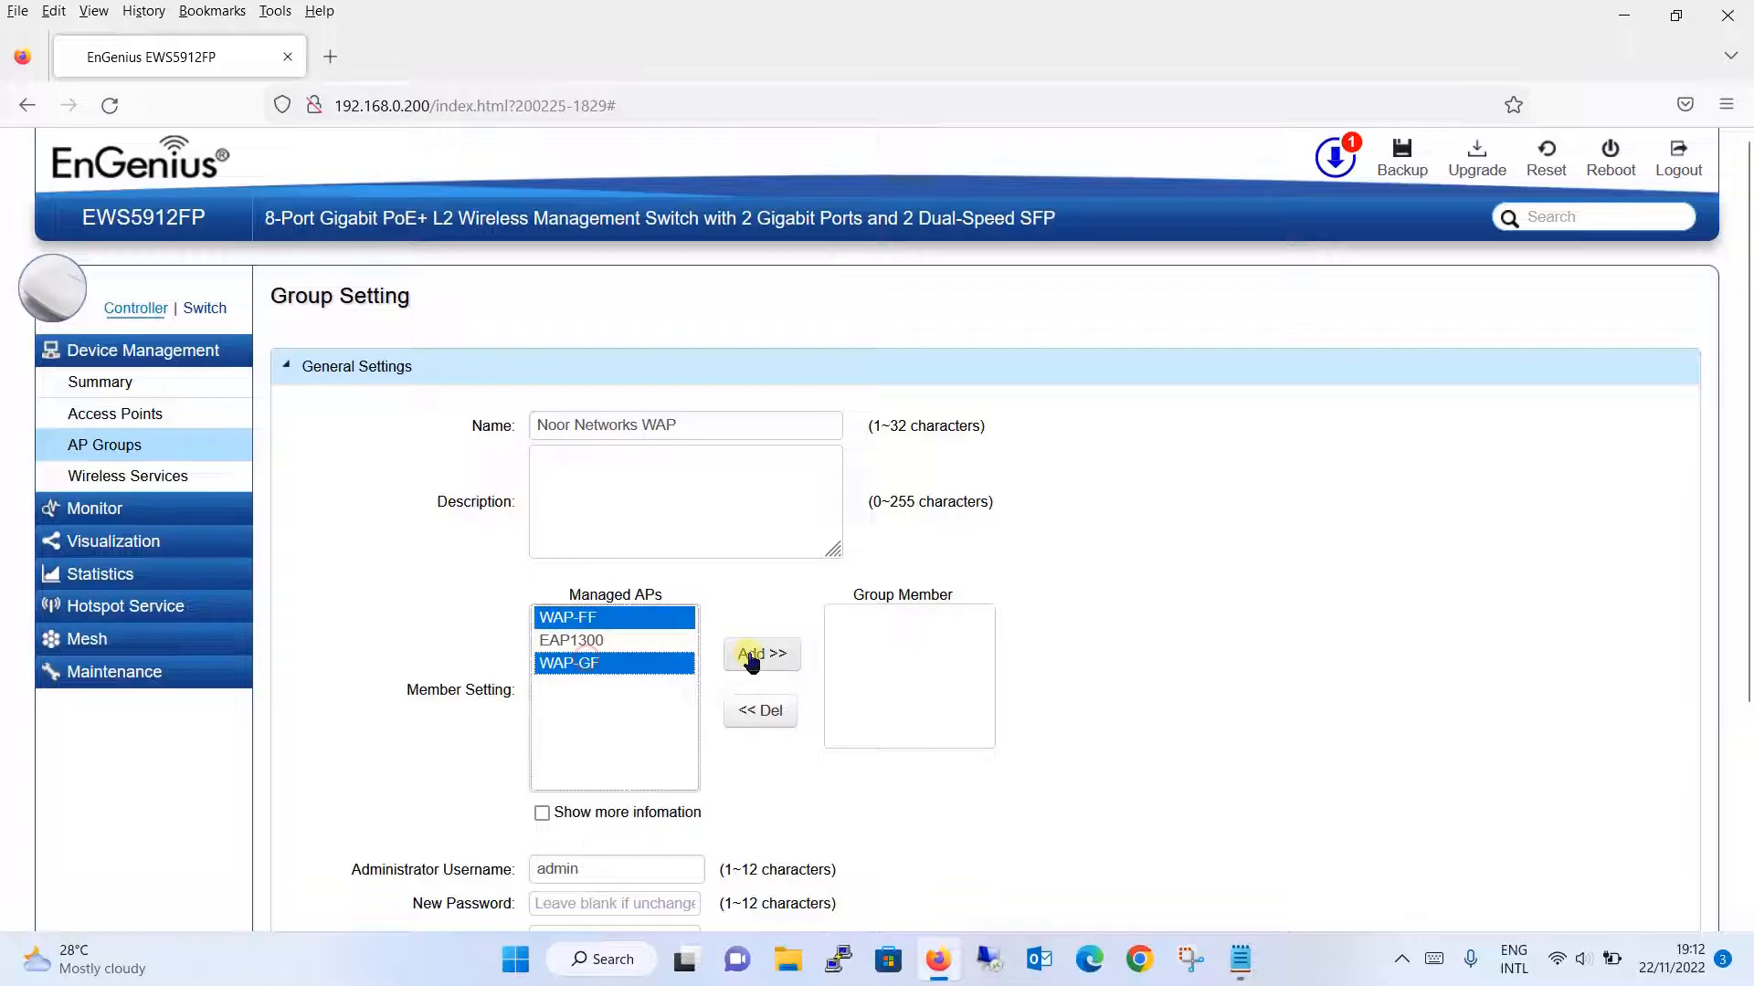
pyautogui.click(757, 654)
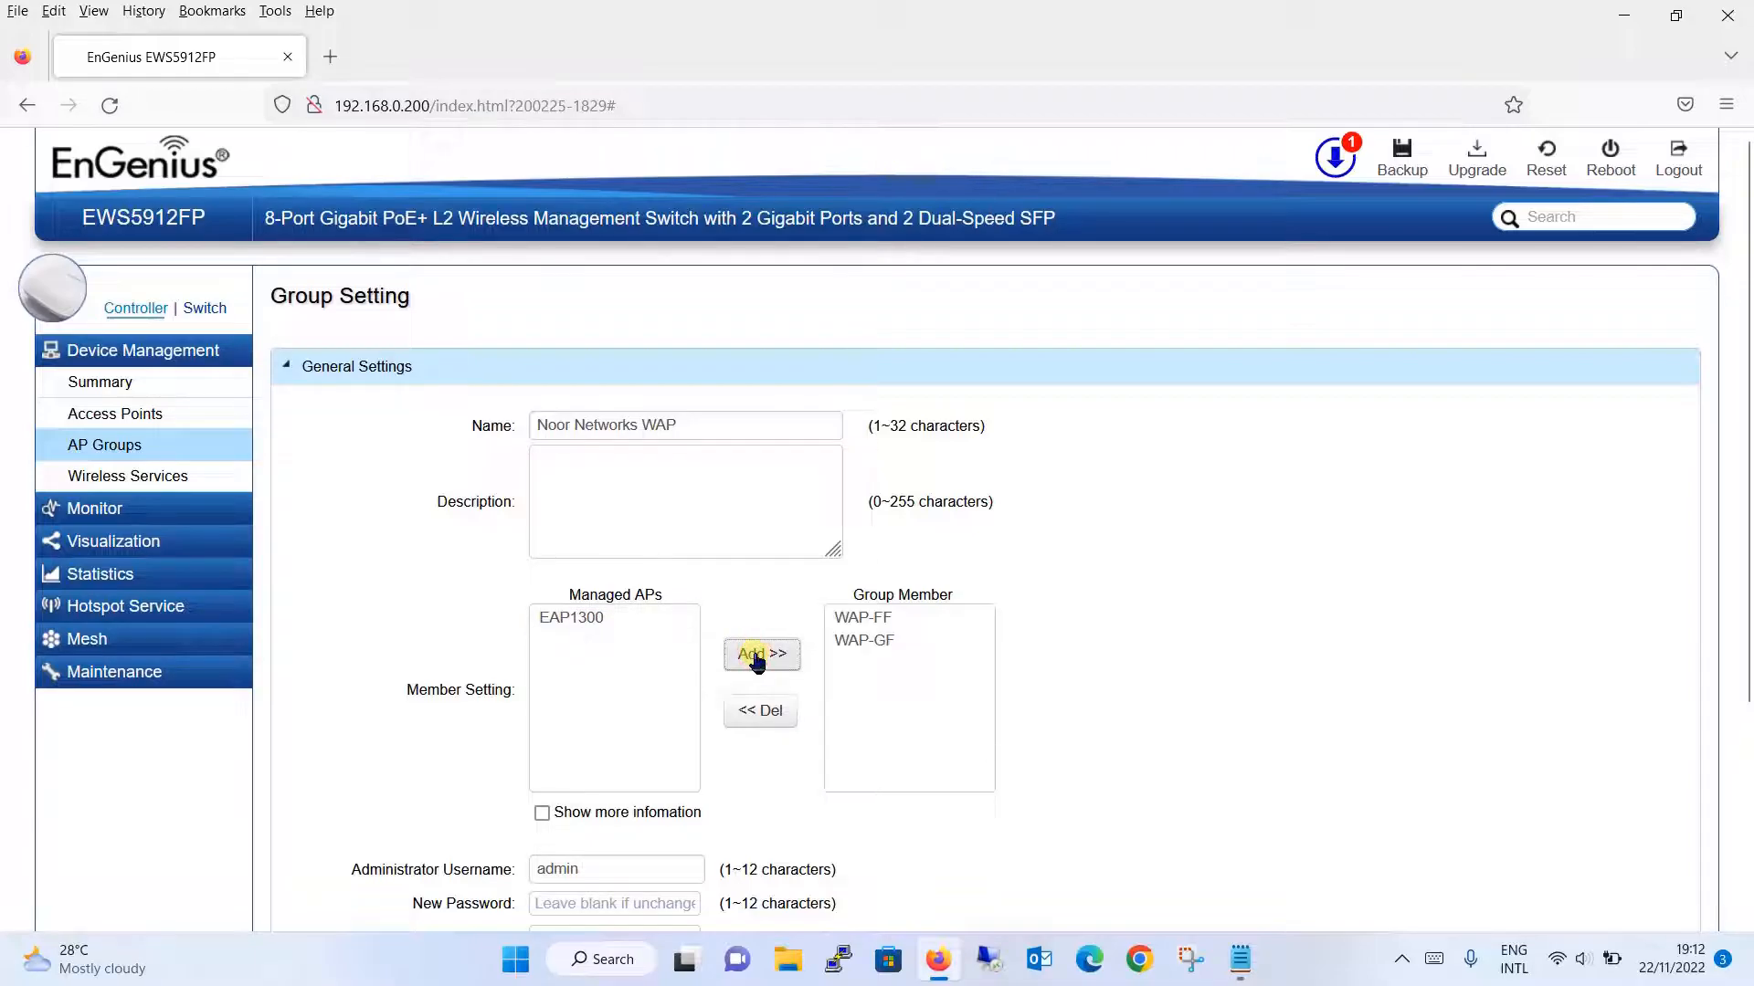
pyautogui.moveTo(1747, 331); pyautogui.dragTo(1746, 639)
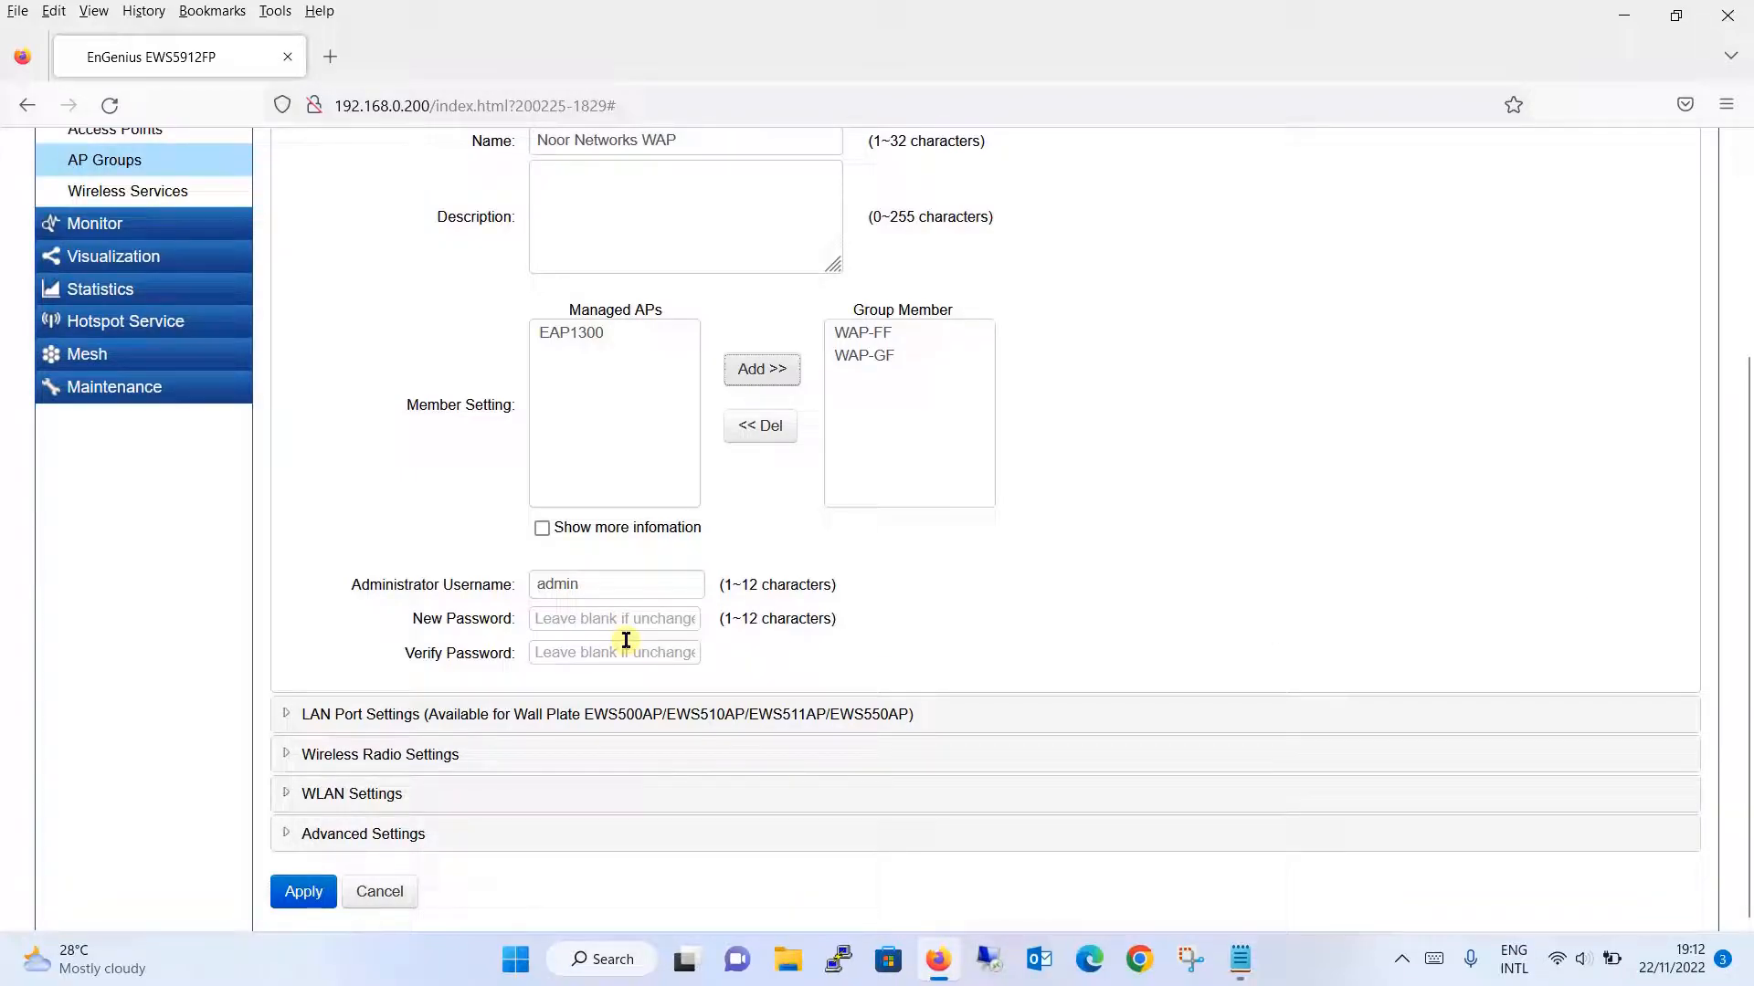
pyautogui.click(560, 716)
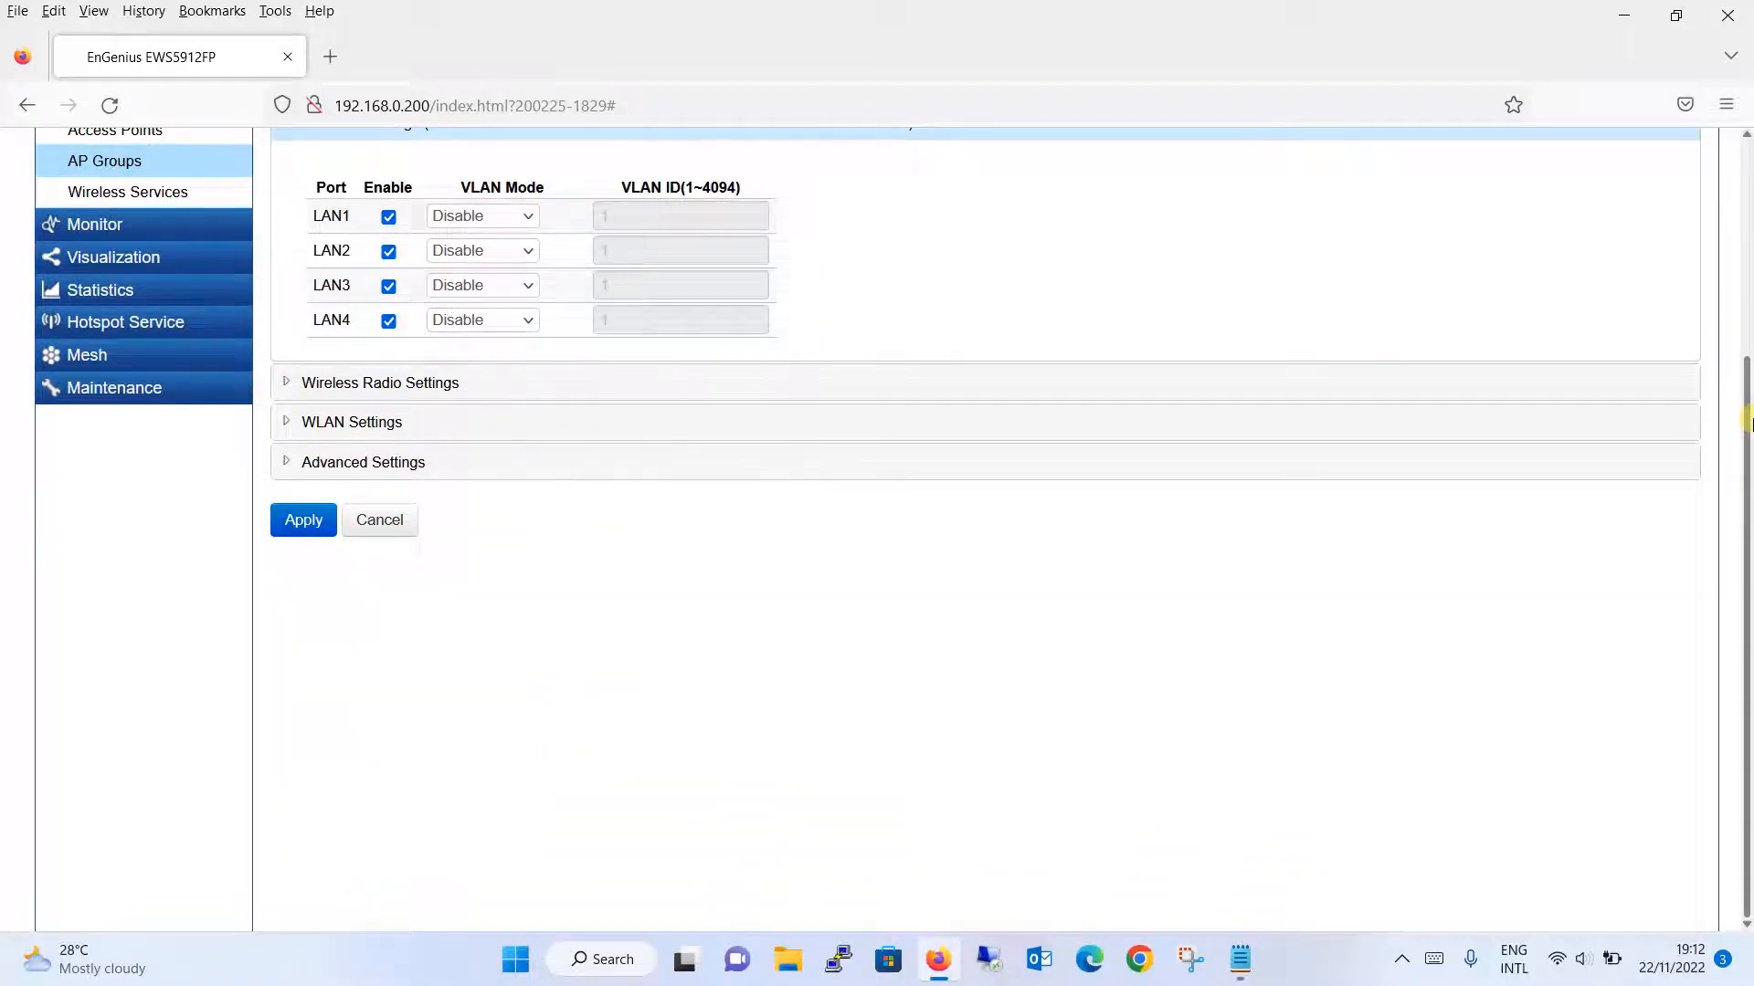
pyautogui.moveTo(1746, 448); pyautogui.dragTo(1746, 301)
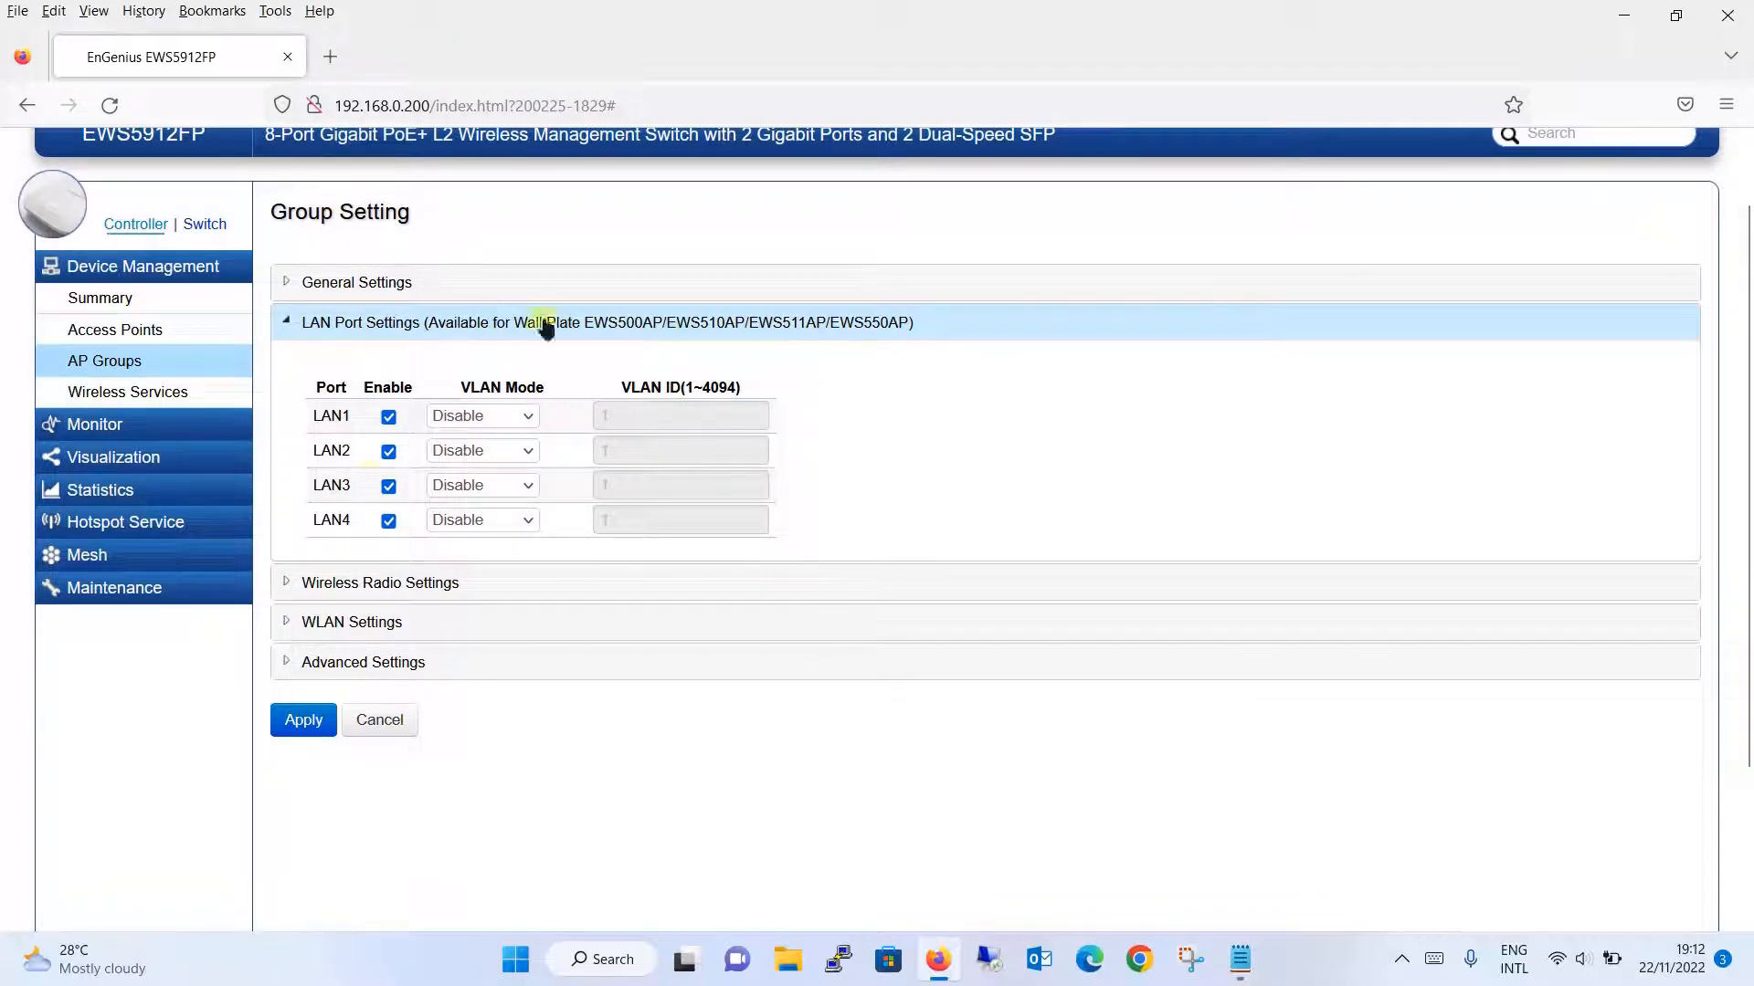
# - Review the group's wireless radio settings, keeping Argentina as the country, then show its WLAN SSID list
pyautogui.click(493, 584)
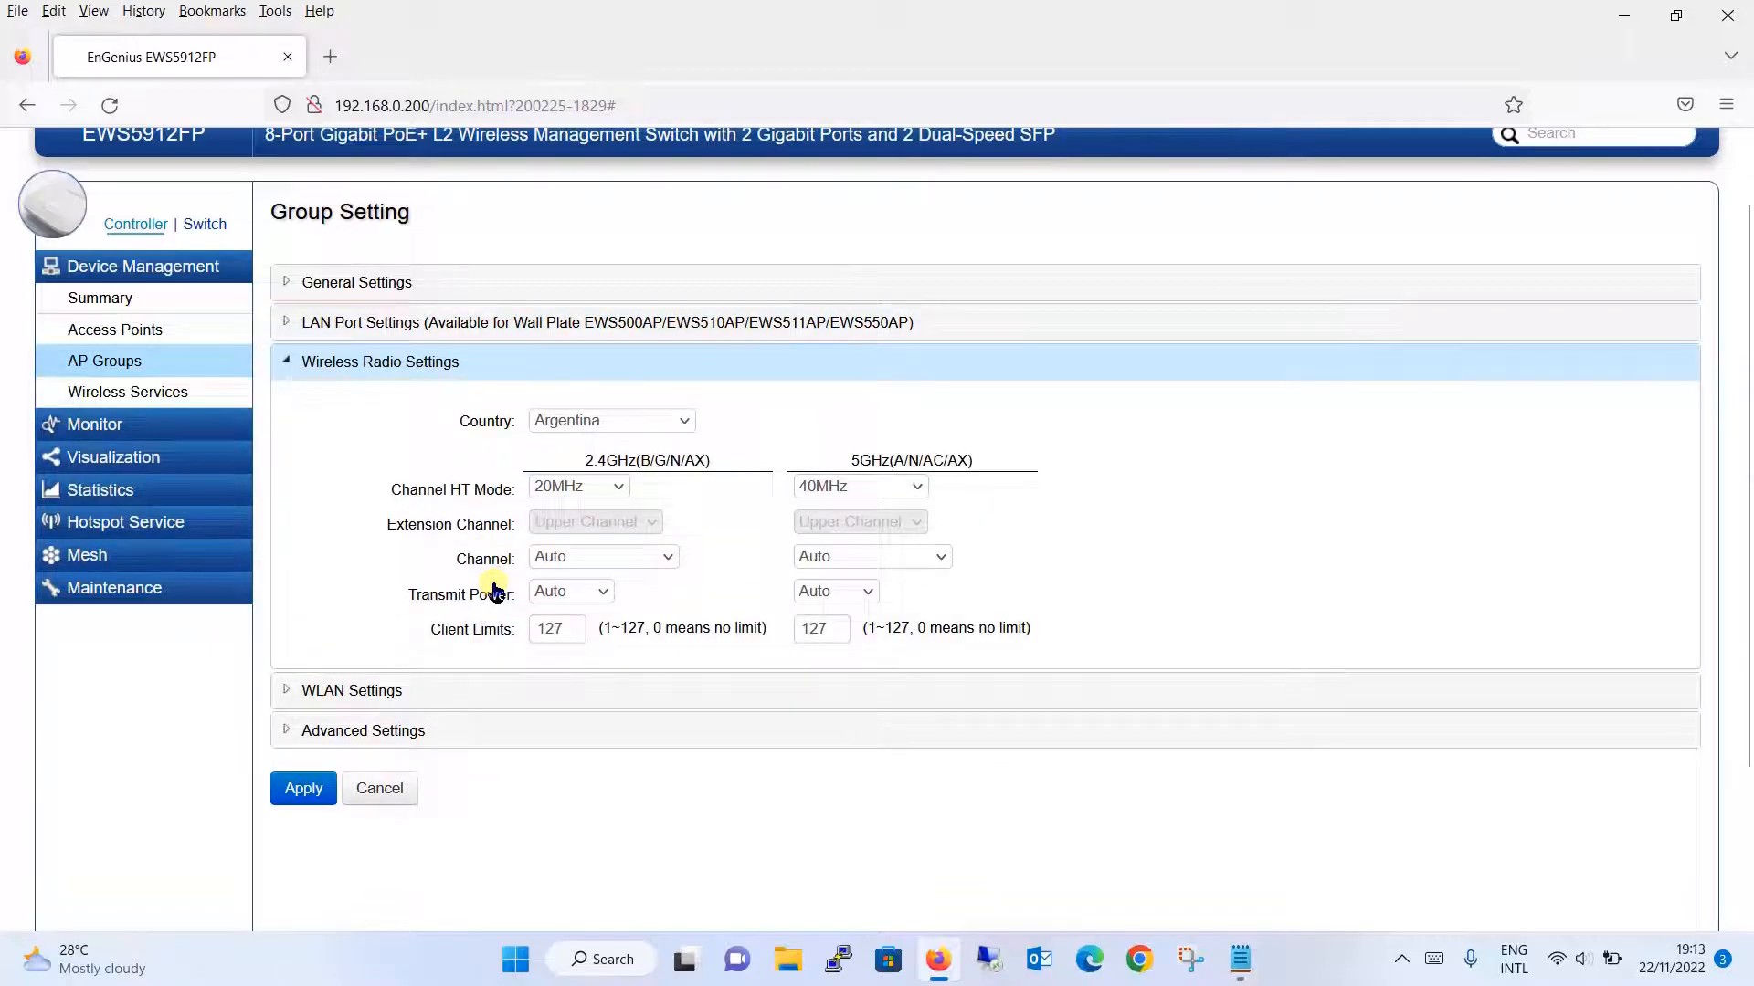
pyautogui.click(644, 415)
pyautogui.click(647, 422)
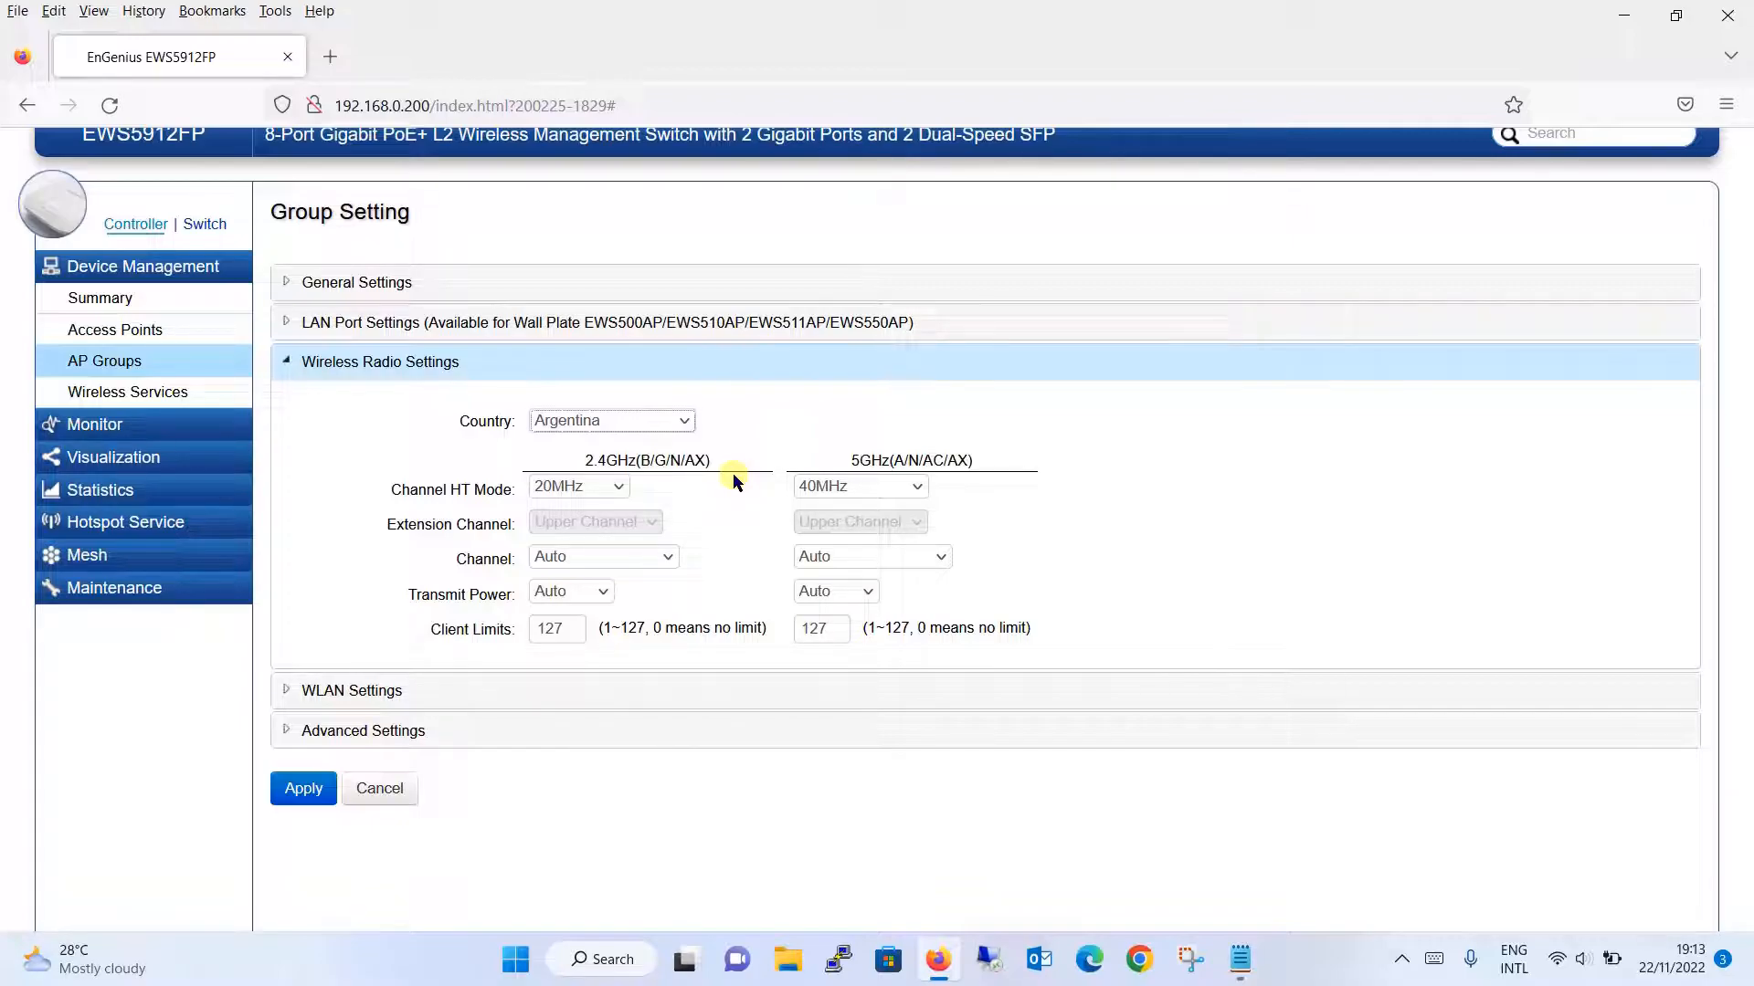
pyautogui.click(443, 694)
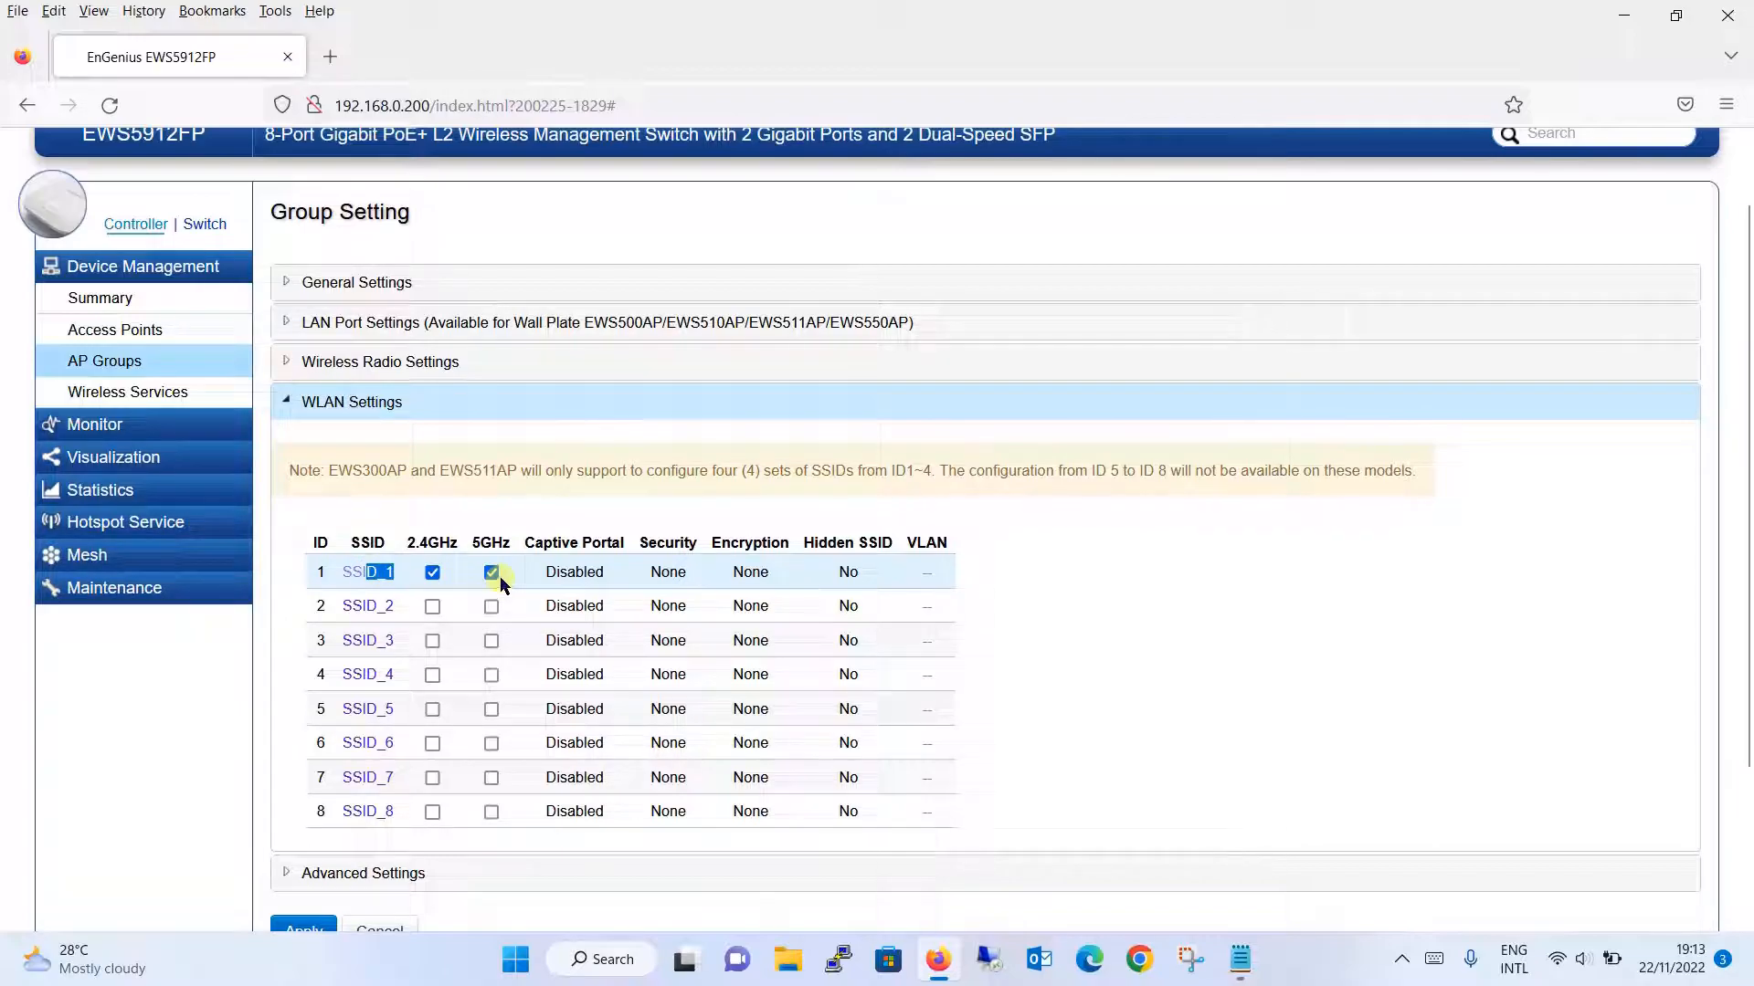
# - Rename SSID_1 to 'Noor Networks' and scroll the SSID Config dialog down to its Security options
pyautogui.click(357, 575)
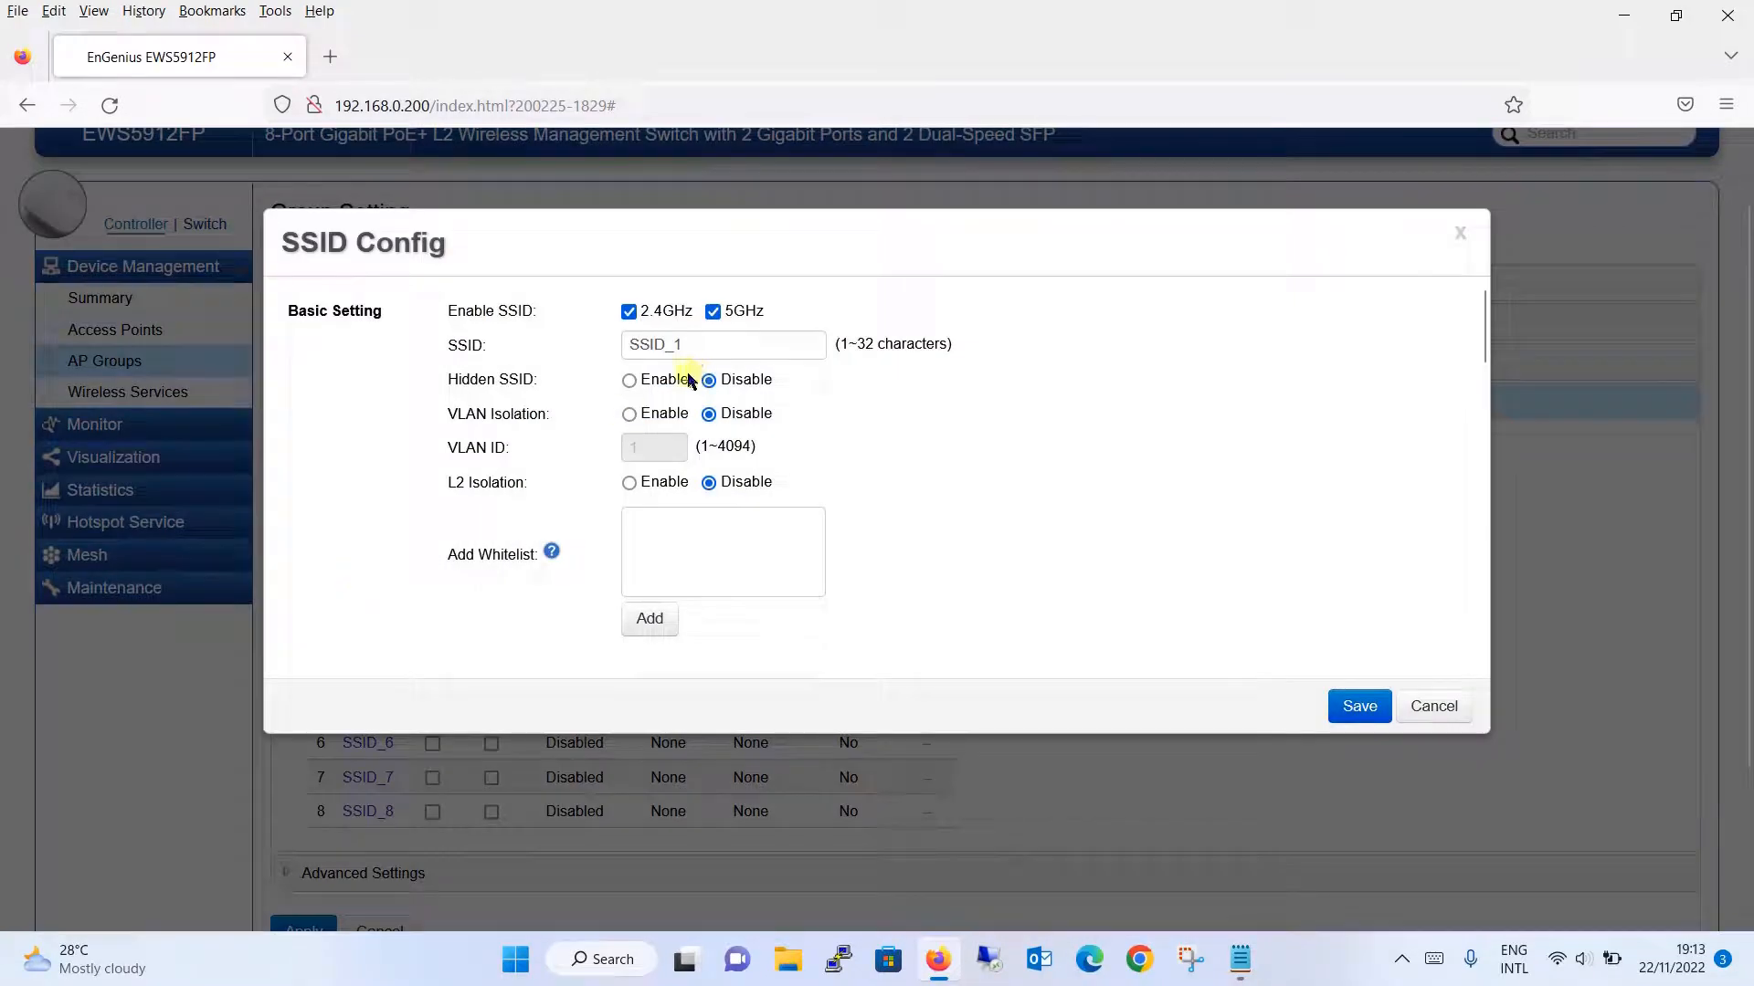
pyautogui.moveTo(735, 340); pyautogui.dragTo(530, 341)
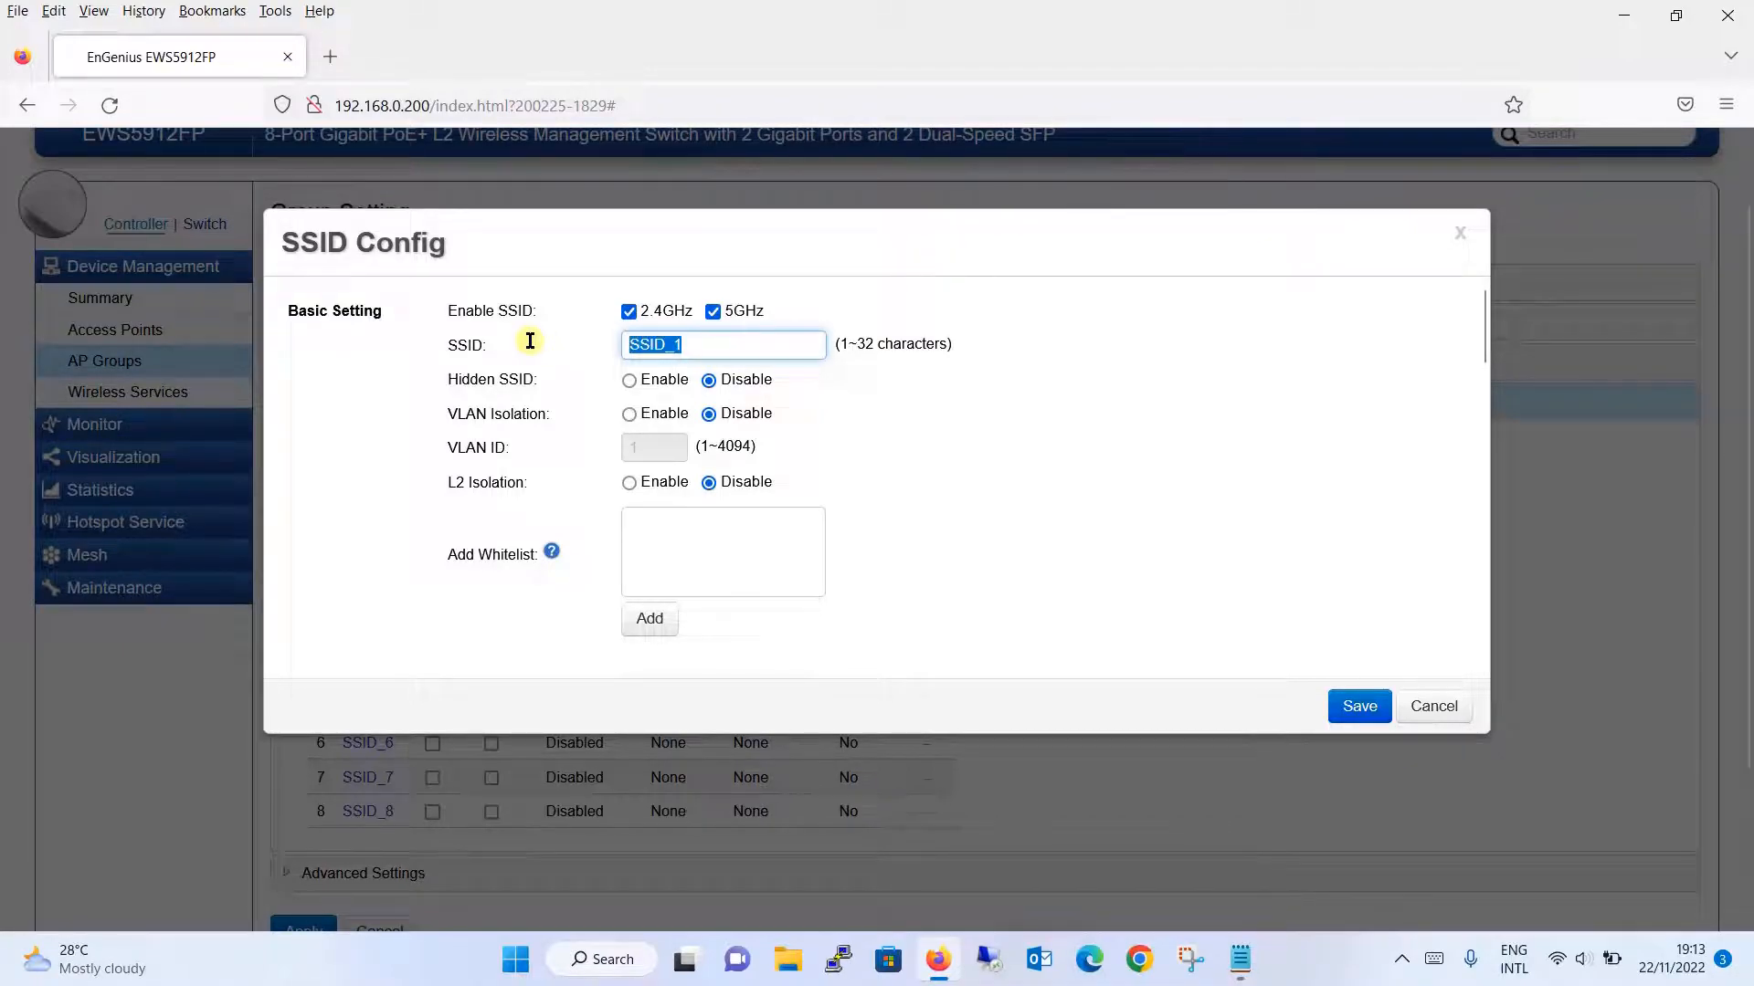
pyautogui.write('Noor')
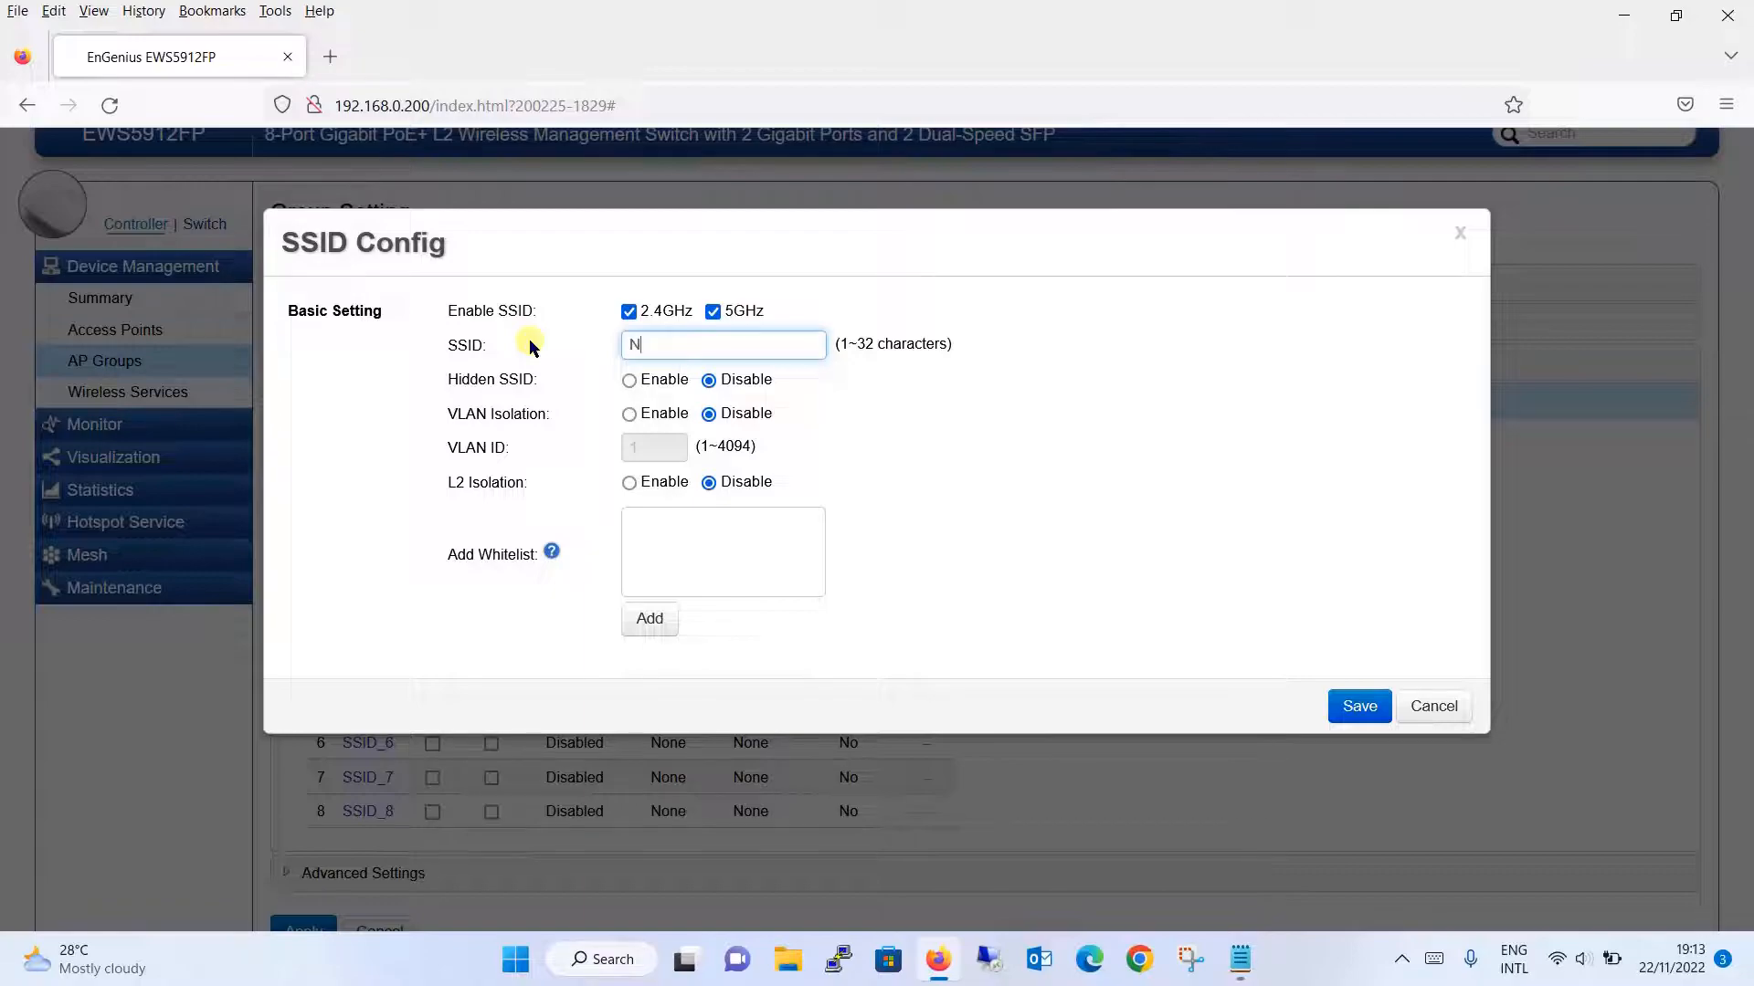
pyautogui.write('tworks')
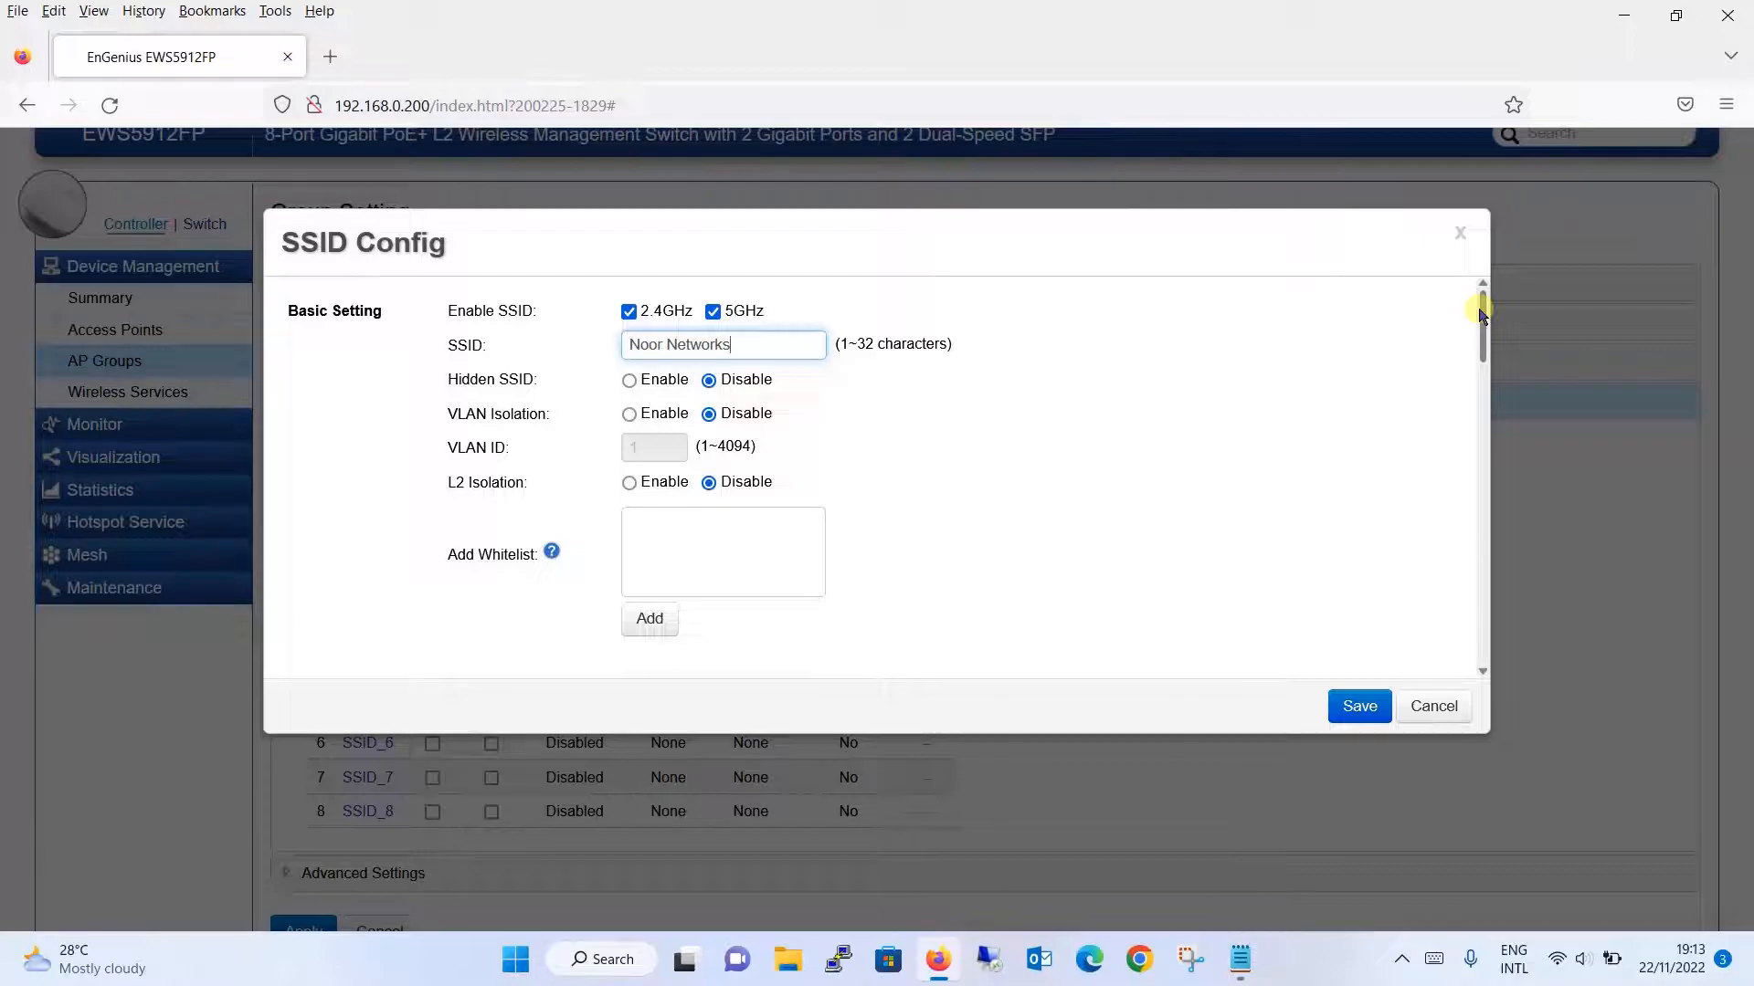
pyautogui.scroll(-1, 1481, 314)
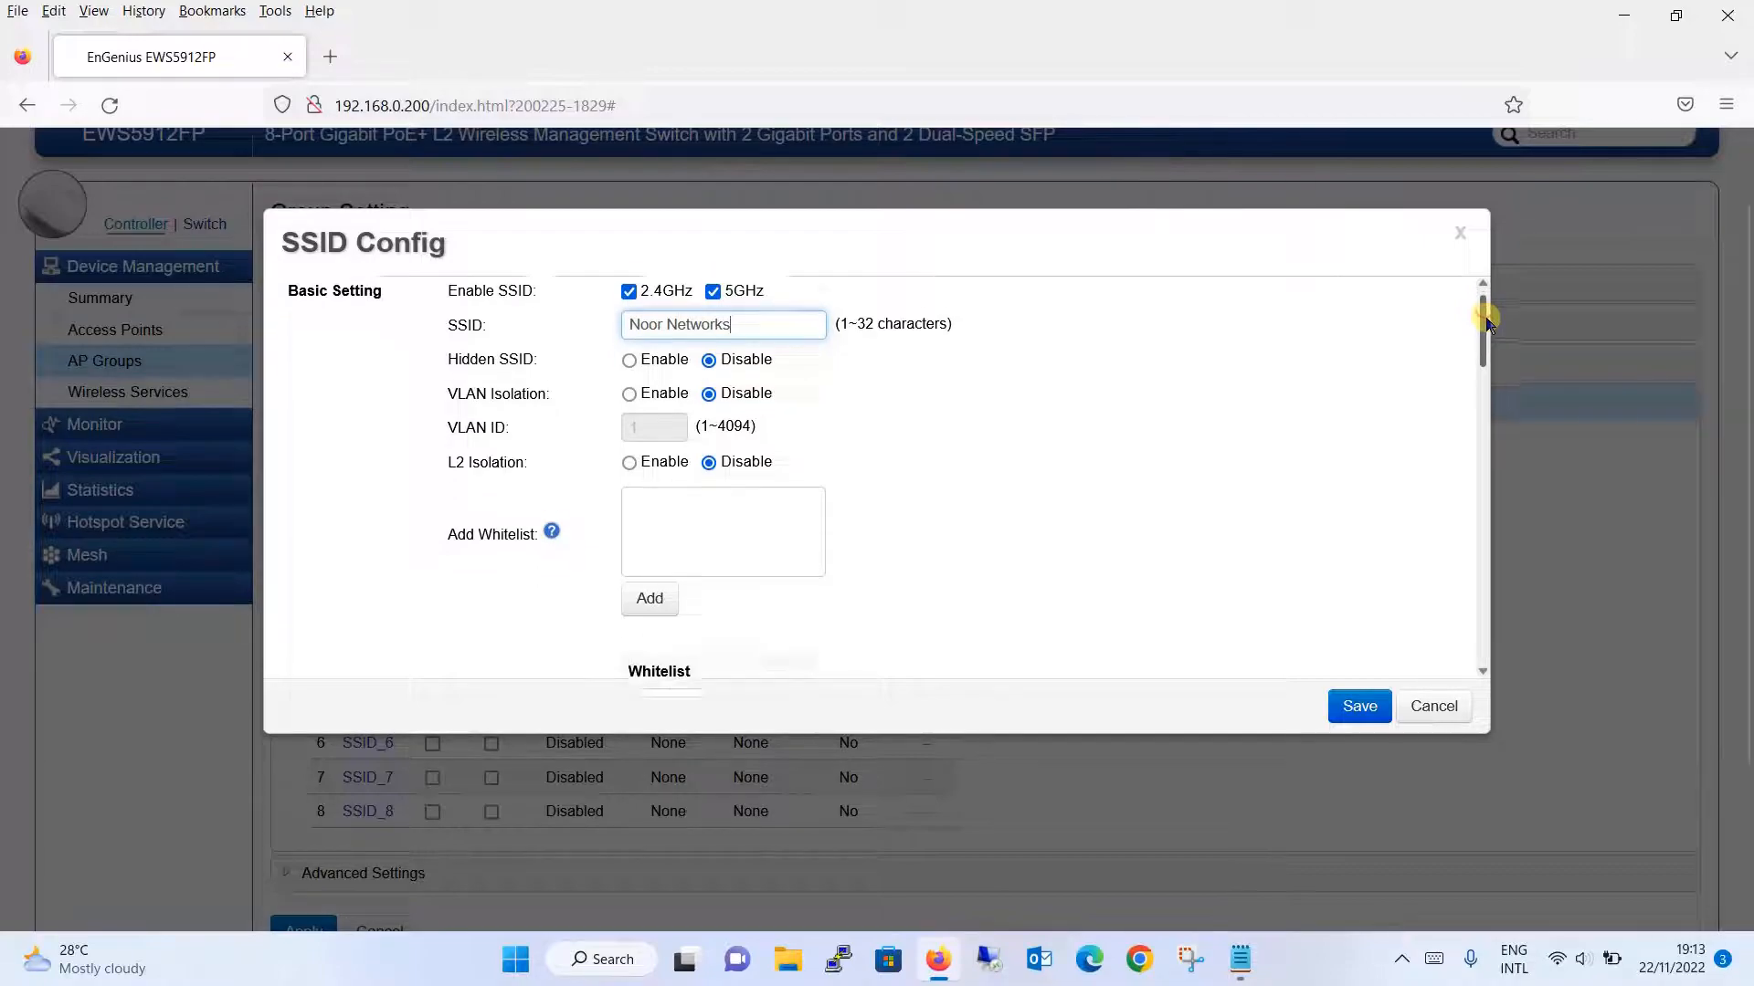
pyautogui.scroll(1, 1481, 313)
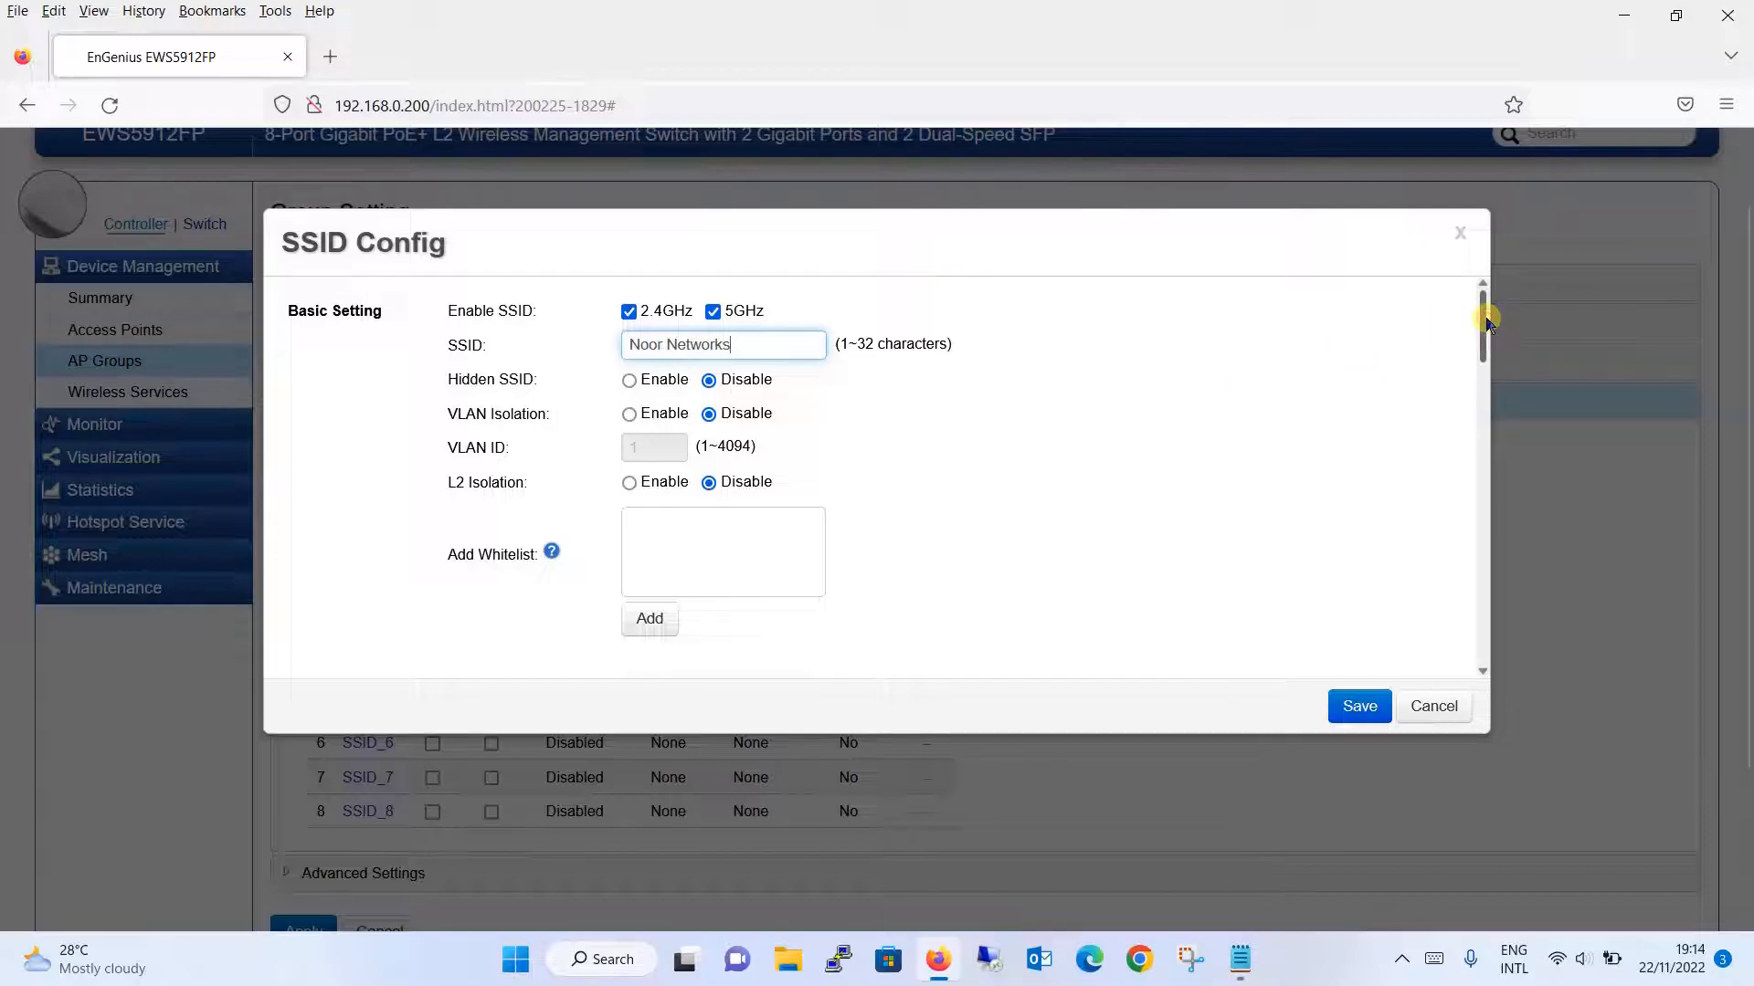
pyautogui.moveTo(1484, 327); pyautogui.dragTo(1474, 568)
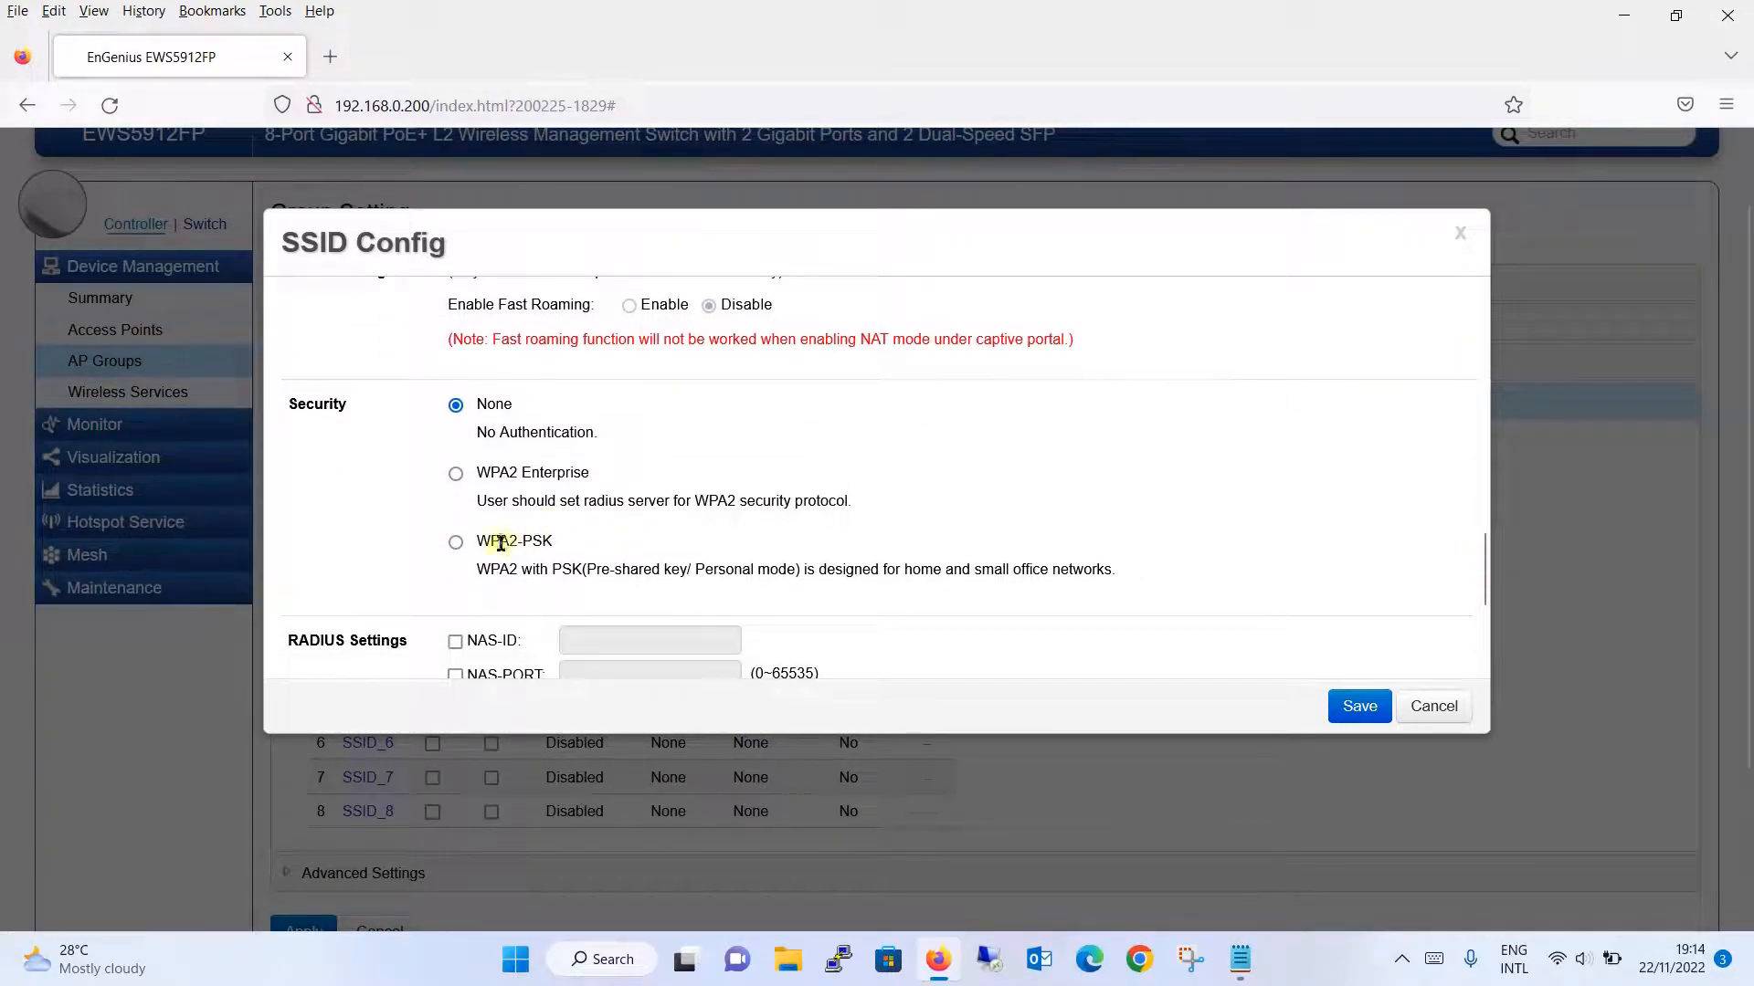
# - Secure the Noor Networks SSID with WPA2-PSK and a WPA2 passphrase, then save the SSID configuration
pyautogui.click(455, 544)
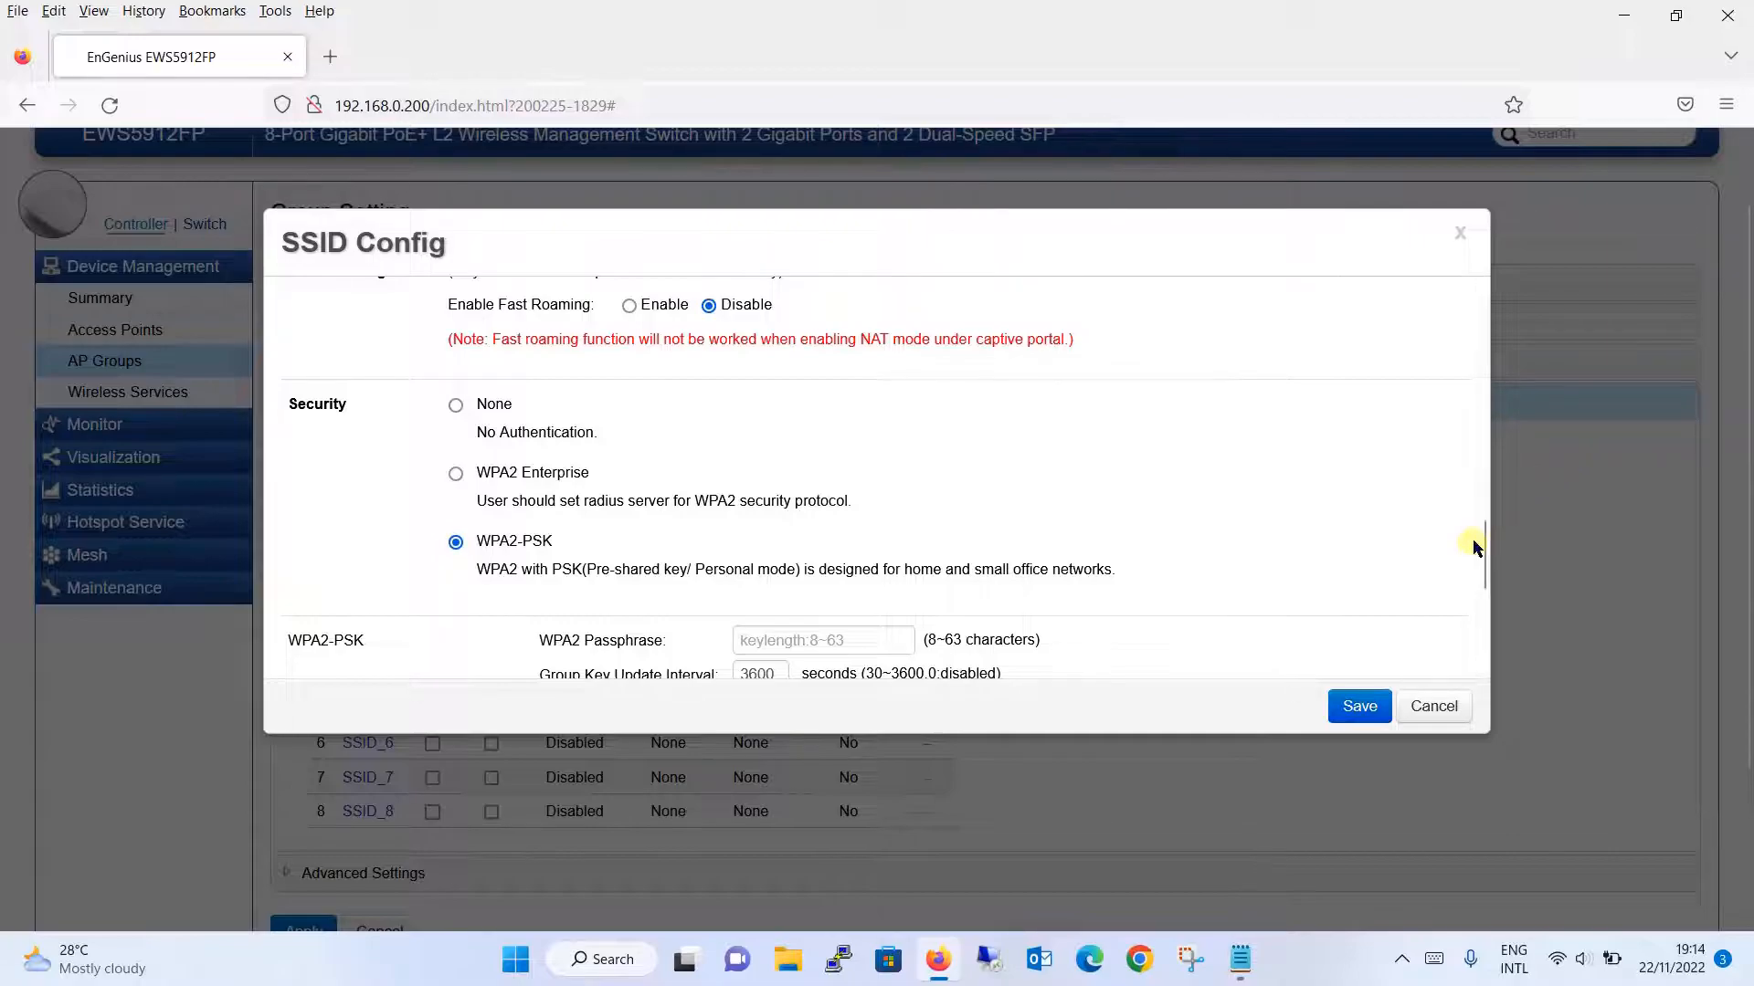
pyautogui.scroll(-1, 1482, 548)
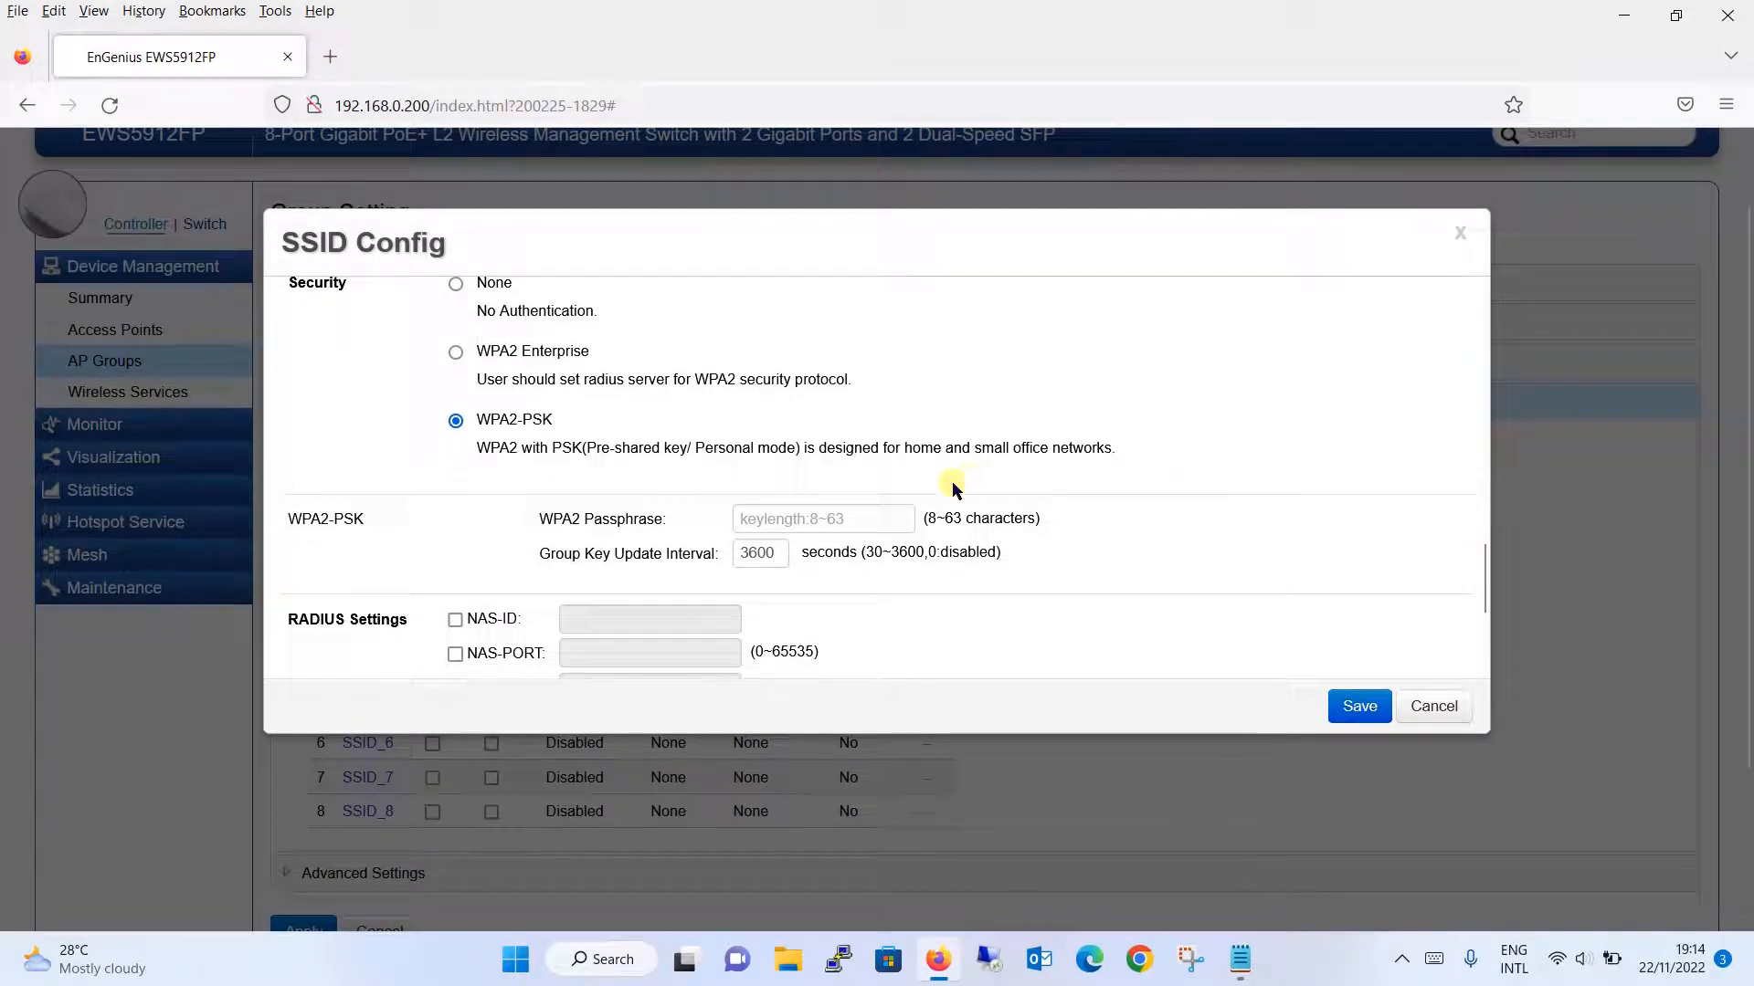
pyautogui.click(874, 521)
pyautogui.write('123456789')
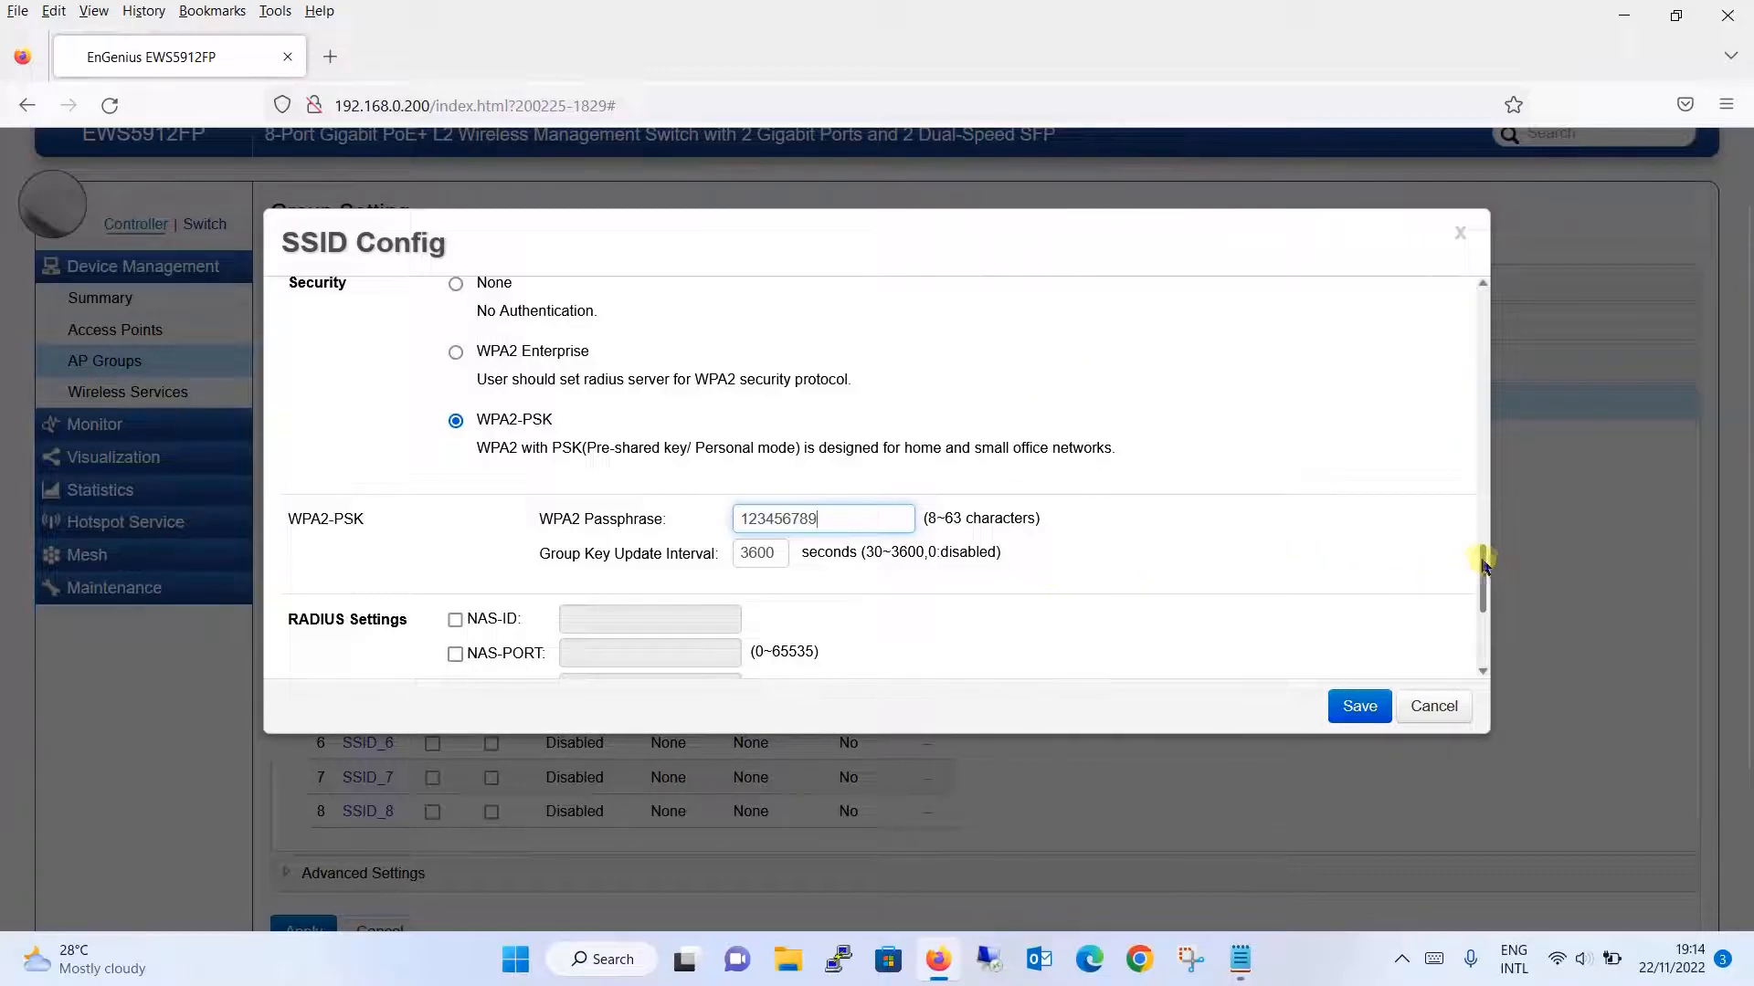
pyautogui.moveTo(1481, 561); pyautogui.dragTo(1480, 673)
pyautogui.click(1351, 705)
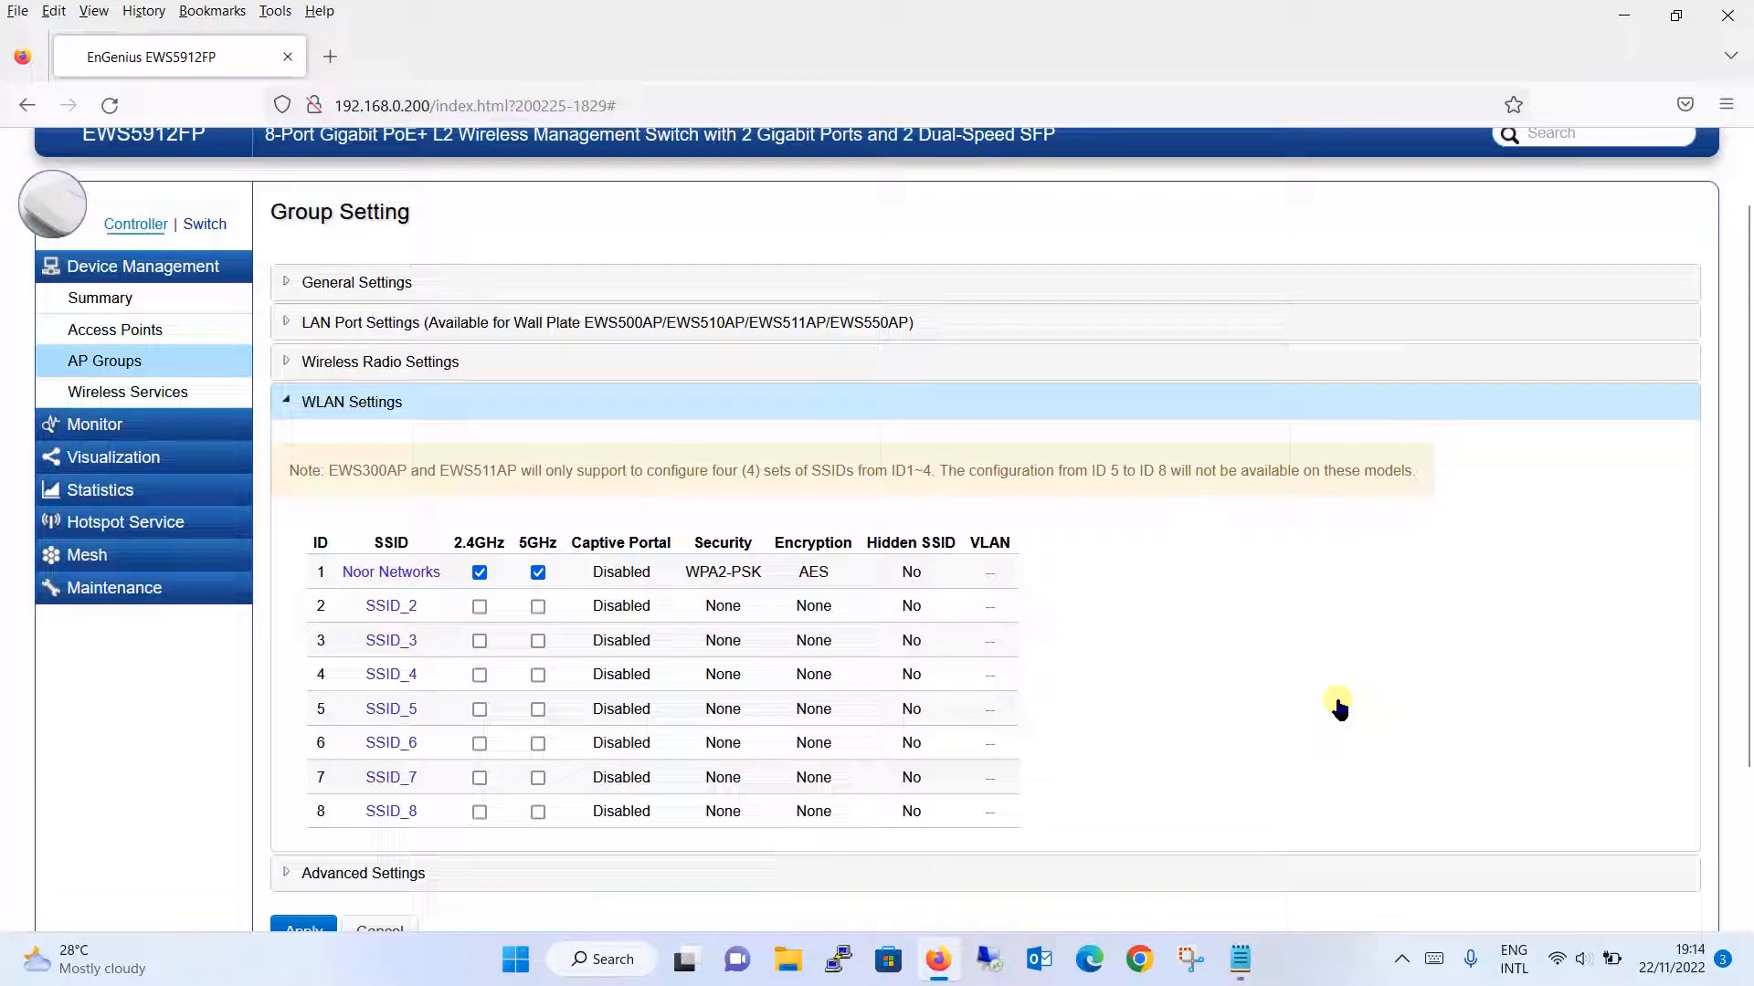
# - Expand the group's Advanced Settings and apply them unchanged, saving the Noor Networks WAP group
pyautogui.moveTo(1746, 496); pyautogui.dragTo(1745, 639)
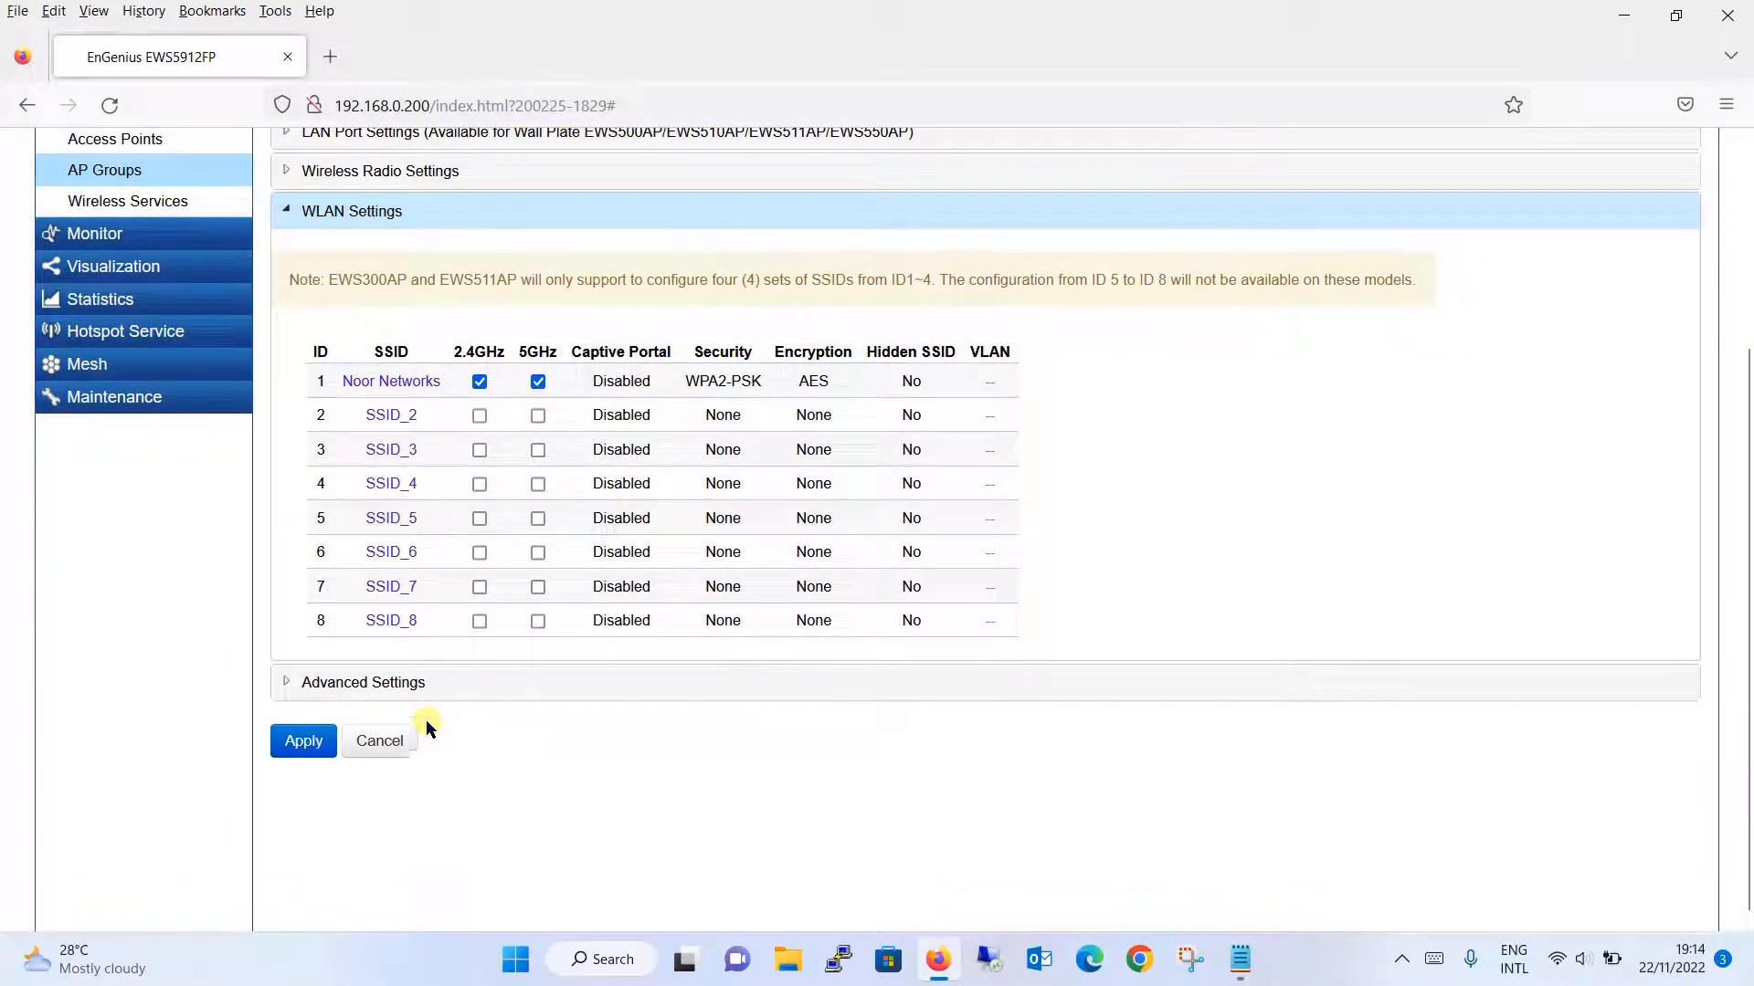
pyautogui.click(464, 684)
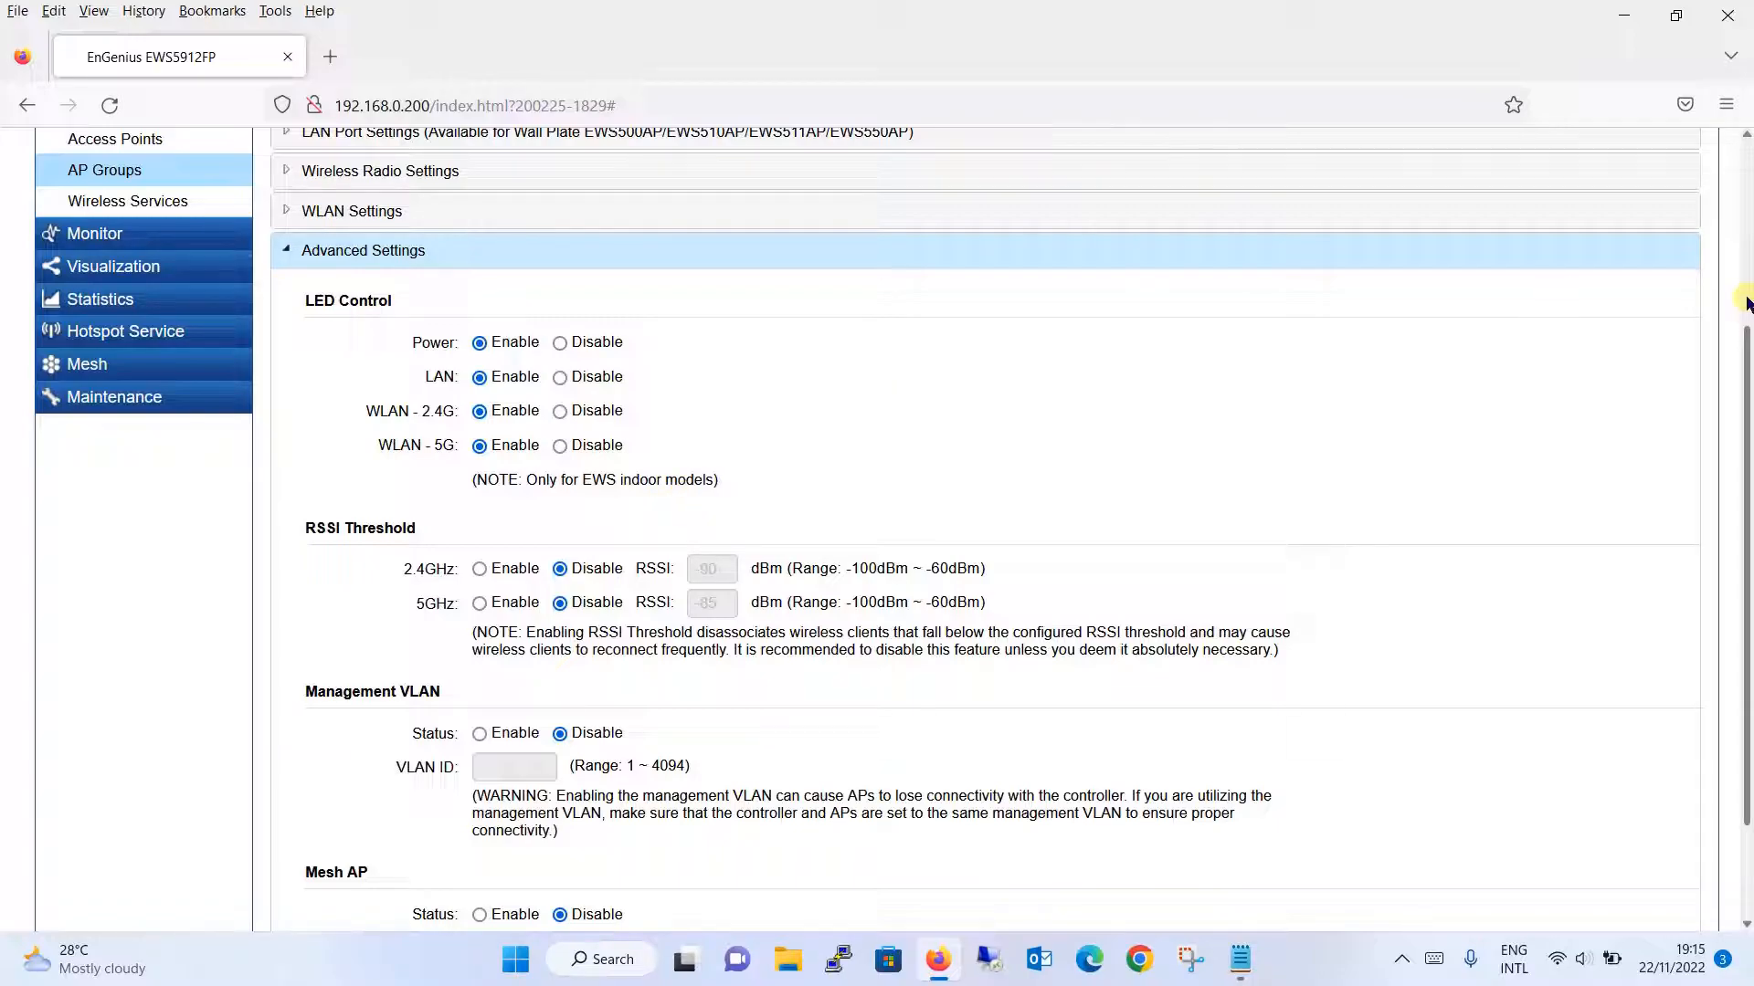
pyautogui.moveTo(1746, 351); pyautogui.dragTo(1746, 479)
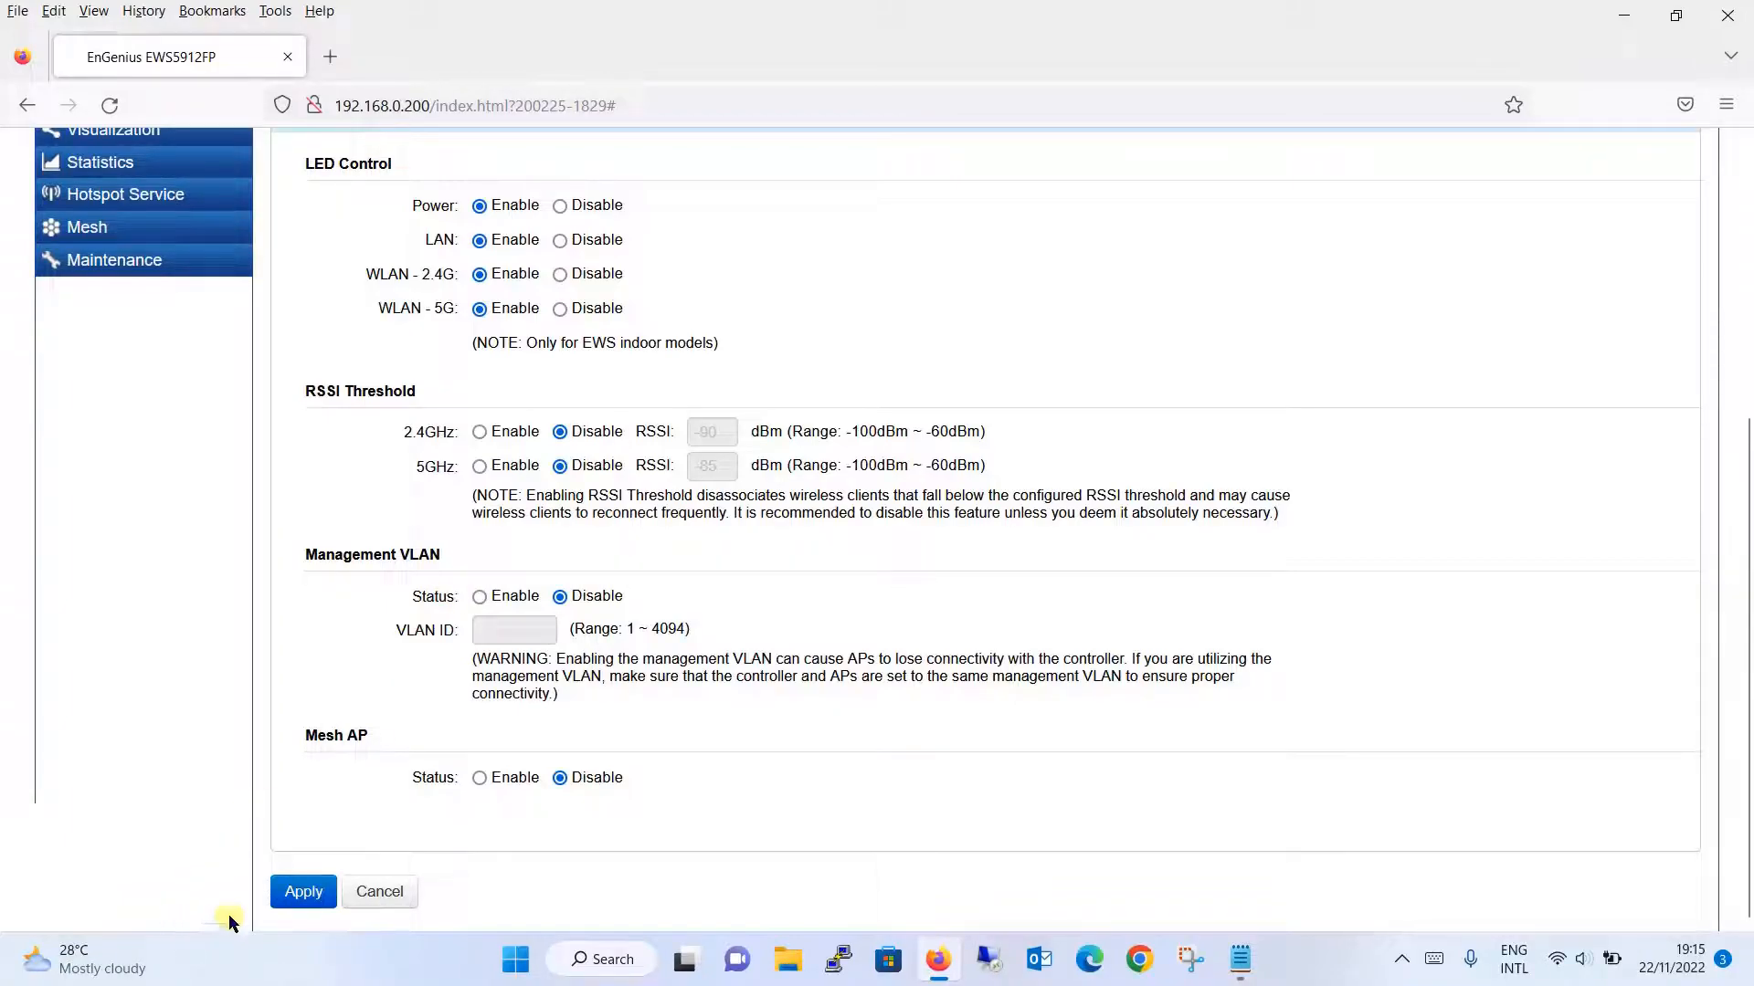
pyautogui.click(304, 894)
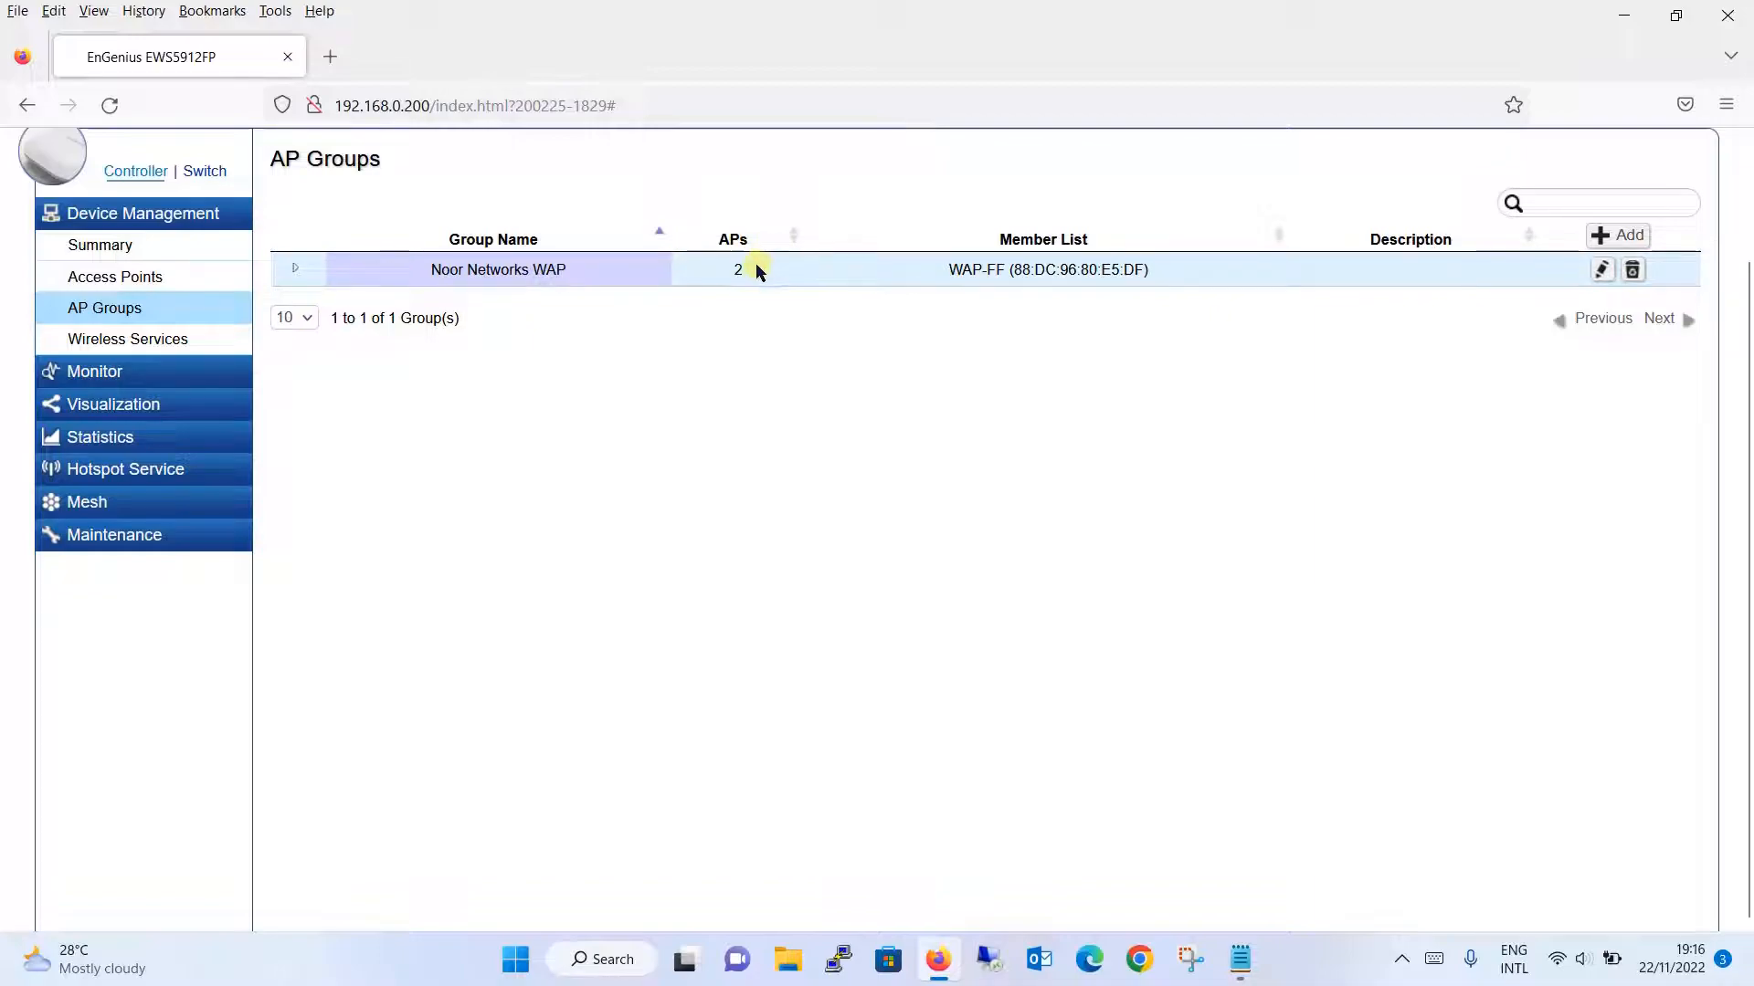
# - Check the Noor Networks WAP member APs and managed Access Points list, then open the controller Summary
pyautogui.click(297, 272)
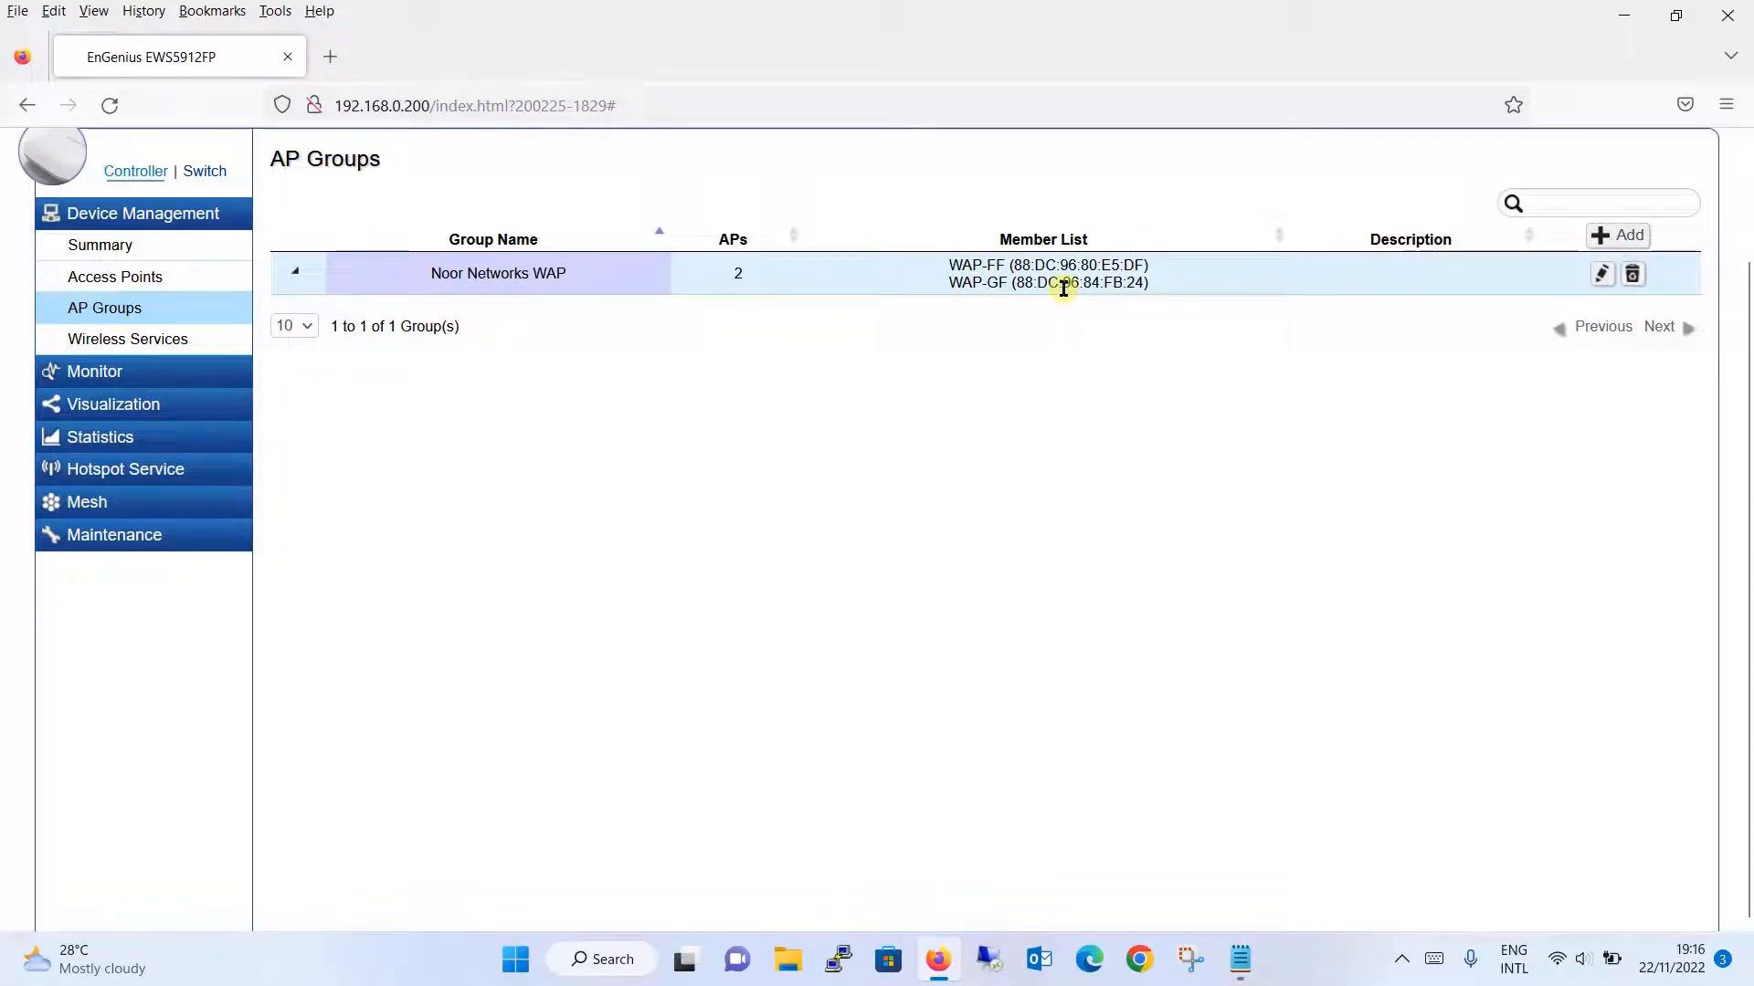
pyautogui.click(133, 285)
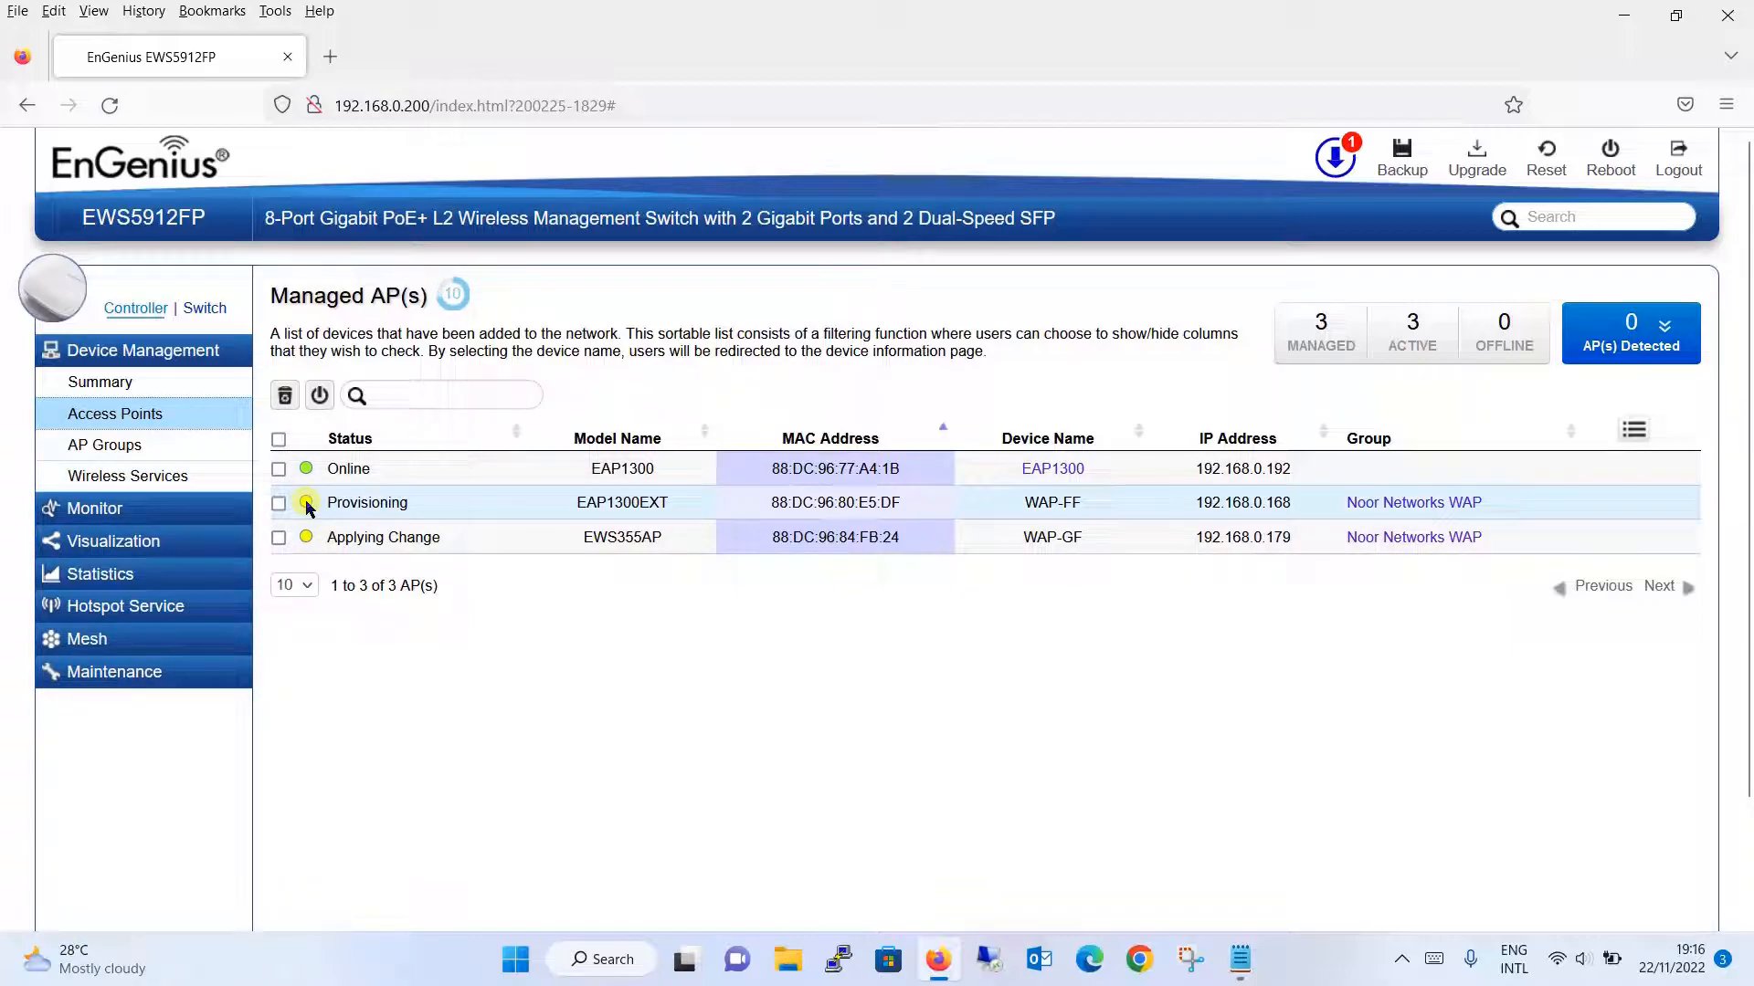
pyautogui.click(181, 388)
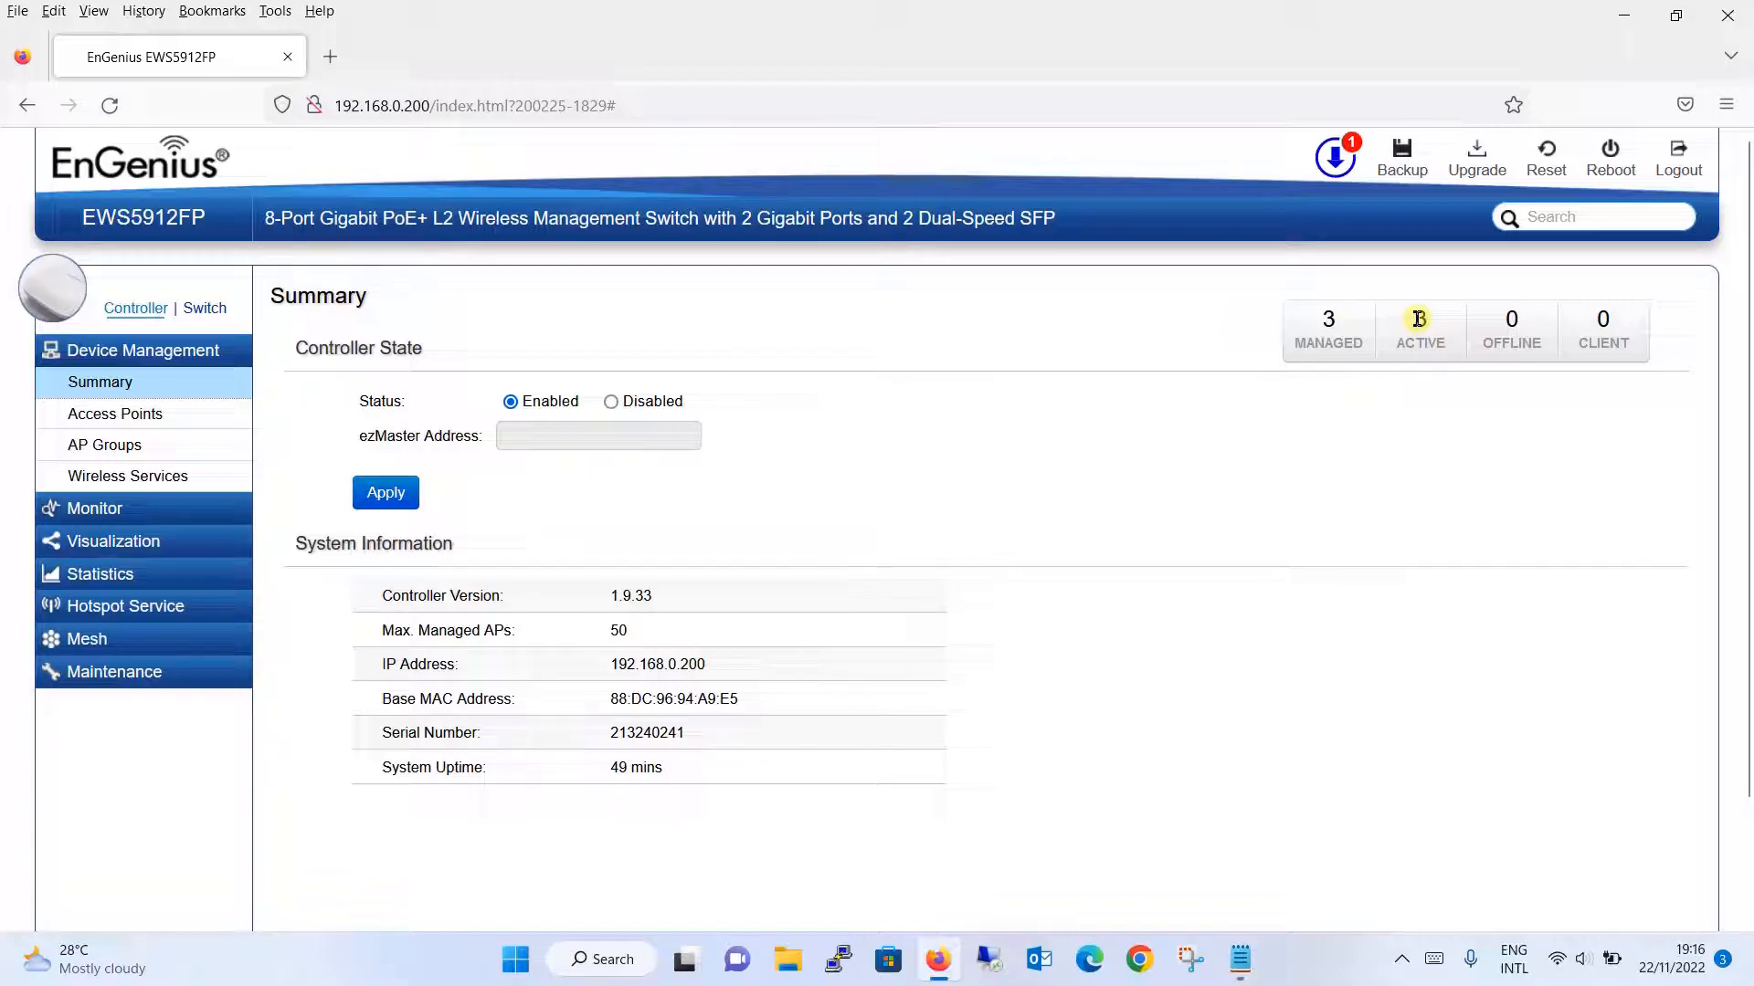
# - Open the Active Clients monitor page and check the computer's list of available Wi-Fi networks
pyautogui.click(150, 512)
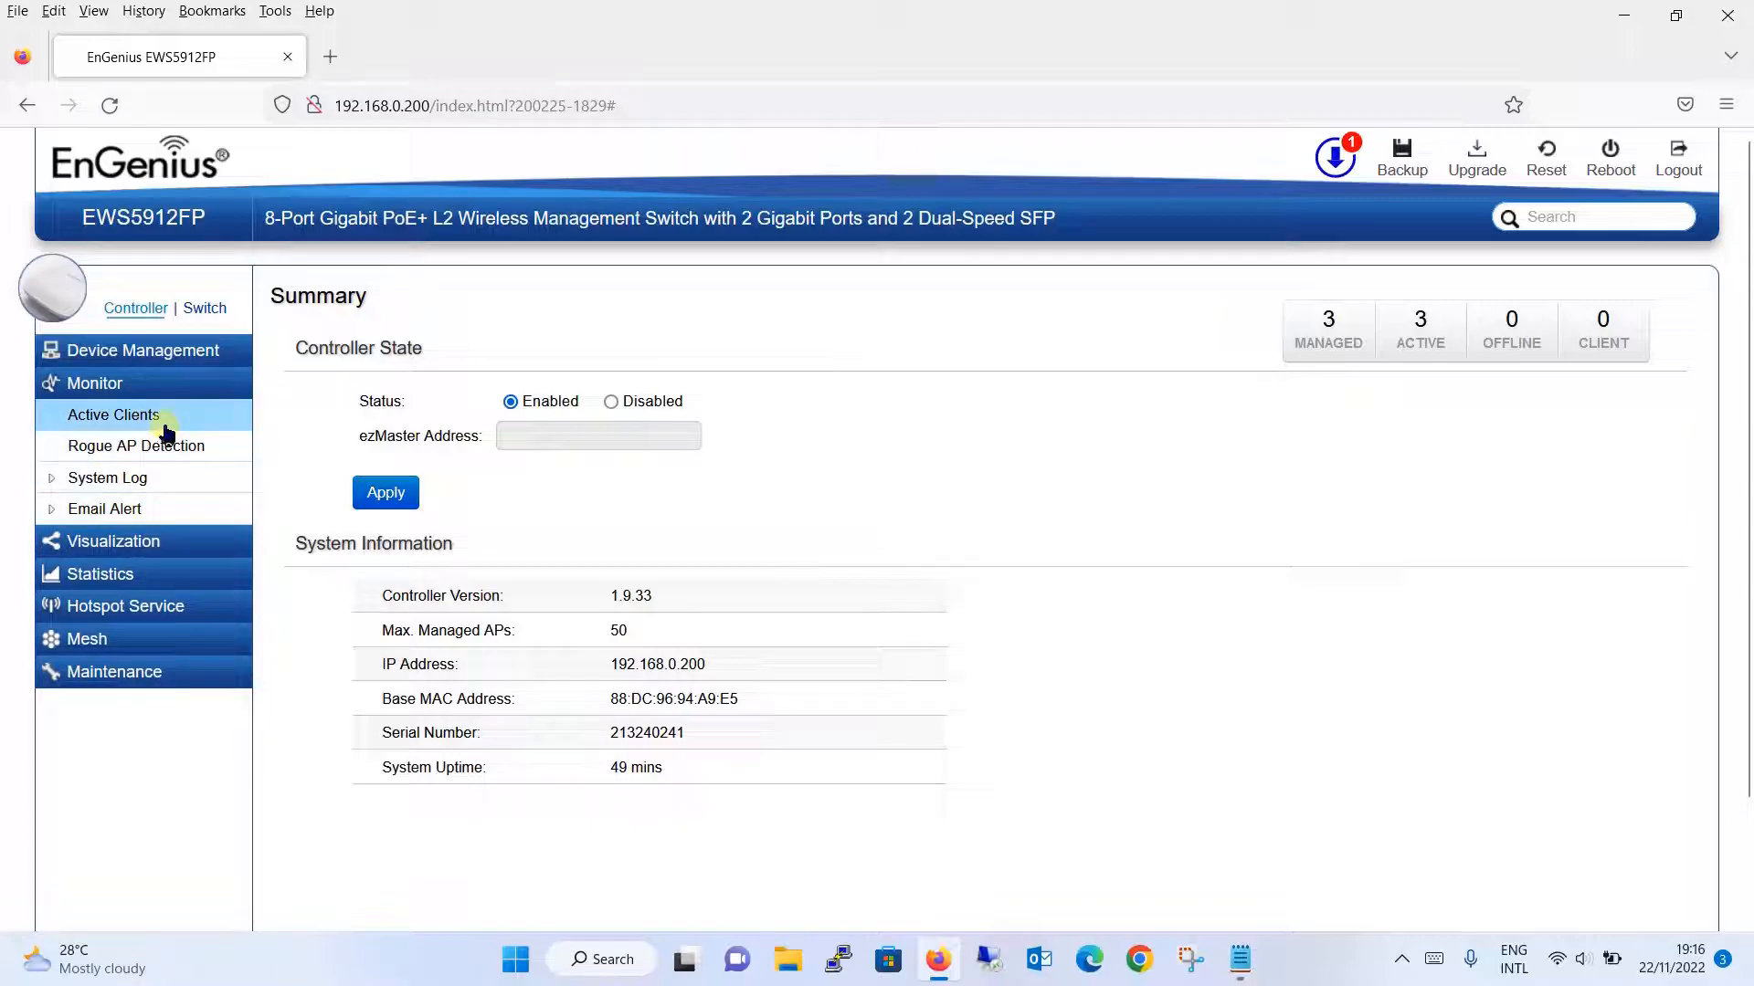
pyautogui.click(170, 422)
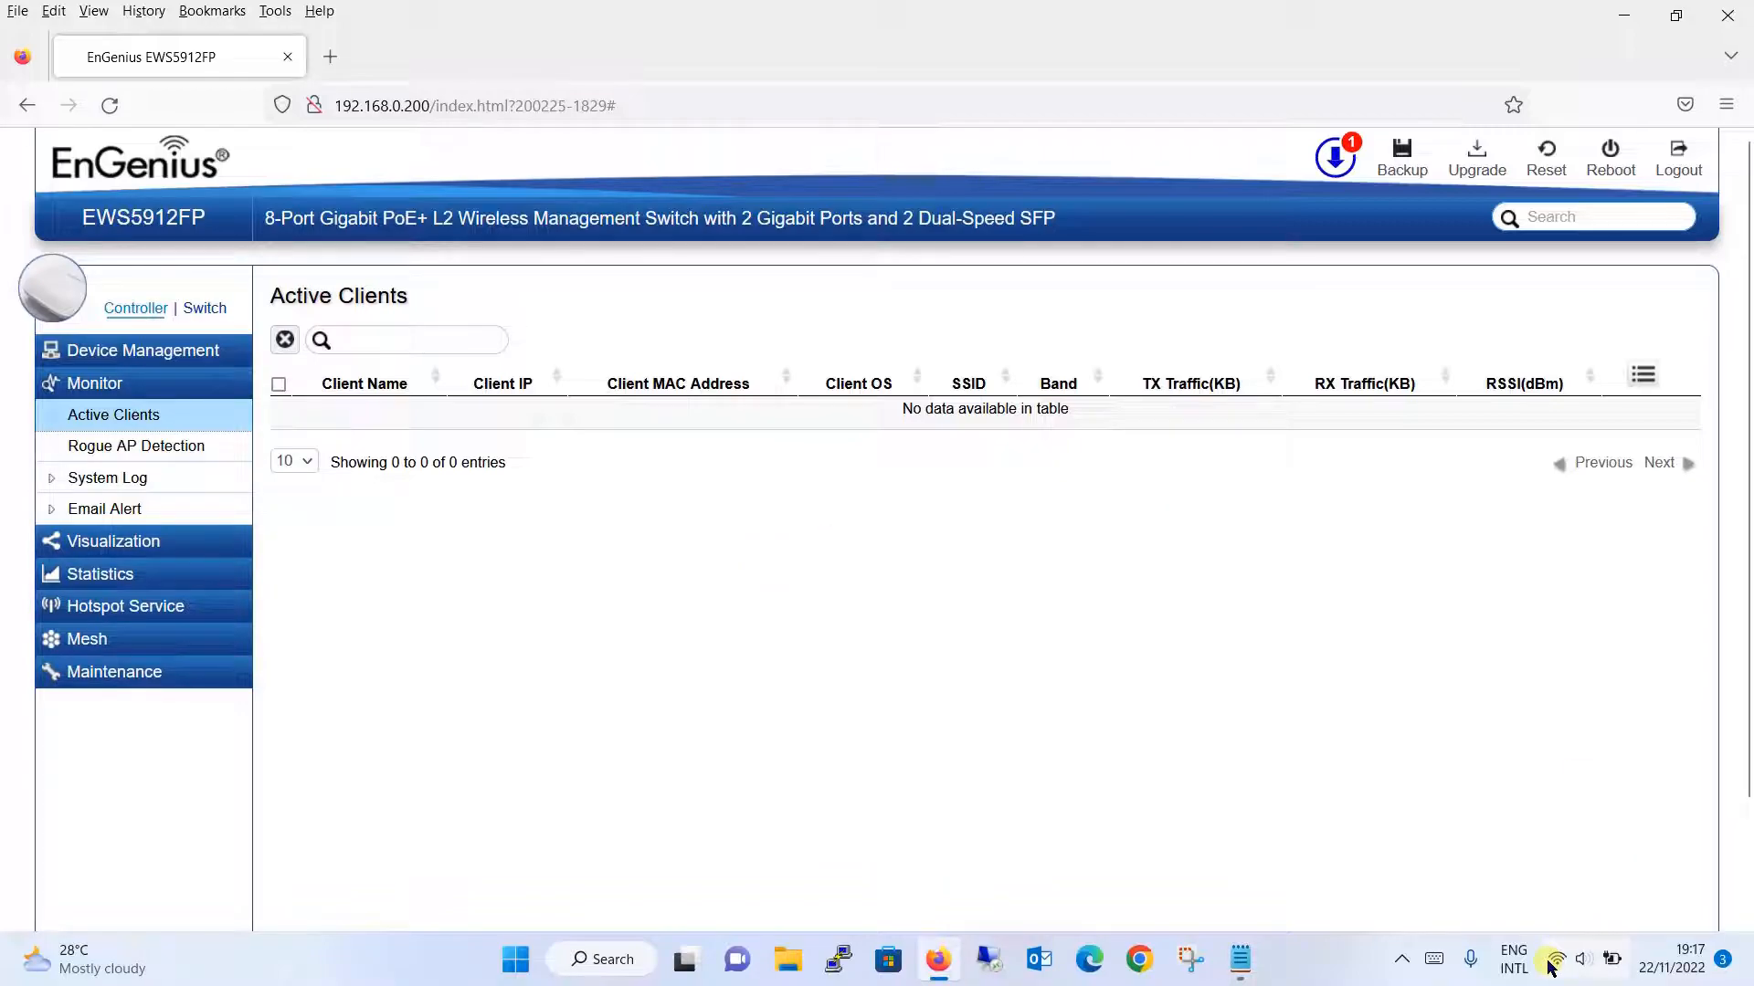
pyautogui.moveTo(1556, 961)
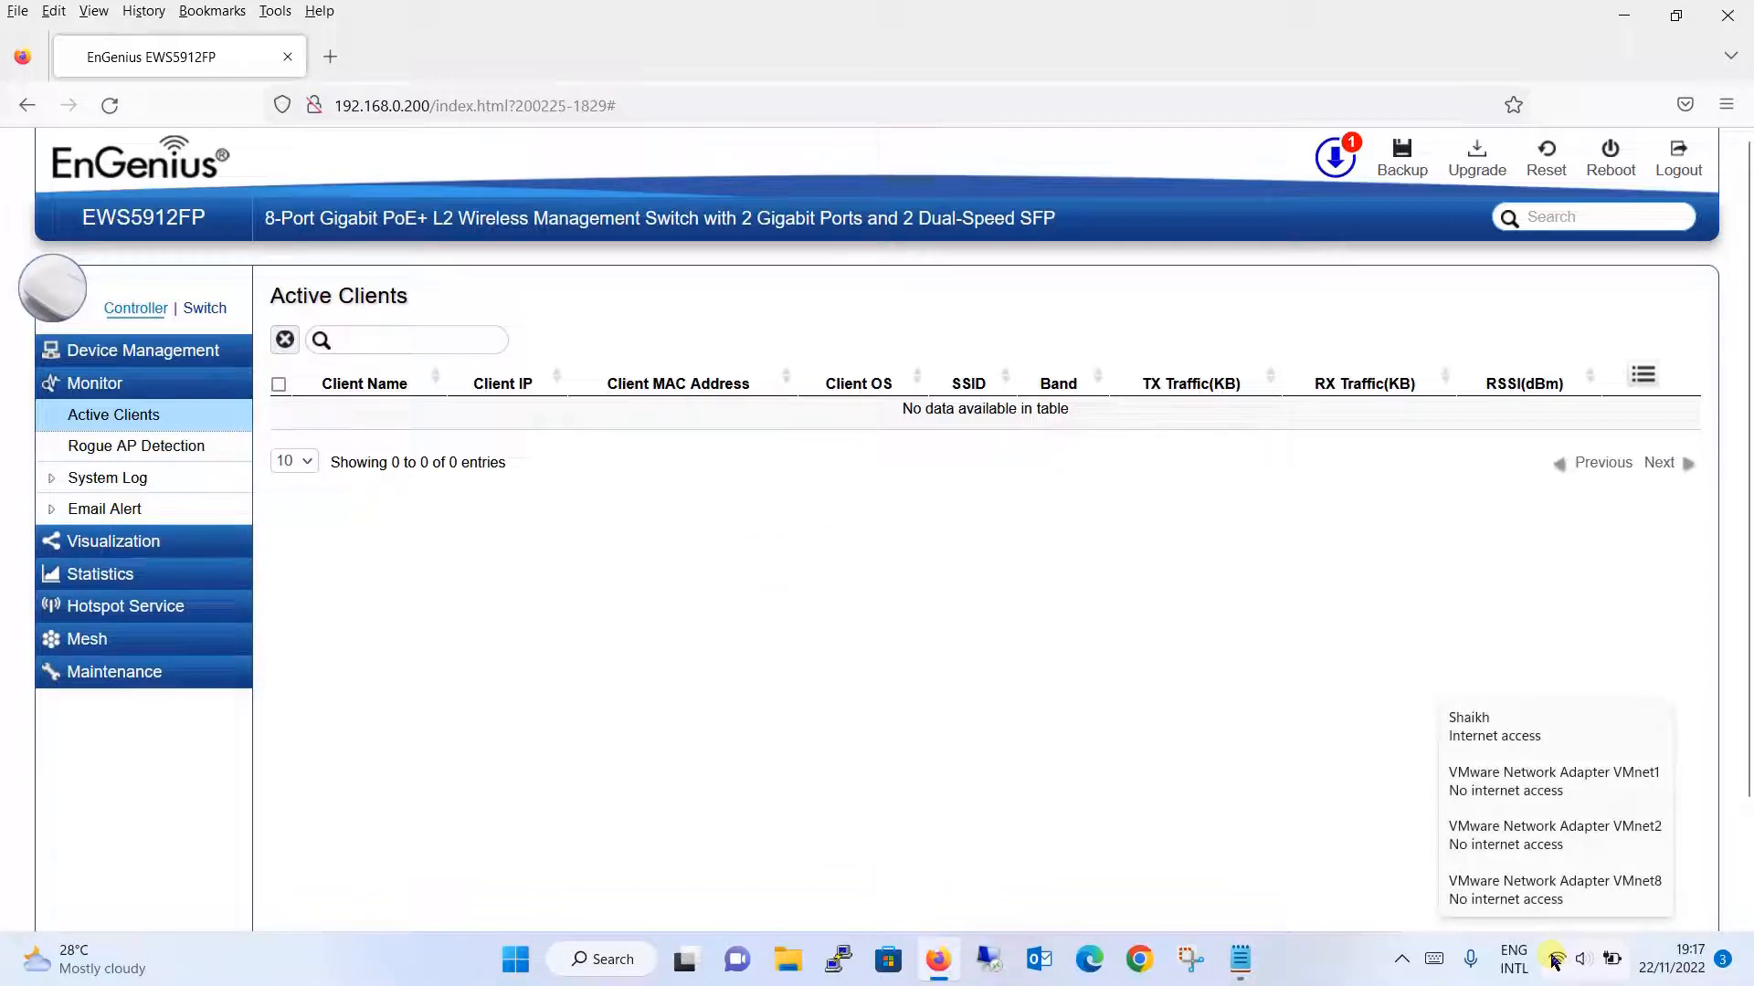
pyautogui.click(1556, 961)
pyautogui.click(1462, 530)
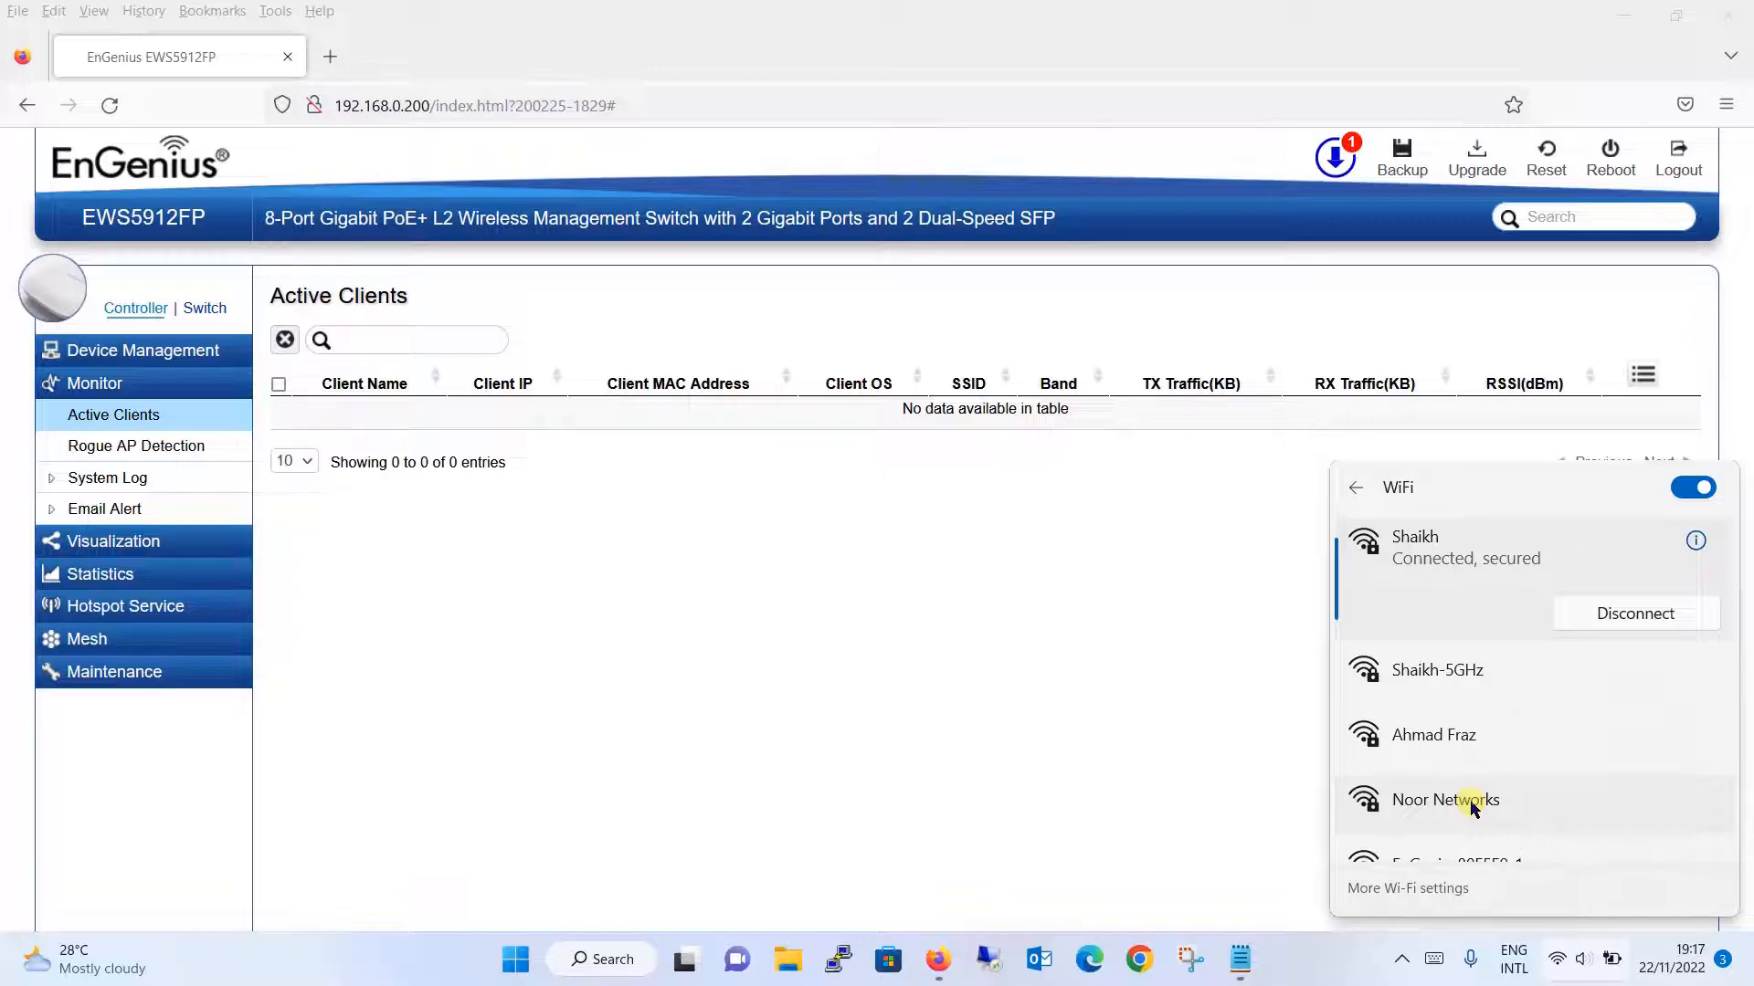
pyautogui.click(817, 647)
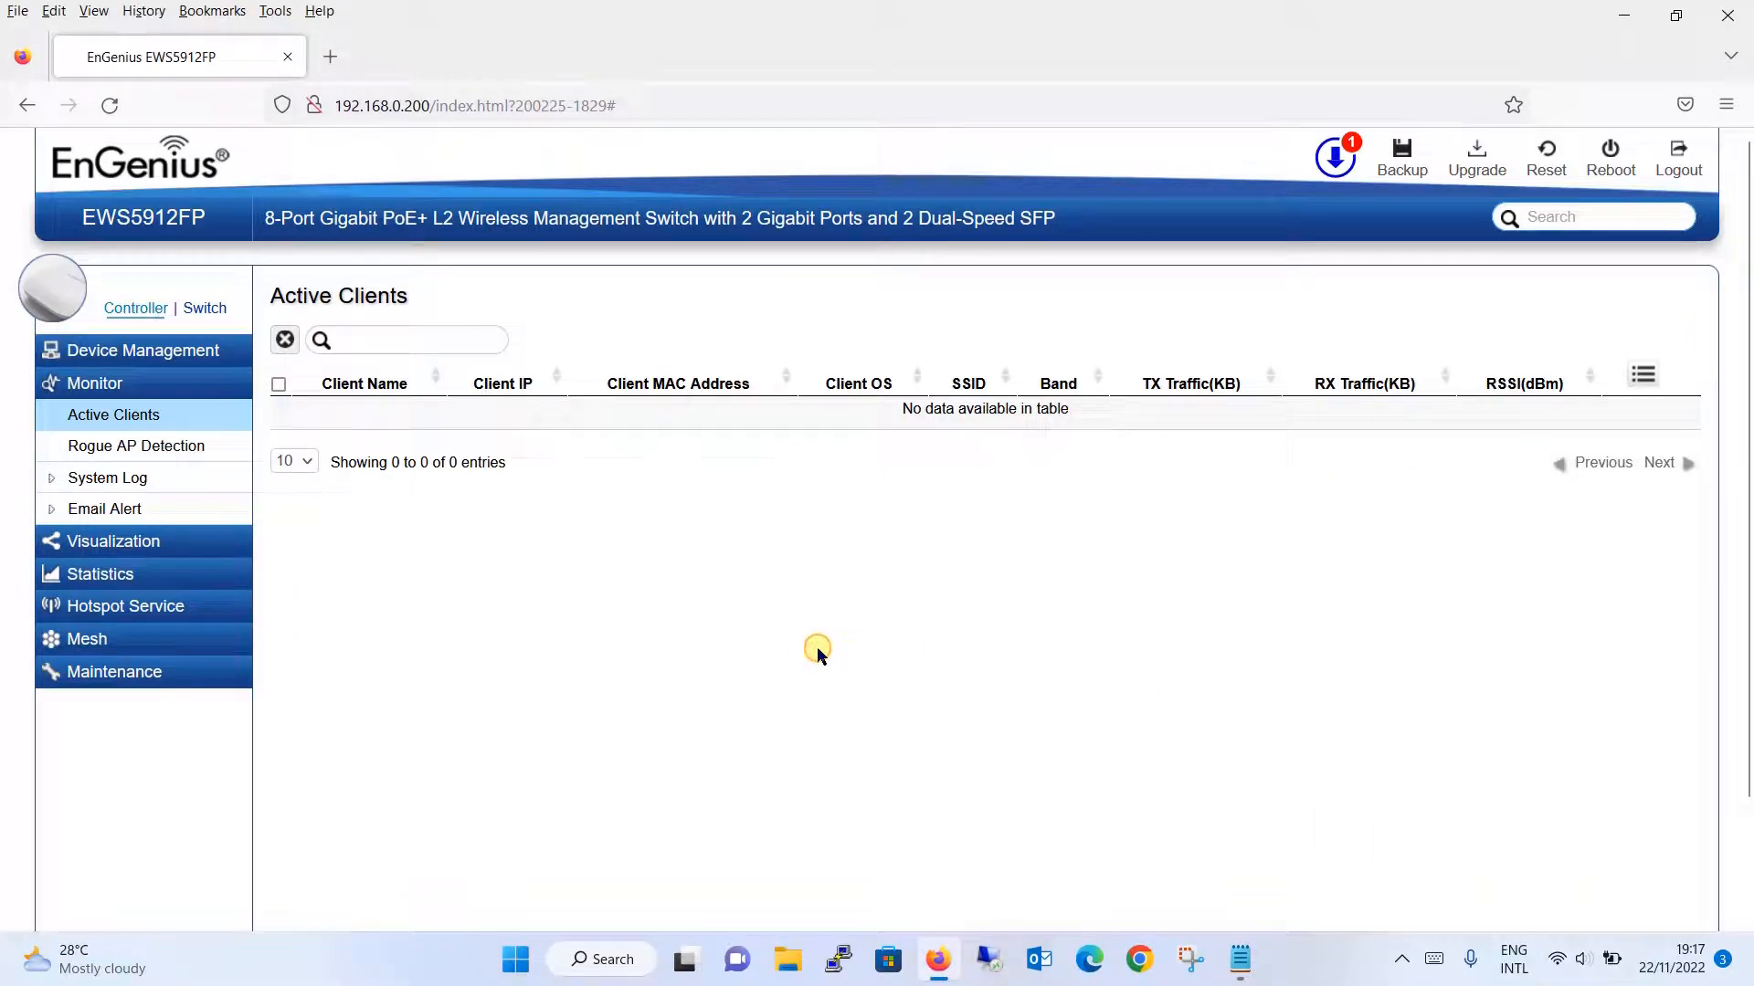
# - View Rogue AP Detection, return to the empty Active Clients list, and expand System Log
pyautogui.click(218, 448)
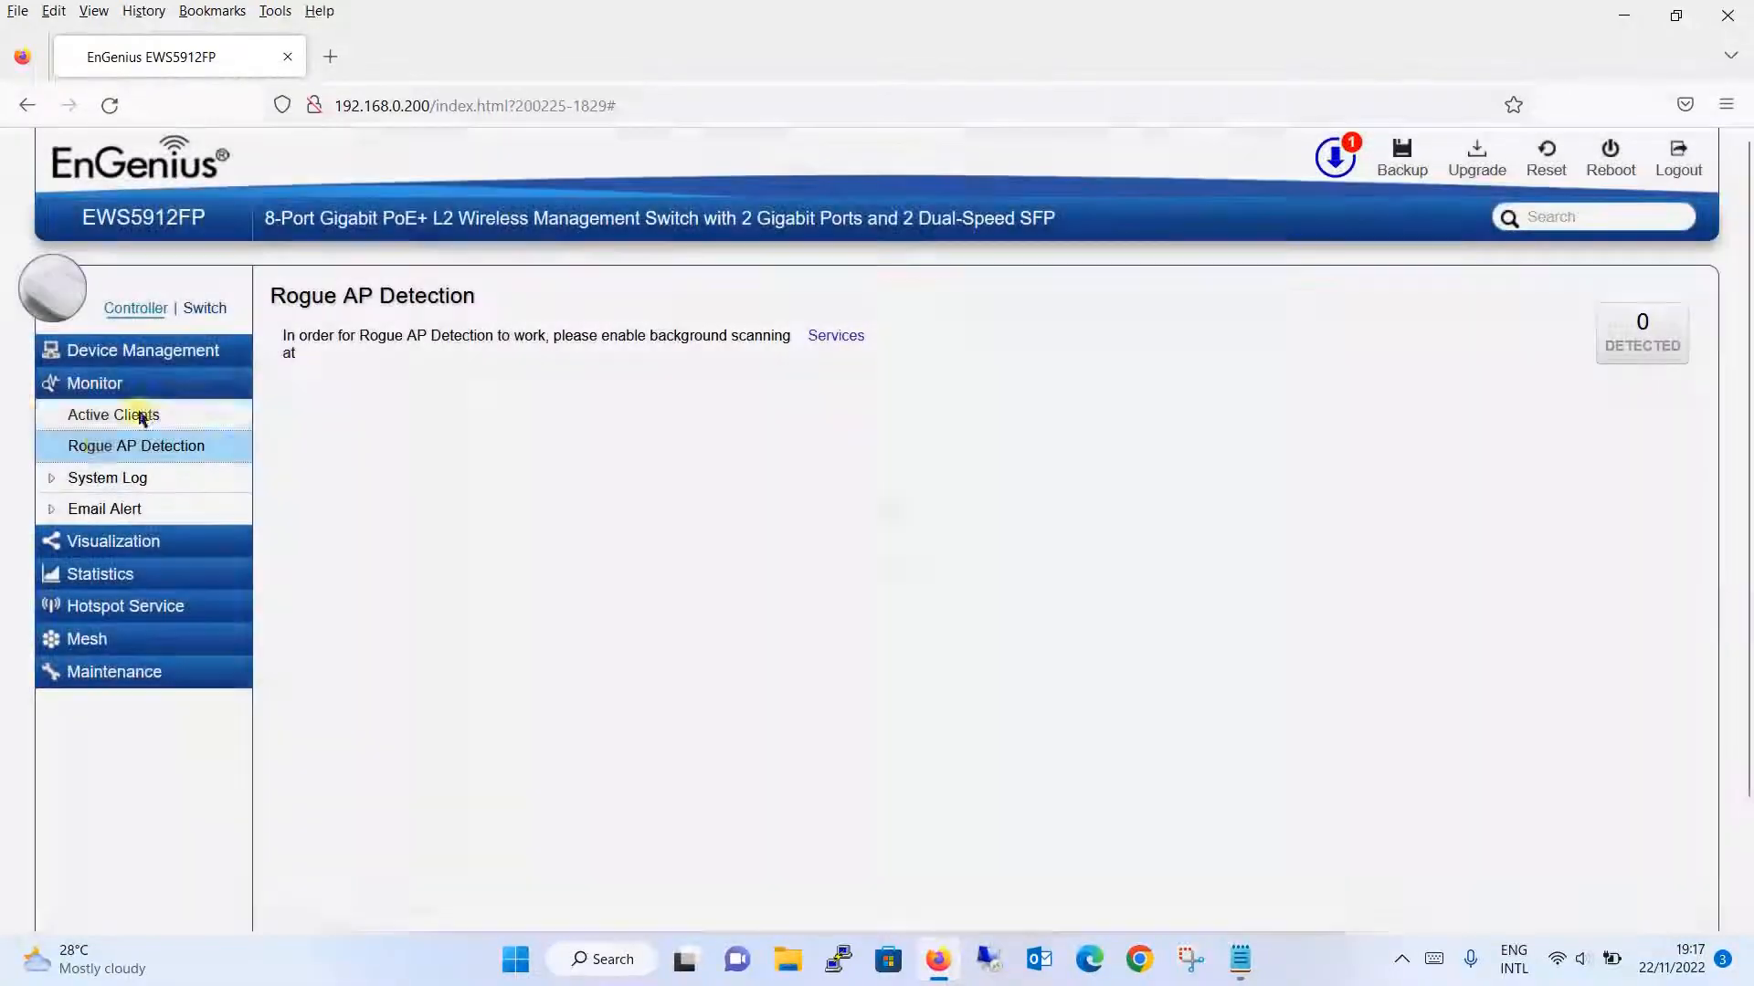
pyautogui.click(112, 420)
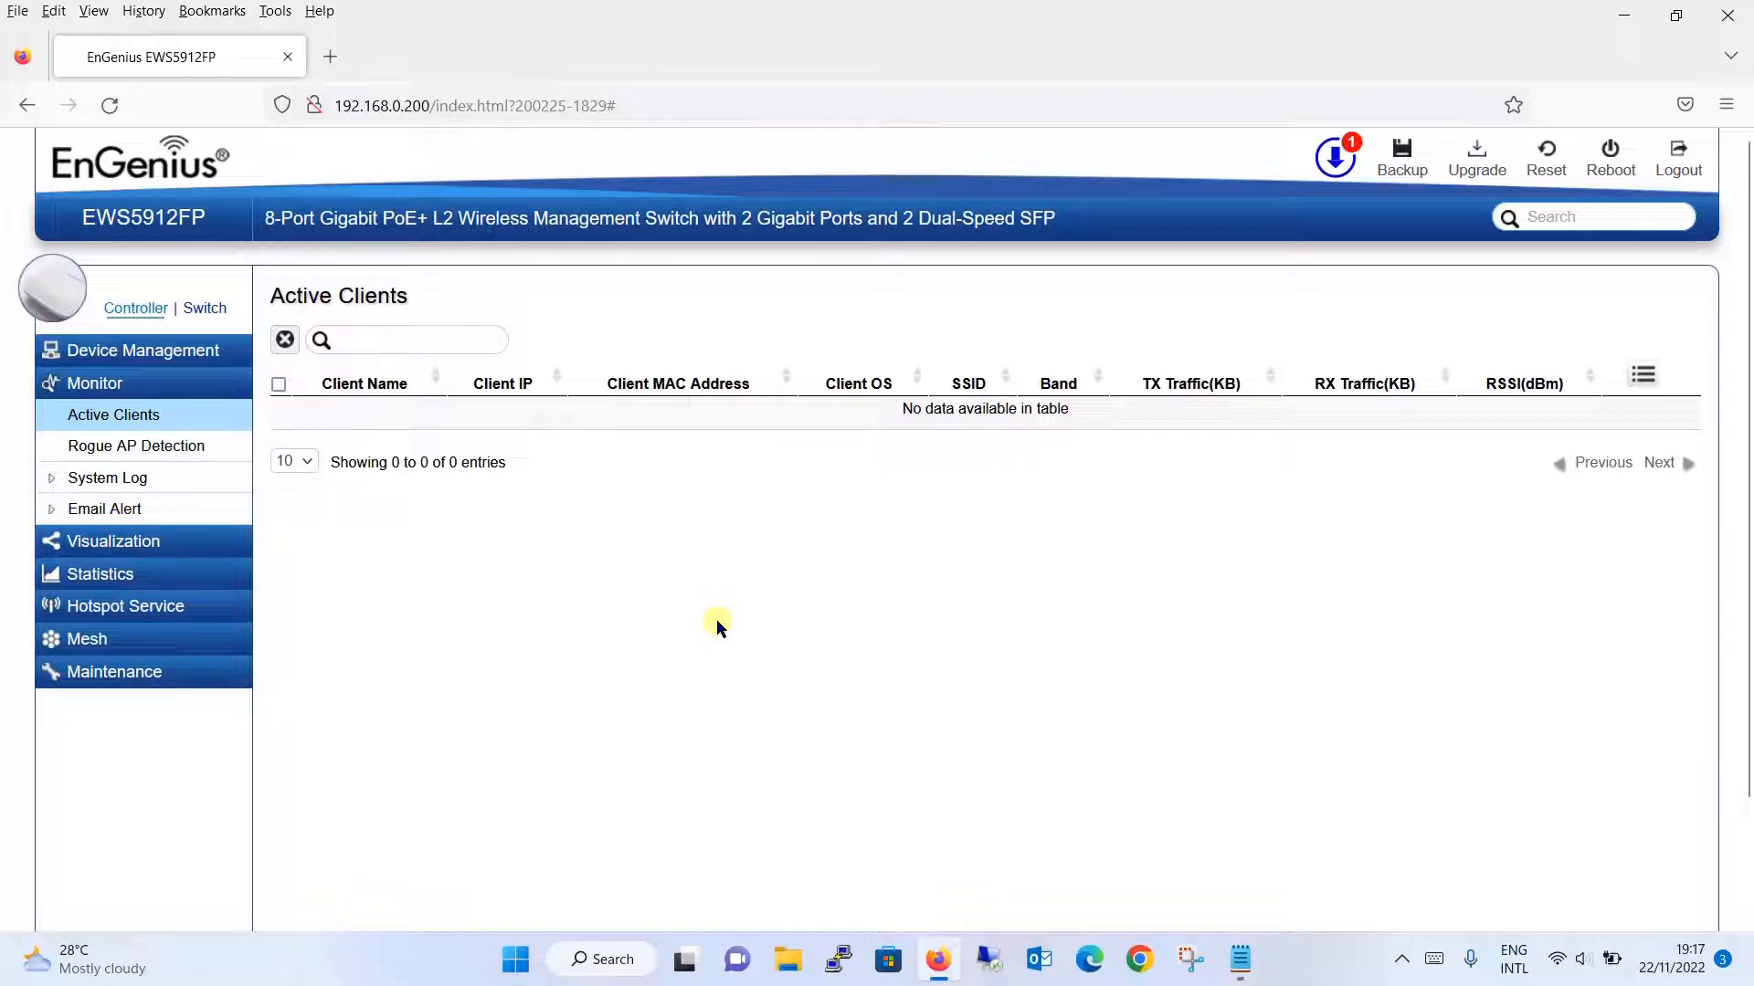
pyautogui.click(183, 476)
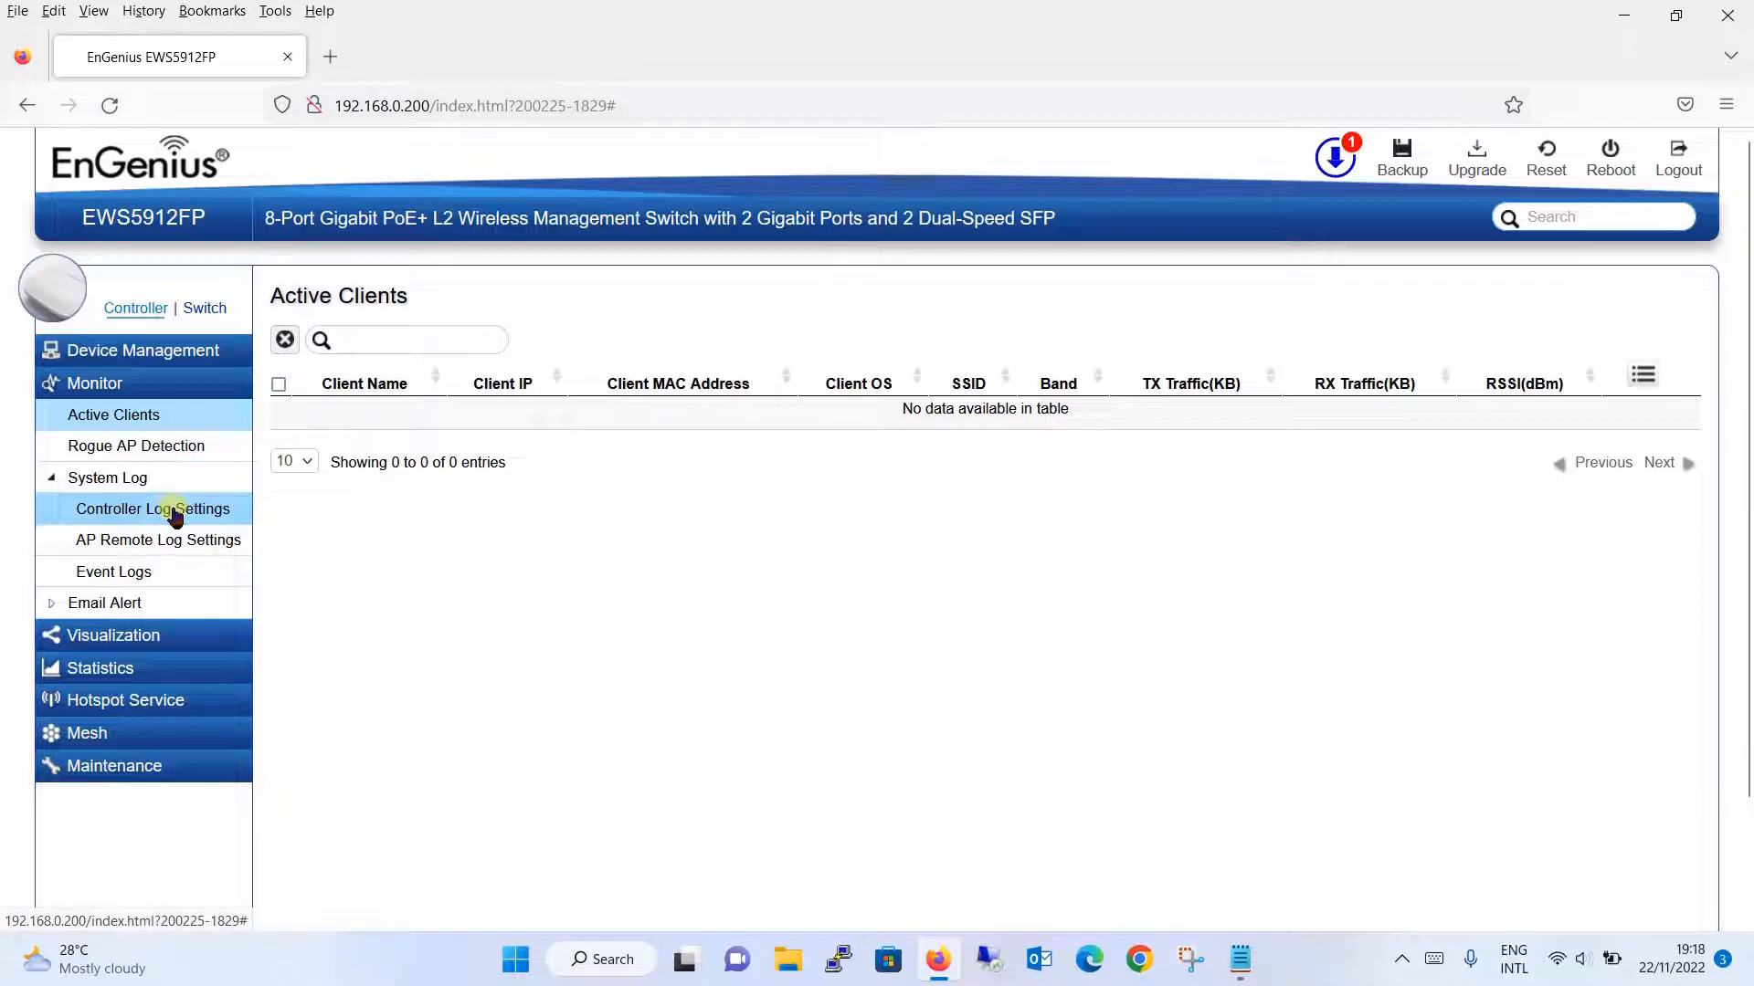
# - Review controller and AP remote log settings, enabling remote log status, then view the 56 event logs
pyautogui.click(174, 517)
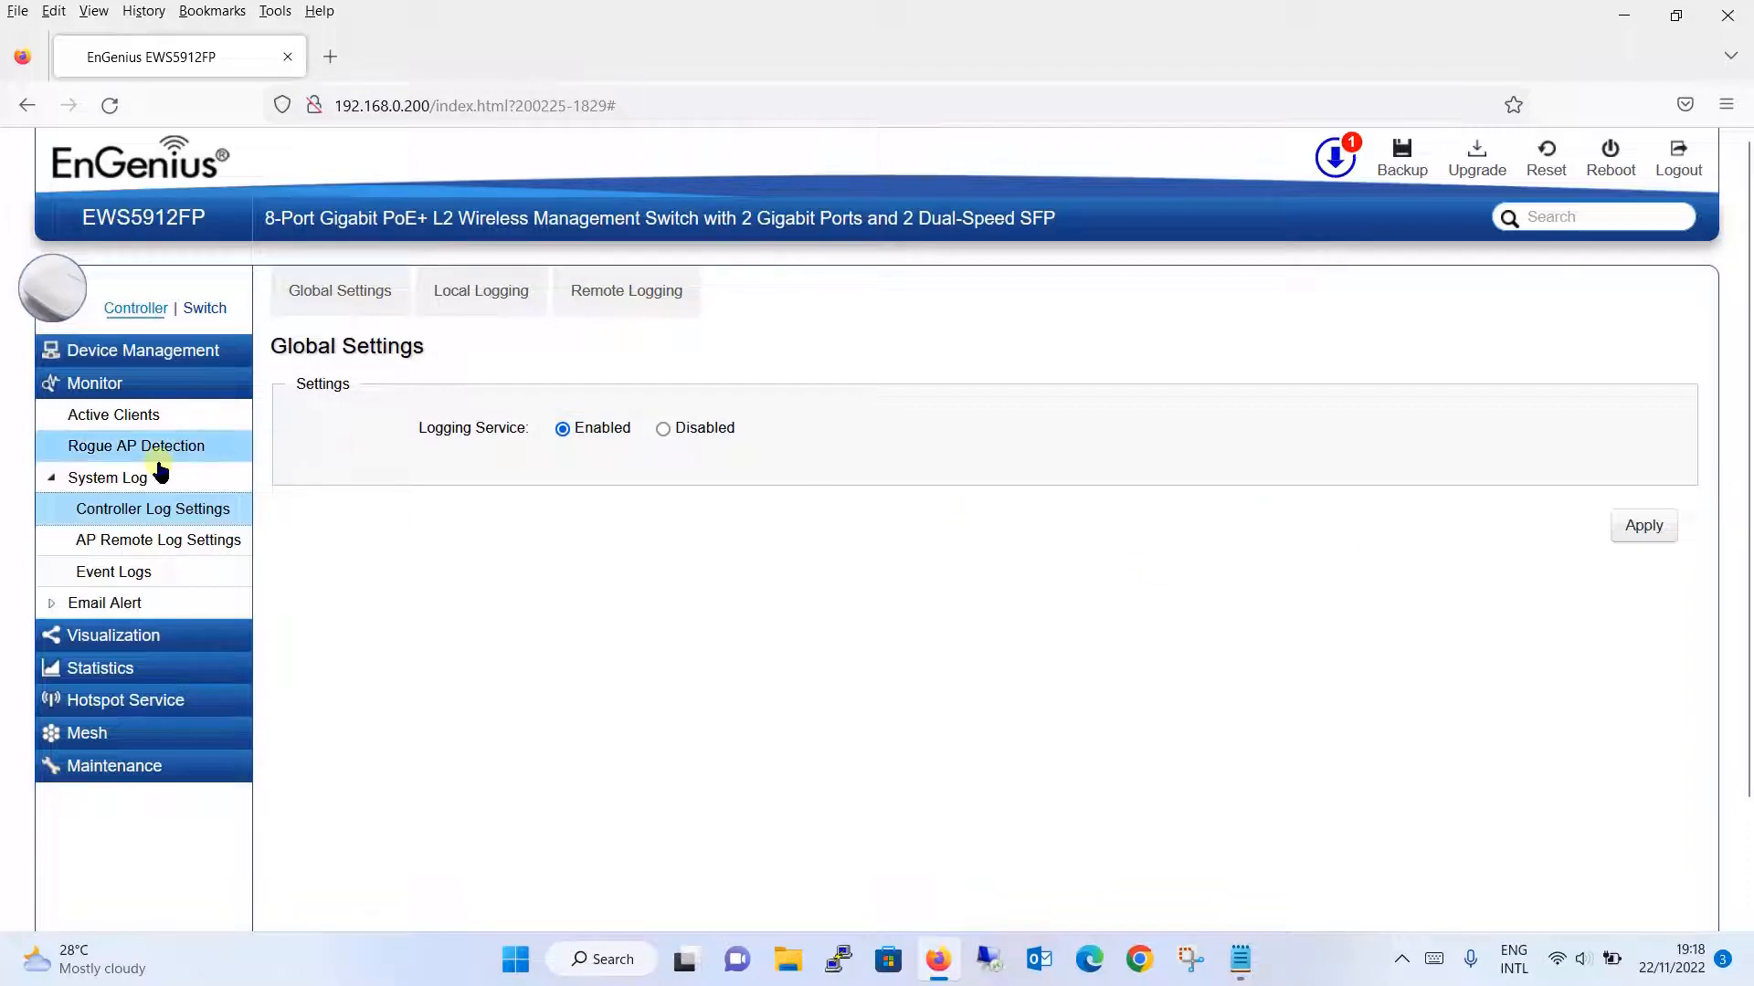
pyautogui.click(162, 553)
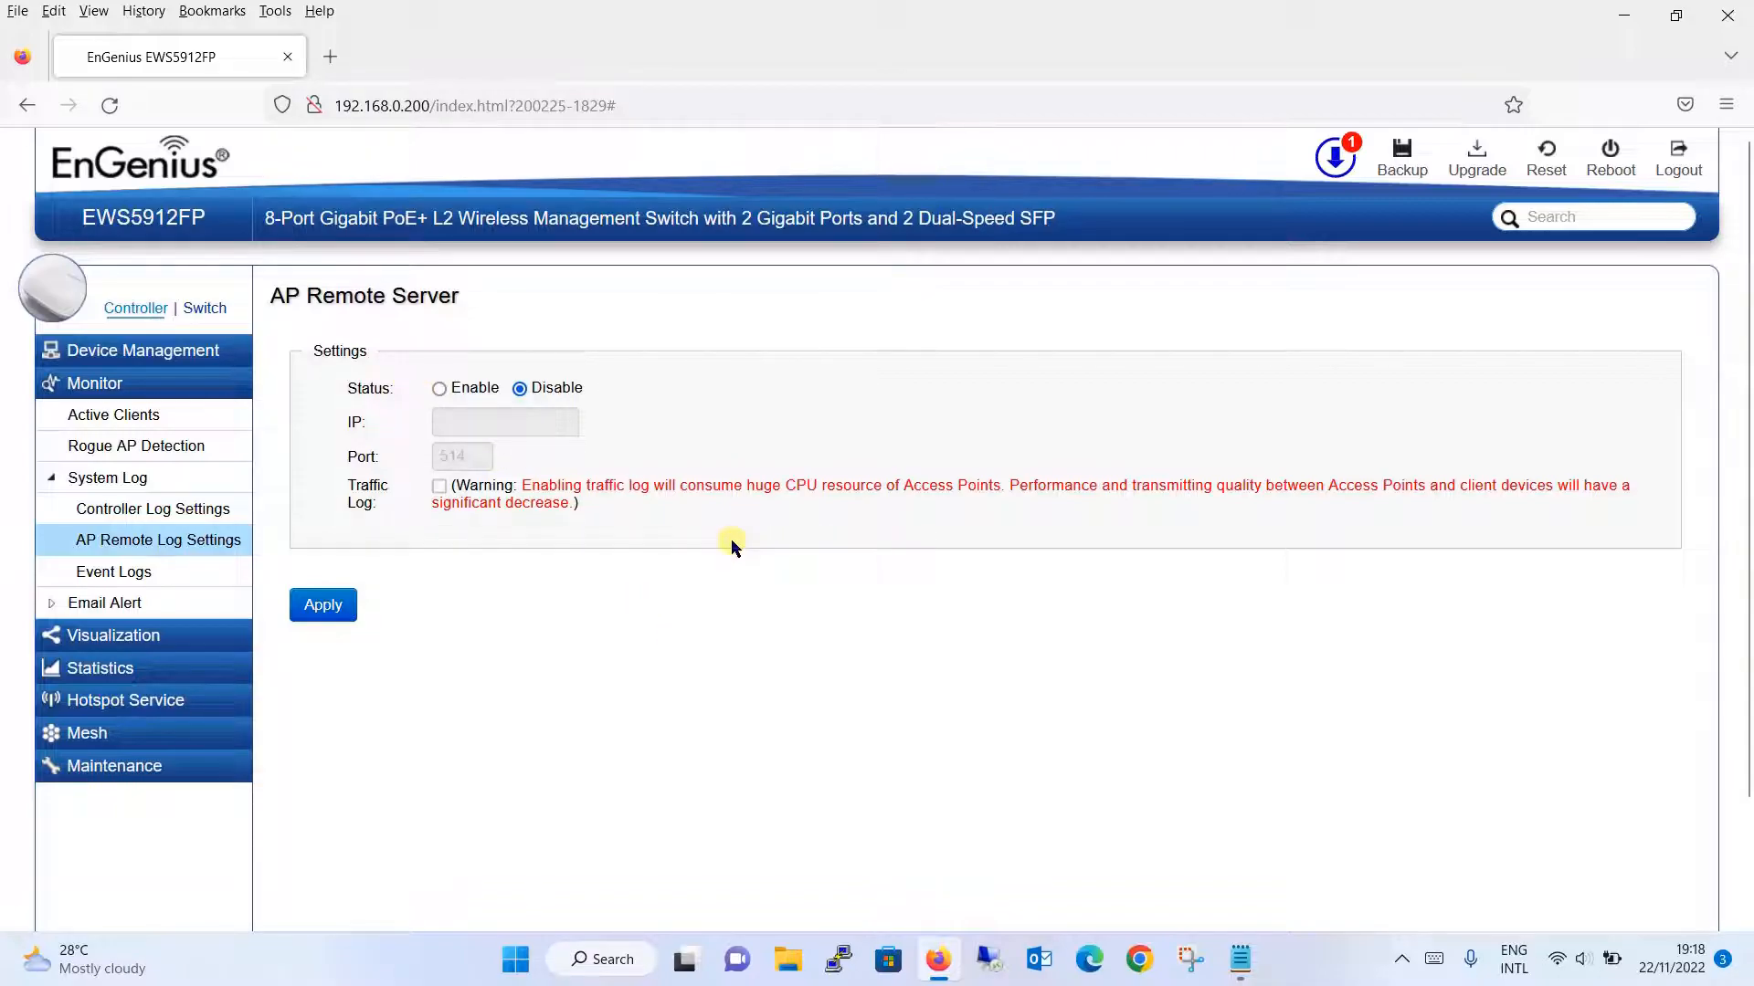
pyautogui.click(439, 389)
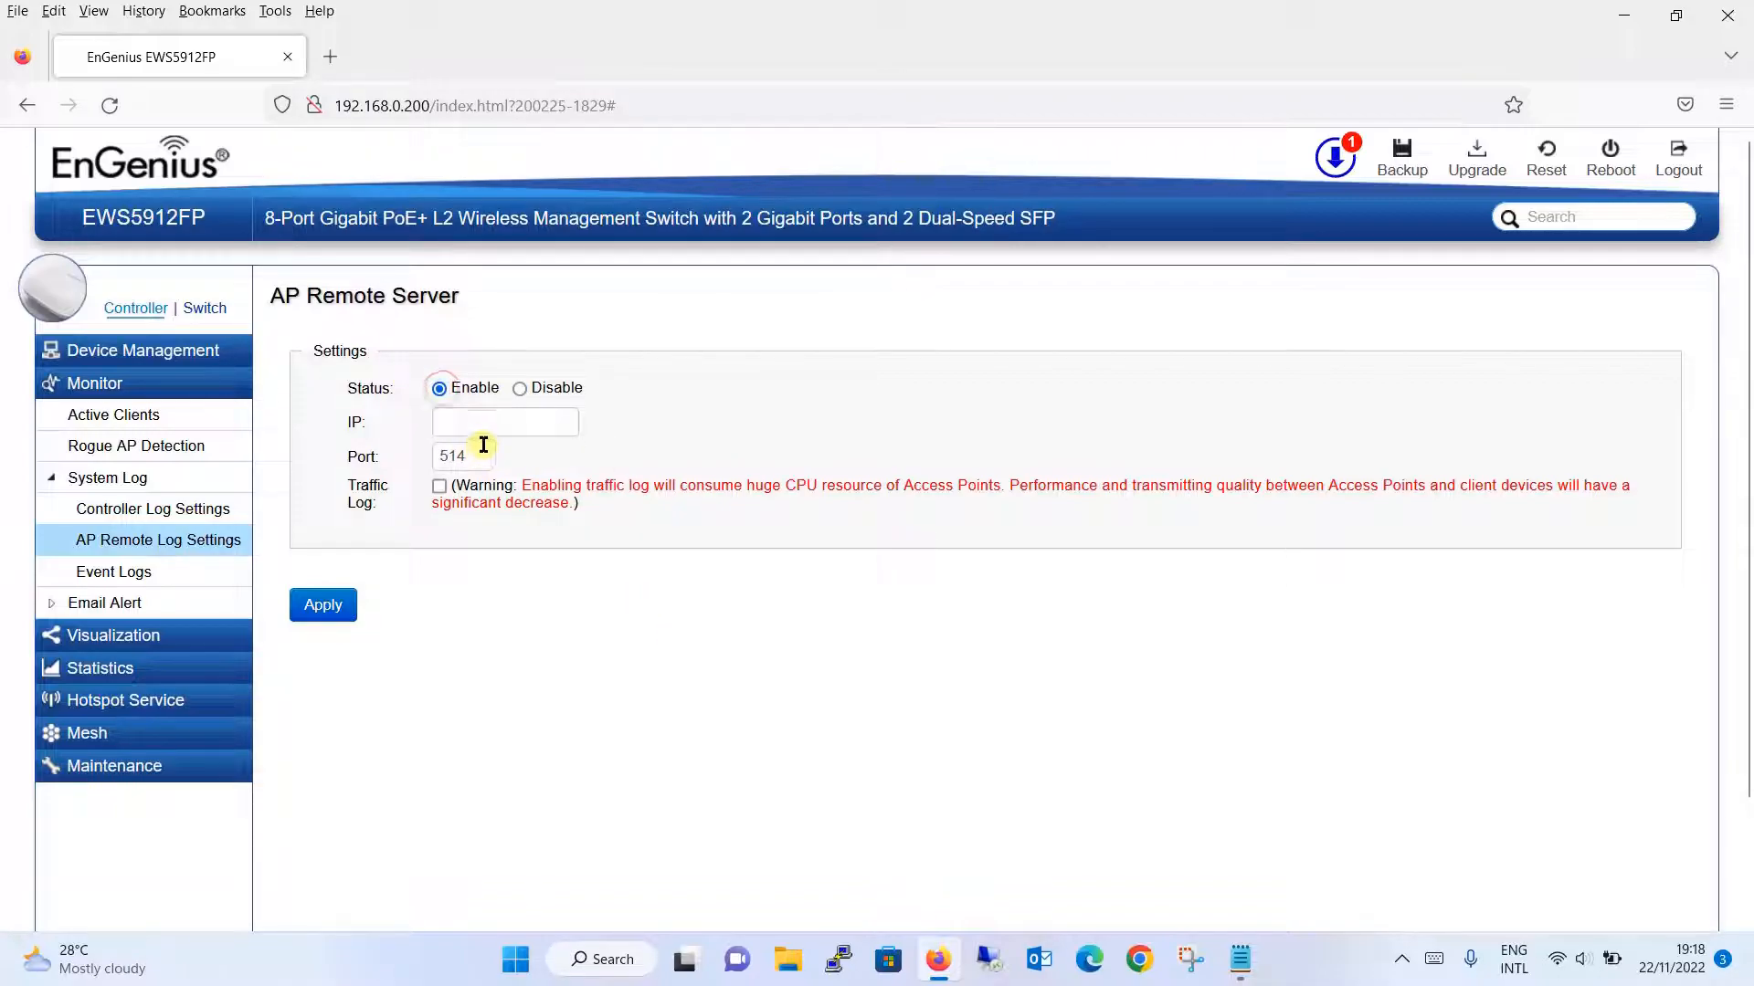
pyautogui.click(492, 427)
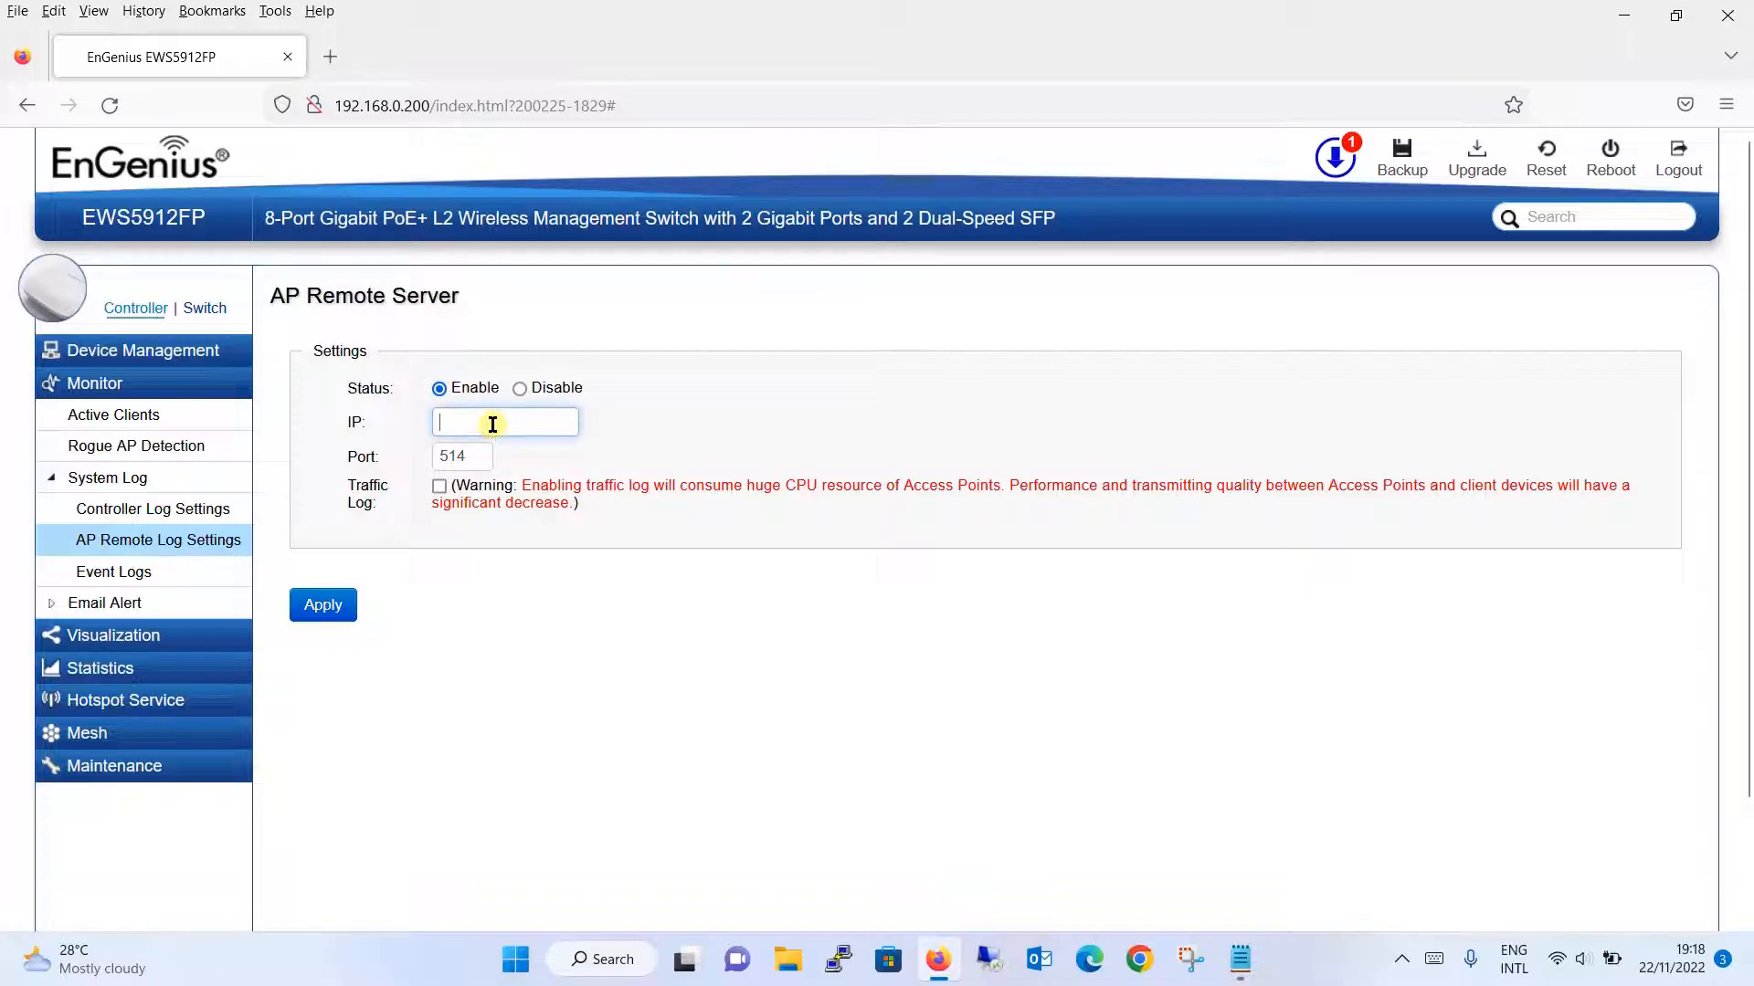
pyautogui.click(465, 466)
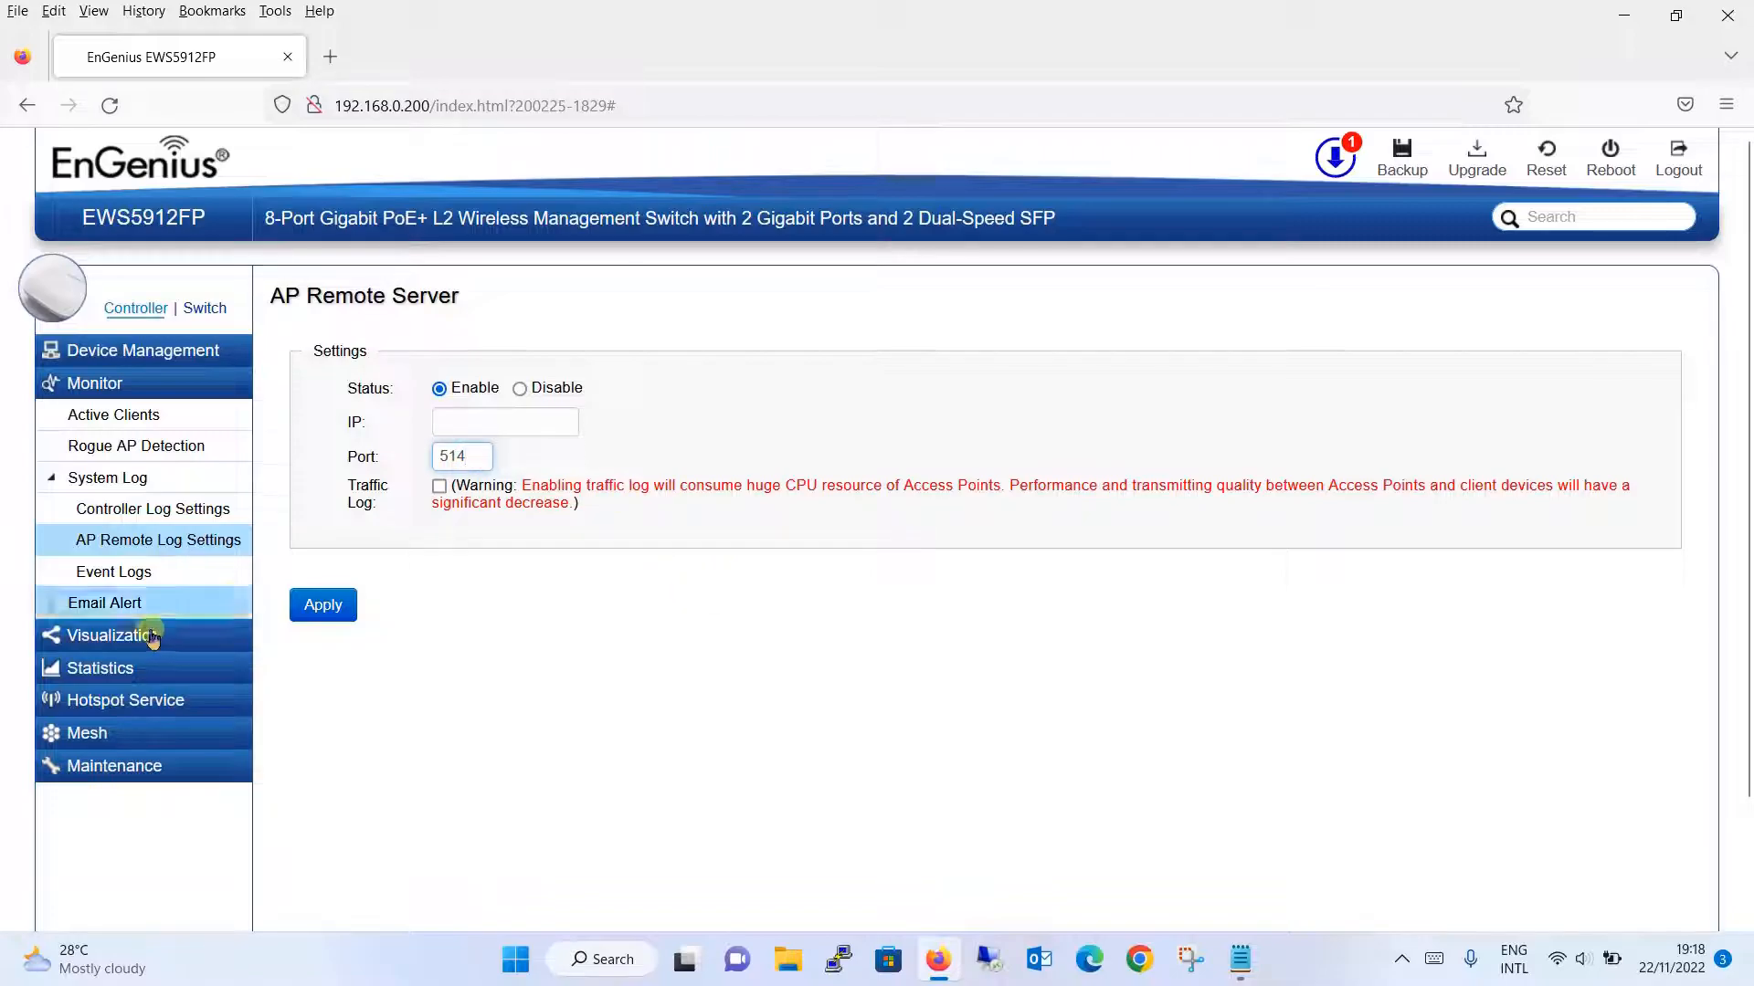
pyautogui.click(208, 574)
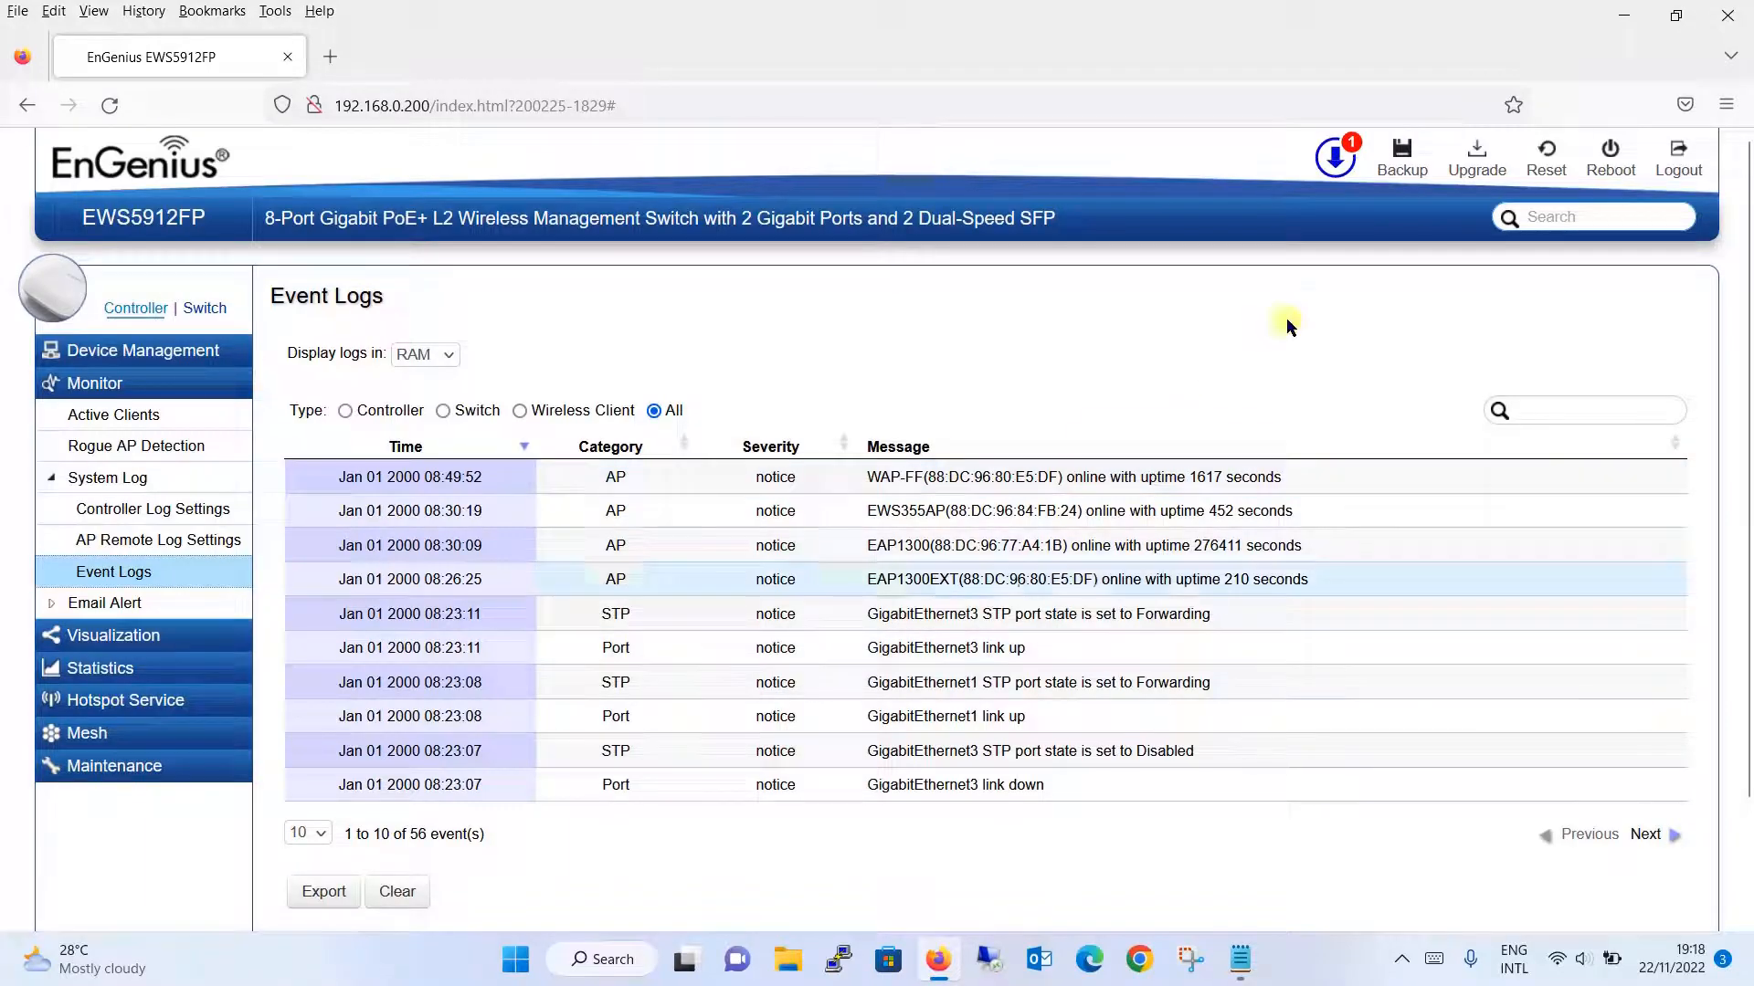
pyautogui.click(196, 601)
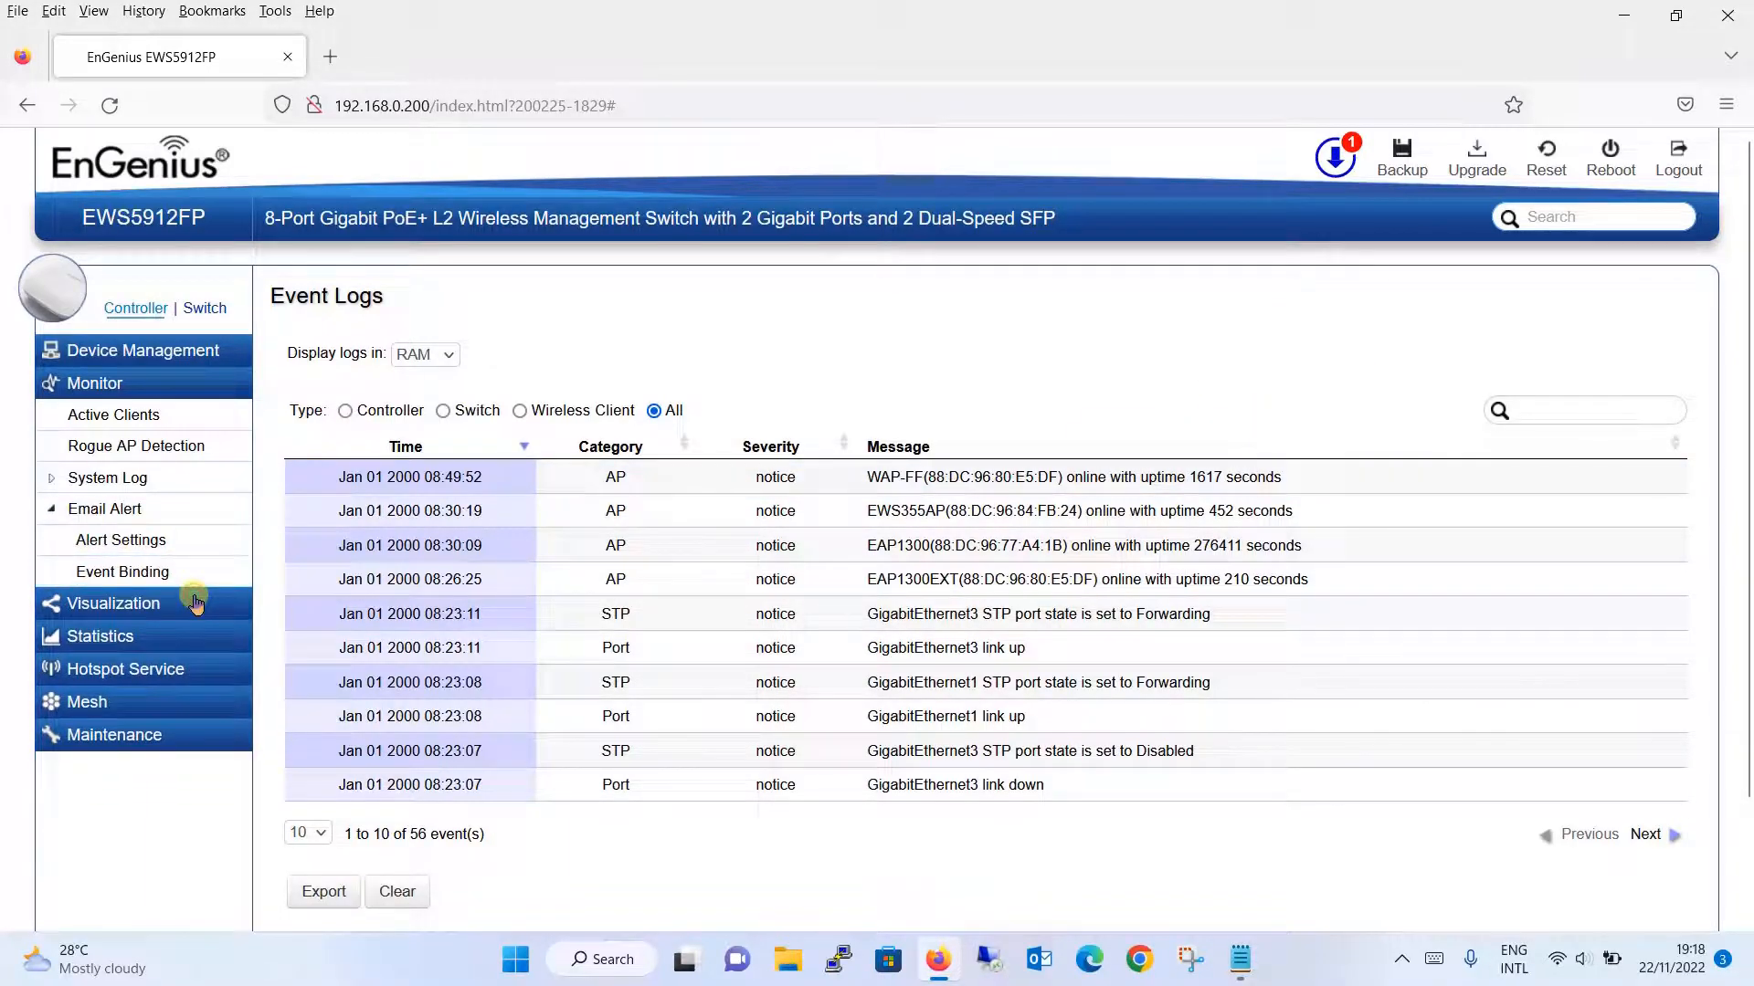
# - Review Email Alert settings with alerts enabled and the Event Binding page, then open Topology View
pyautogui.click(177, 546)
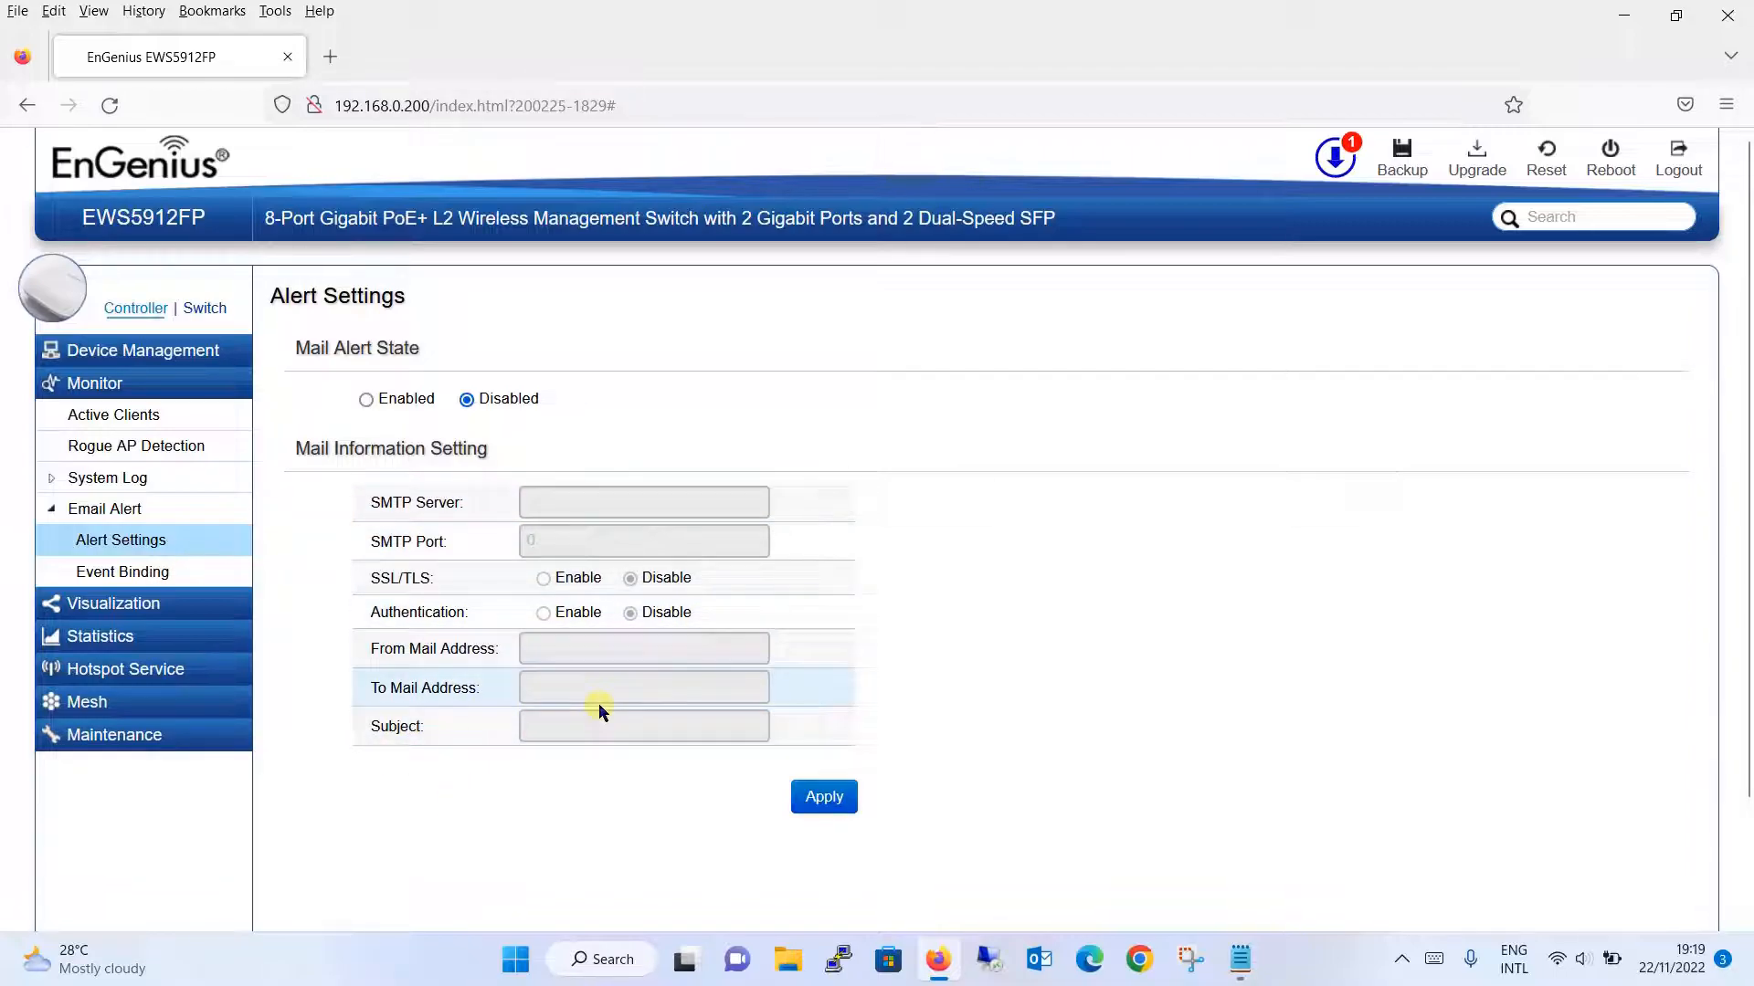
pyautogui.click(366, 399)
pyautogui.click(620, 501)
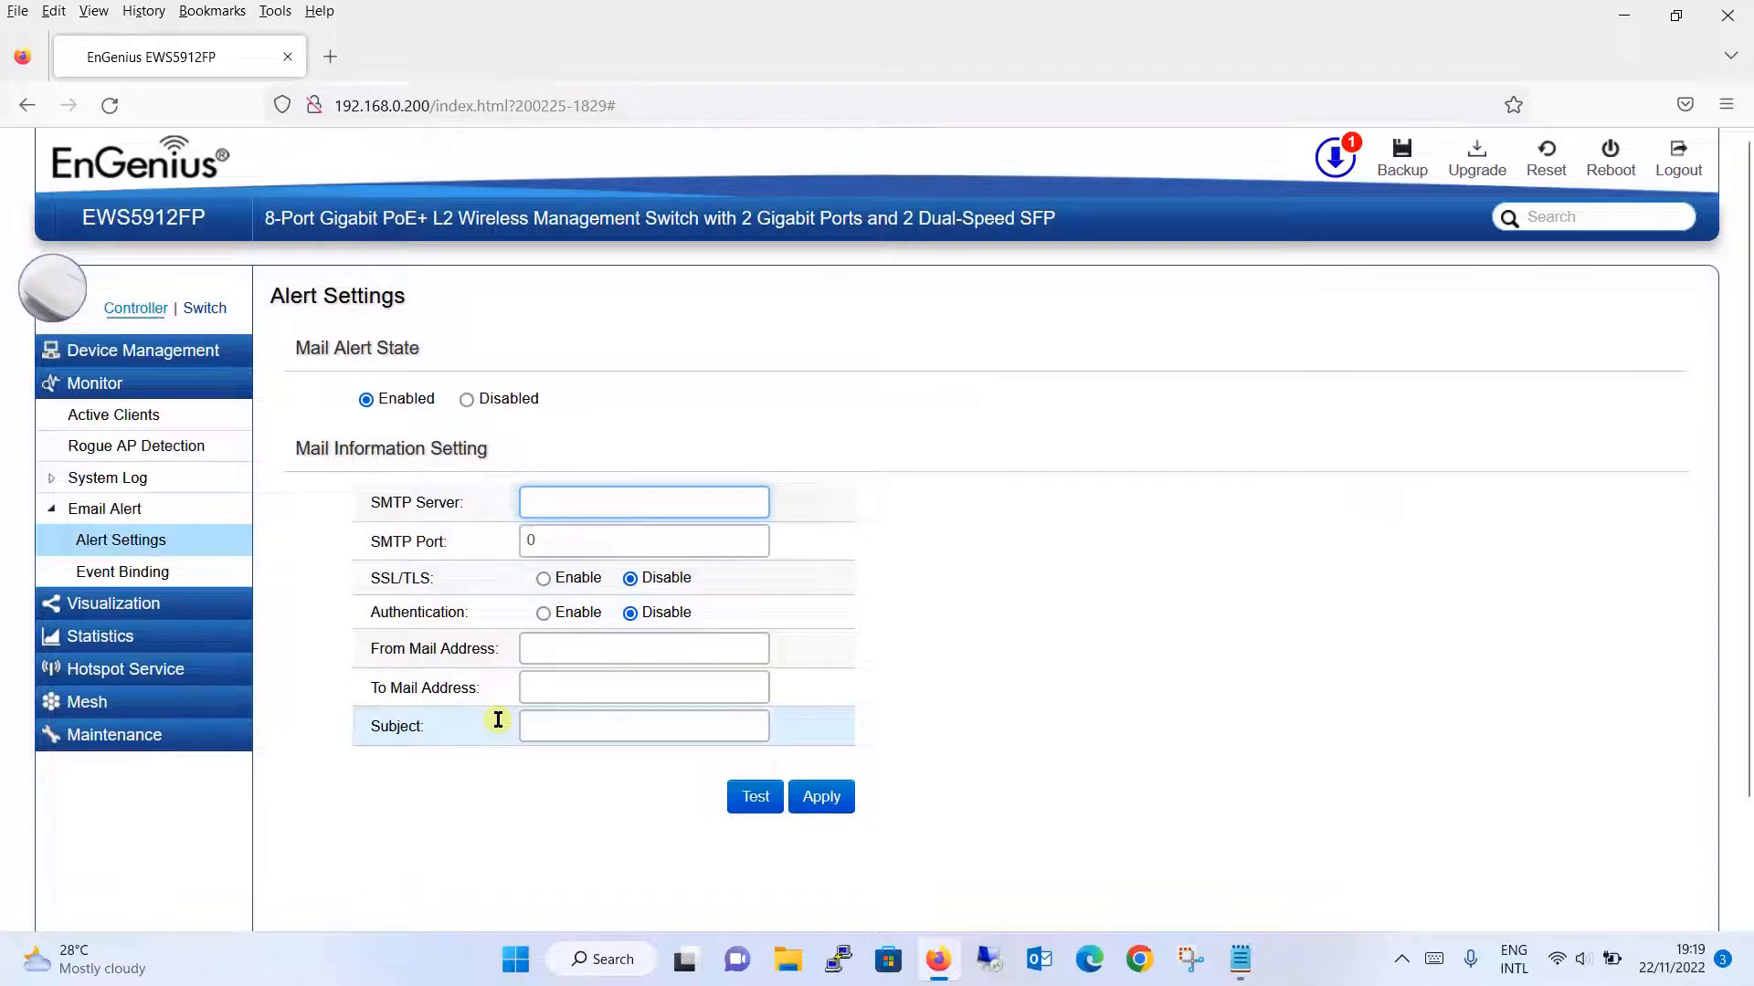
pyautogui.click(137, 574)
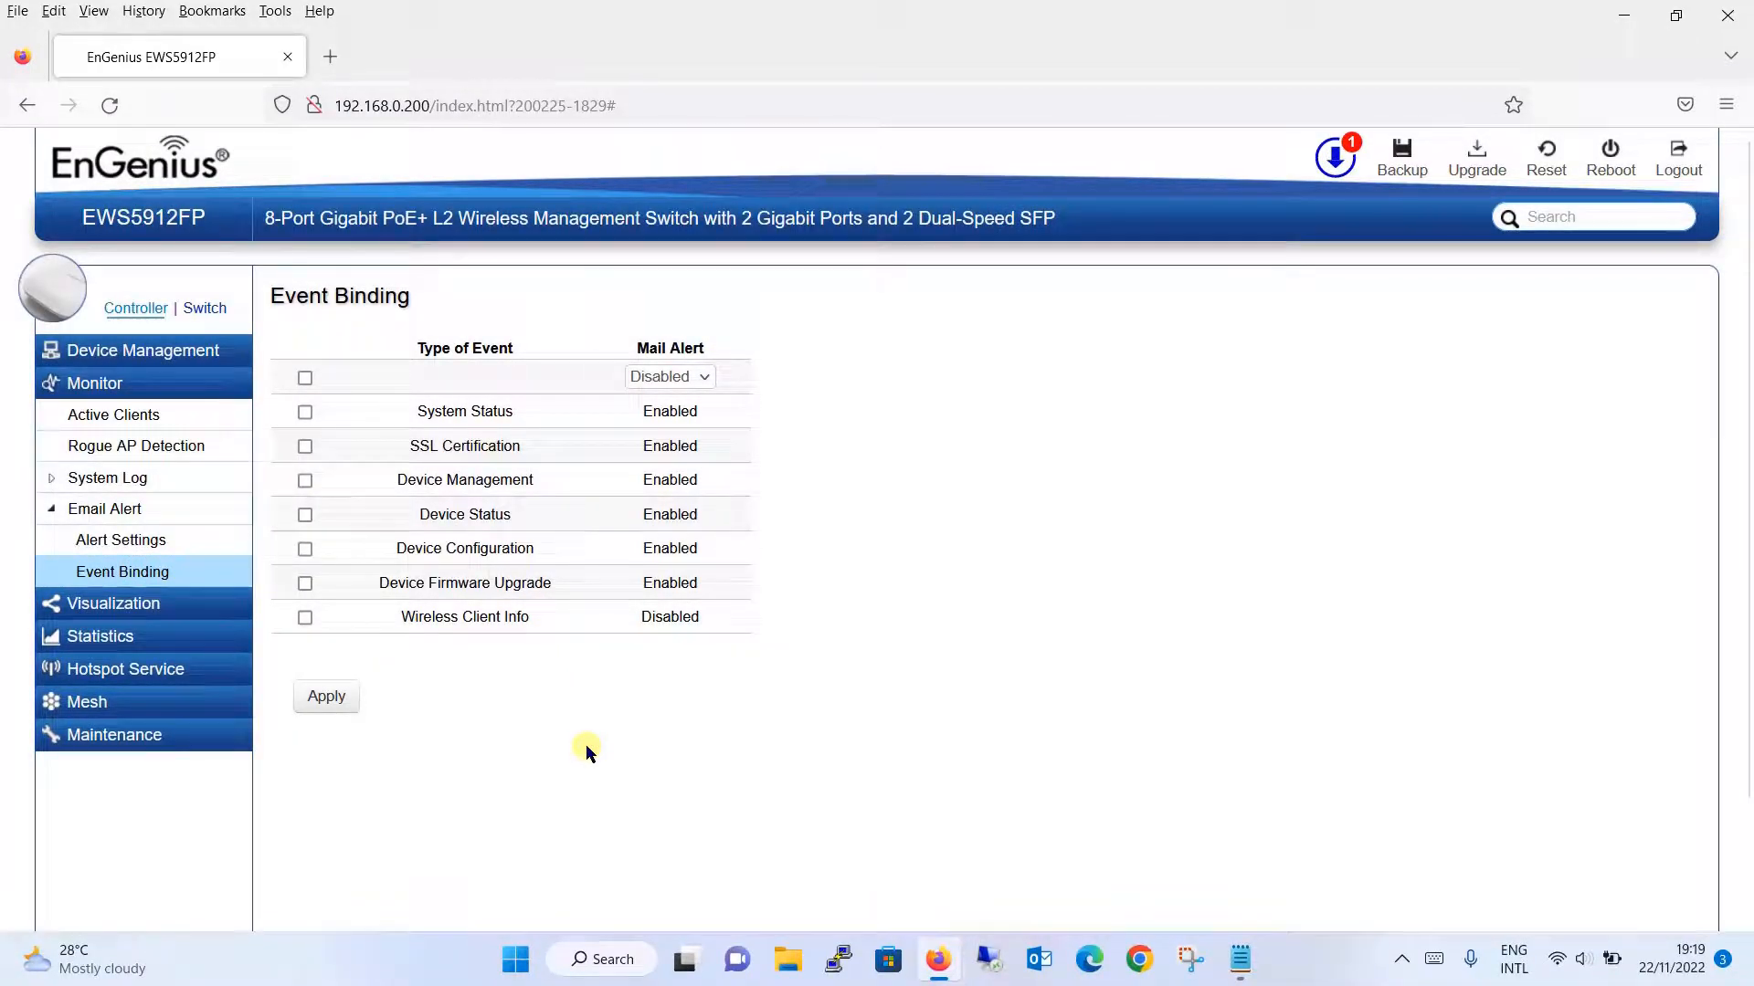
pyautogui.click(176, 602)
pyautogui.click(180, 458)
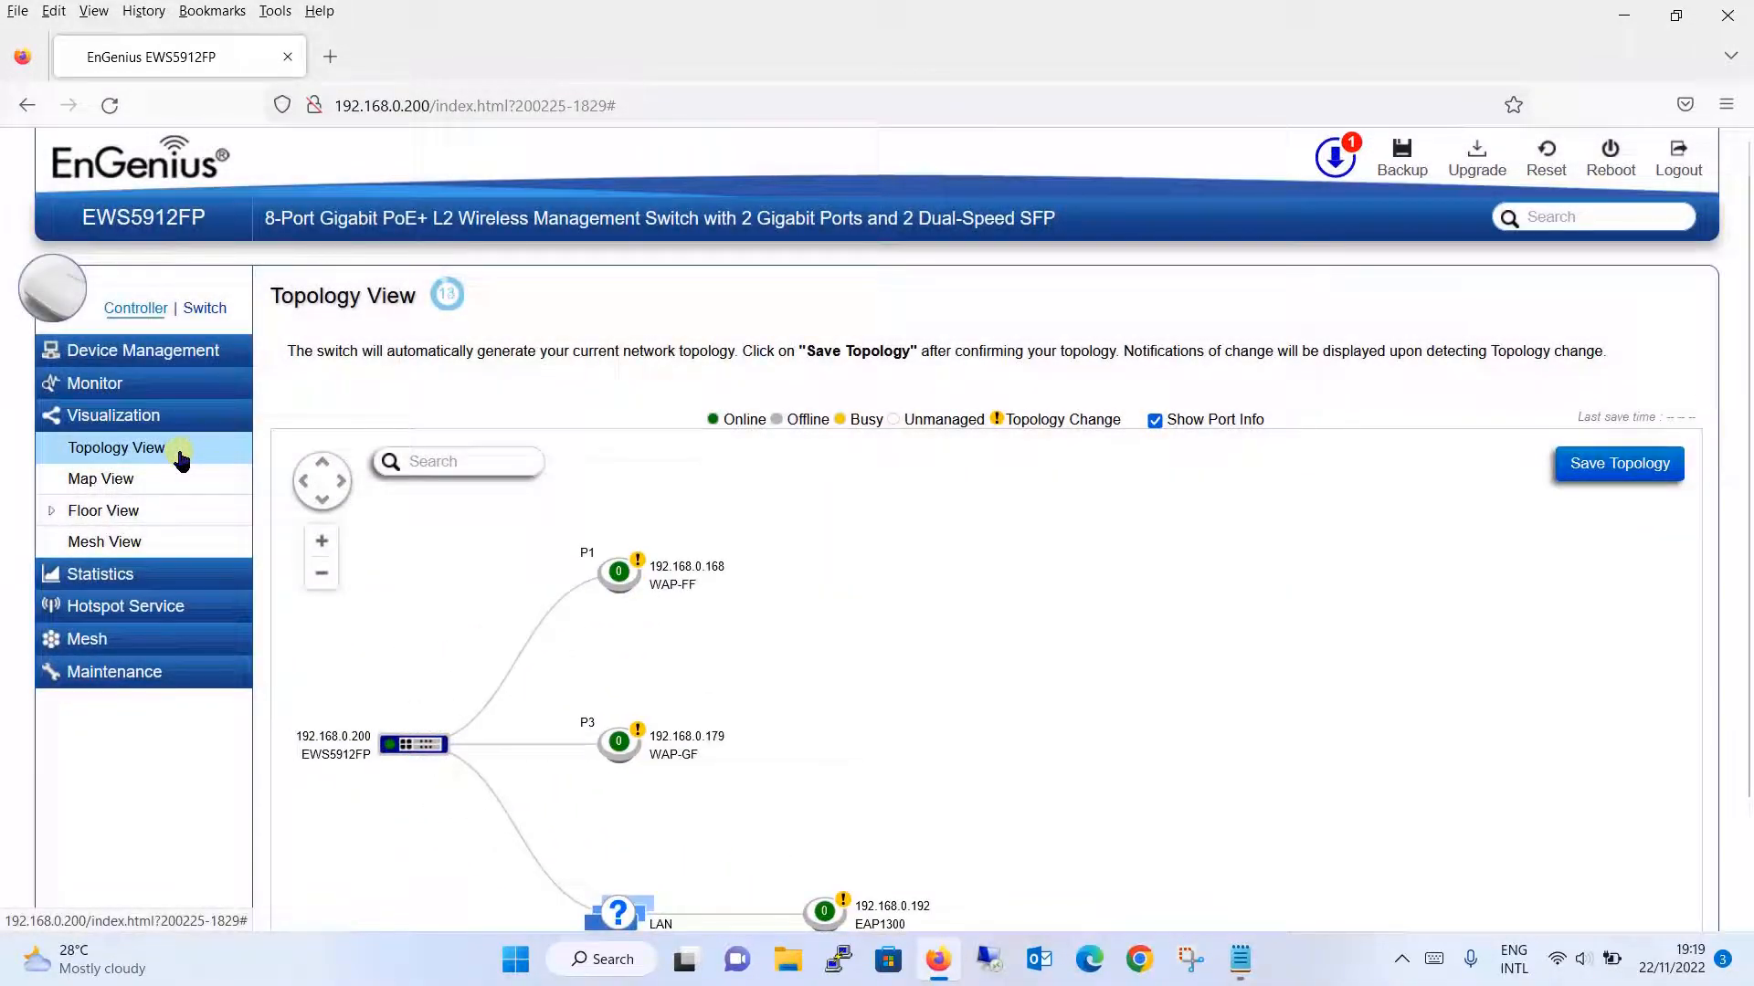
# - Save the generated switch-to-AP network topology and open the street Map View
pyautogui.moveTo(1746, 300); pyautogui.dragTo(1744, 432)
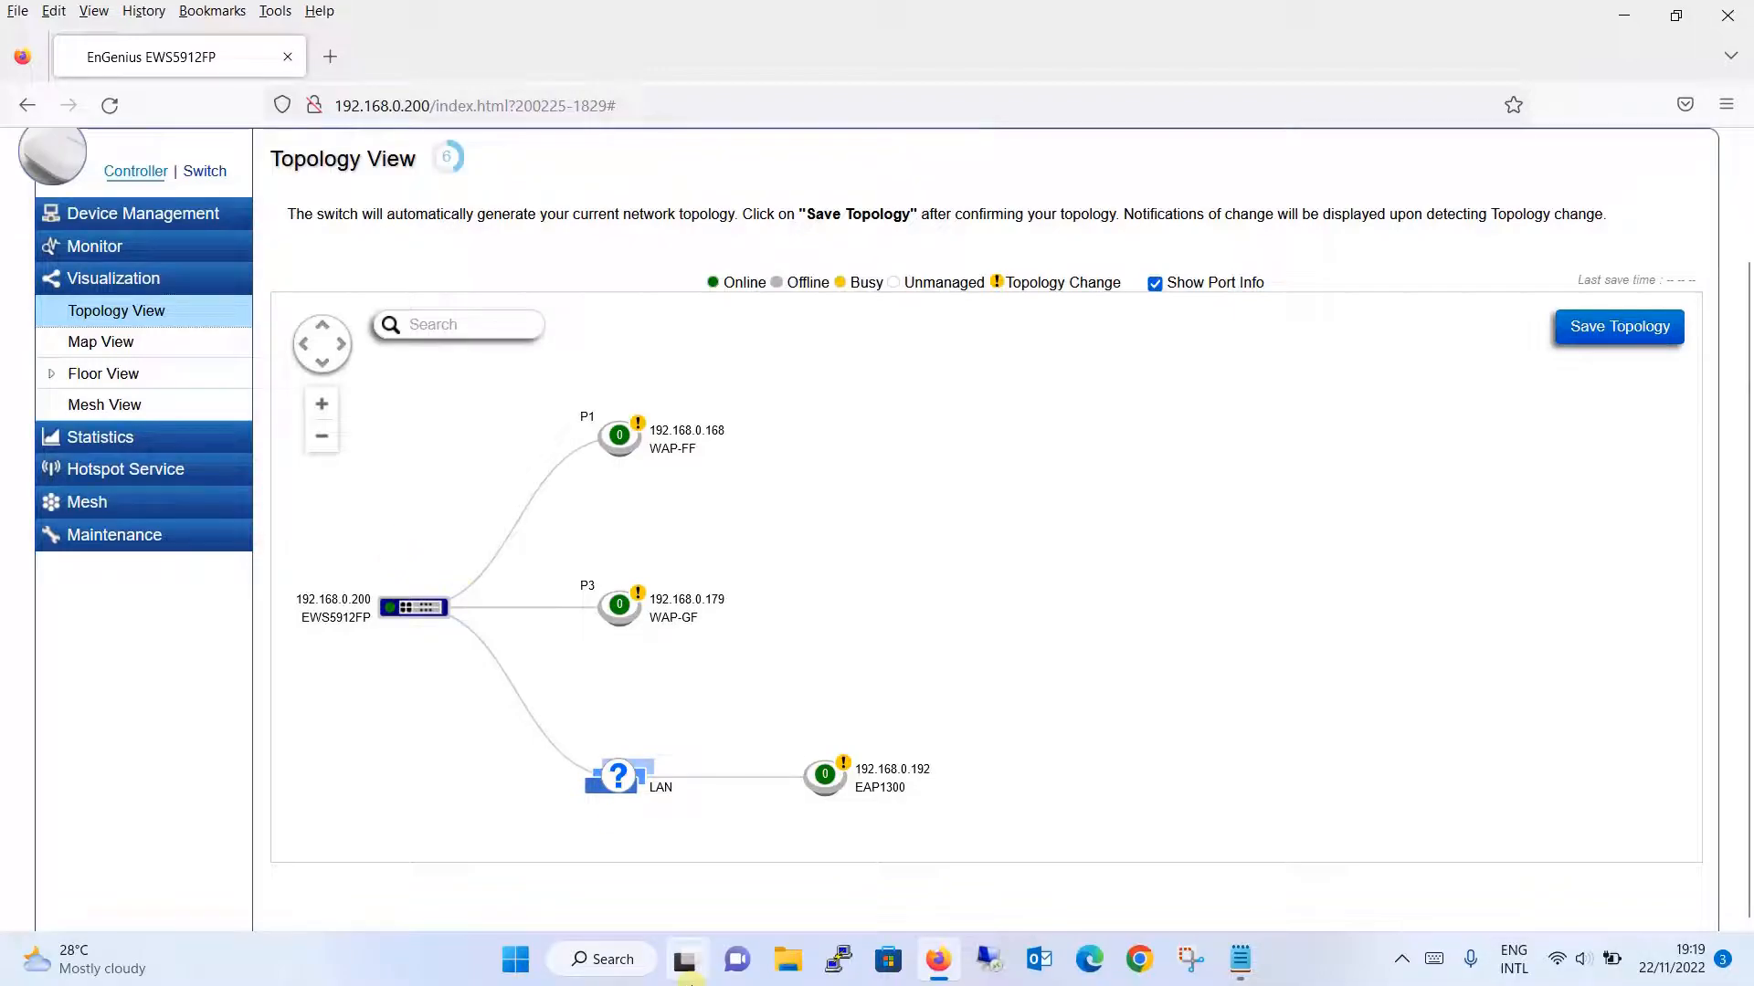
pyautogui.moveTo(685, 959)
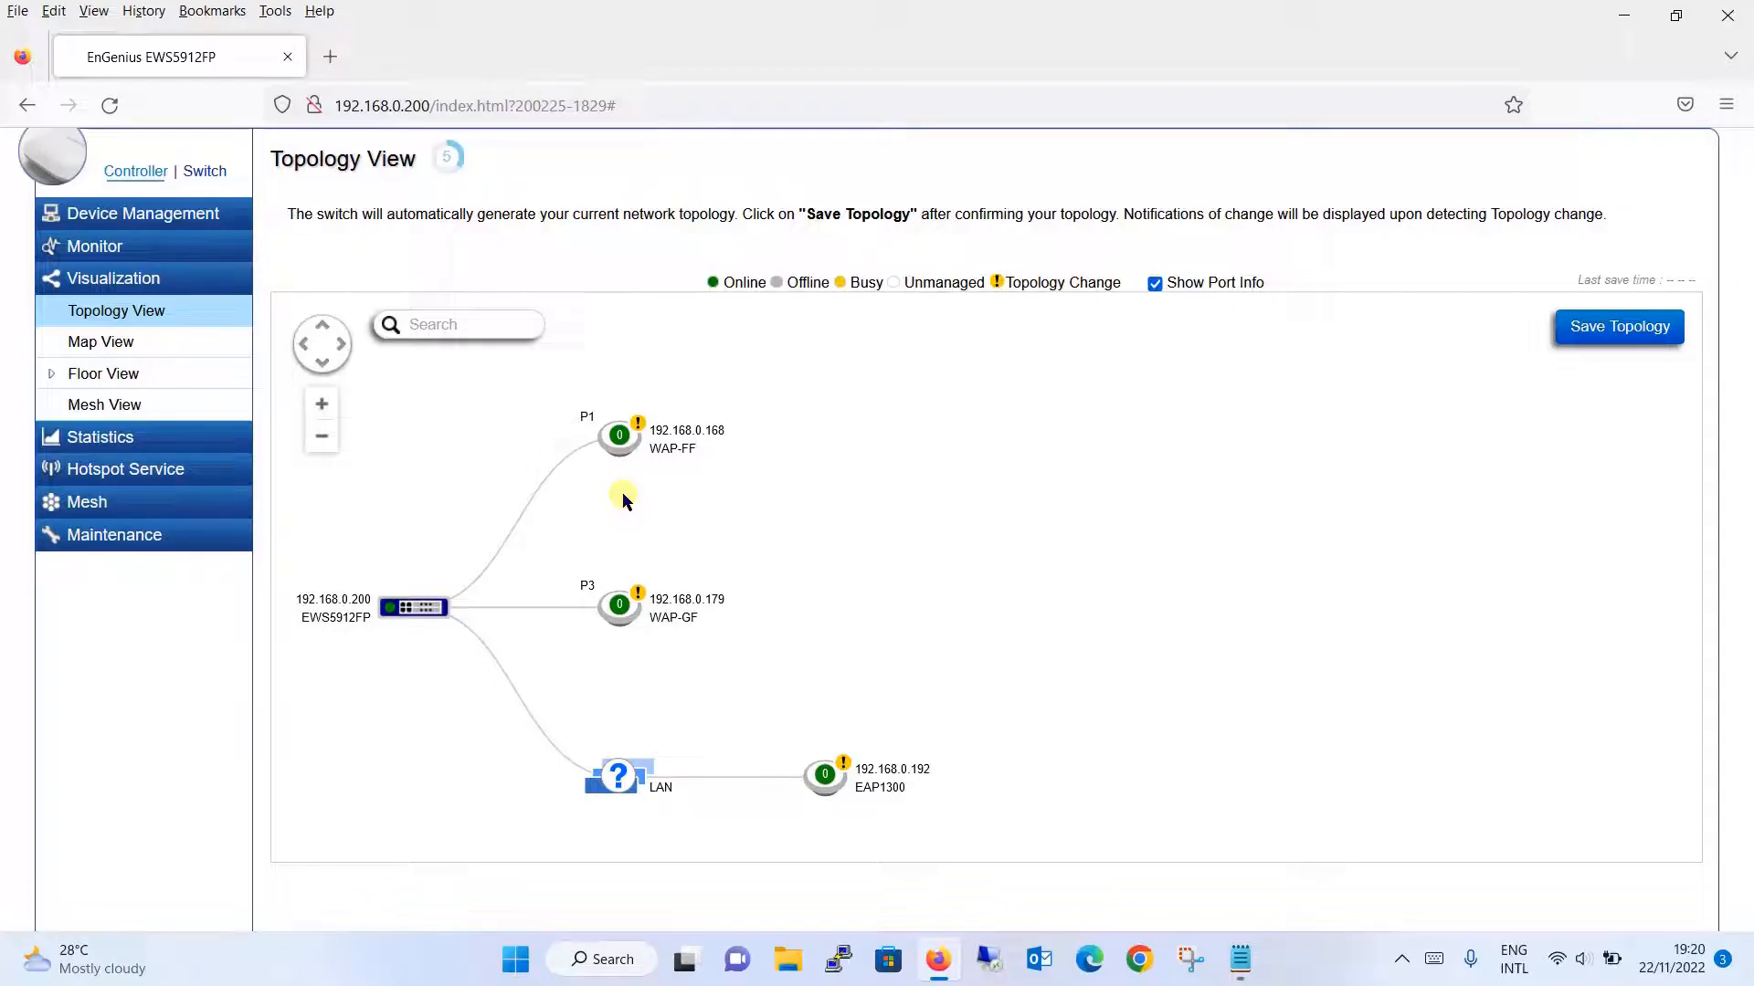
pyautogui.moveTo(636, 433)
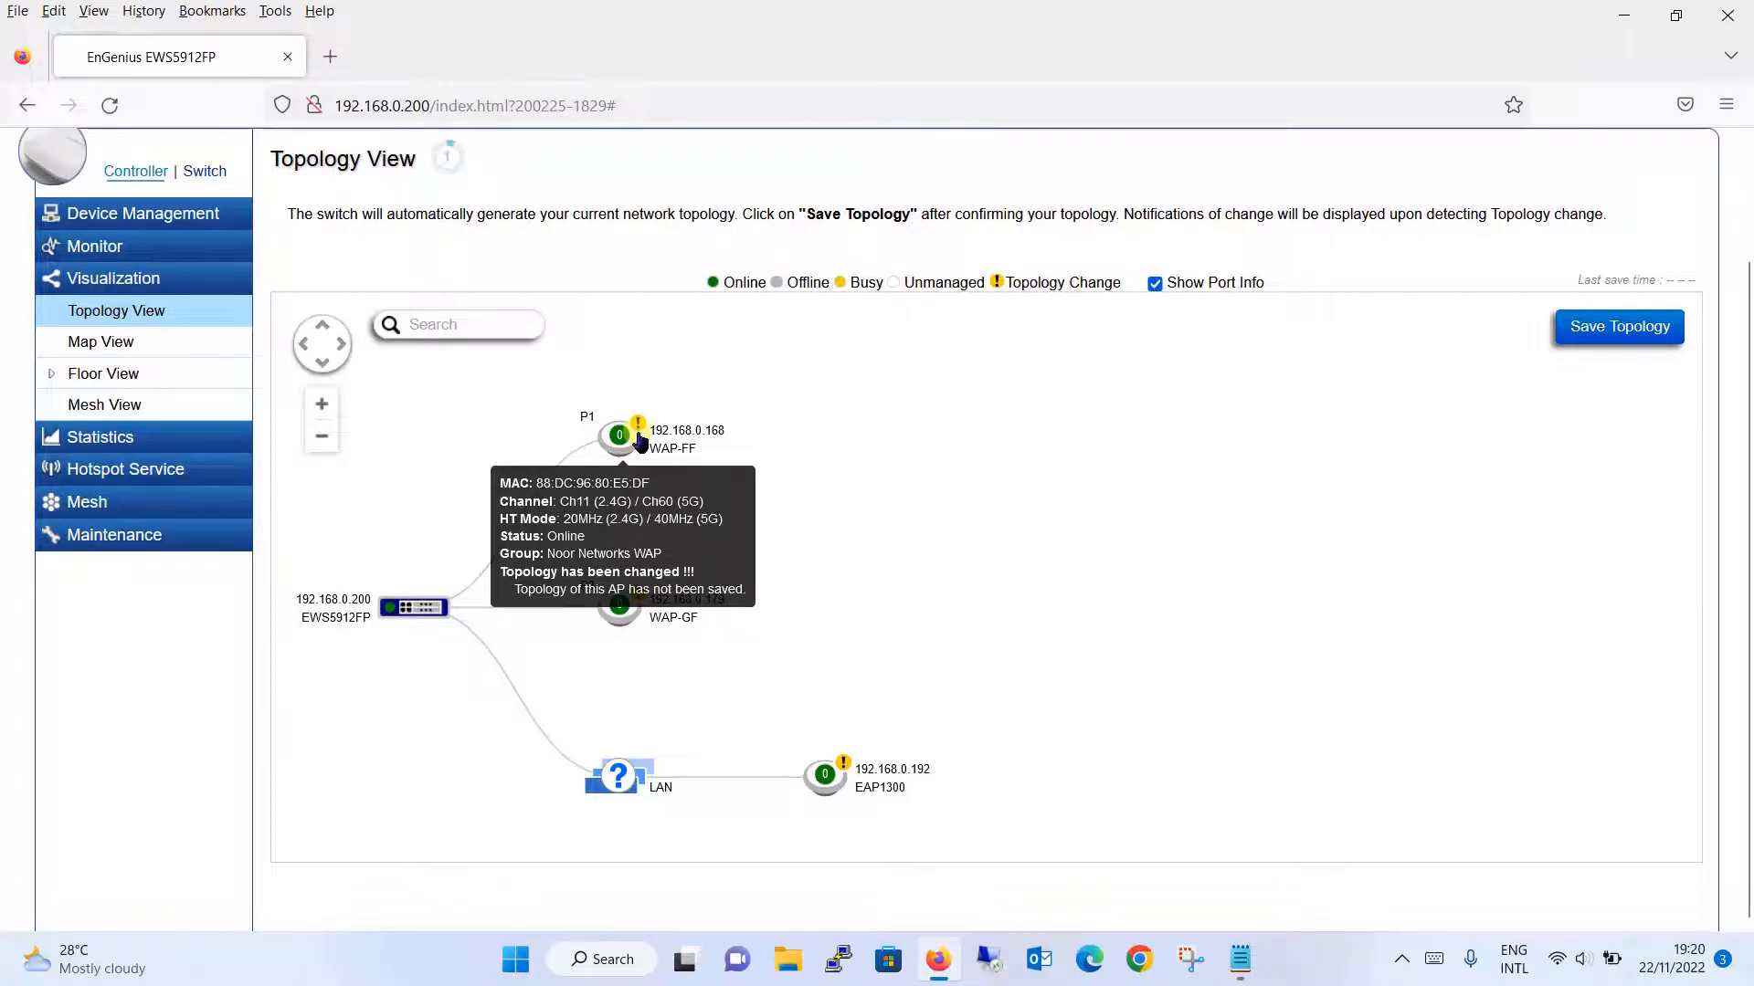
pyautogui.click(1638, 333)
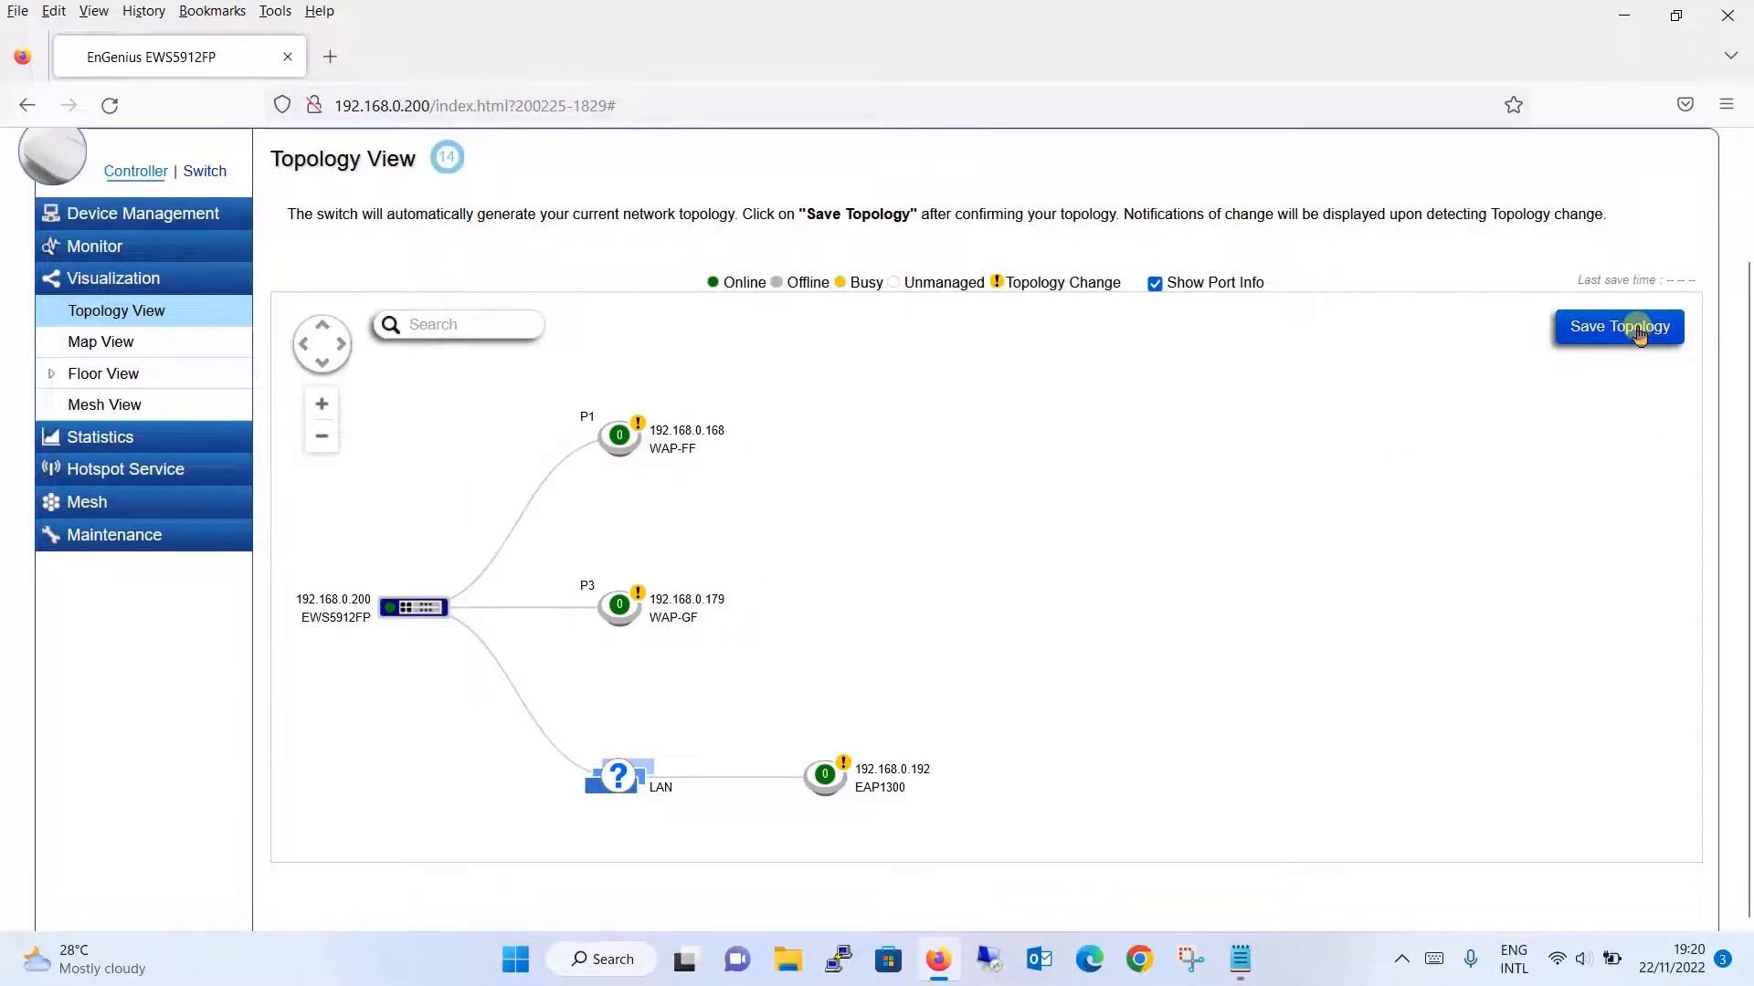
pyautogui.click(194, 355)
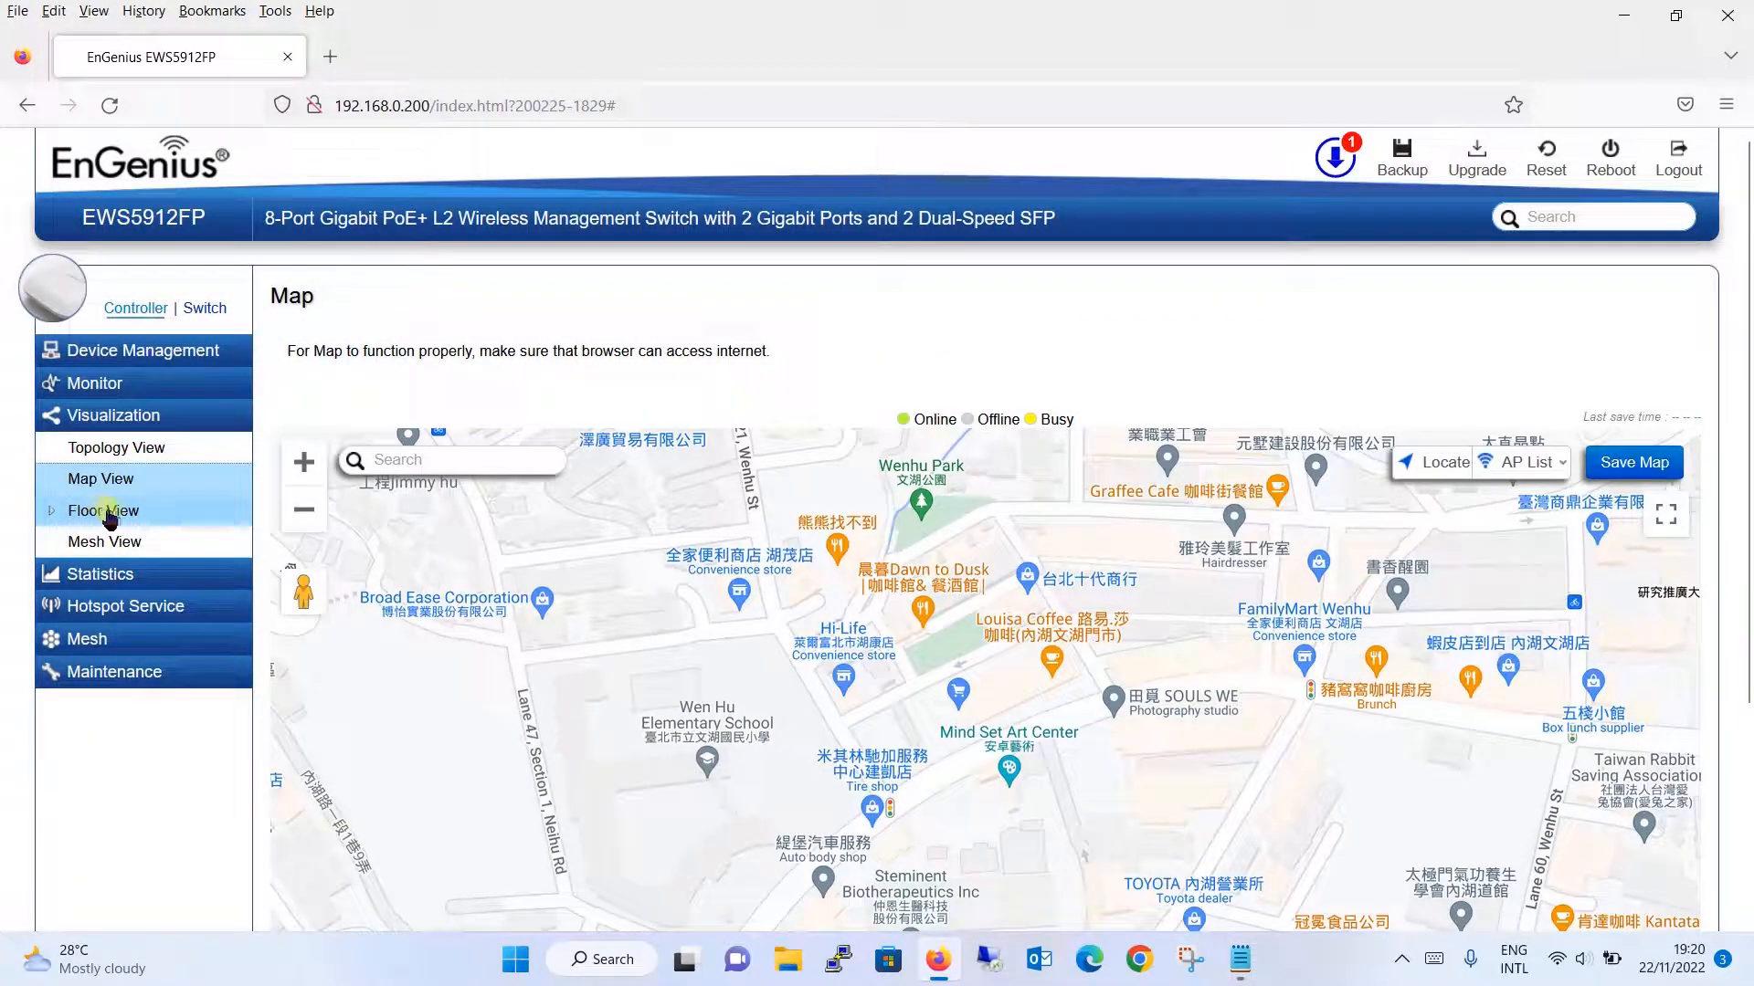
# - Open the empty Floor Plan View under Floor View, then the Access Points traffic statistics
pyautogui.click(112, 518)
pyautogui.click(126, 542)
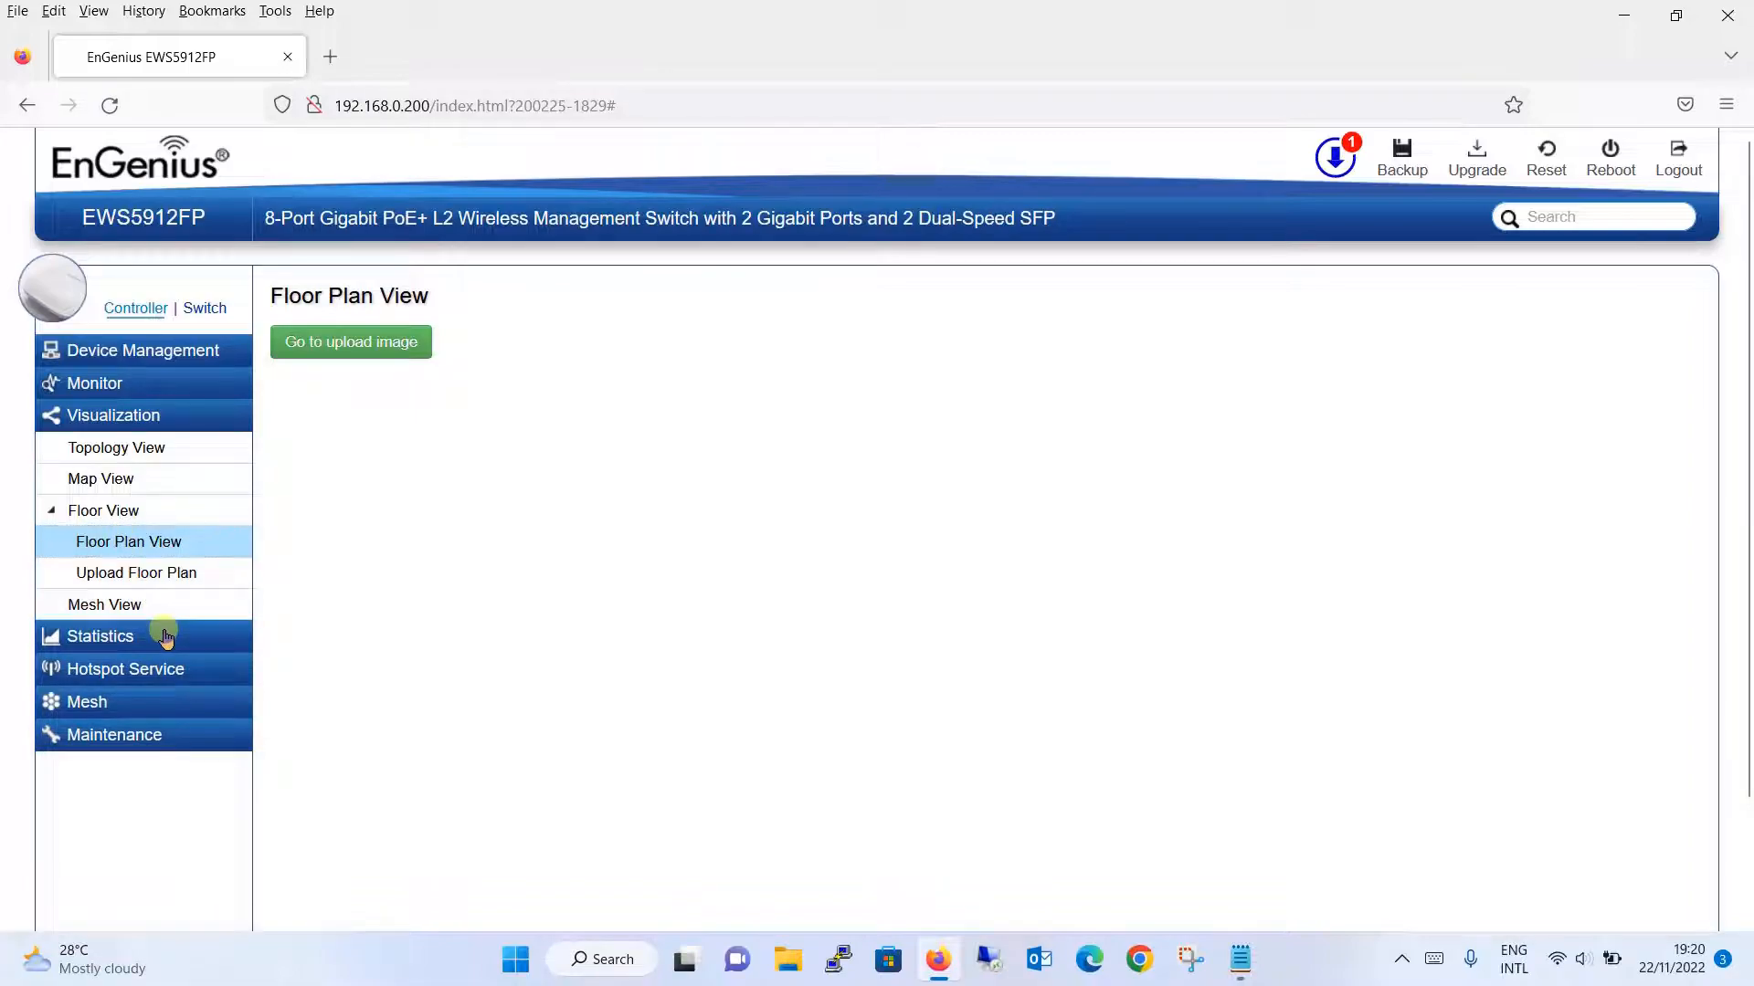
pyautogui.click(165, 637)
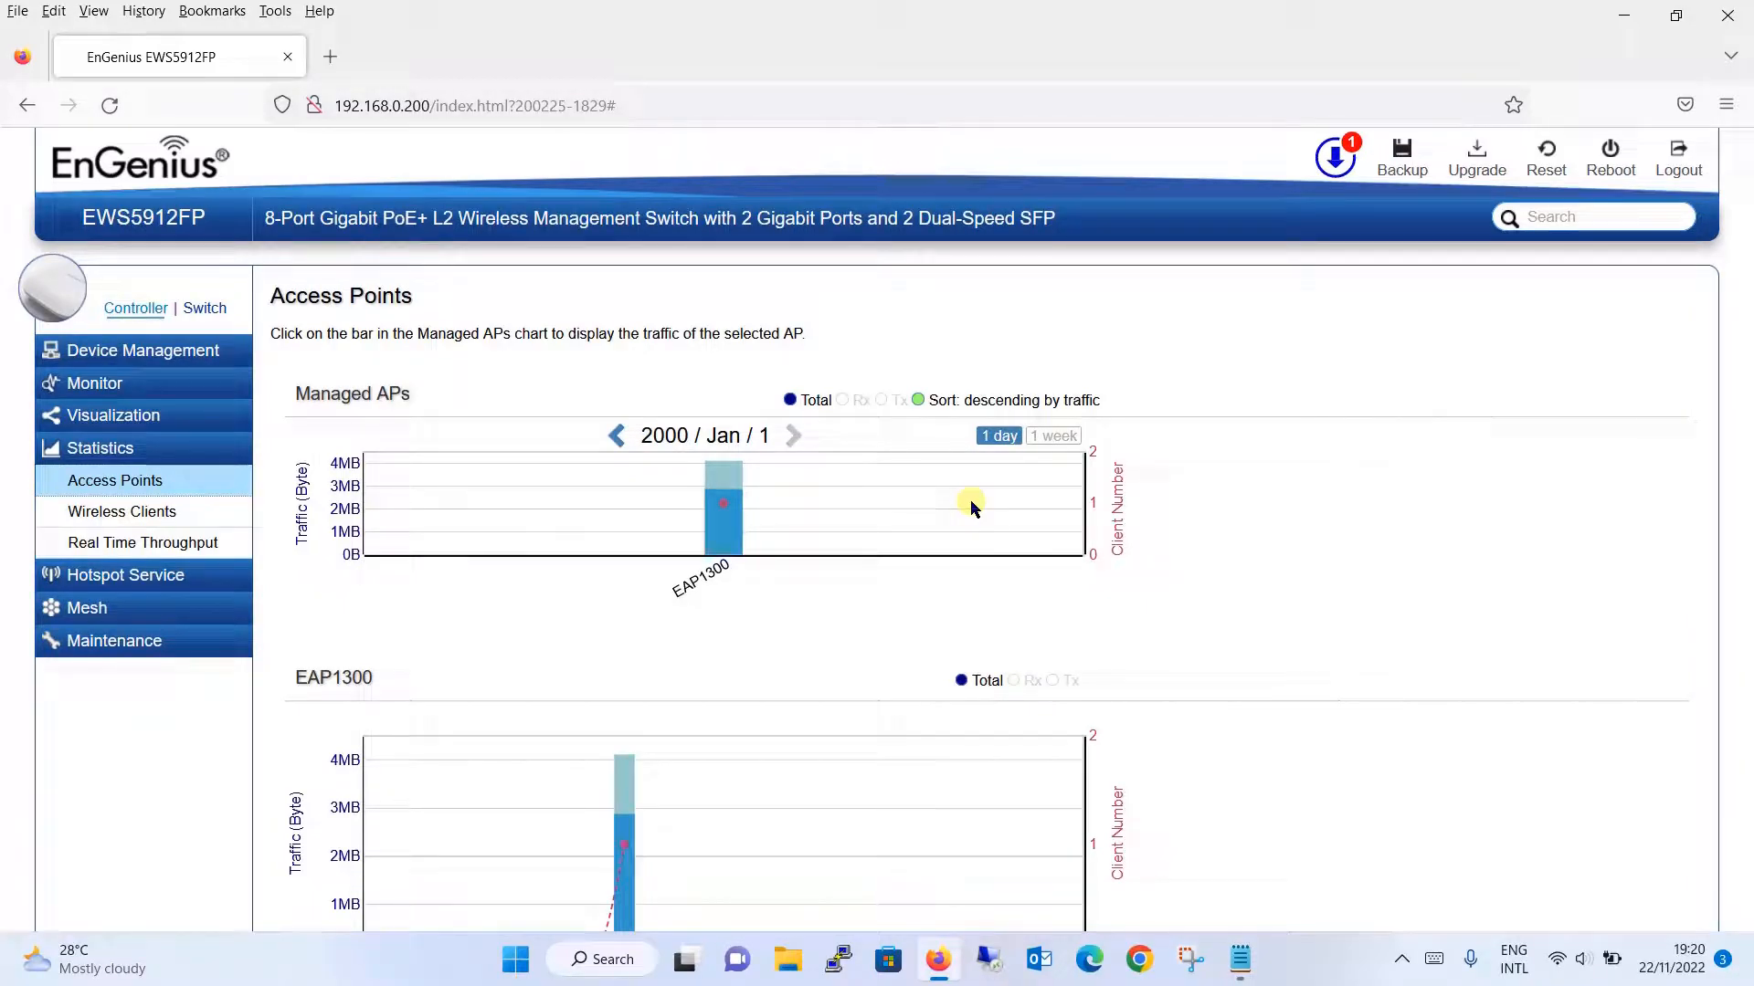
# - Review the Access Points list, then view wireless client stats showing Galaxy-A03 on EAP1300
pyautogui.moveTo(1747, 283); pyautogui.dragTo(1746, 577)
pyautogui.click(1746, 259)
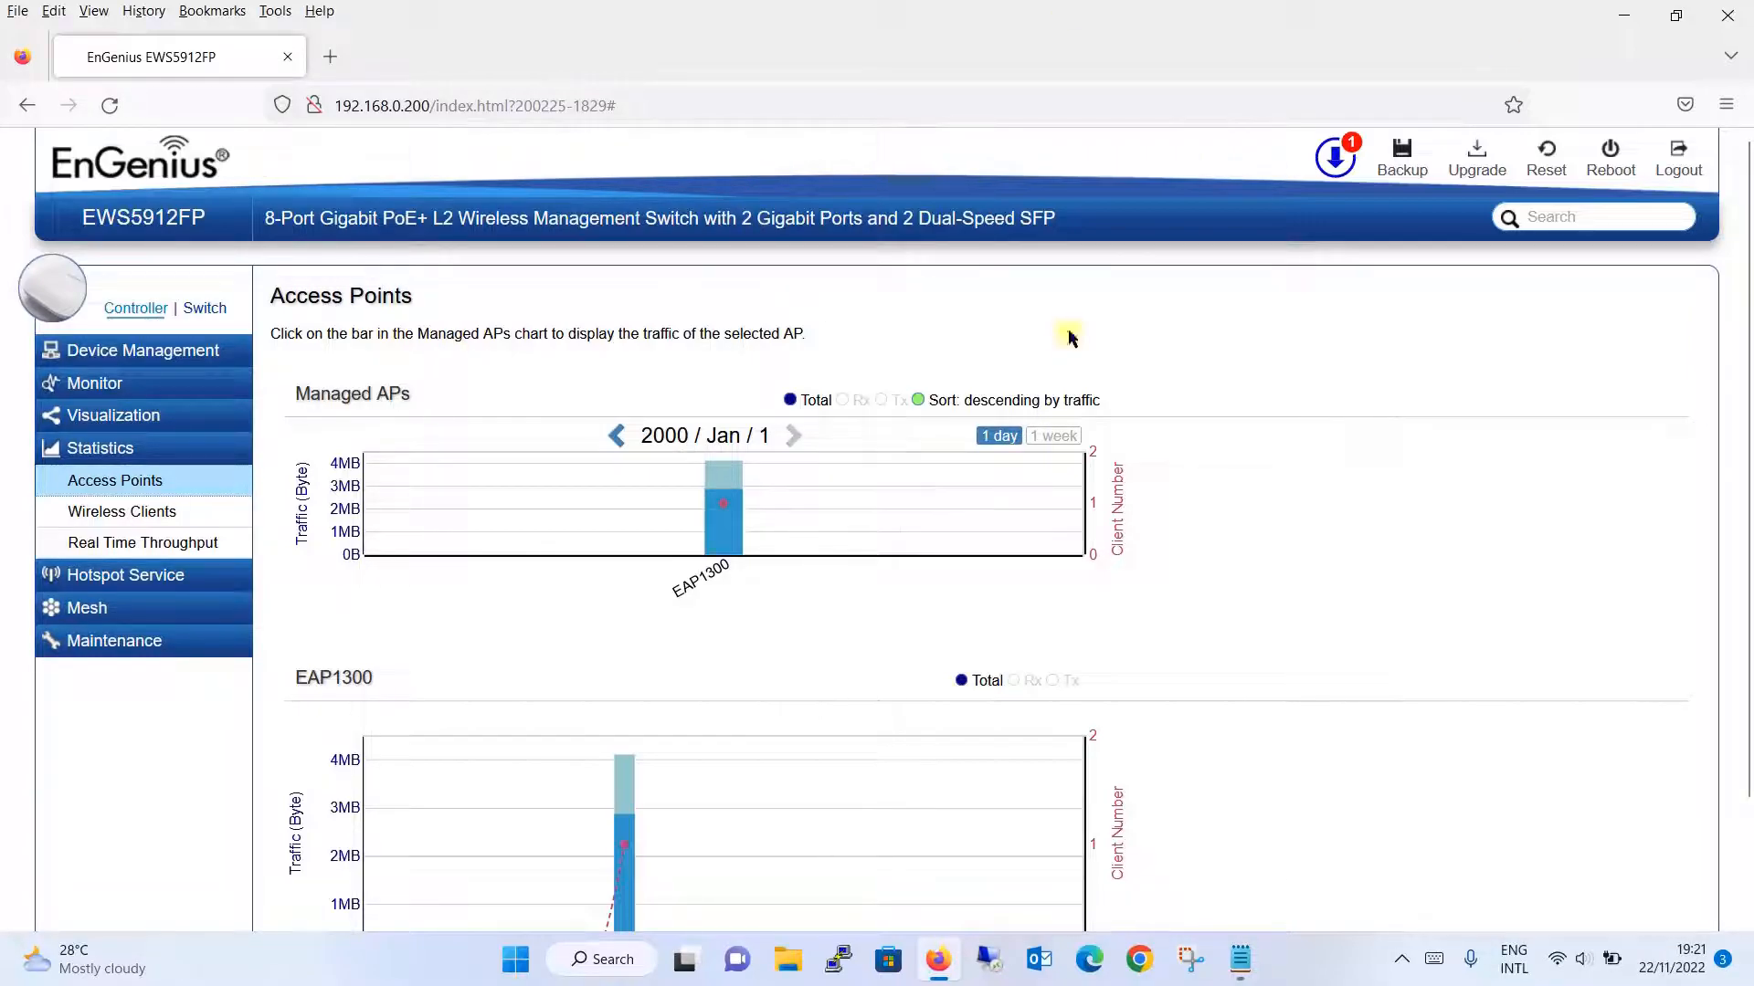
pyautogui.click(176, 513)
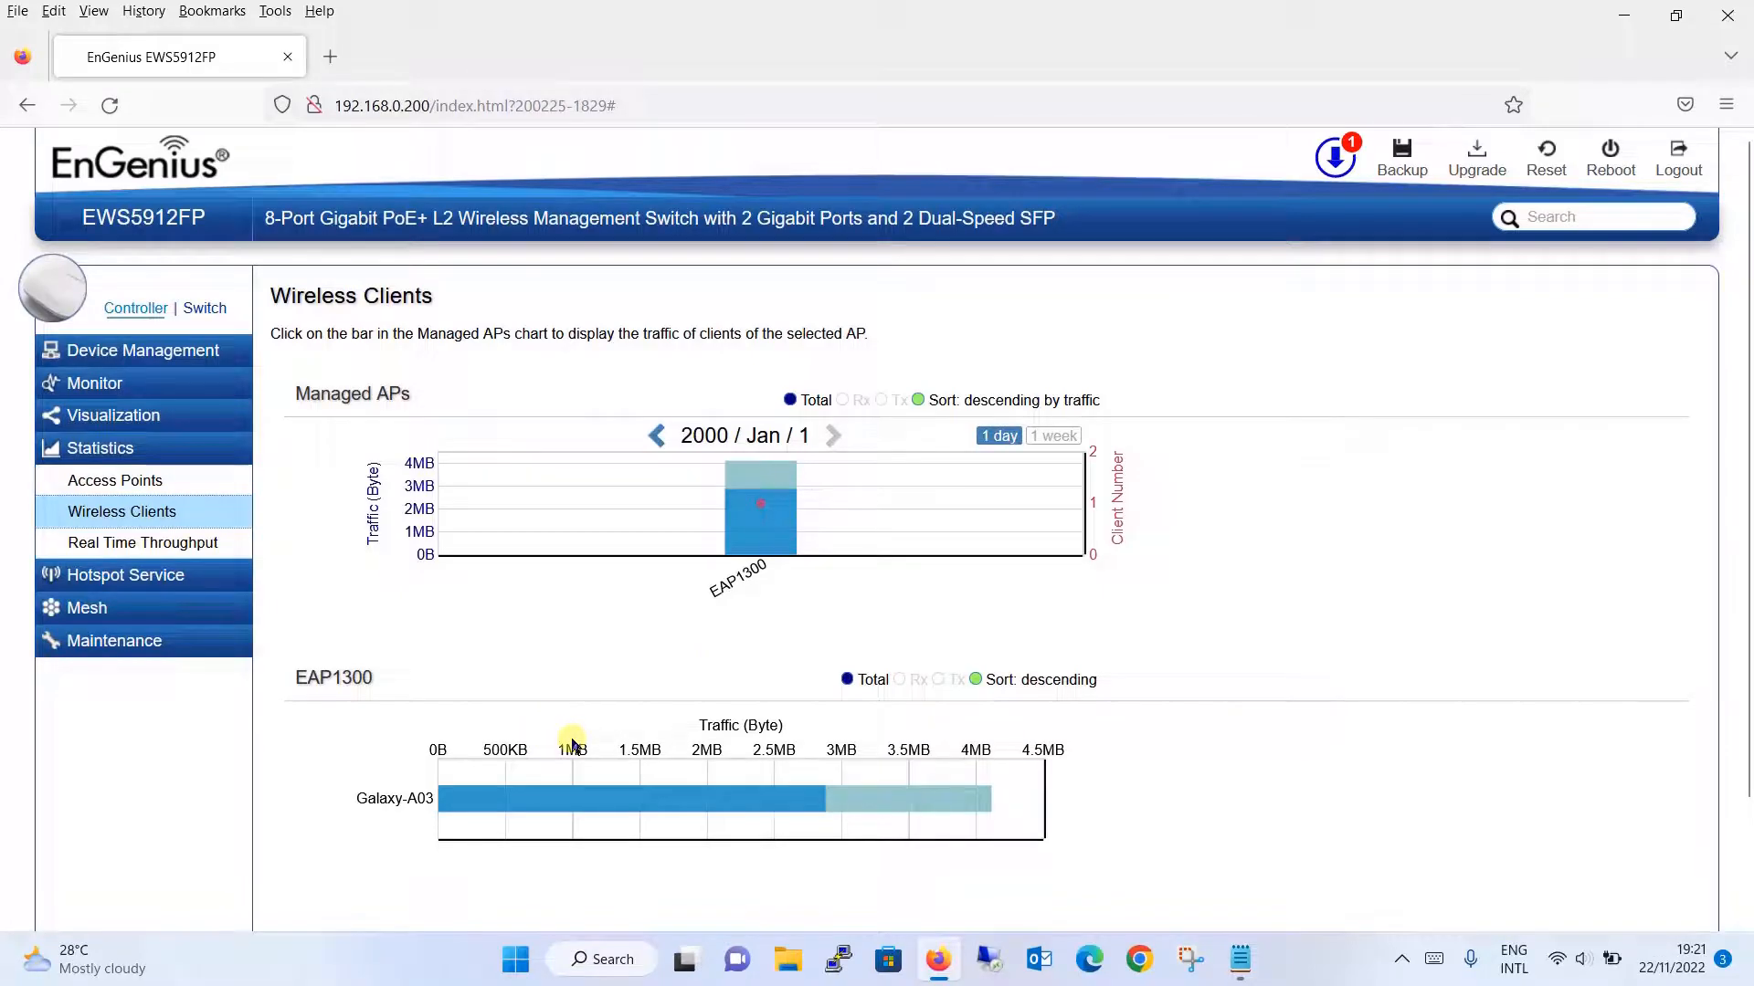
pyautogui.moveTo(411, 797)
# - Display the real-time throughput graph for the WAP-GF access point
pyautogui.click(199, 546)
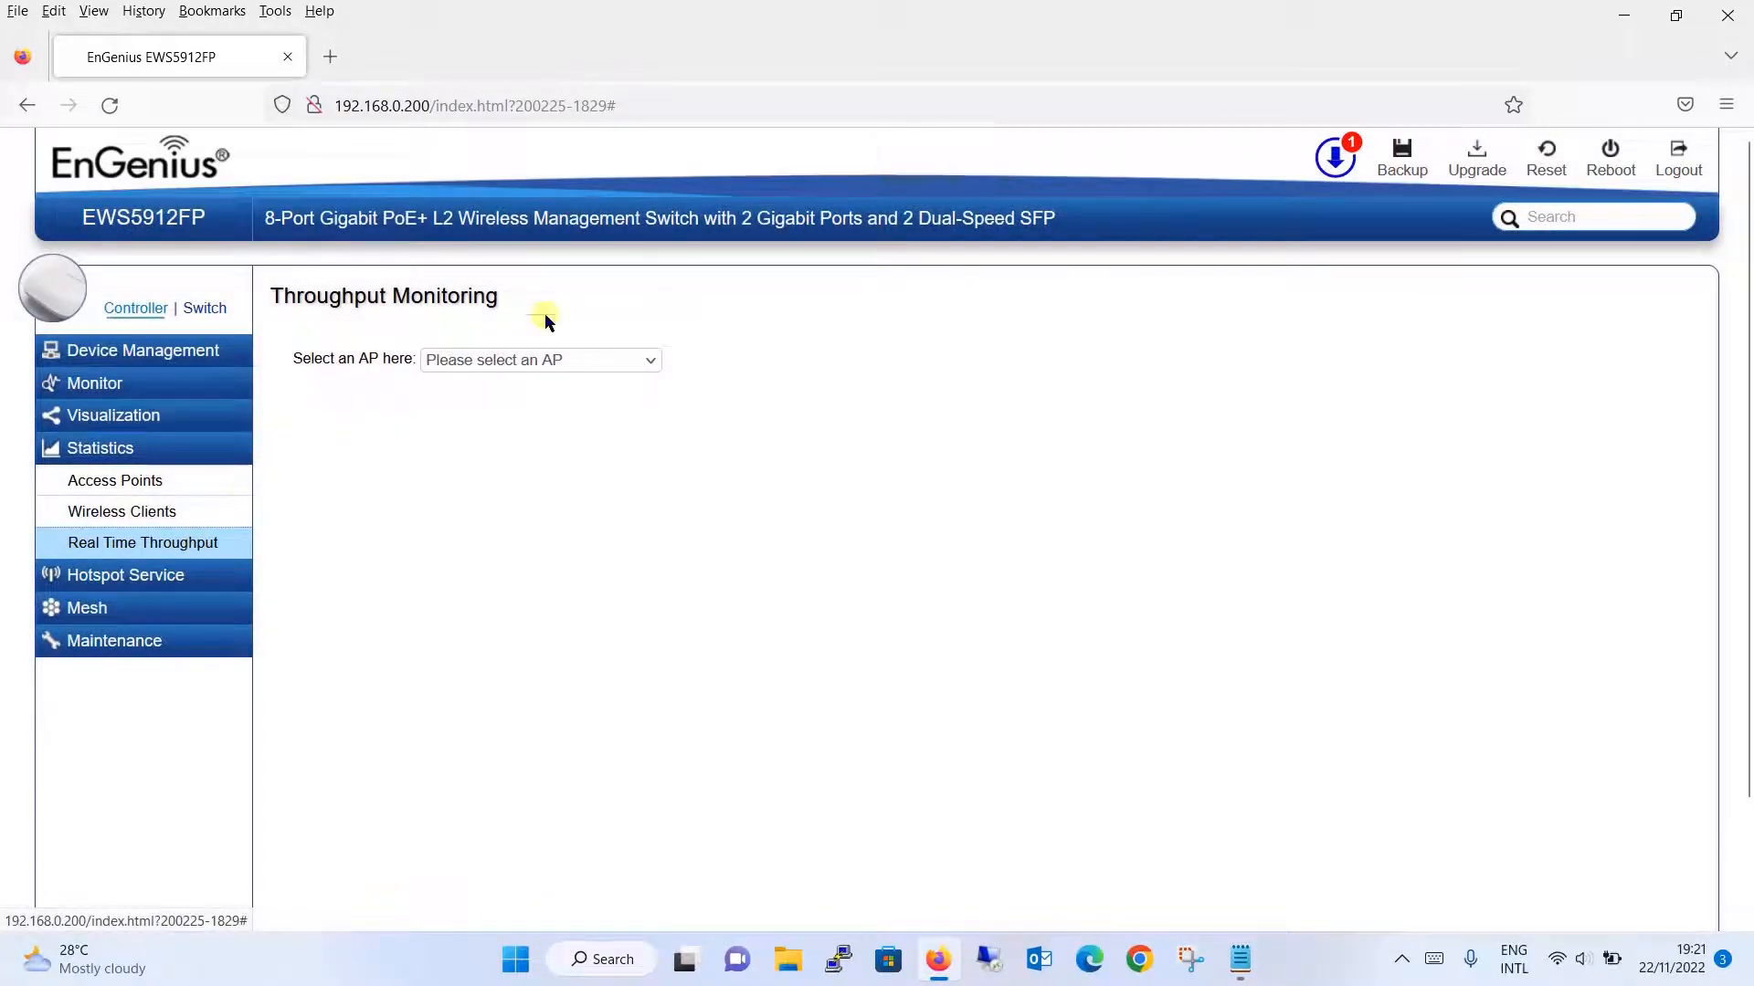
pyautogui.click(609, 365)
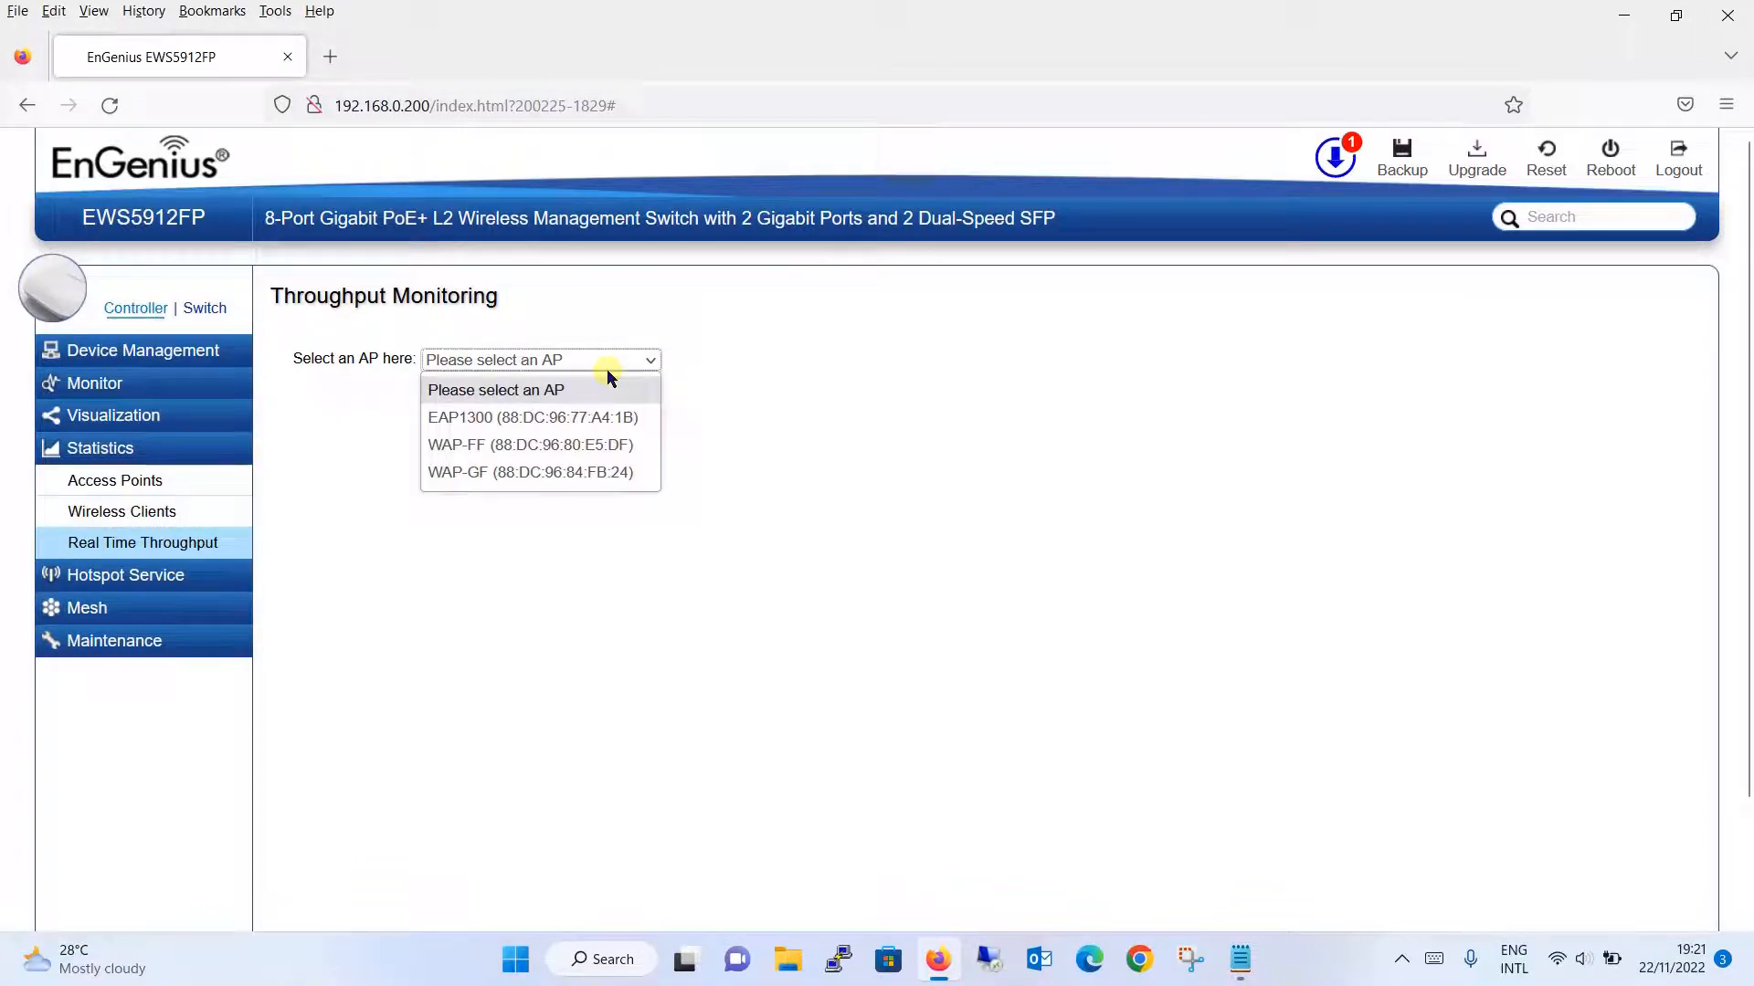
pyautogui.click(566, 473)
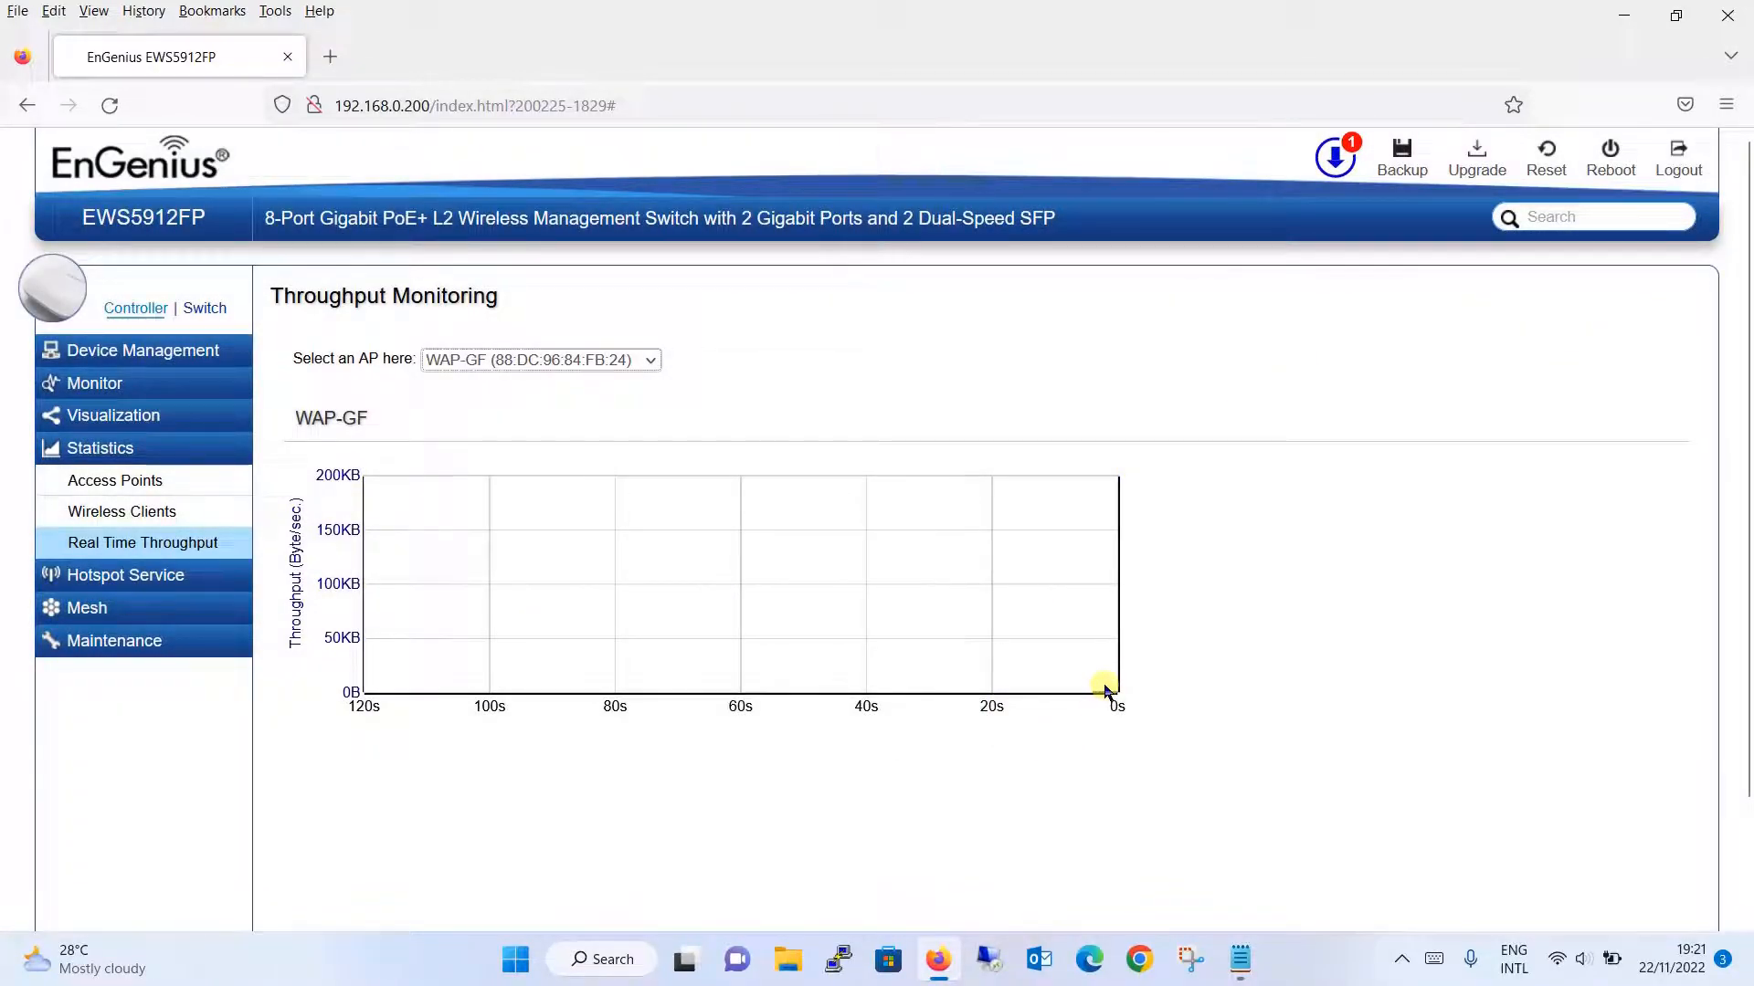
# - Look over the Schedule Settings form for a new task, then switch to Troubleshooting
pyautogui.click(179, 644)
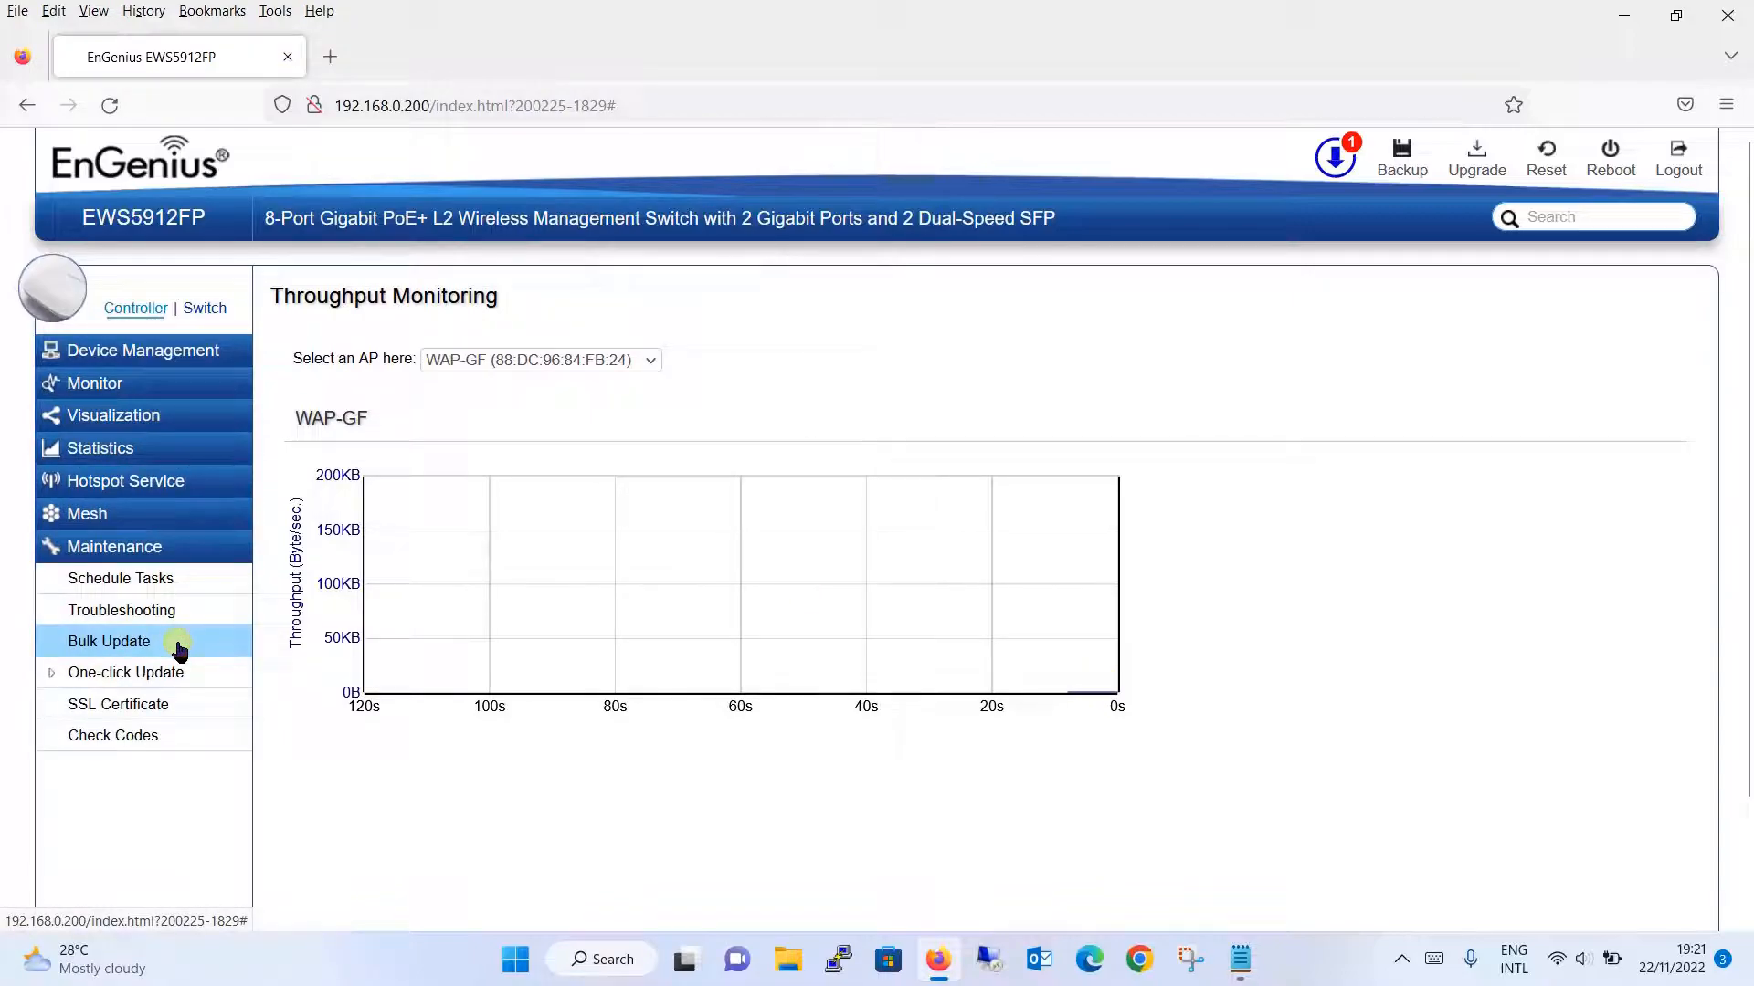
pyautogui.click(219, 581)
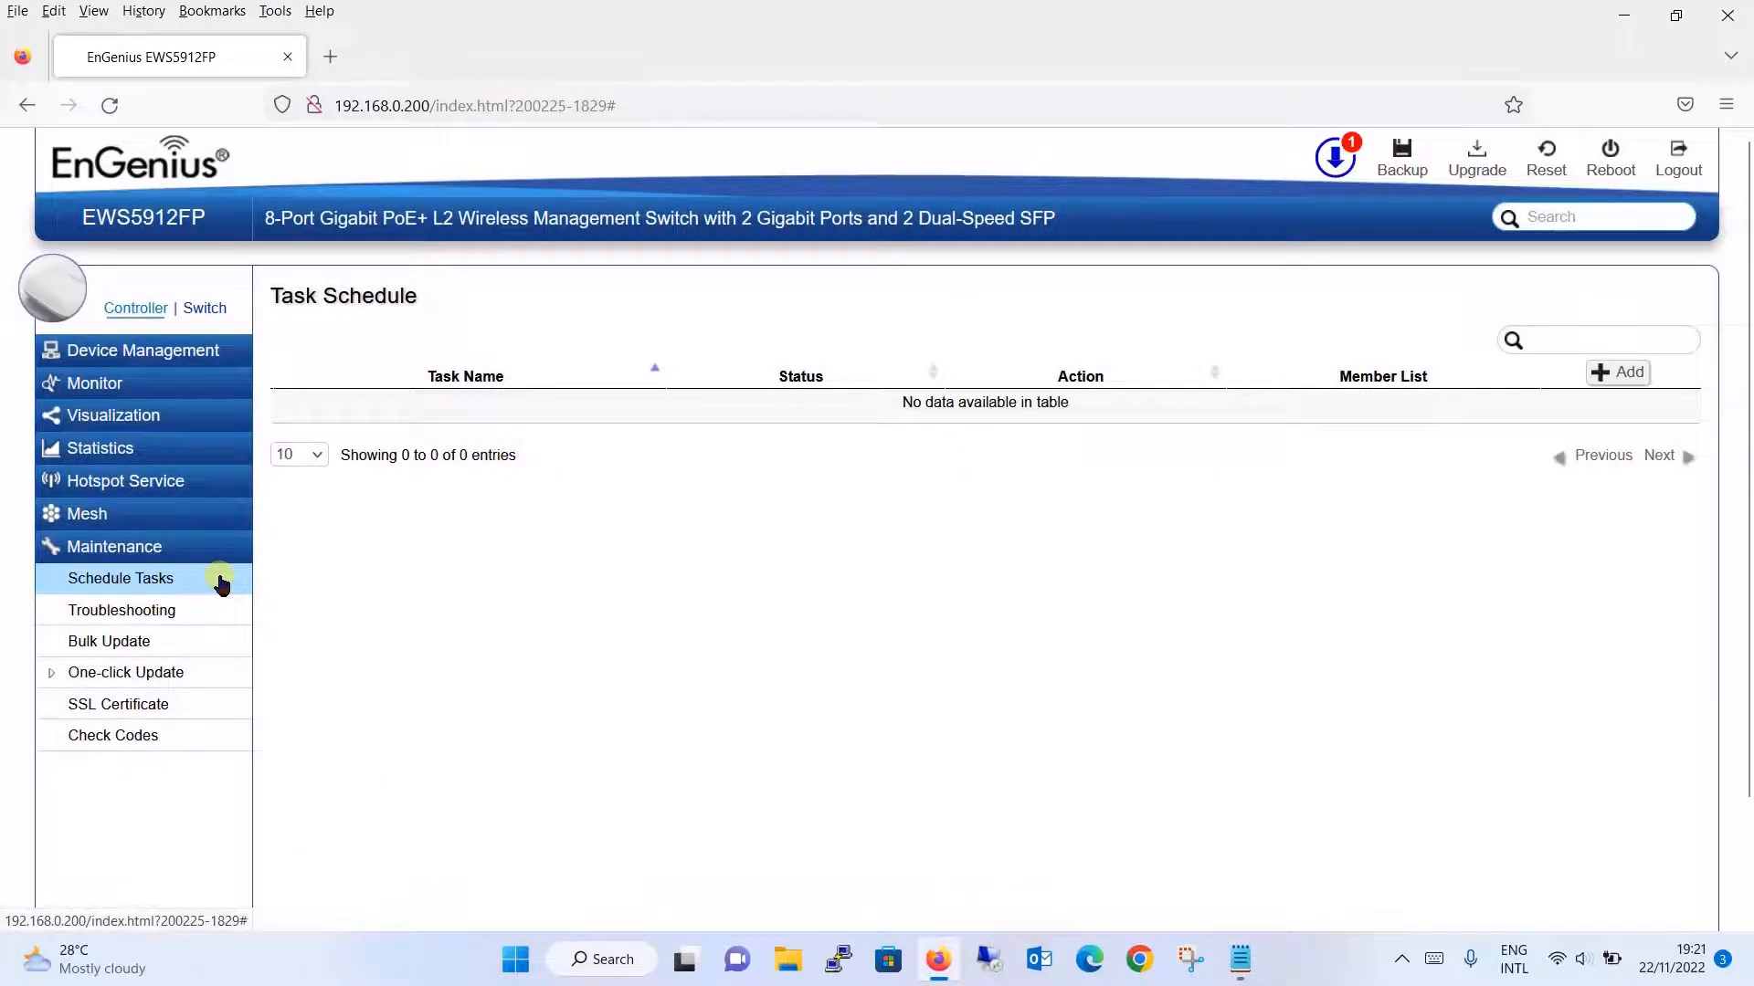
pyautogui.click(1639, 378)
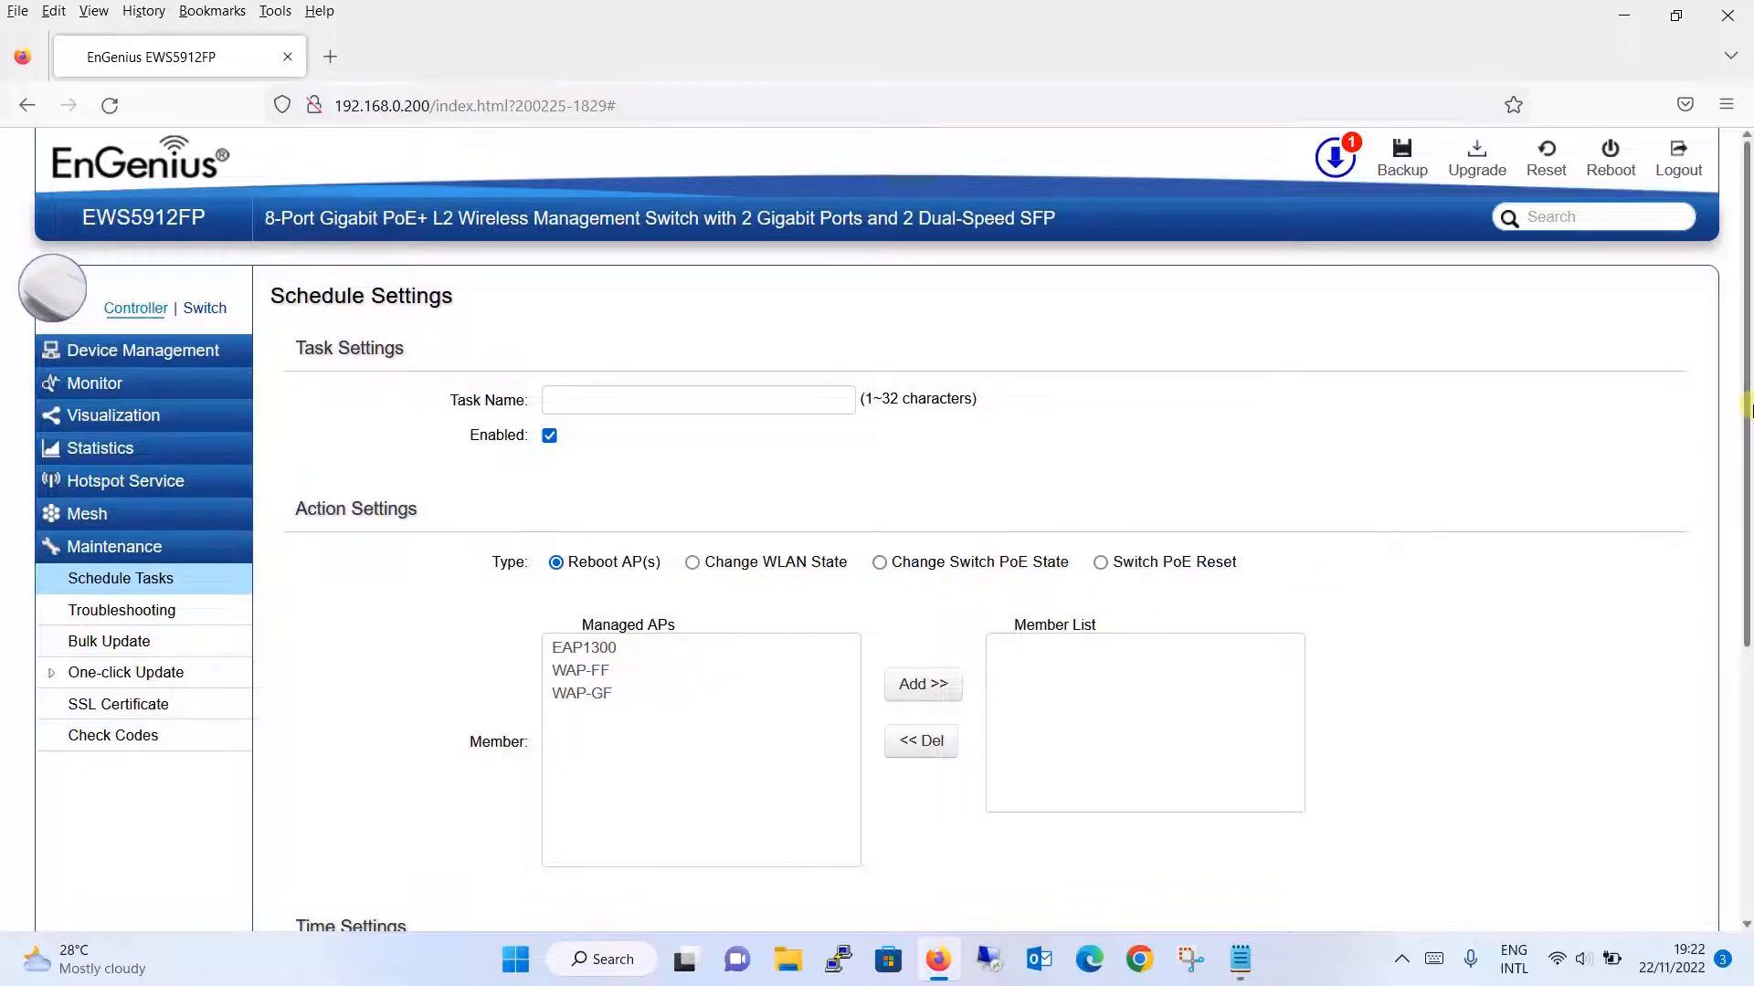
pyautogui.moveTo(1746, 403); pyautogui.dragTo(1746, 775)
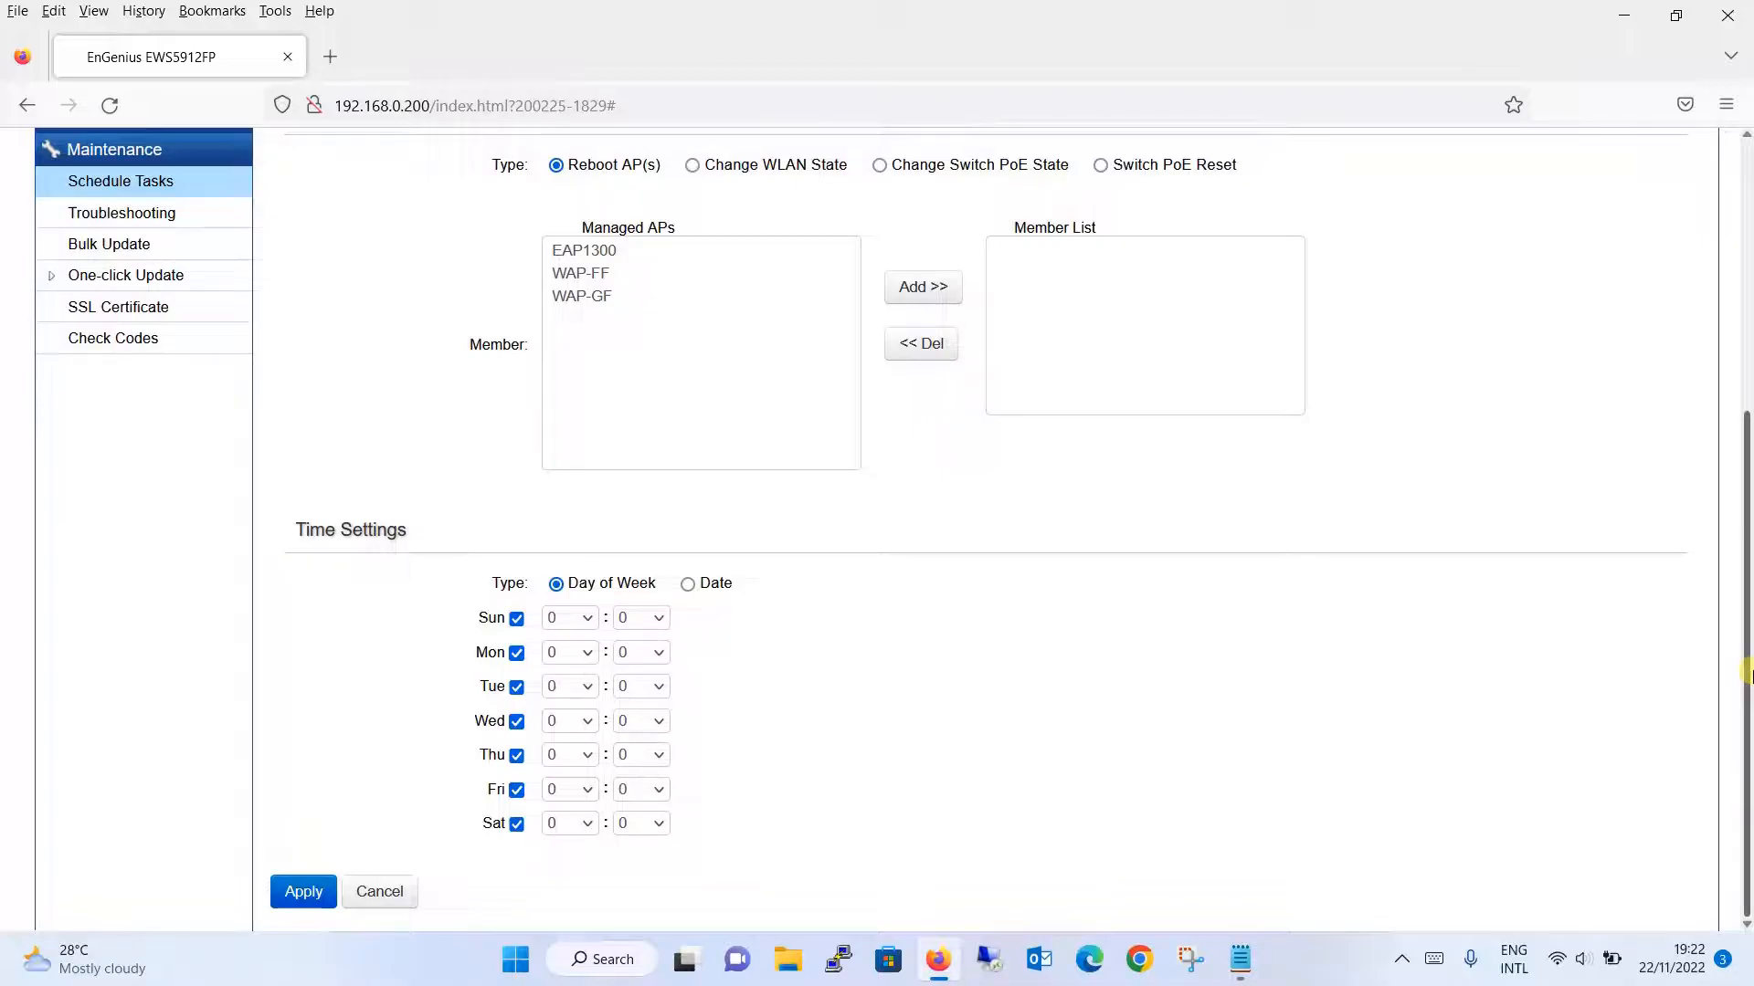
pyautogui.click(224, 213)
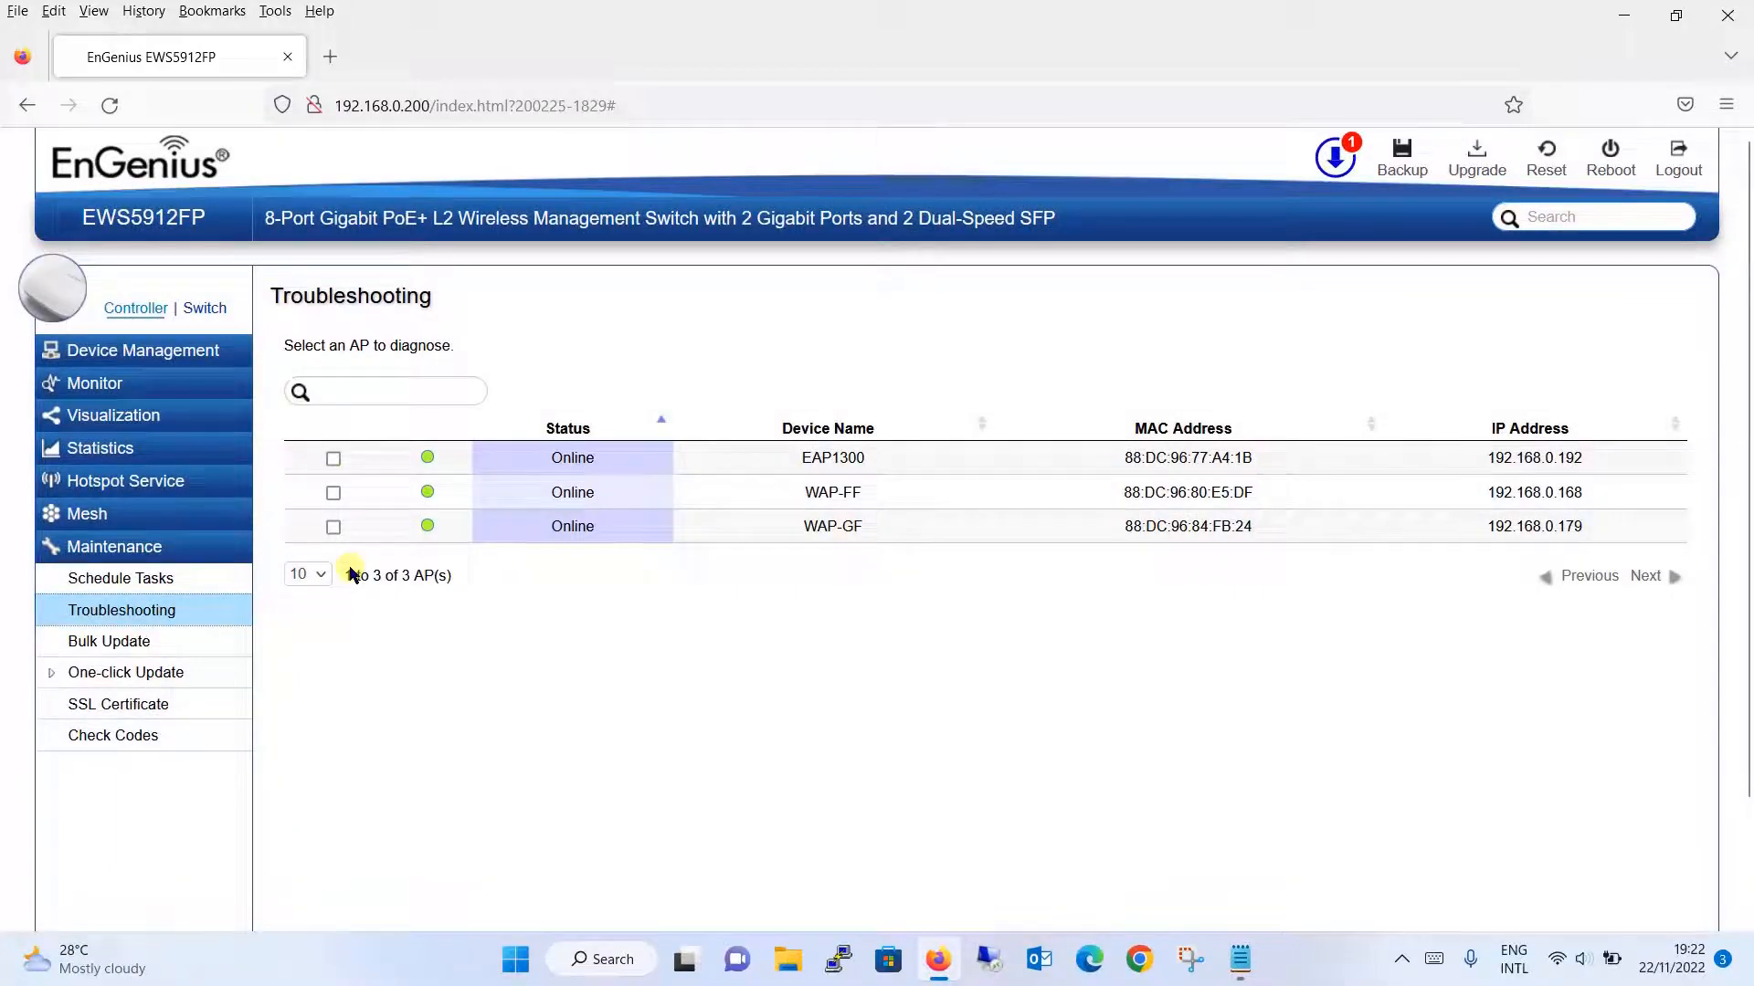
# - Start a diagnosis on EAP1300, then go to the Bulk Update firmware page
pyautogui.click(334, 457)
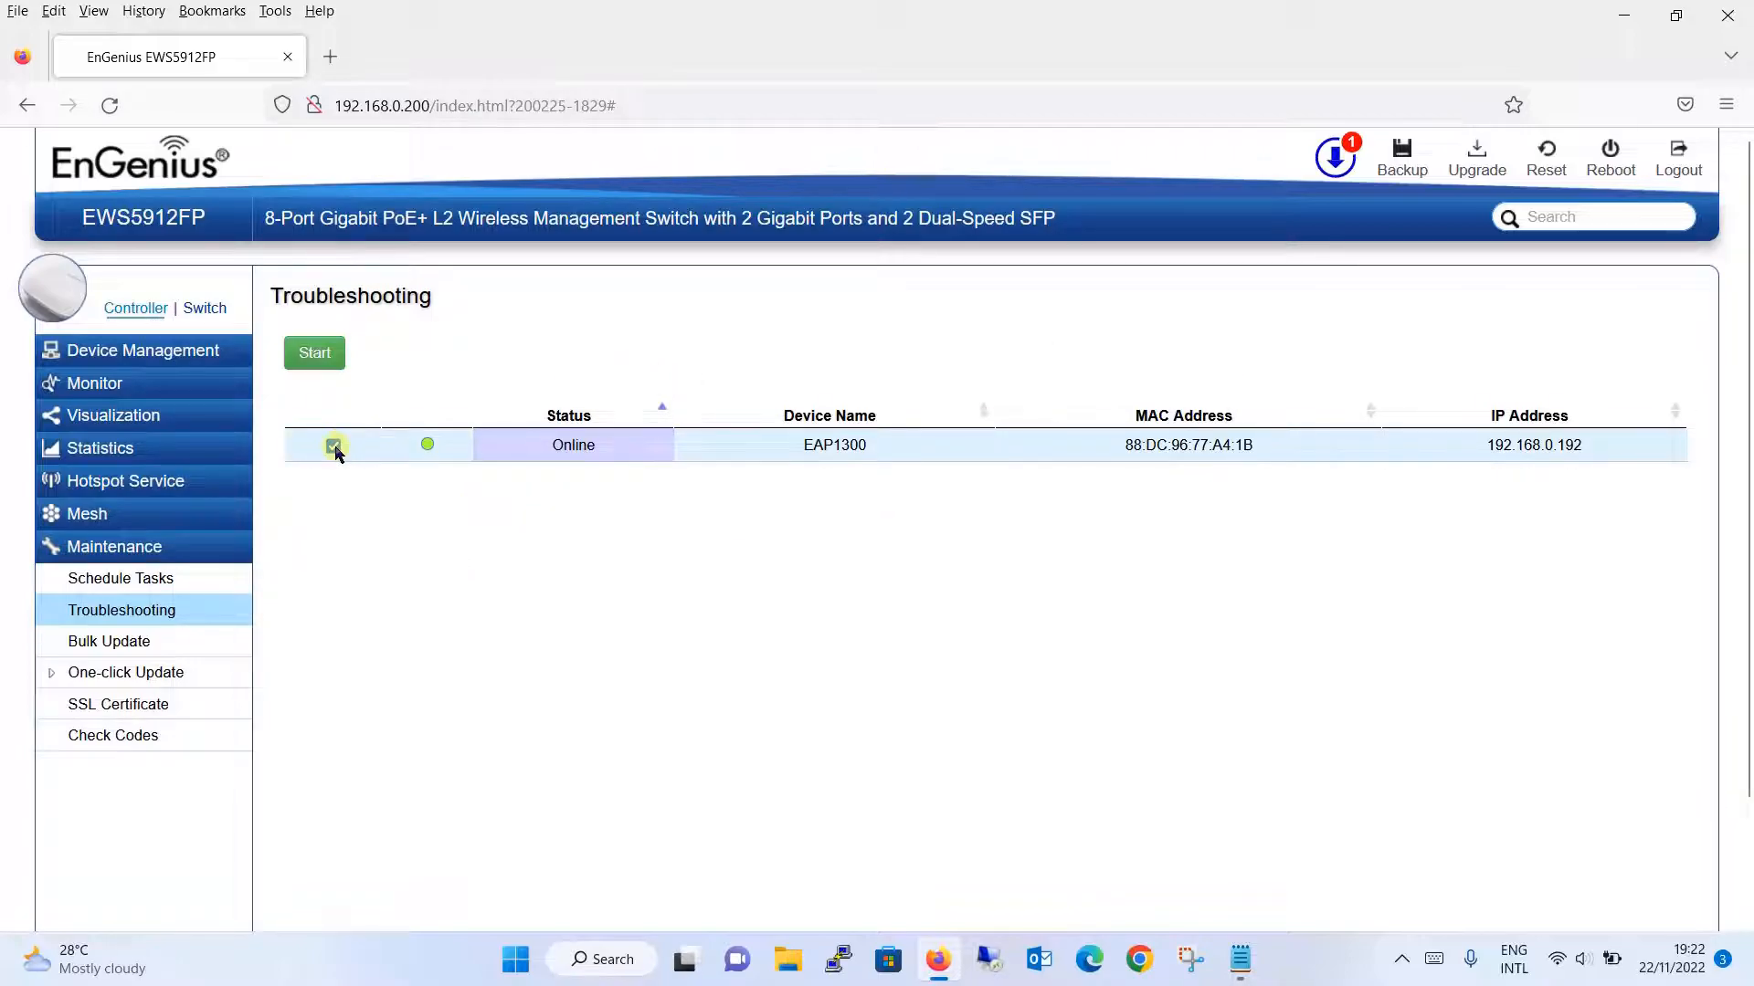
pyautogui.click(315, 349)
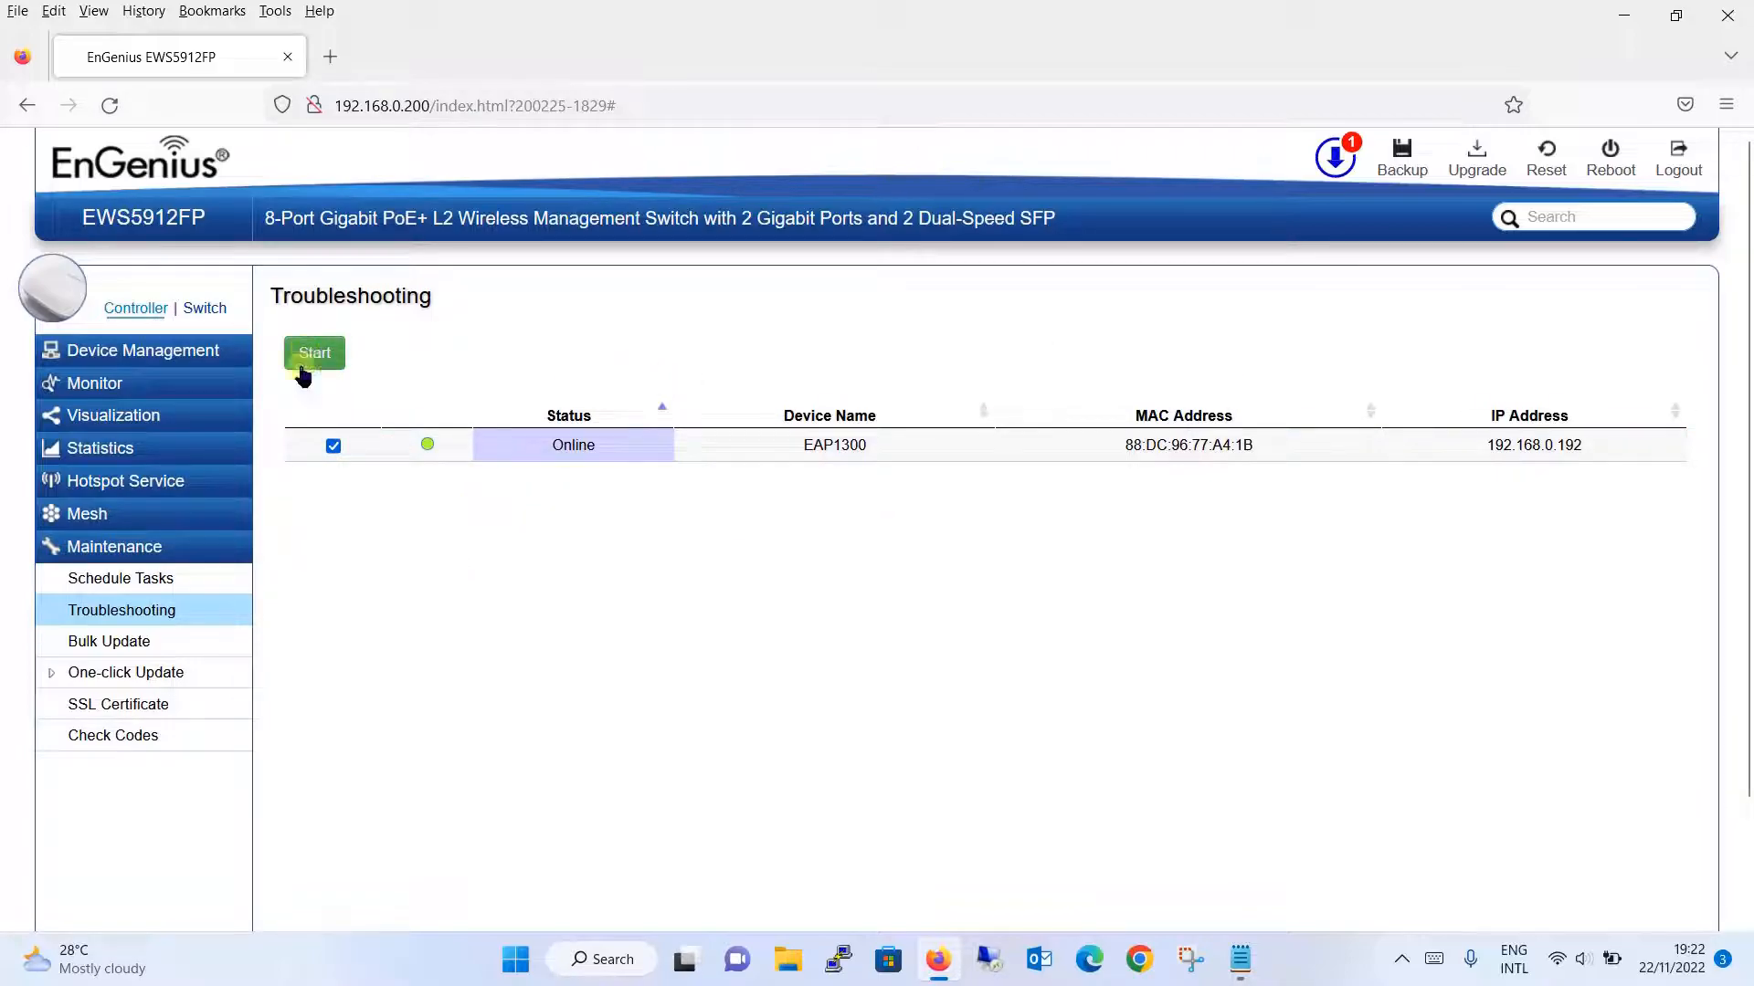
pyautogui.click(146, 643)
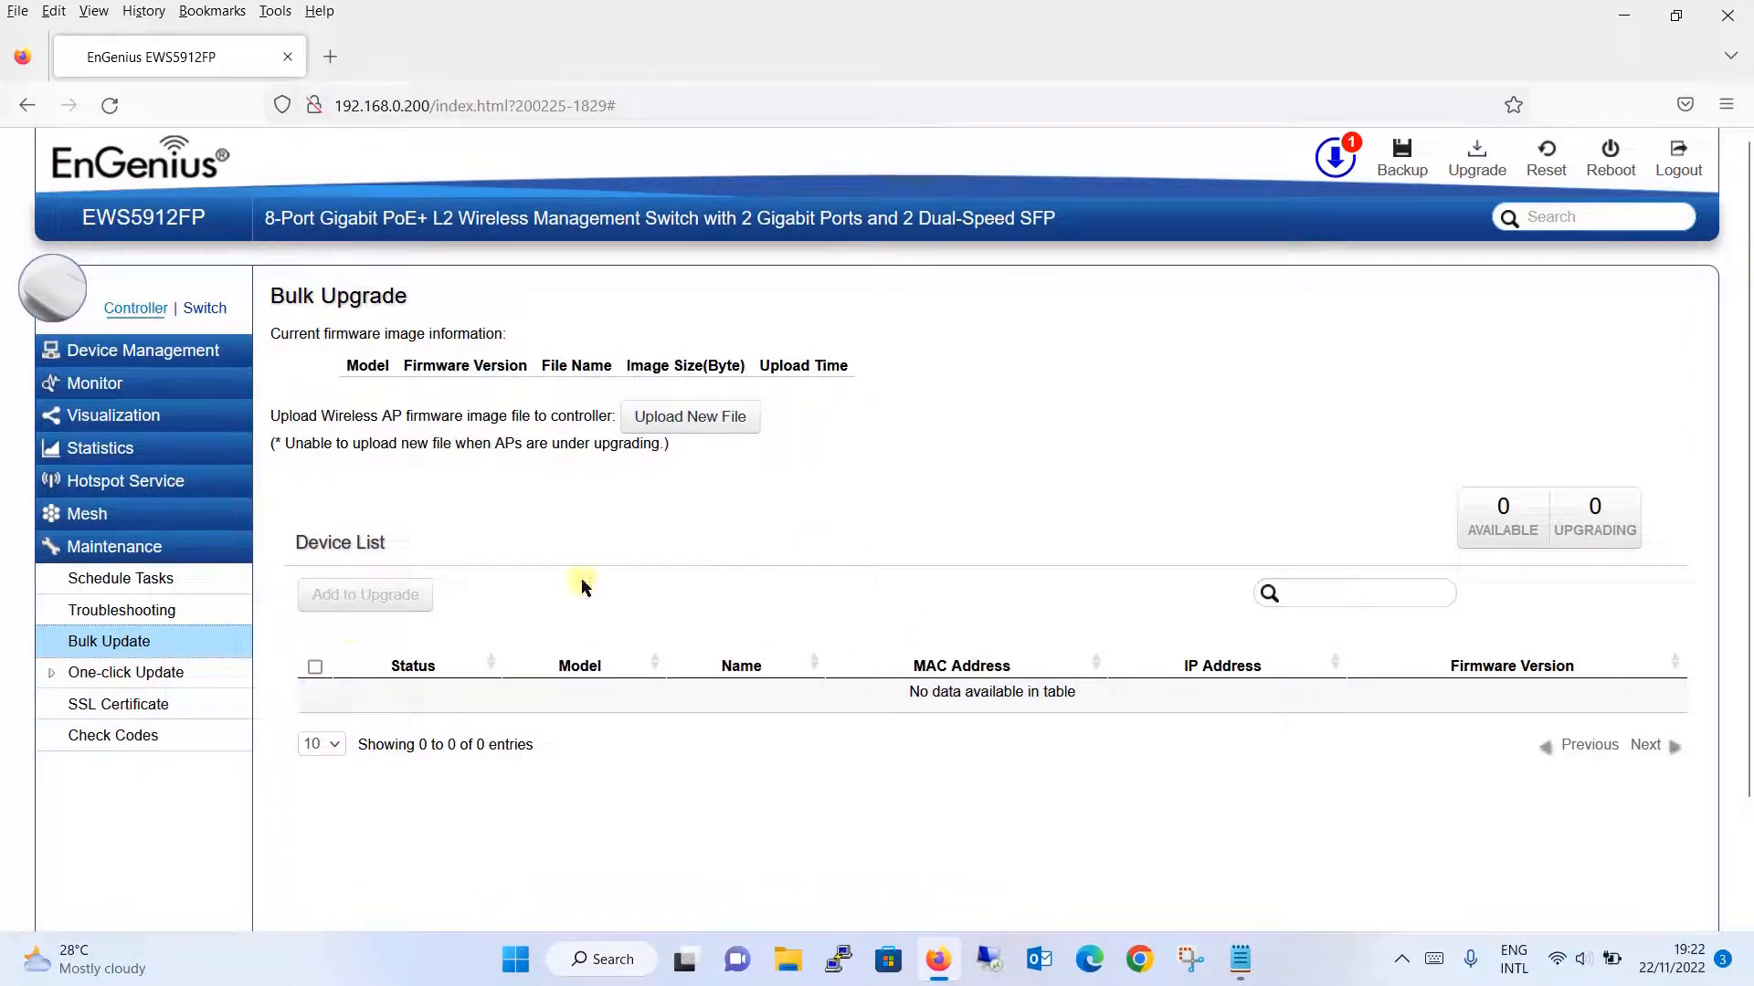
# - Show the One-click Update list with firmware v1.07.43-c1.9.37 (7680 KB) available
pyautogui.click(217, 685)
pyautogui.click(188, 712)
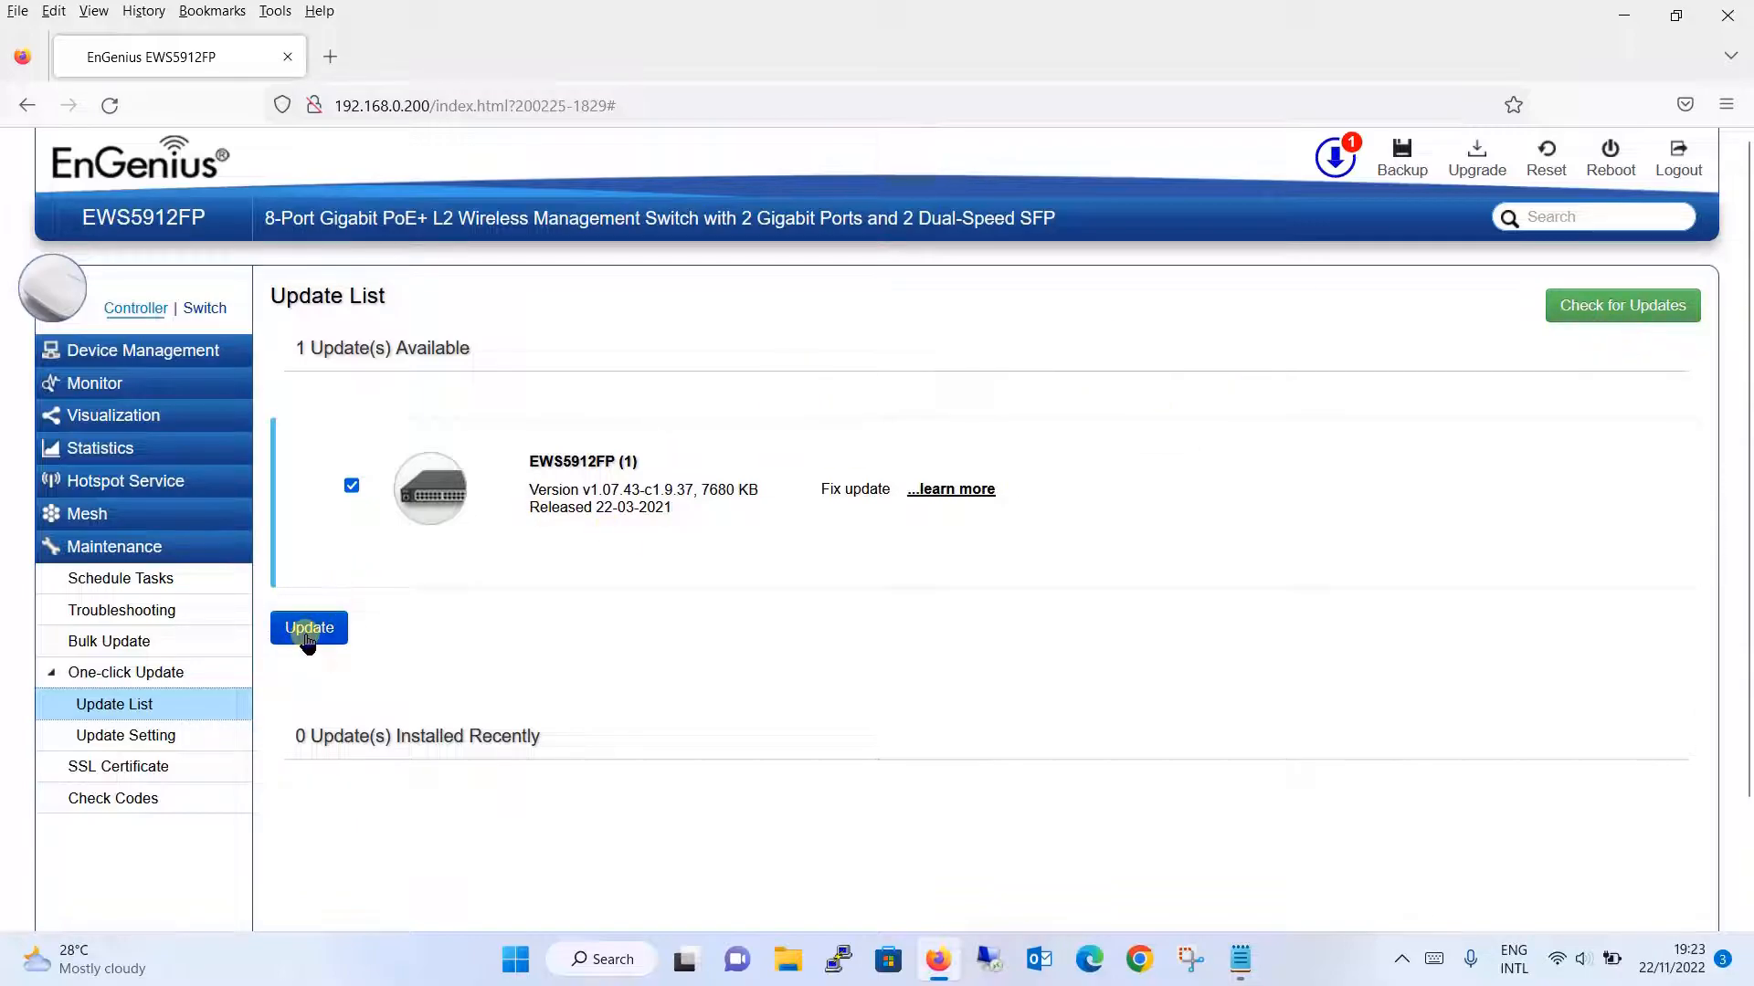
pyautogui.click(202, 742)
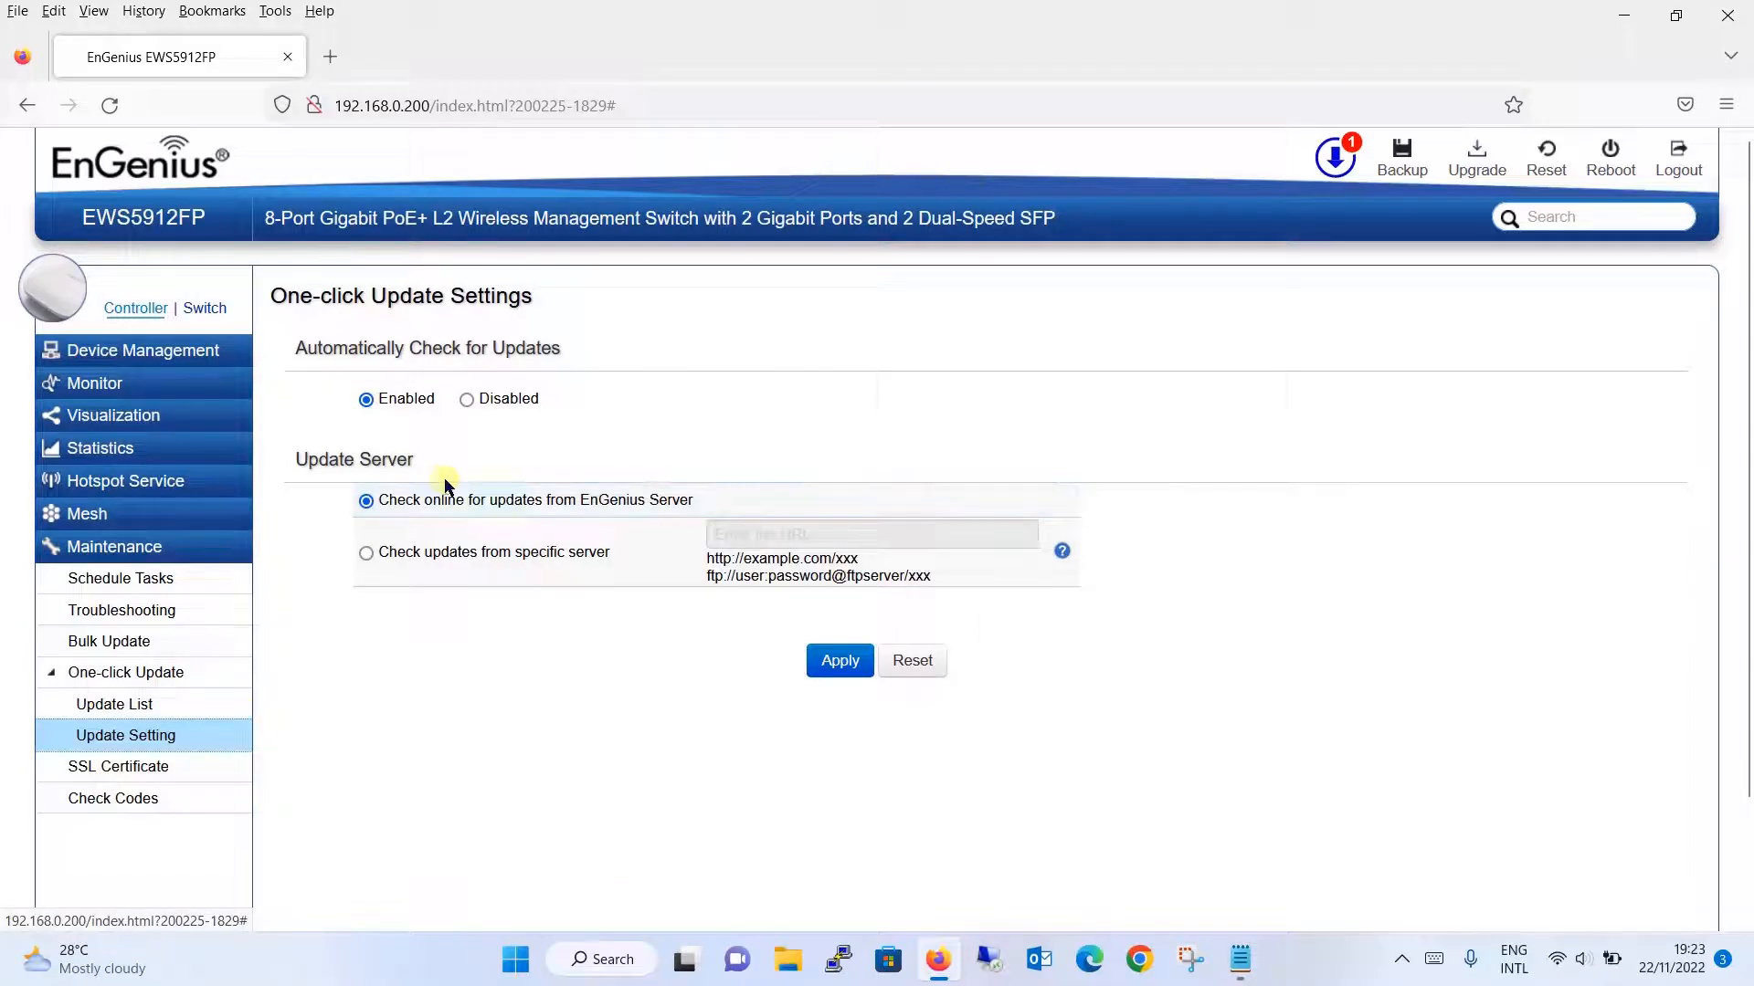
pyautogui.click(374, 411)
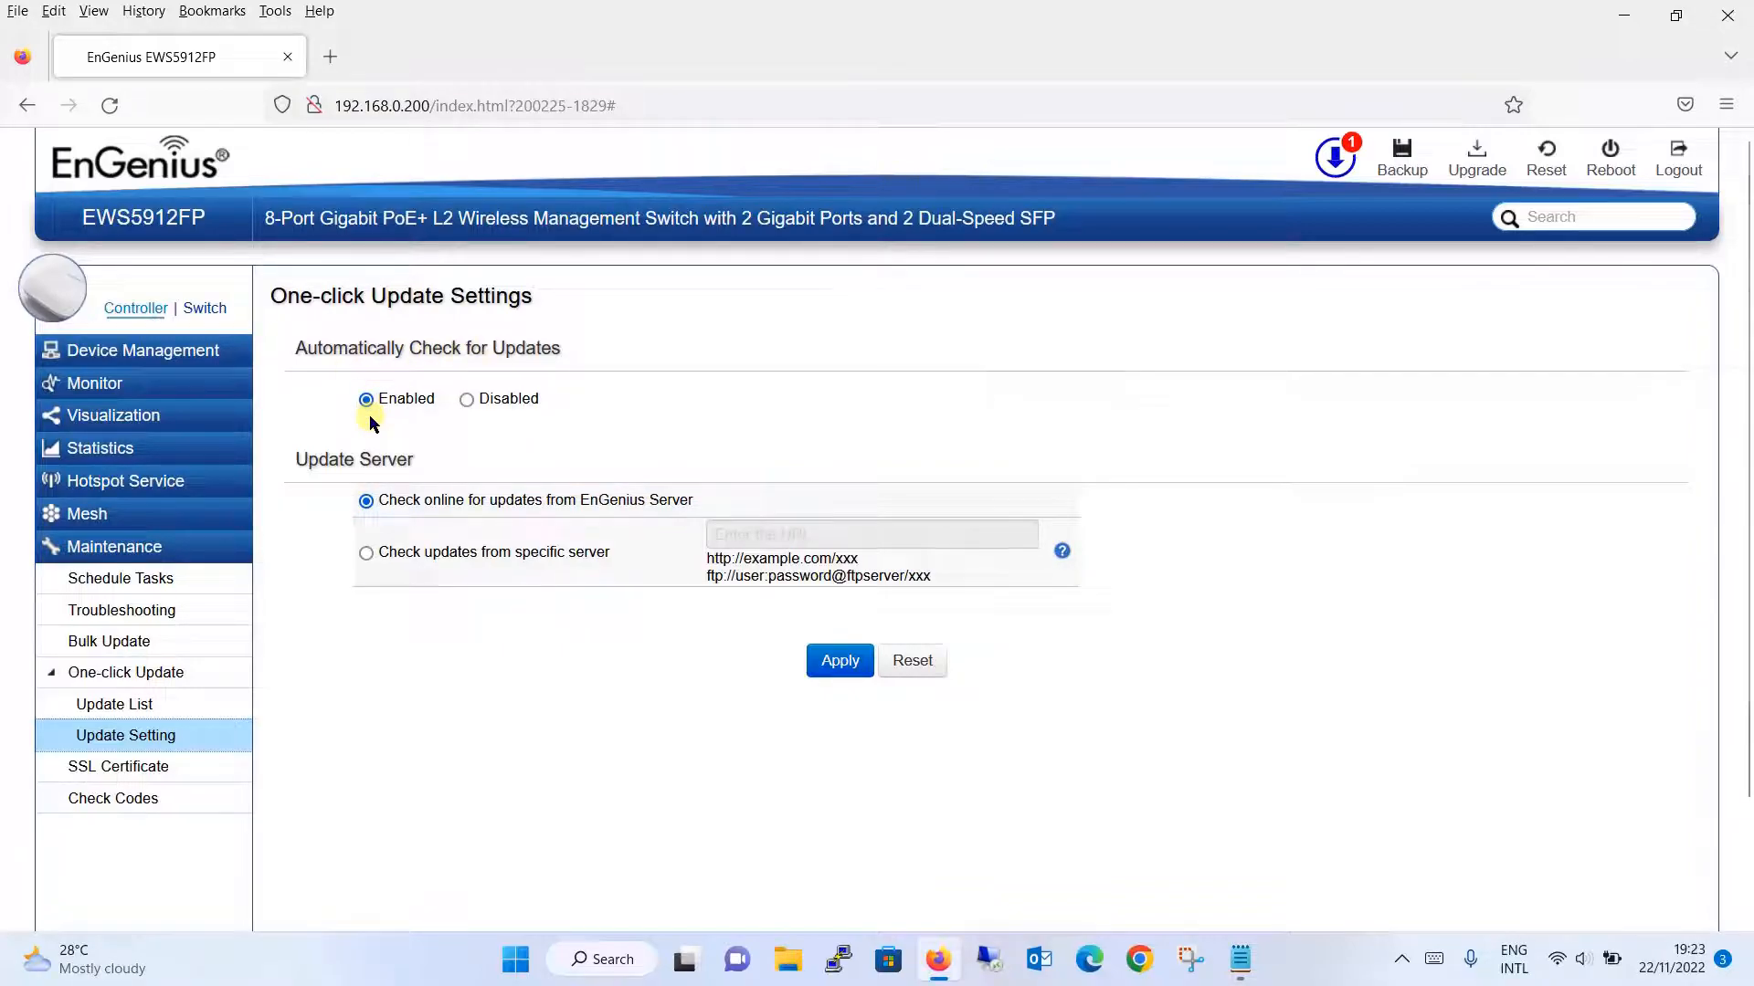
pyautogui.click(1165, 272)
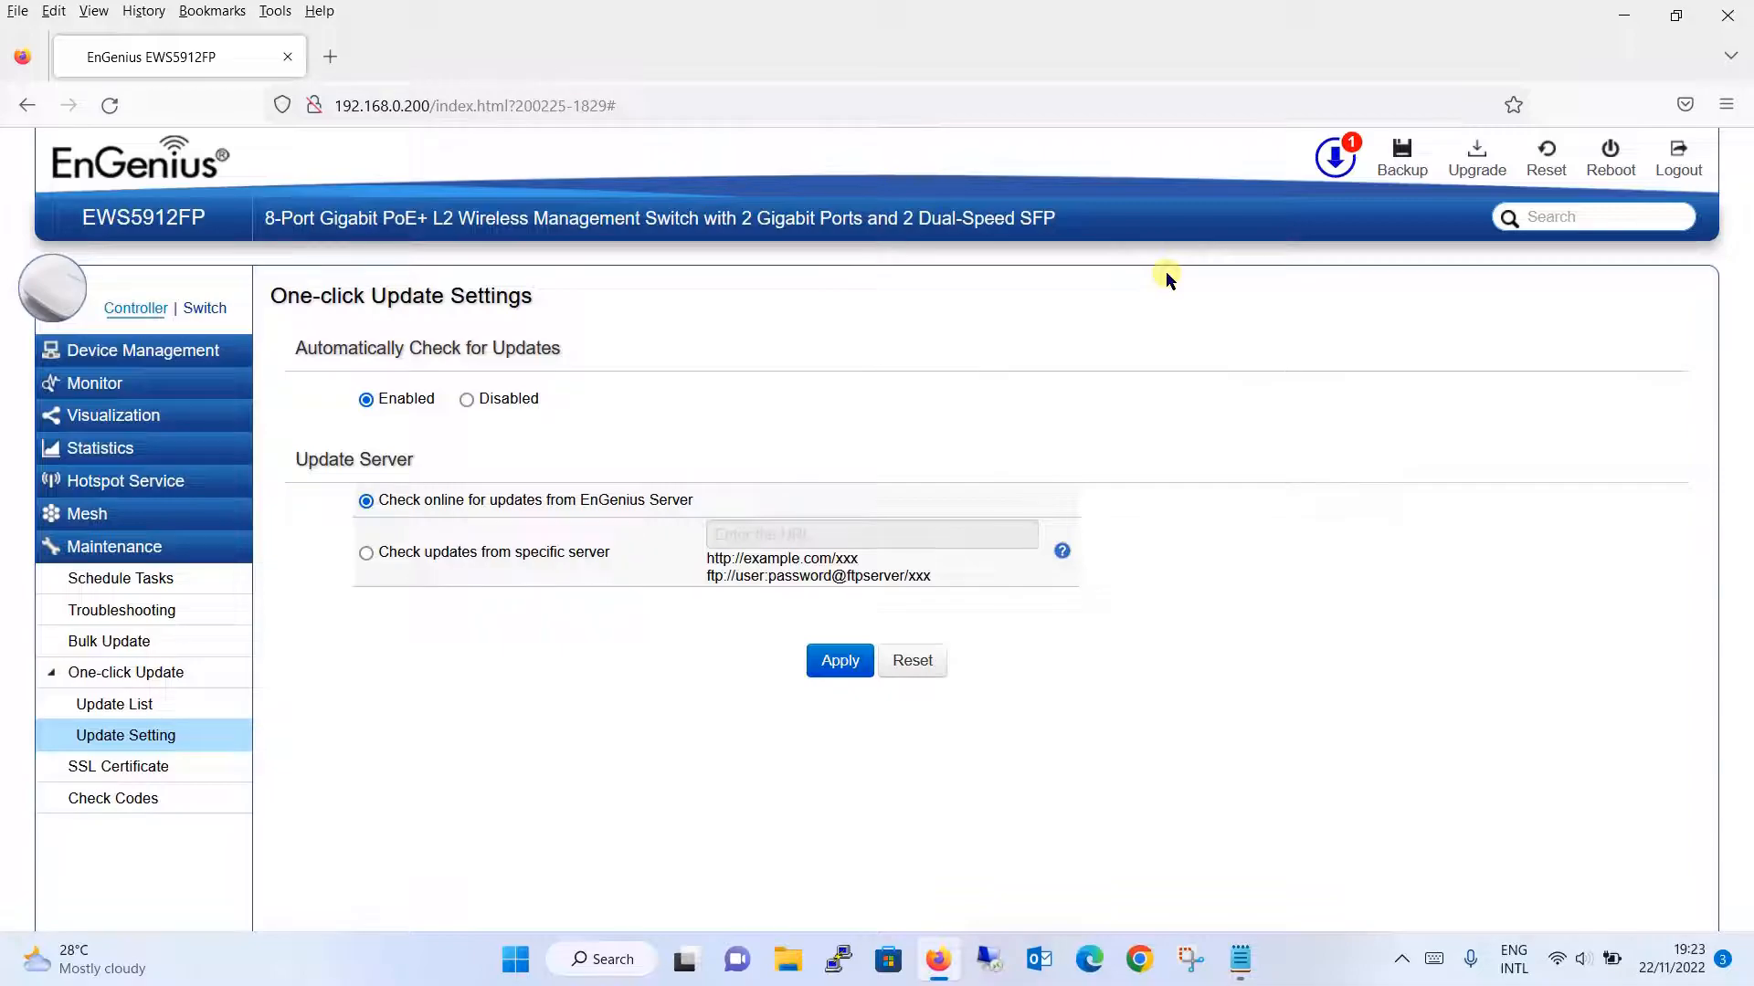
pyautogui.click(1335, 157)
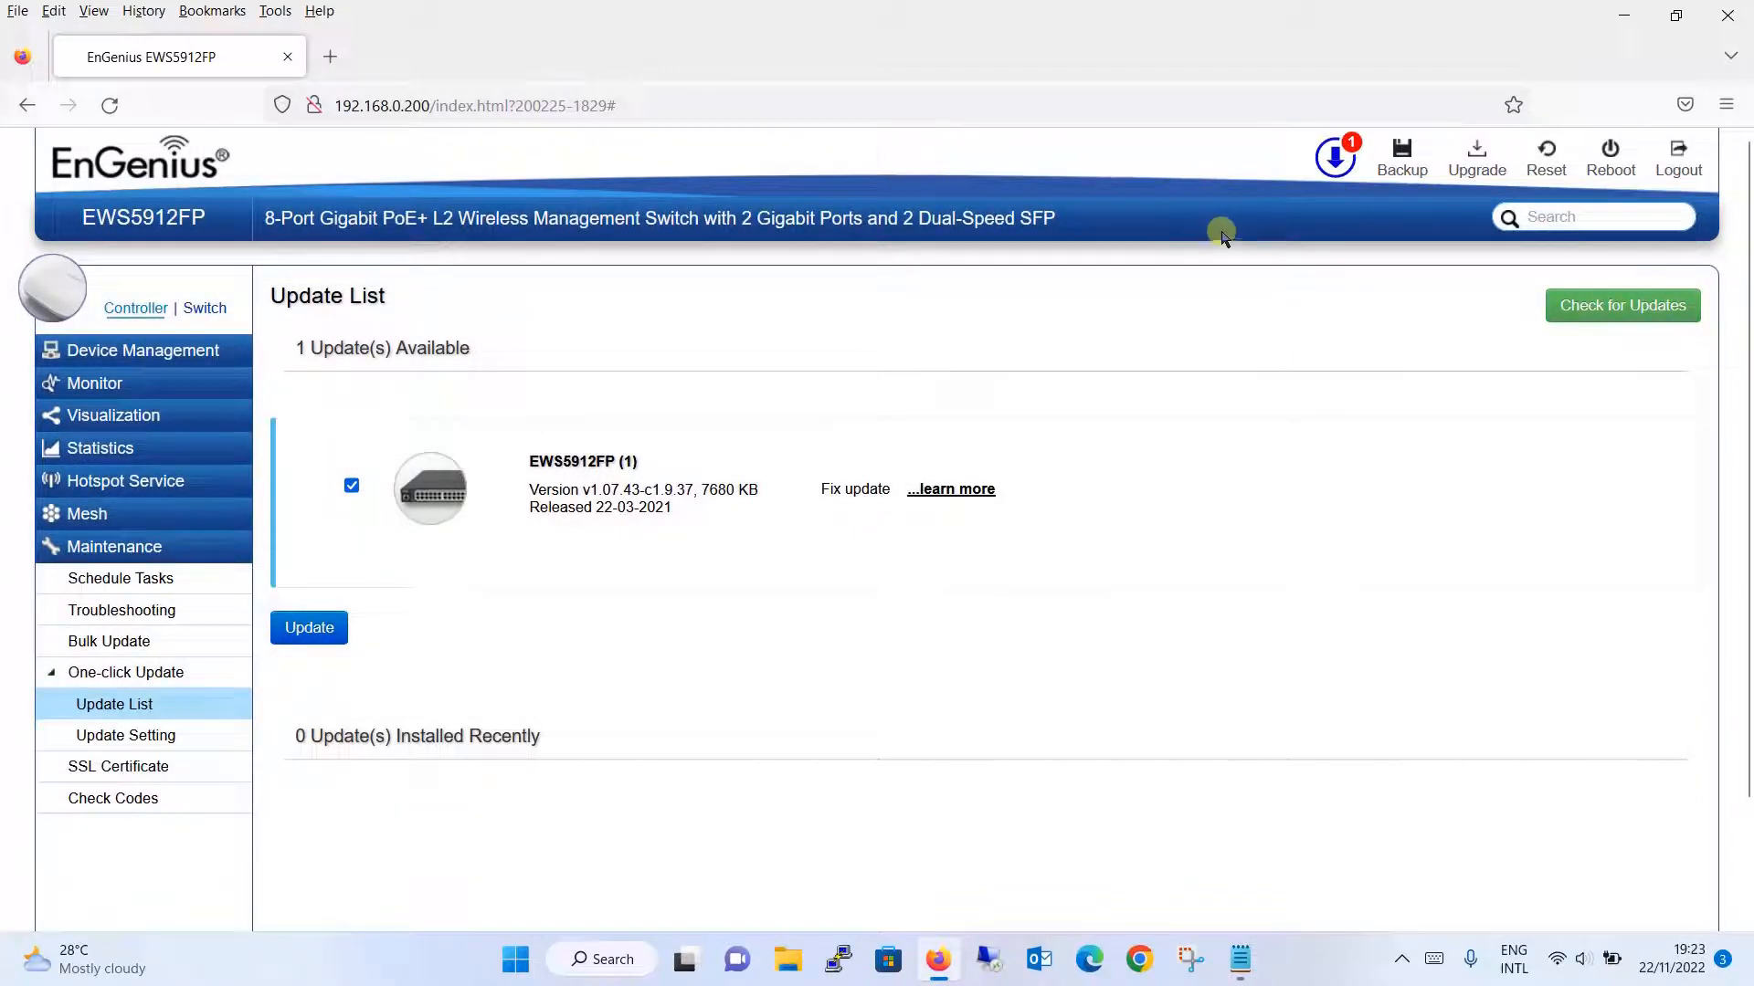
# - Confirm the EWS5912FP firmware update and show its per-device progress details
pyautogui.click(329, 628)
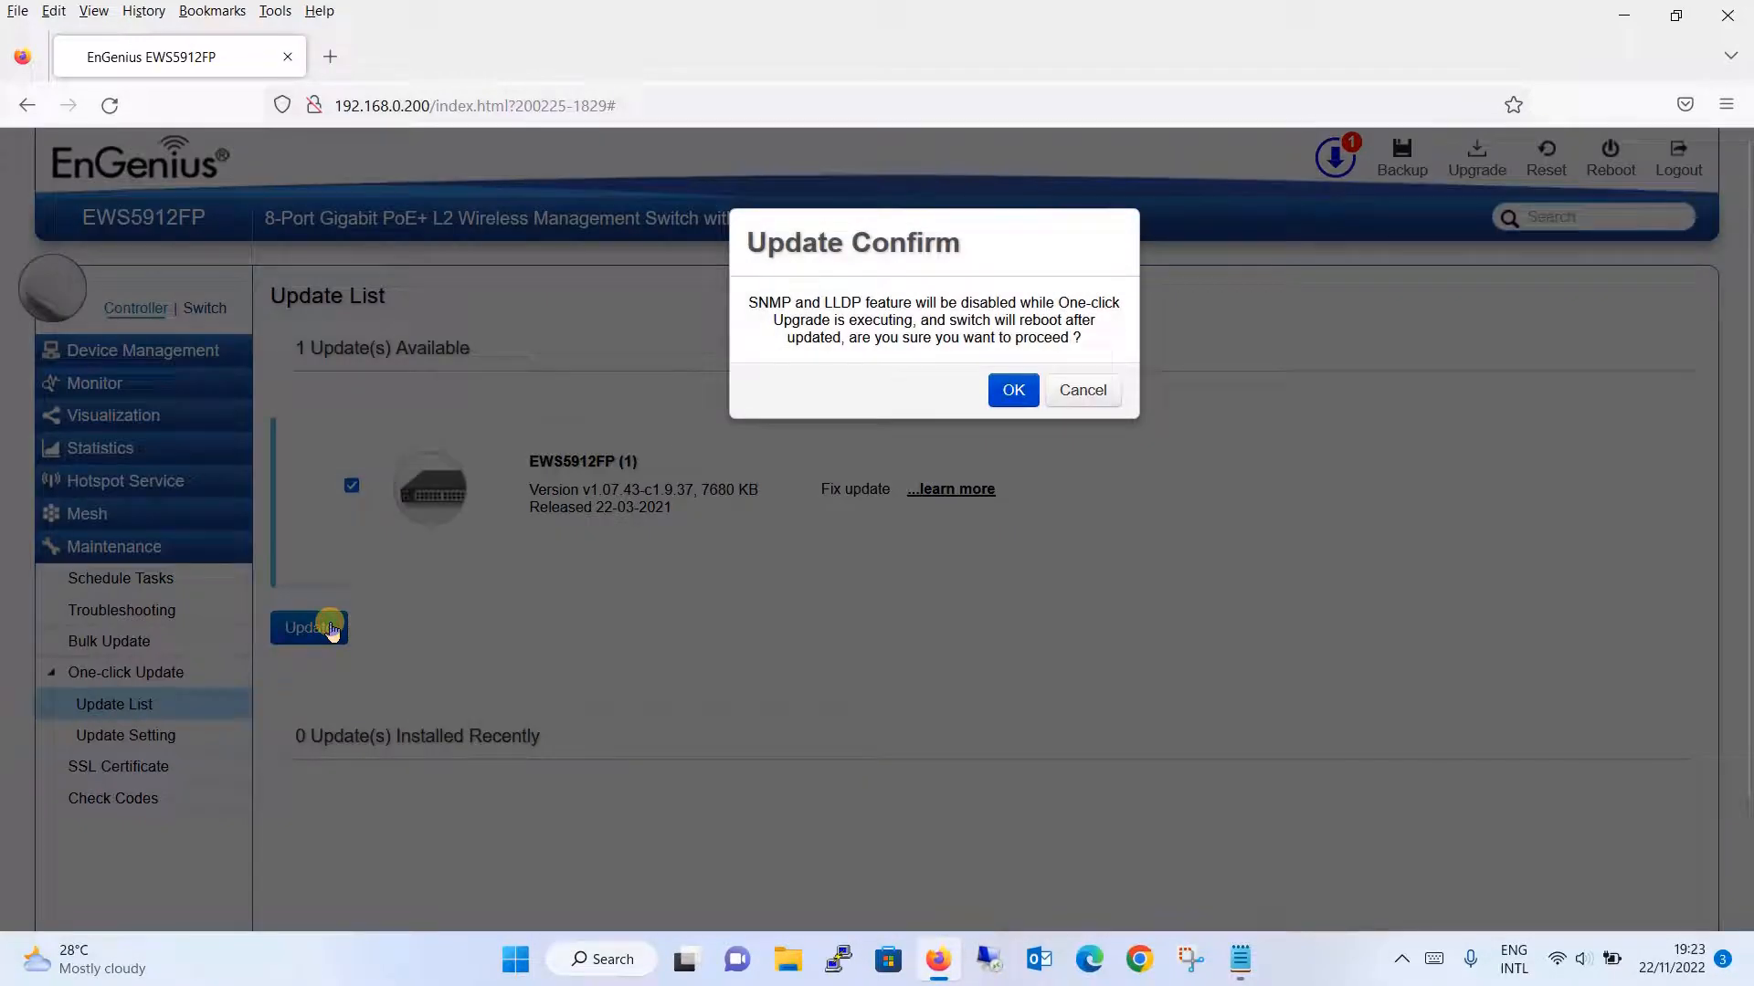
pyautogui.click(1011, 395)
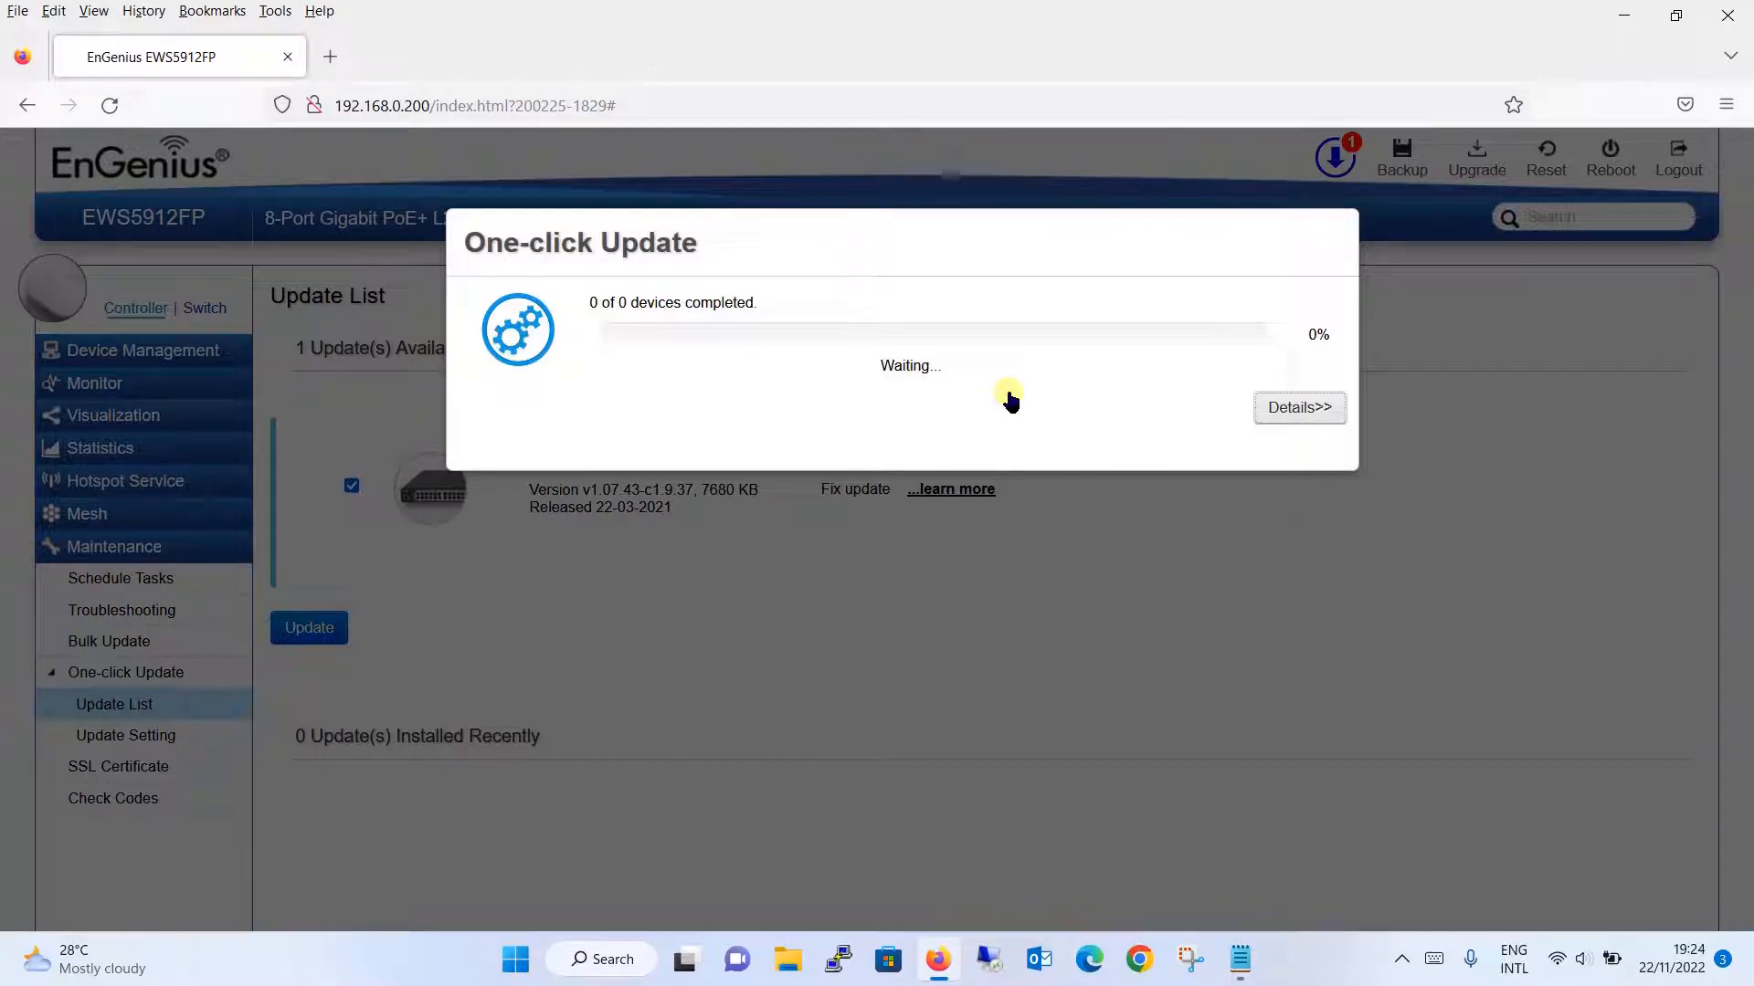
pyautogui.click(1295, 413)
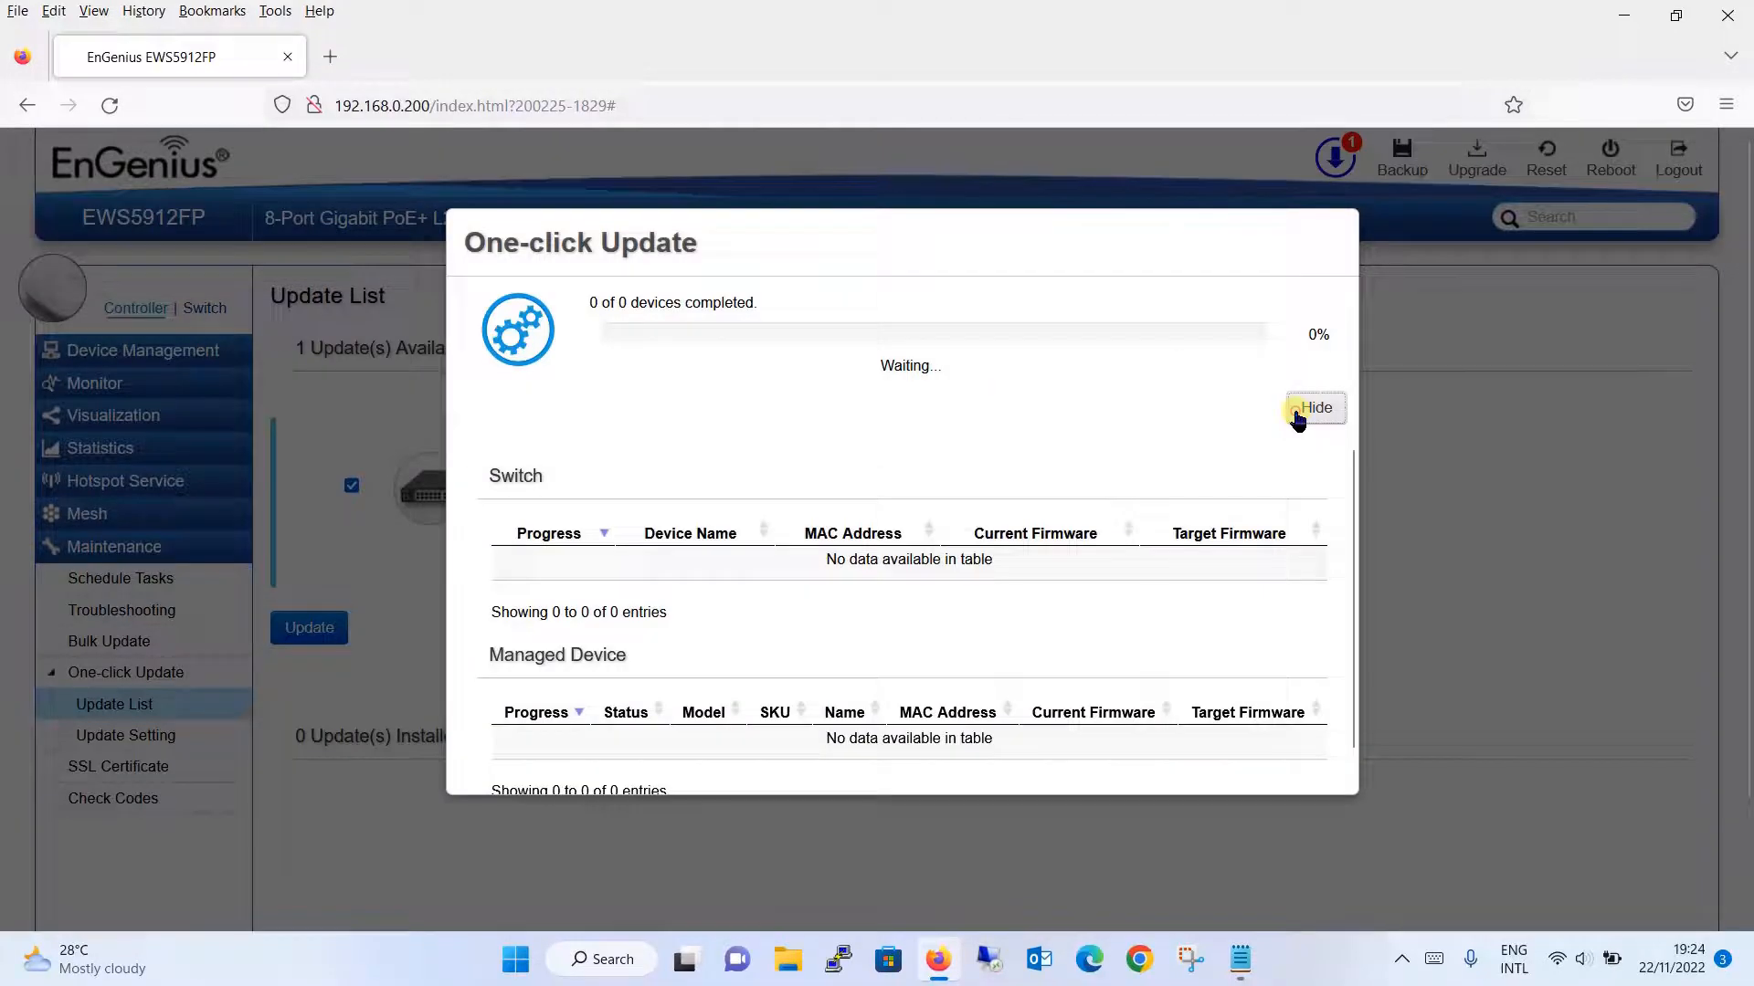